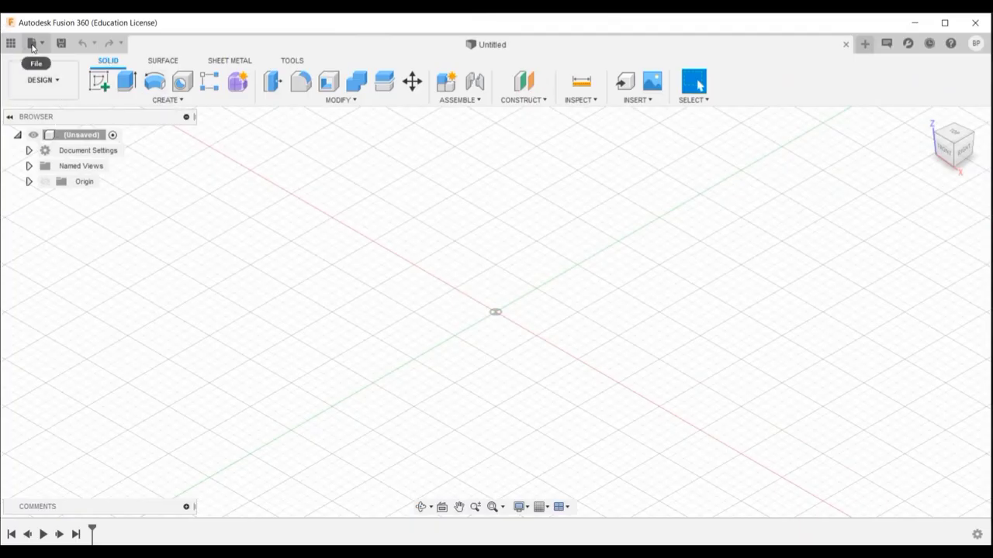
# Create and open a 'Flange coupling' folder in the learning project, then close the Data Panel.
pyautogui.click(14, 43)
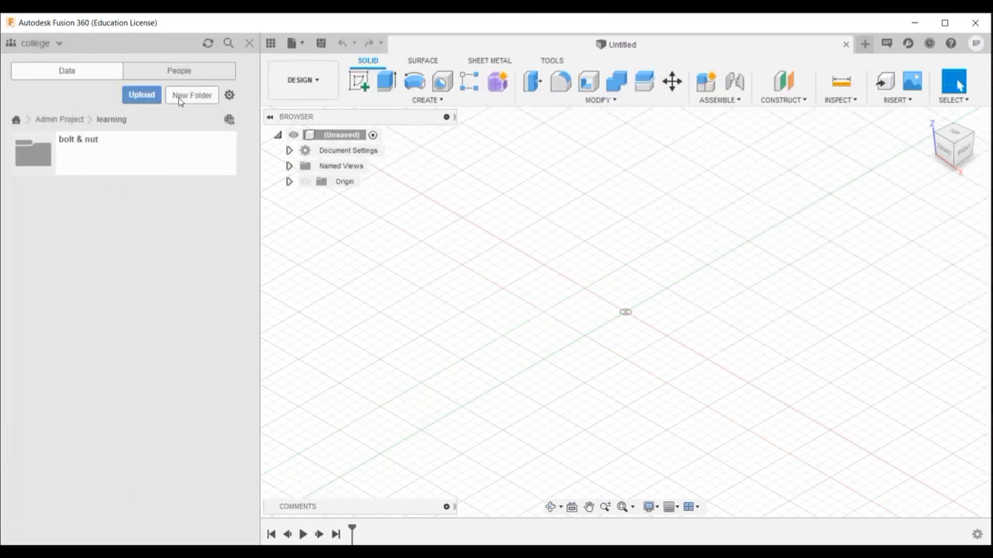
pyautogui.click(180, 97)
pyautogui.write('F')
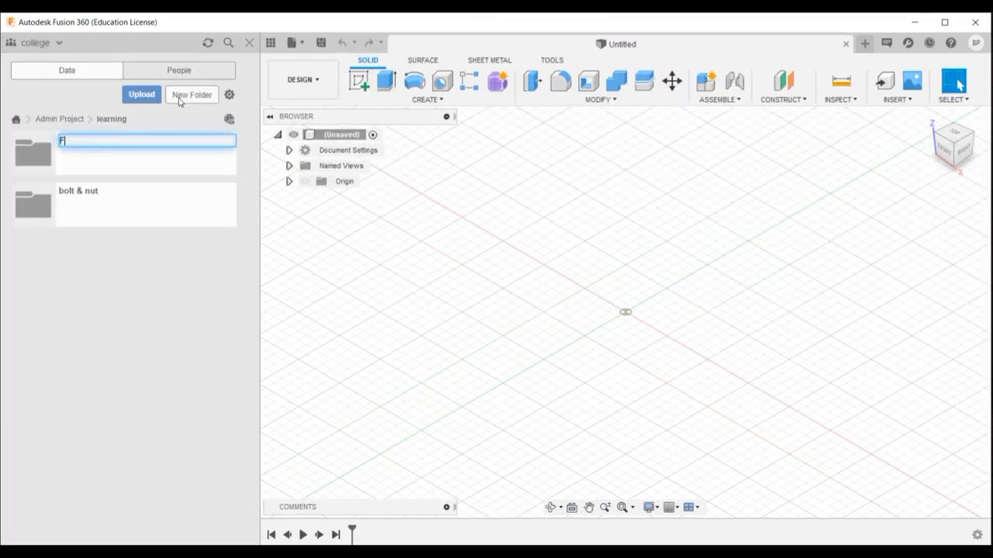
pyautogui.write('lange coupling')
pyautogui.press('Return')
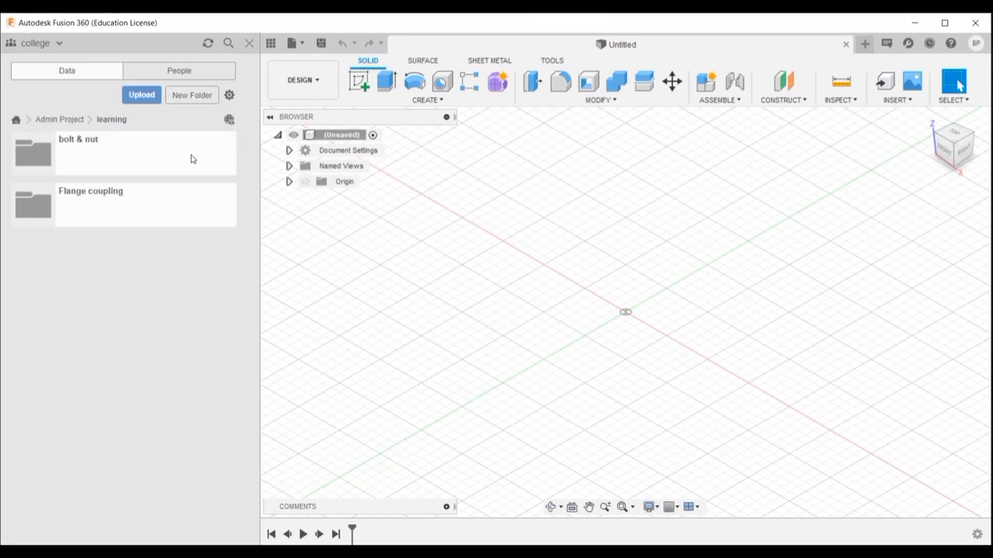
pyautogui.click(196, 194)
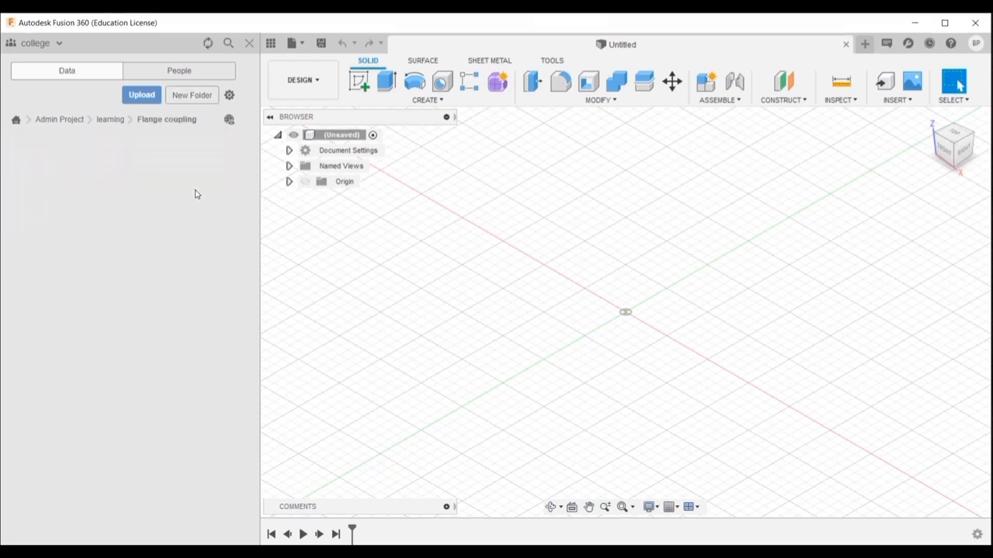
pyautogui.click(249, 45)
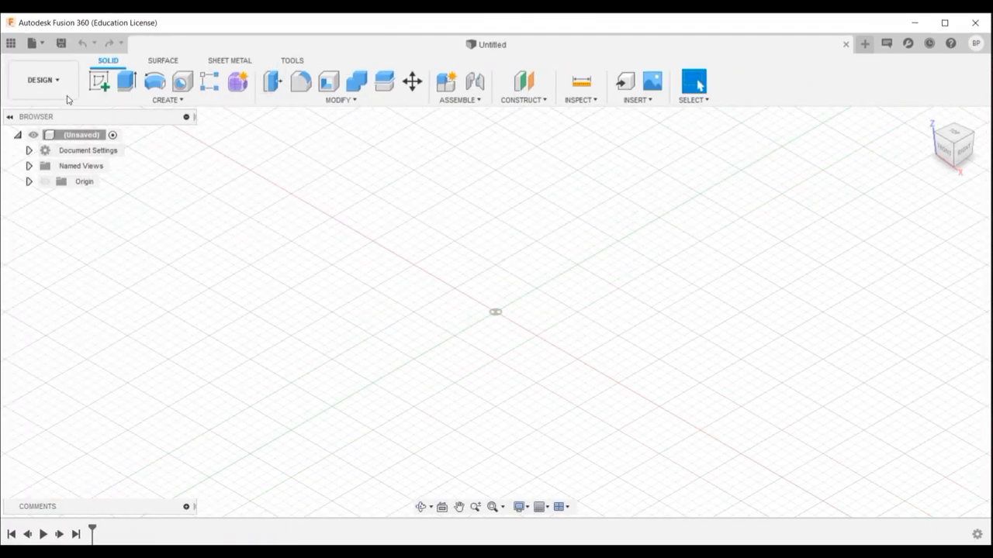
# Start a sketch on the origin plane and draw Ø190 and Ø45 circles centred at the origin.
pyautogui.click(101, 82)
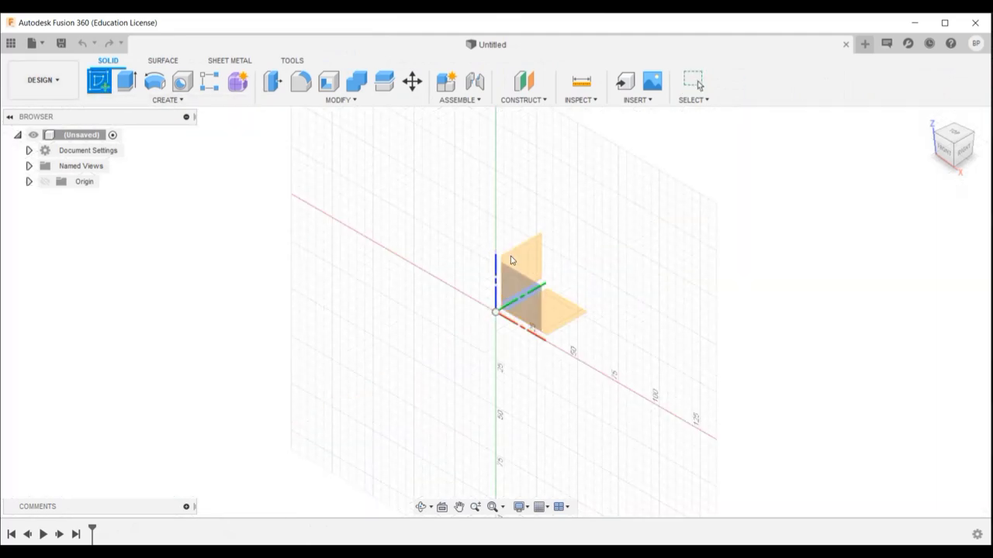
pyautogui.click(523, 294)
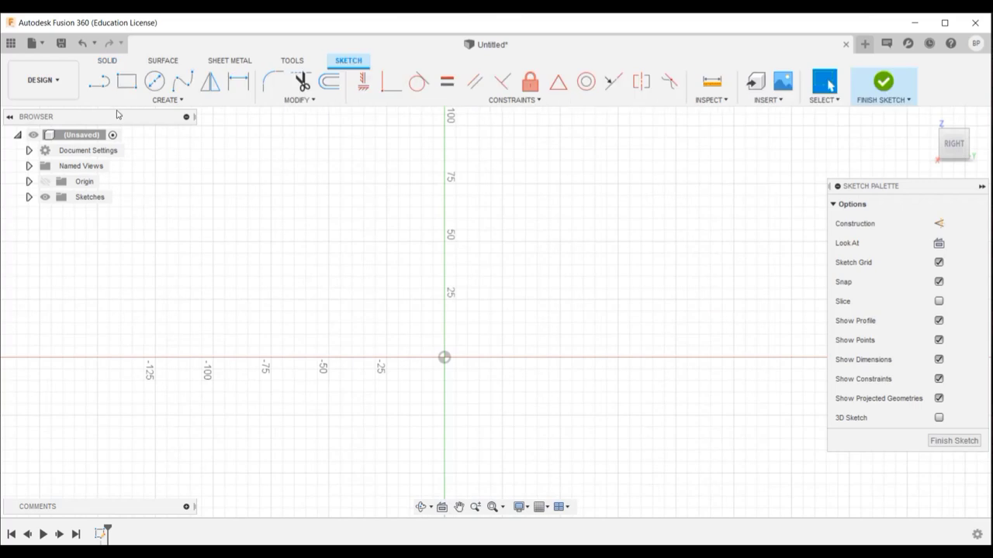
pyautogui.click(159, 86)
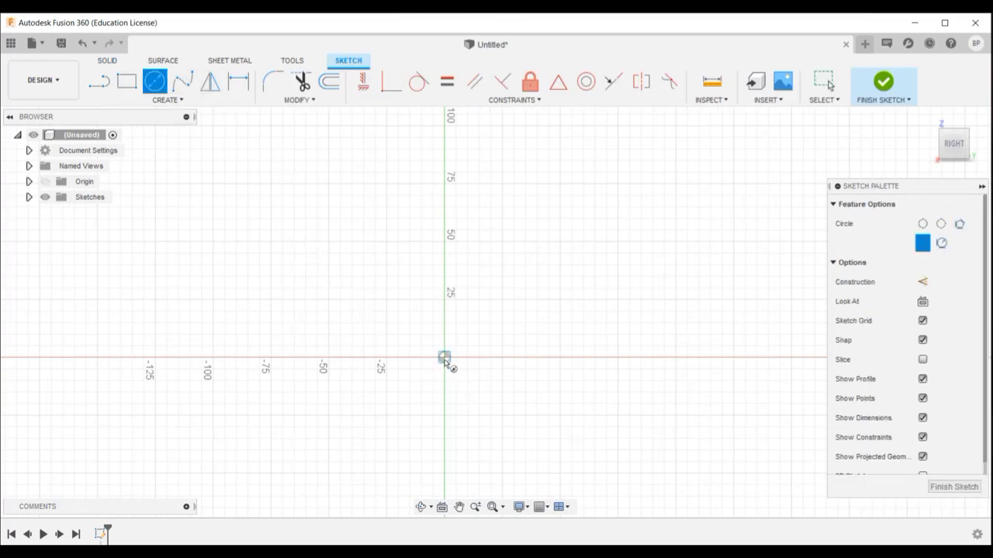
pyautogui.click(444, 357)
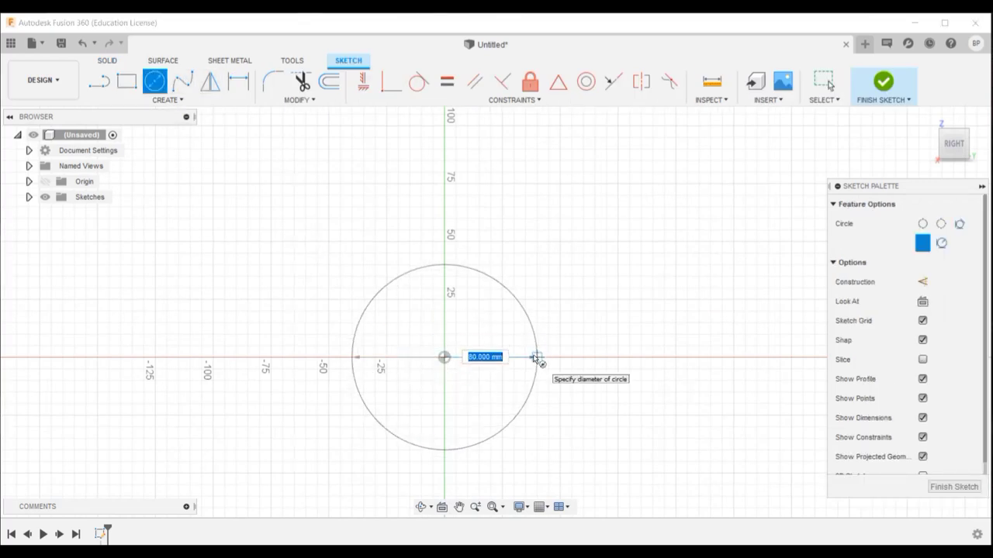
pyautogui.write('190')
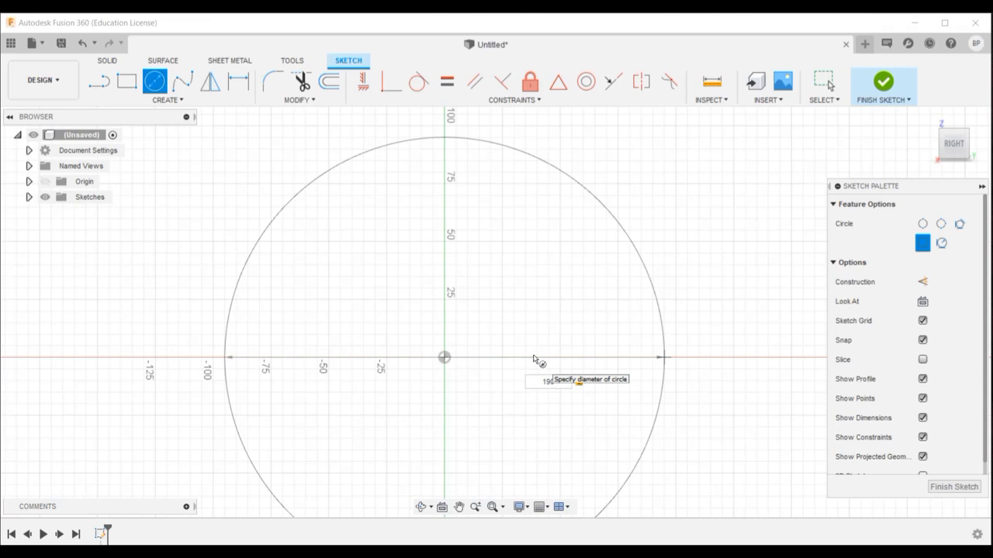
pyautogui.press('Return')
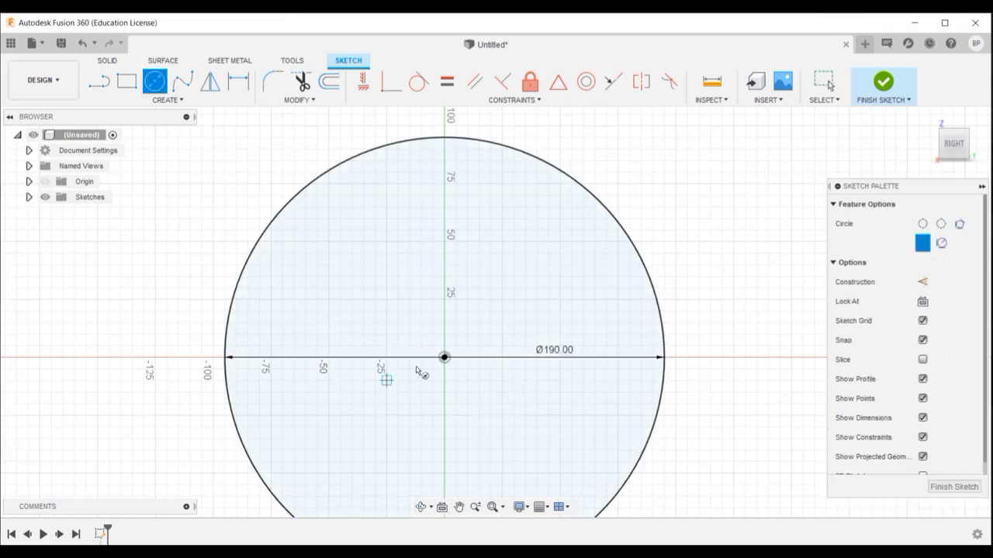
pyautogui.click(444, 358)
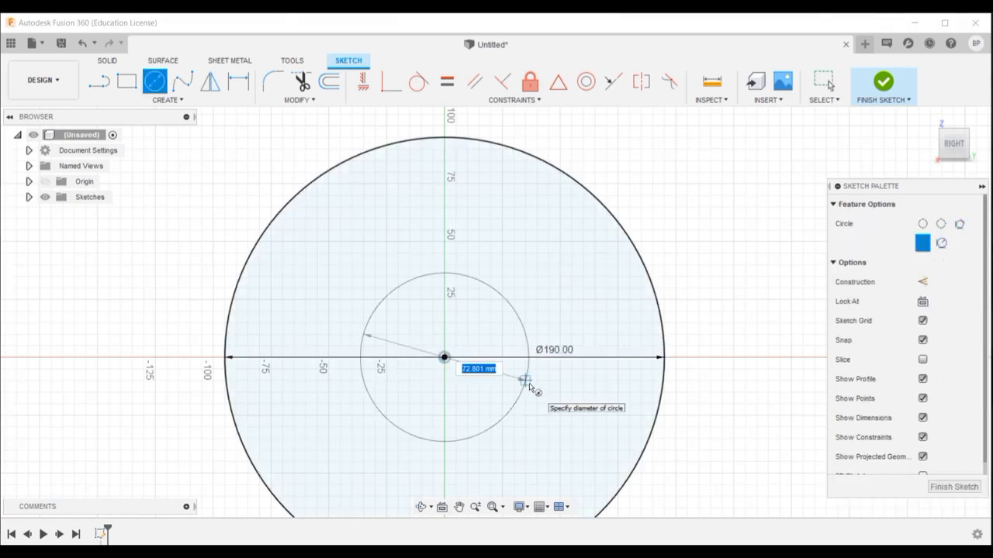
pyautogui.write('45')
pyautogui.press('Return')
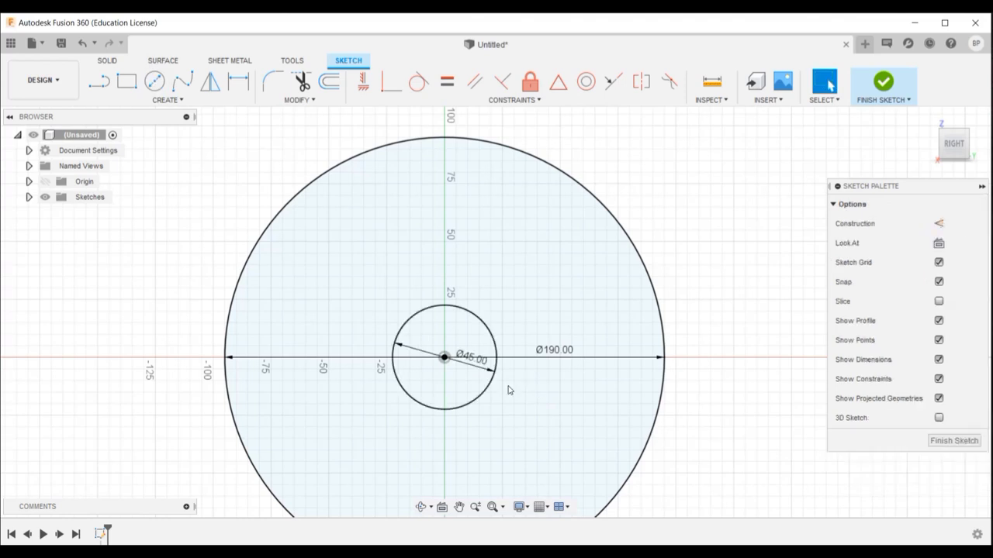
pyautogui.press('Escape')
# Add concentric Ø90 and Ø140 circles, plus a Ø10 circle at the top of the Ø140 one.
pyautogui.press('c')
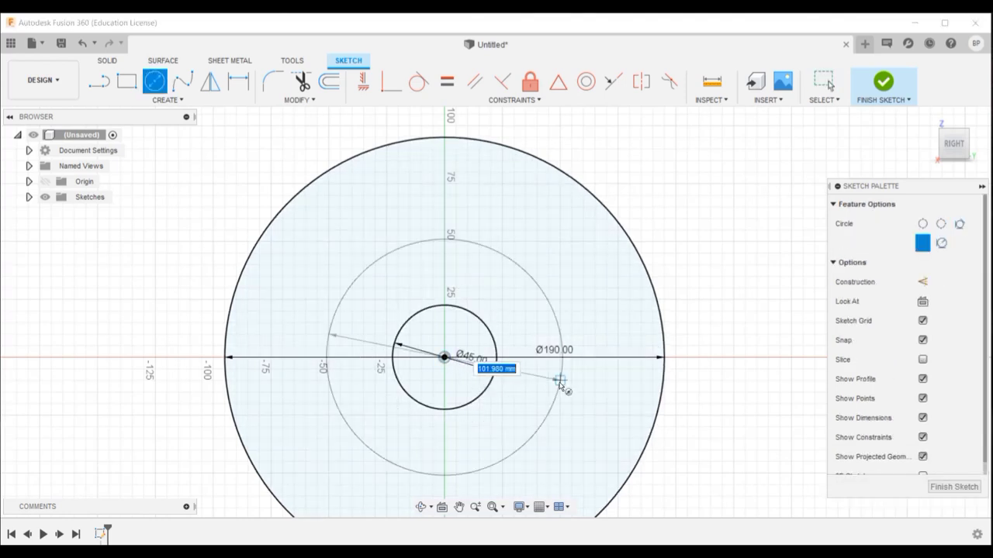
pyautogui.click(443, 358)
pyautogui.write('90')
pyautogui.press('Return')
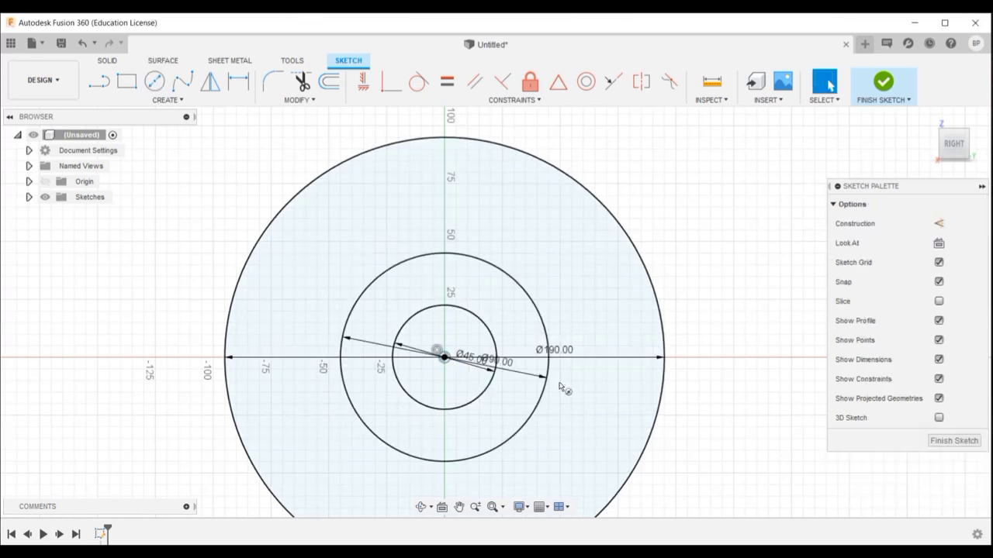
pyautogui.click(444, 358)
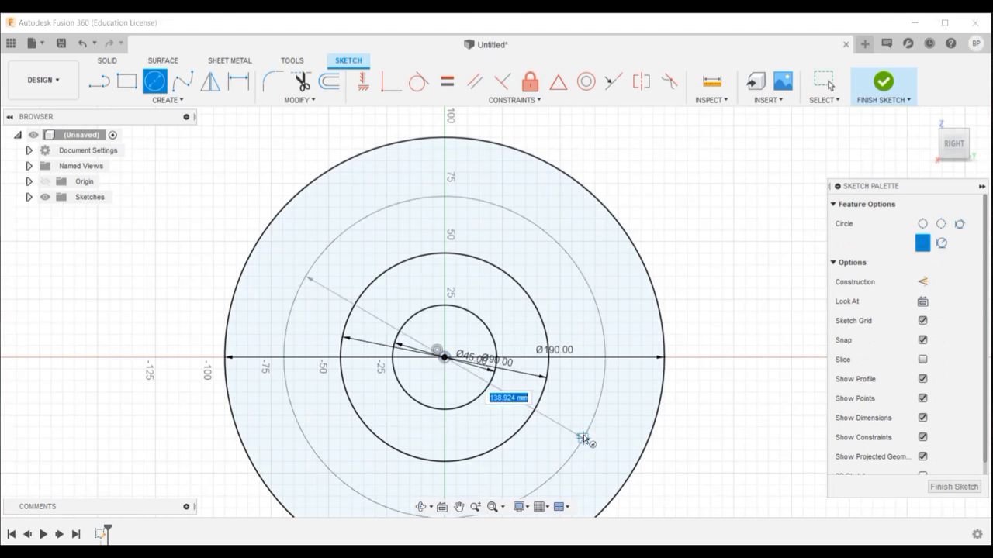
pyautogui.write('140')
pyautogui.press('Return')
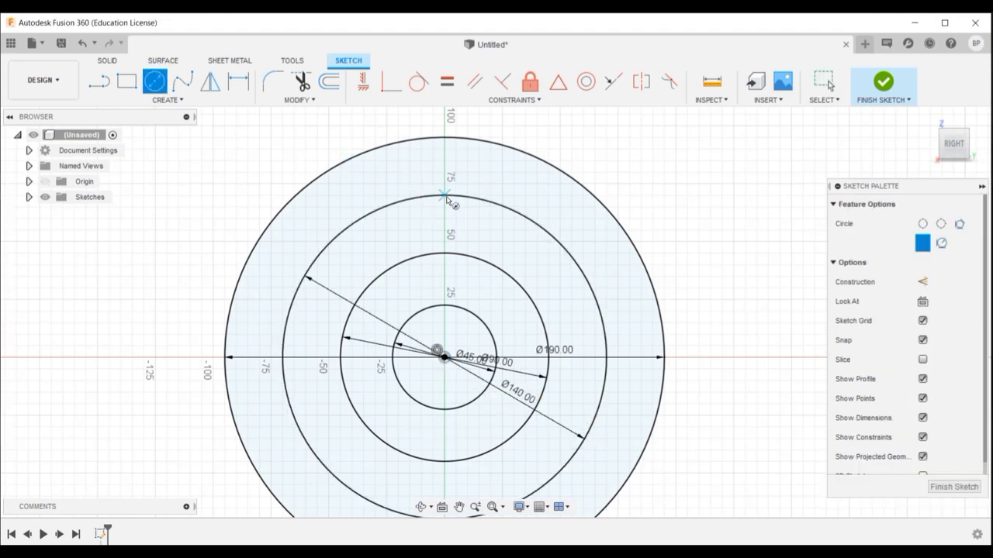
pyautogui.click(445, 194)
pyautogui.write('10')
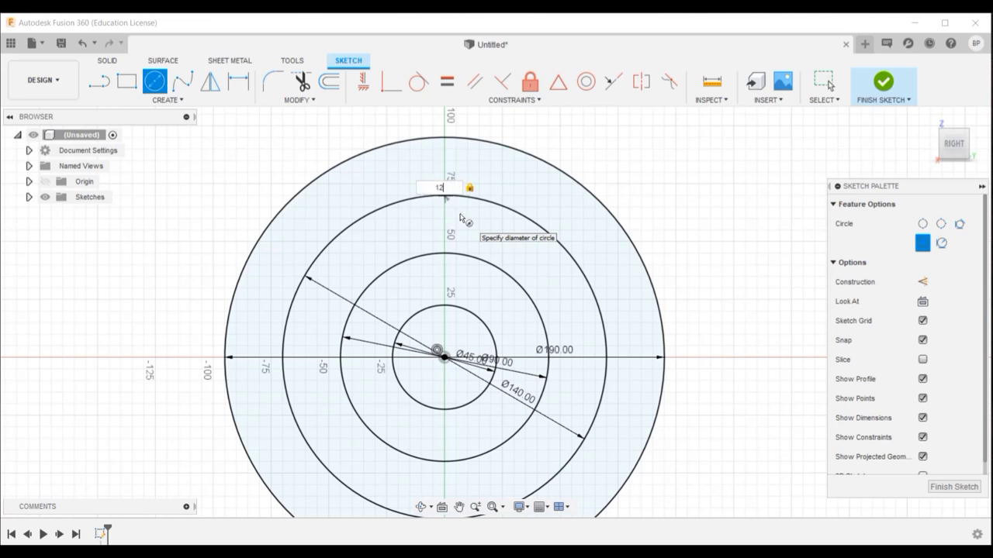
pyautogui.press('Return')
pyautogui.press('Escape')
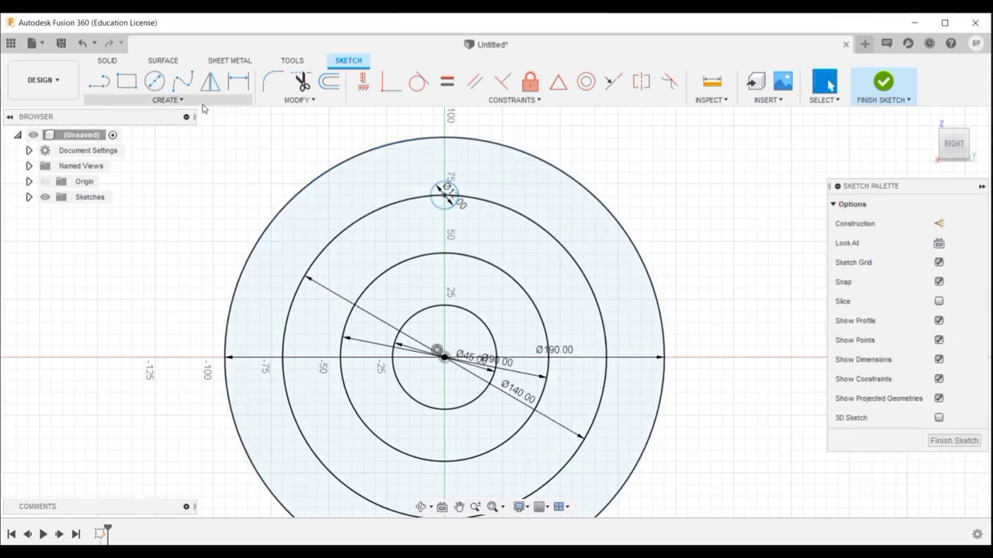
pyautogui.click(211, 101)
# Circular-pattern the Ø10 circle four times around the Ø140 circle.
pyautogui.click(186, 300)
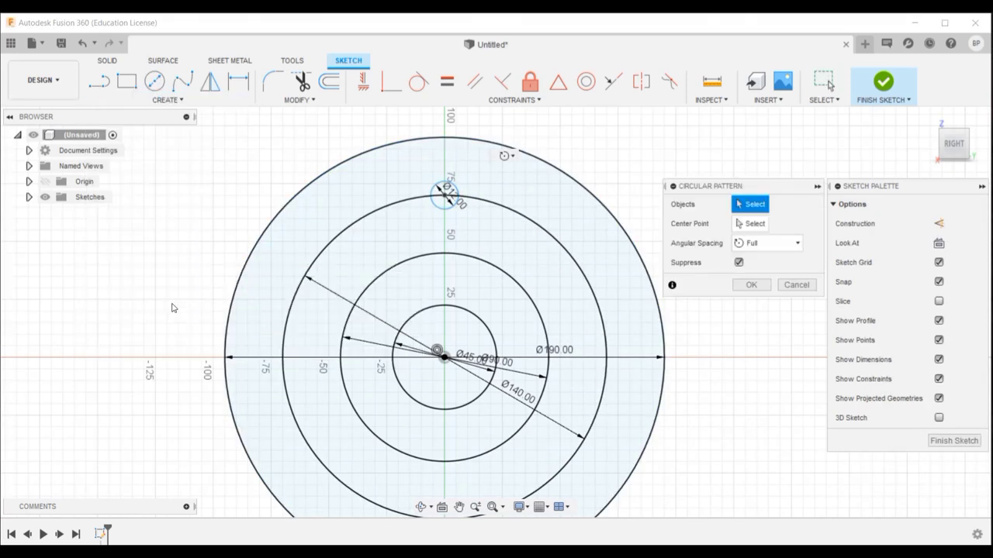
pyautogui.click(451, 192)
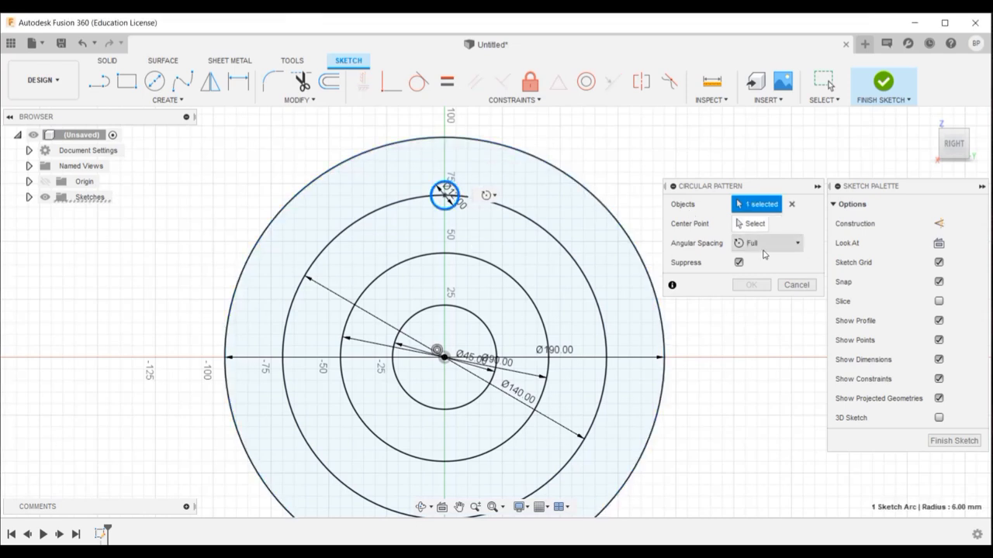
pyautogui.click(574, 269)
pyautogui.scroll(-1, 751, 272)
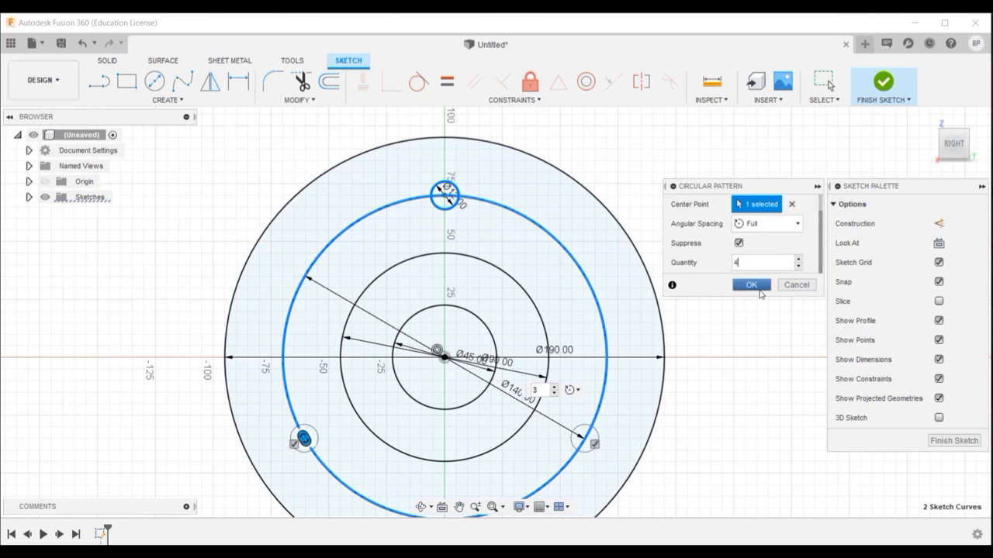
pyautogui.write('4')
pyautogui.click(751, 285)
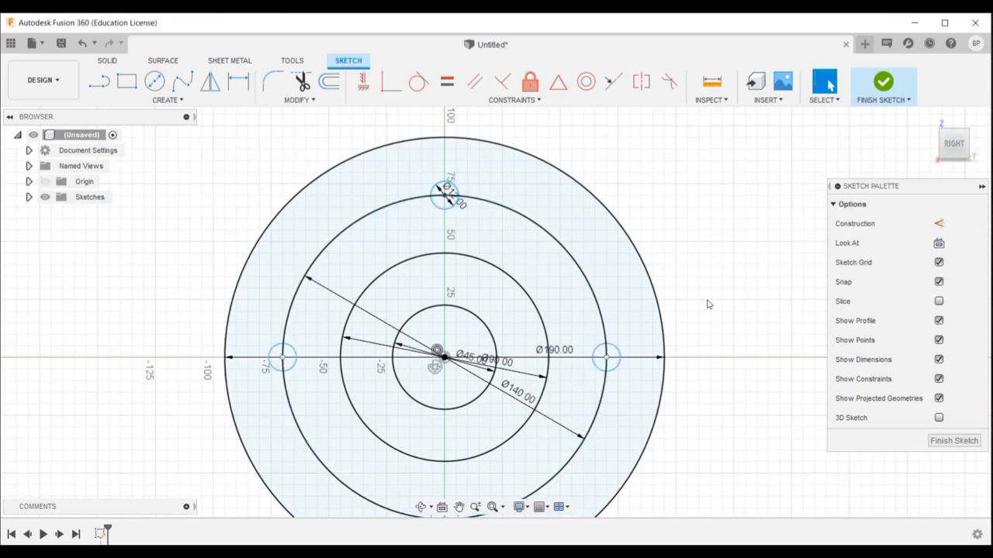
# Delete the Ø140 guide circle, finish the sketch, and extrude the outer ring 20 mm.
pyautogui.click(591, 283)
pyautogui.press('Delete')
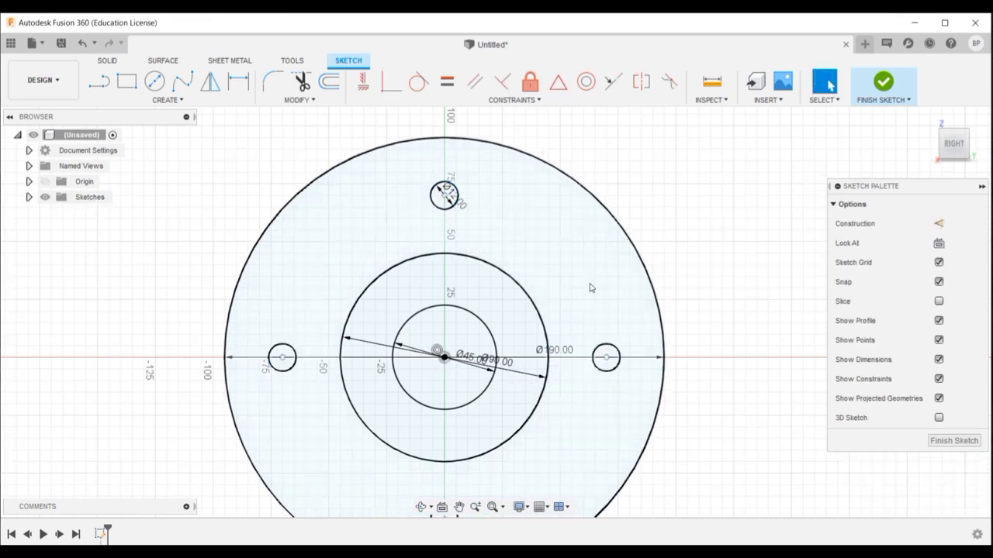
pyautogui.click(881, 85)
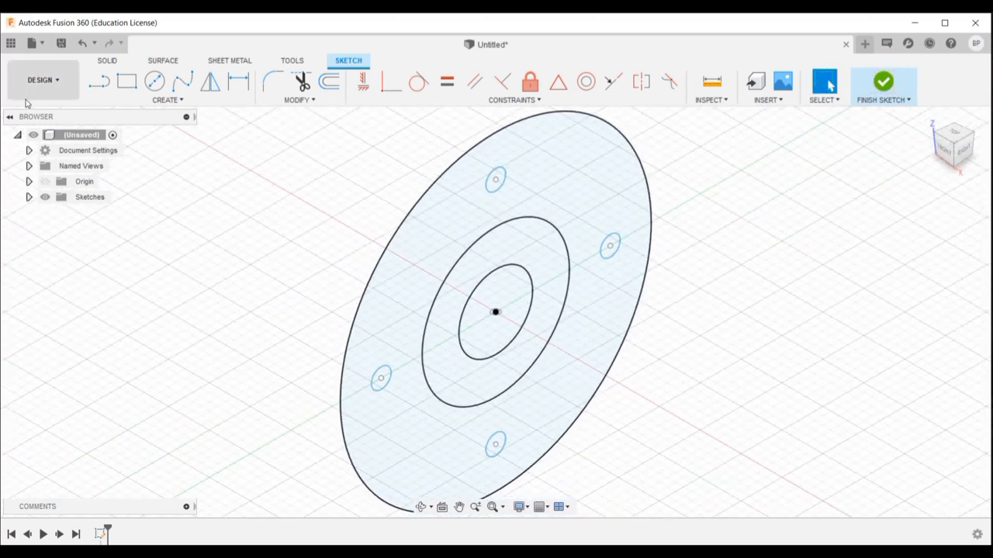
pyautogui.click(126, 81)
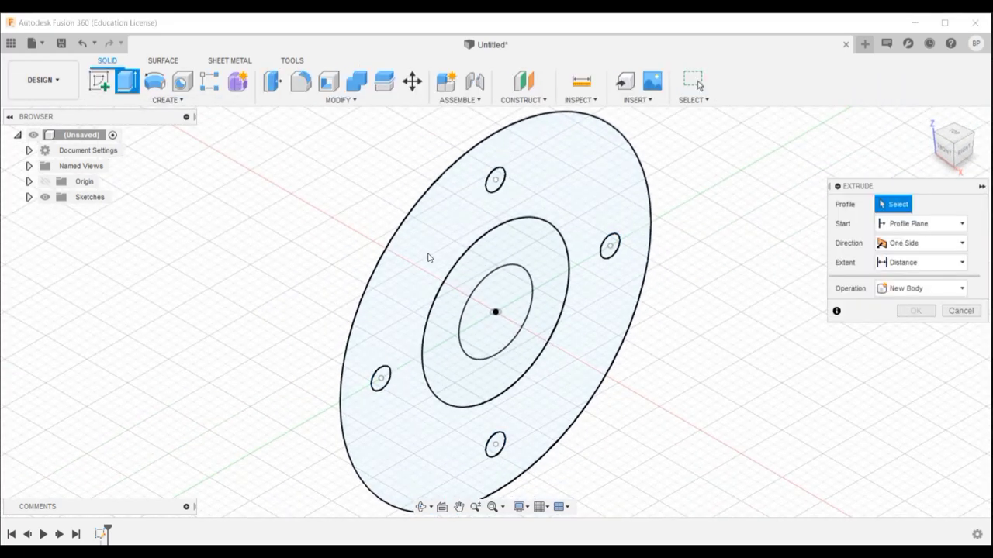
pyautogui.click(429, 257)
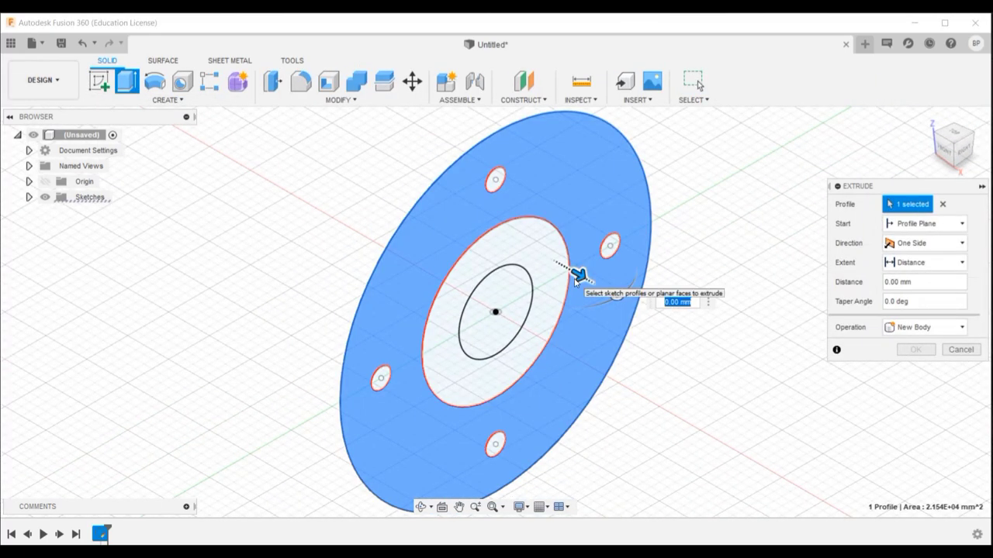
pyautogui.write('20')
pyautogui.press('Return')
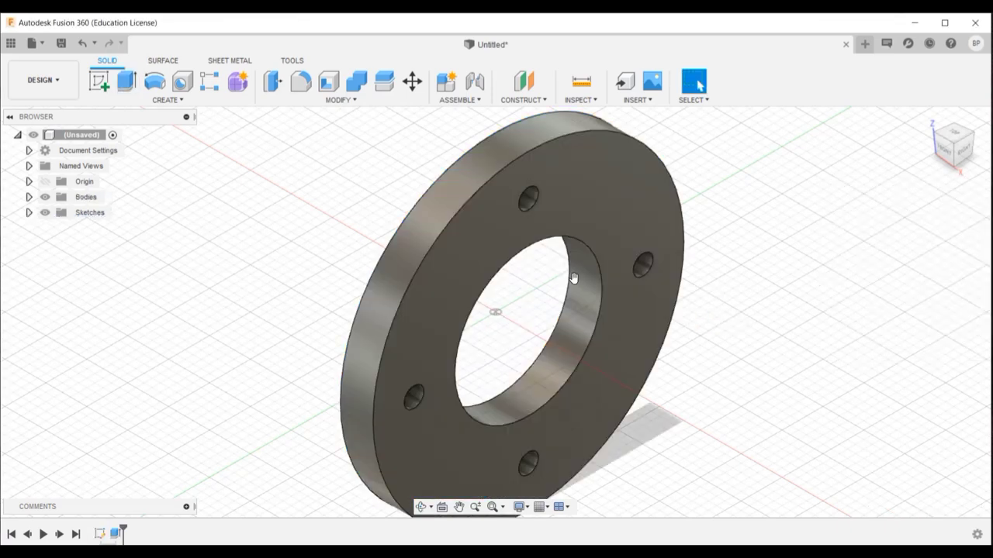
pyautogui.click(29, 213)
# Extrude the inner ring 75 mm into a hub on the disc, then hide Sketch1.
pyautogui.press('e')
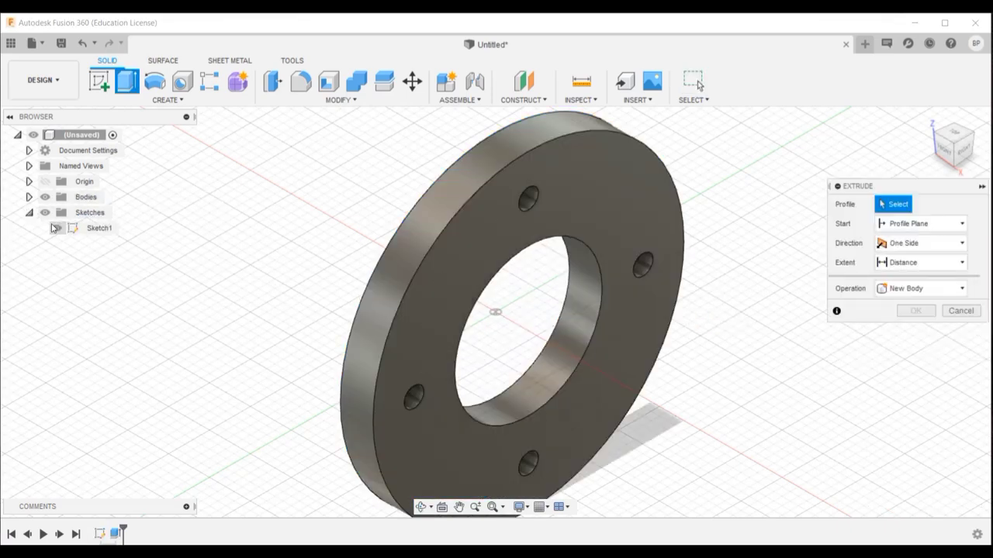
pyautogui.click(56, 227)
pyautogui.click(536, 263)
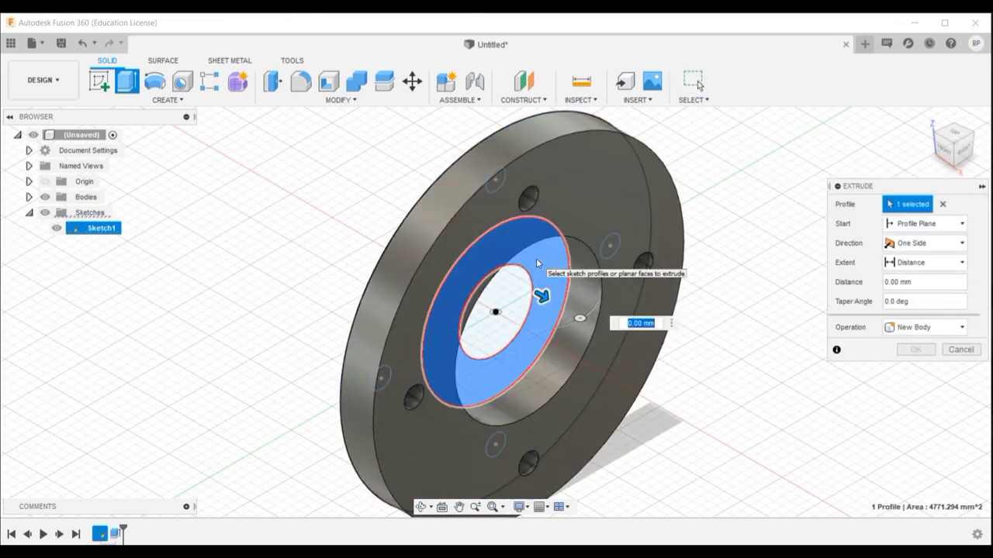
pyautogui.write('6')
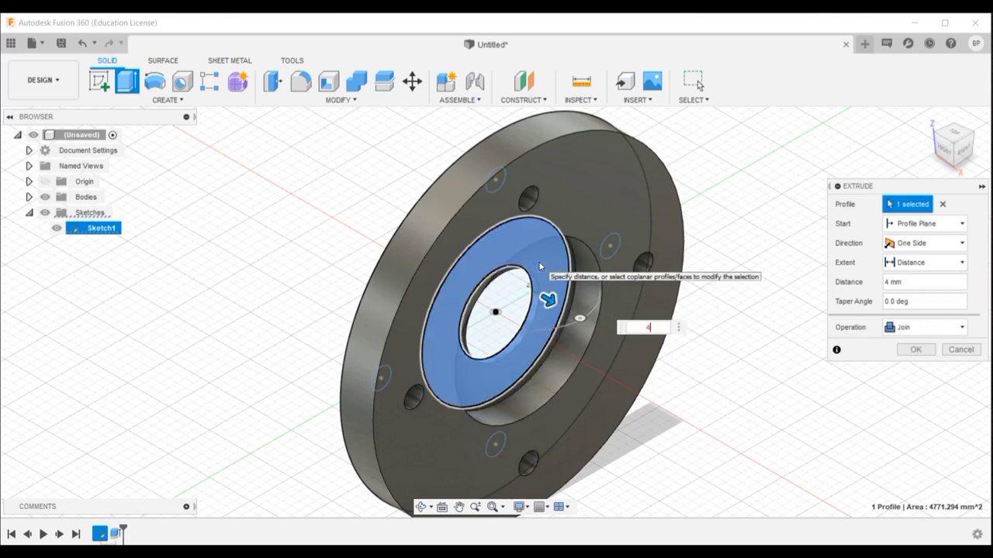
pyautogui.press('Return')
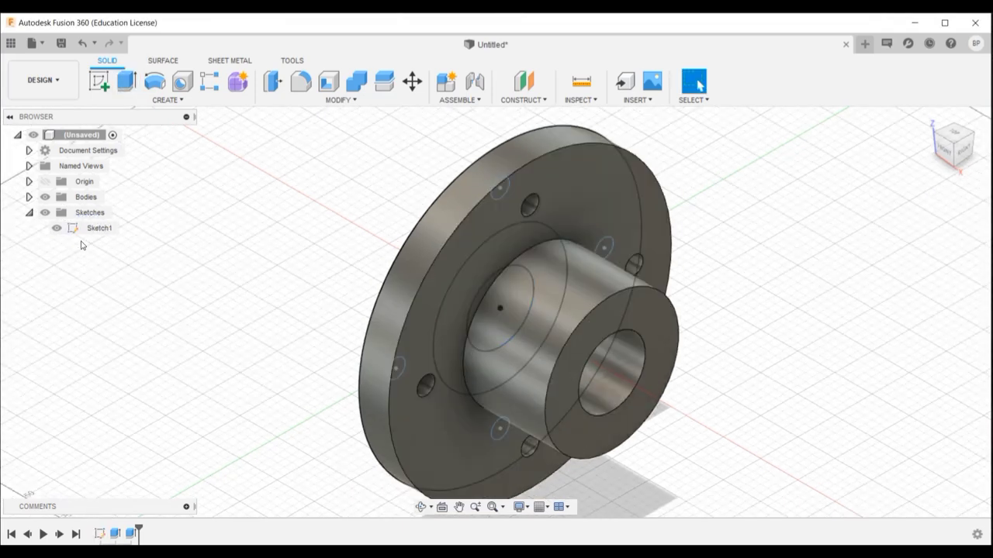
pyautogui.click(56, 228)
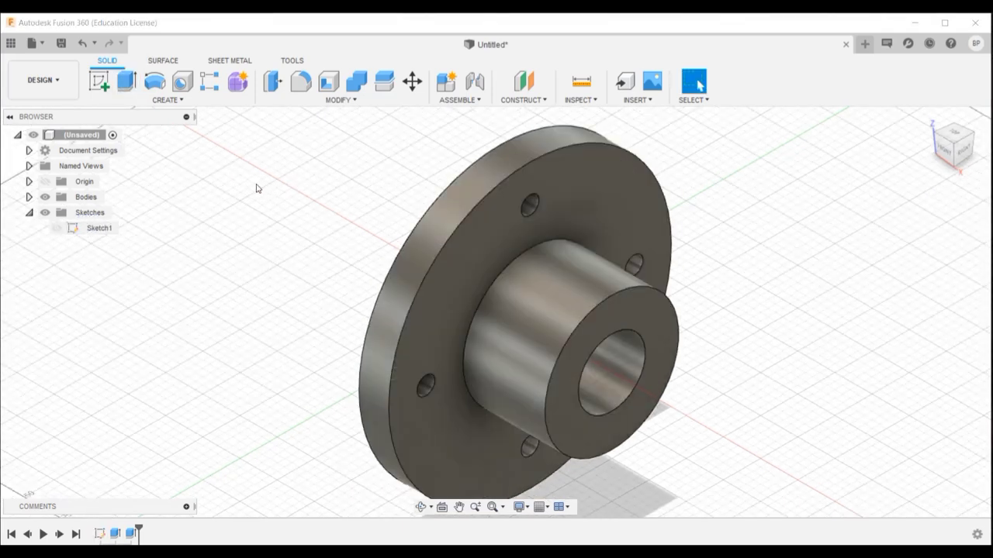
# Sketch on the front plane a 47.9/2 mm vertical line from the origin, then a 9 mm segment.
pyautogui.click(99, 80)
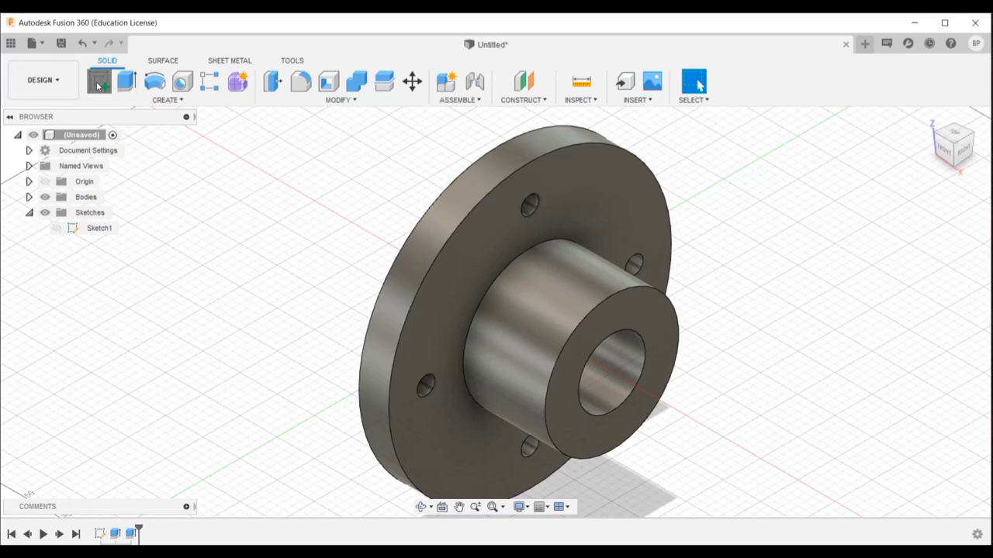
pyautogui.click(535, 288)
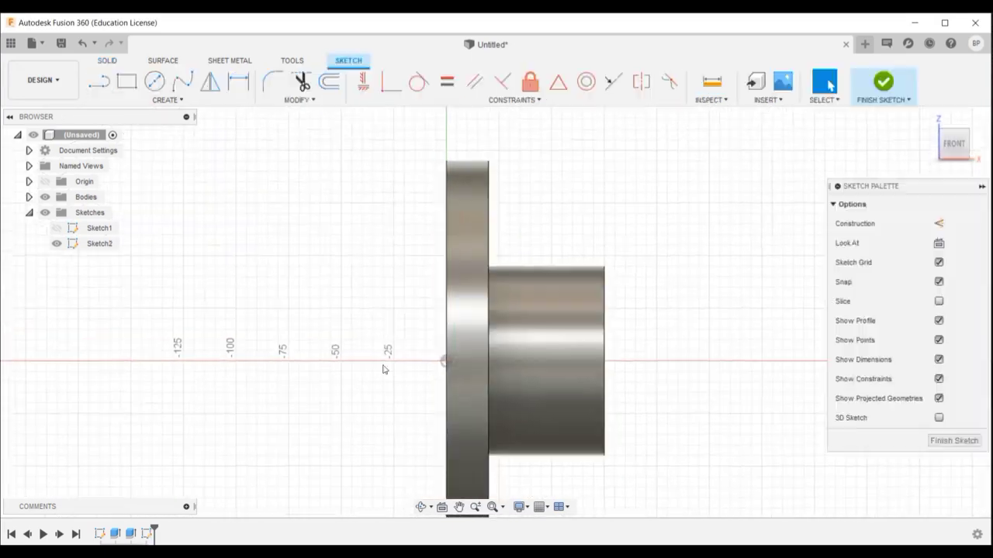
pyautogui.click(448, 359)
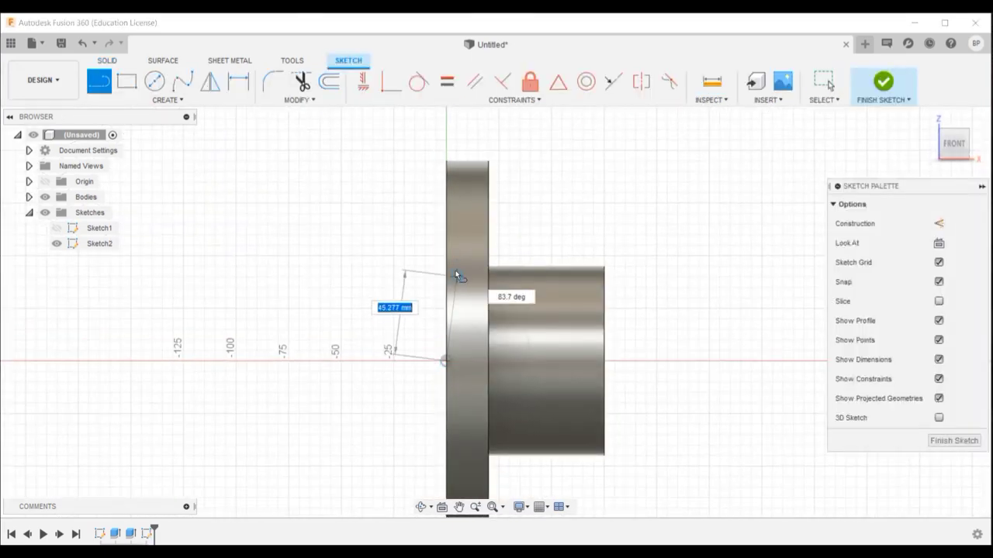
pyautogui.write('4')
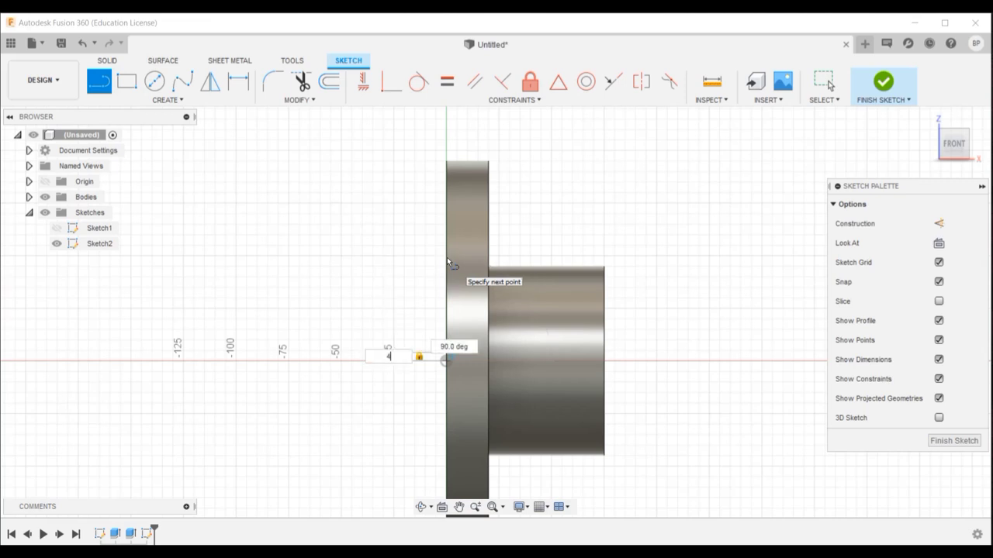
pyautogui.write('7.9/2')
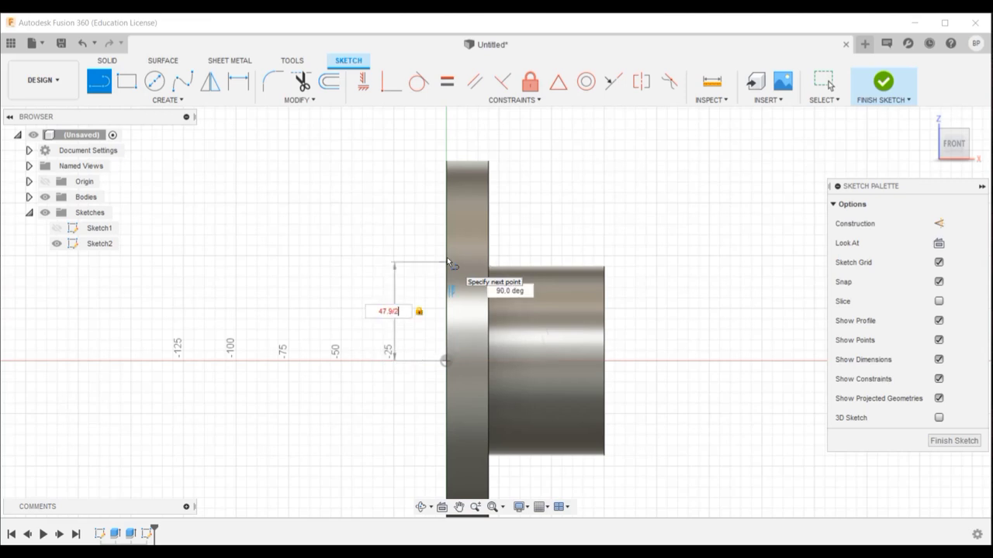
pyautogui.press('Return')
pyautogui.press('Escape')
pyautogui.press('l')
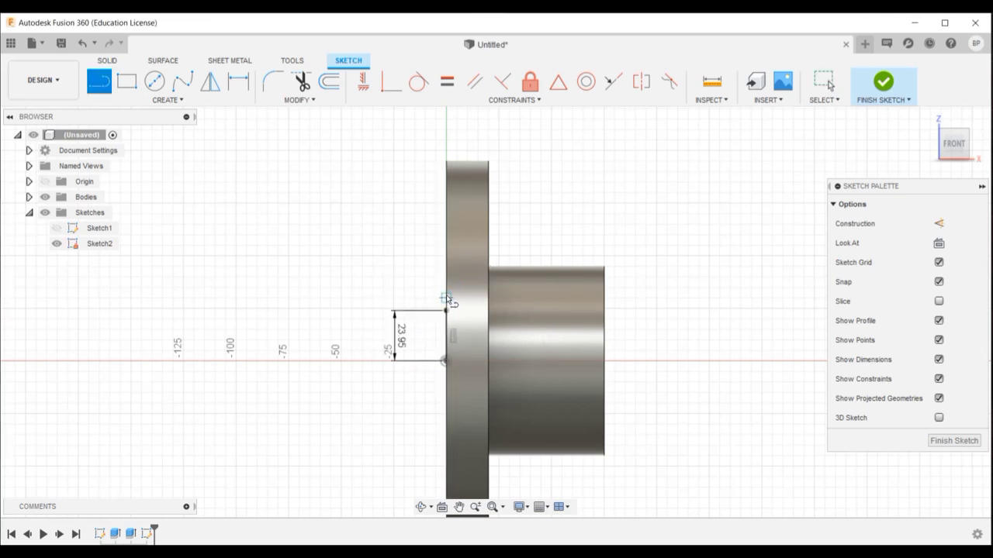
pyautogui.click(446, 310)
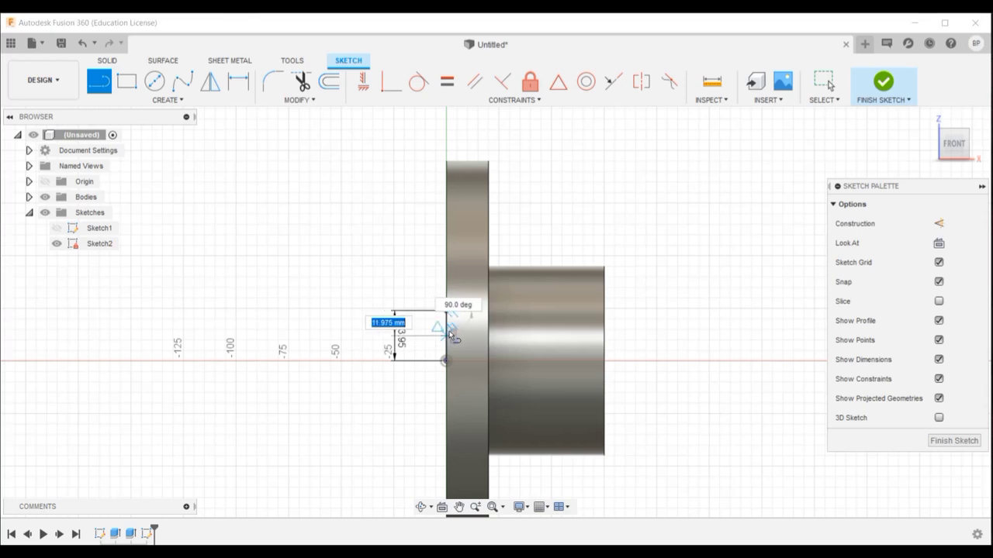
pyautogui.write('9')
pyautogui.press('Return')
pyautogui.press('Escape')
pyautogui.press('l')
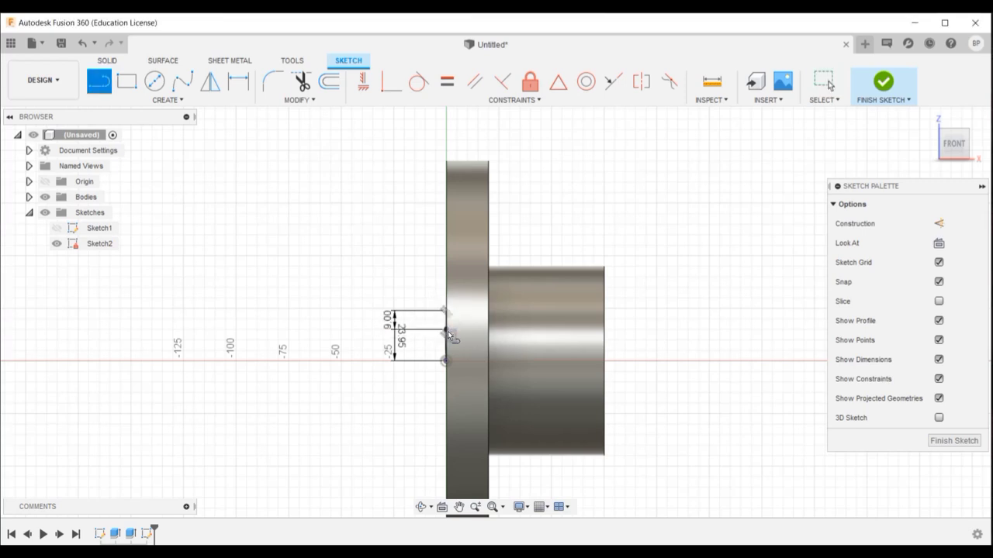
# Draw the 80 mm horizontal and 8.2 mm vertical lines and close the rectangle.
pyautogui.click(447, 334)
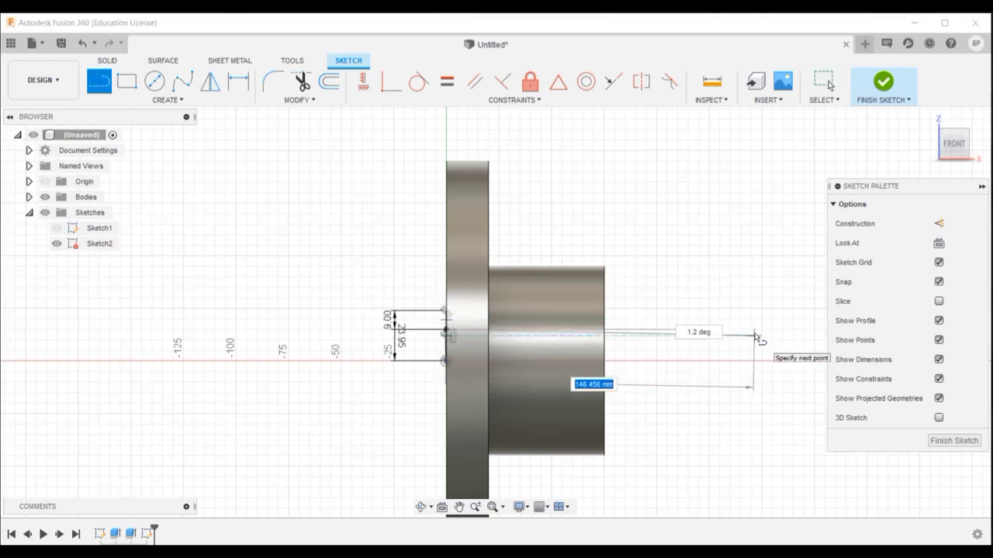
pyautogui.write('80')
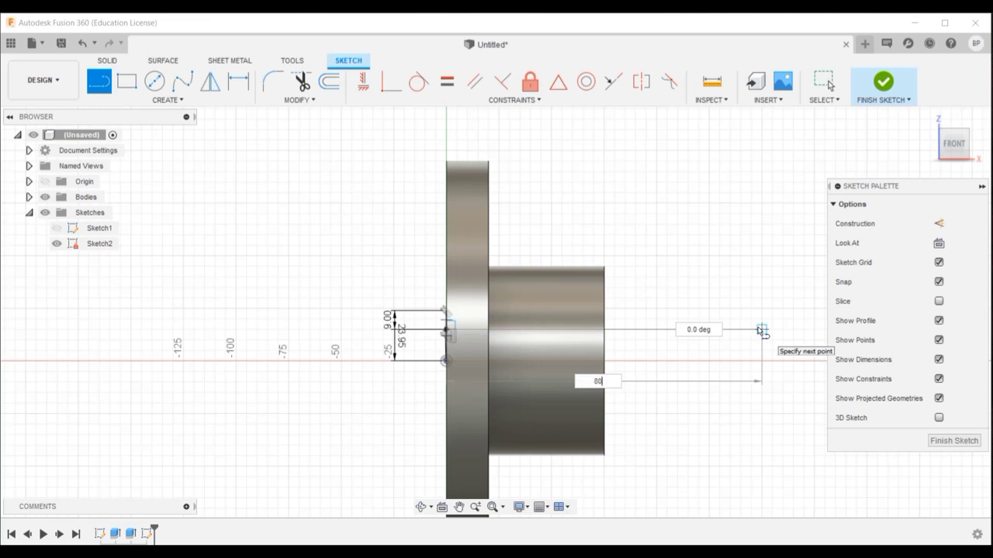
pyautogui.press('Return')
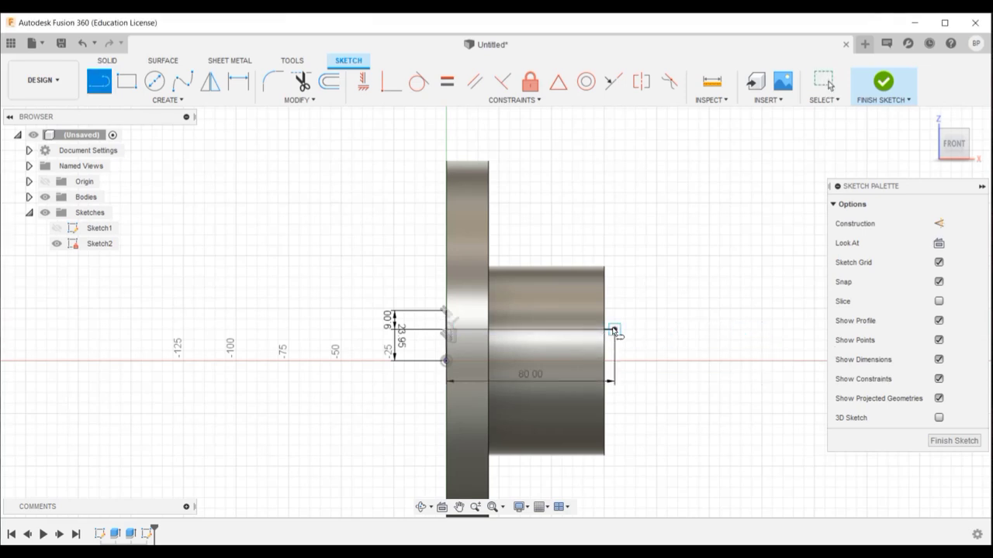
pyautogui.write('8.2')
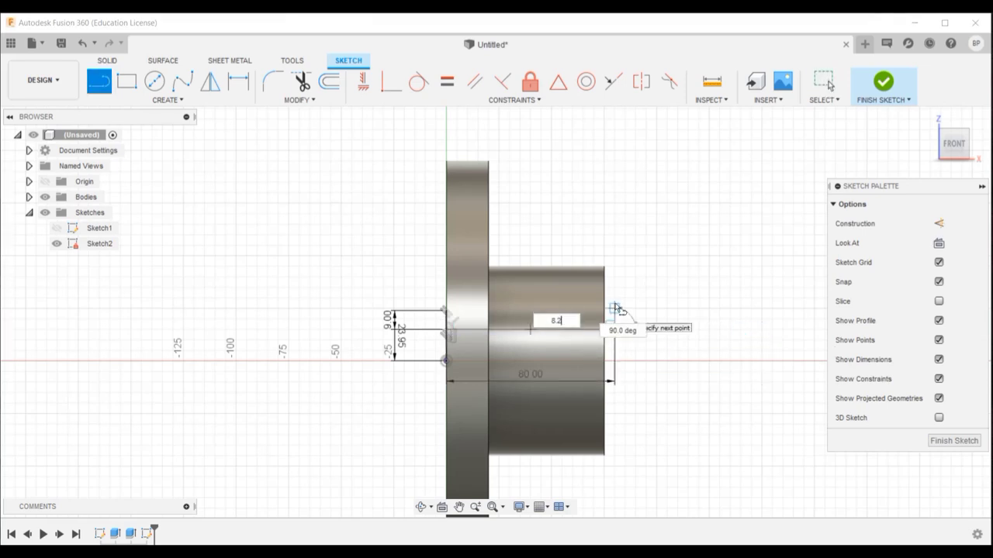
pyautogui.press('Return')
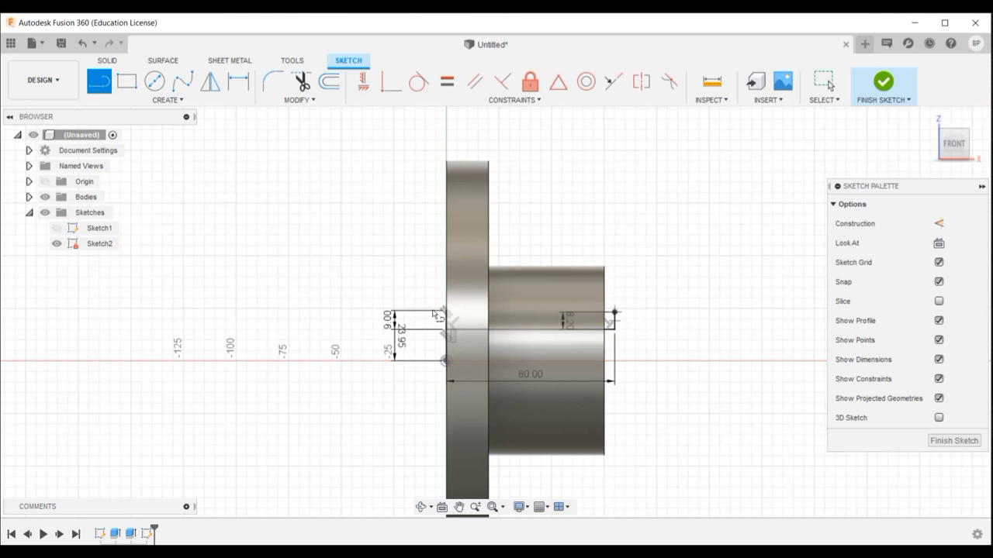
pyautogui.click(446, 312)
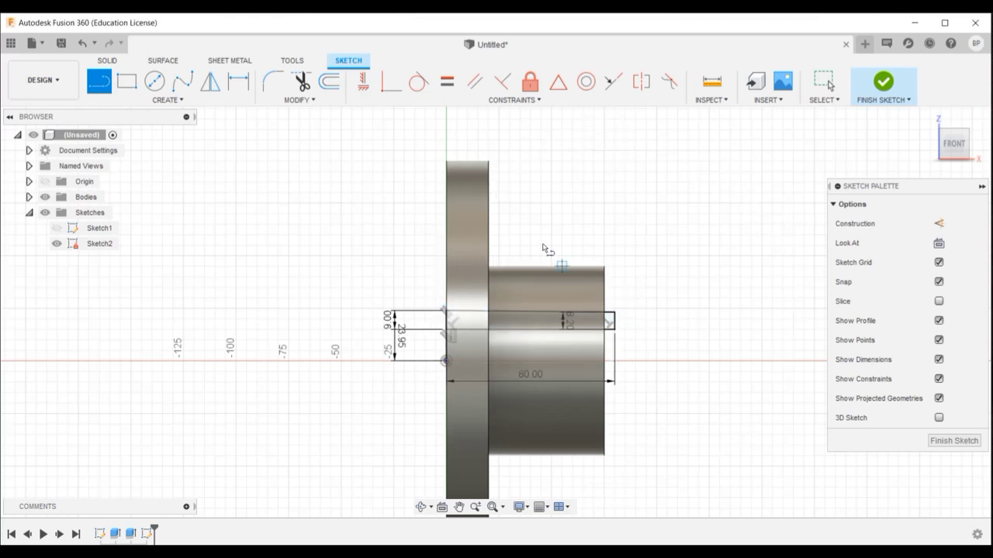
pyautogui.press('Escape')
pyautogui.click(931, 117)
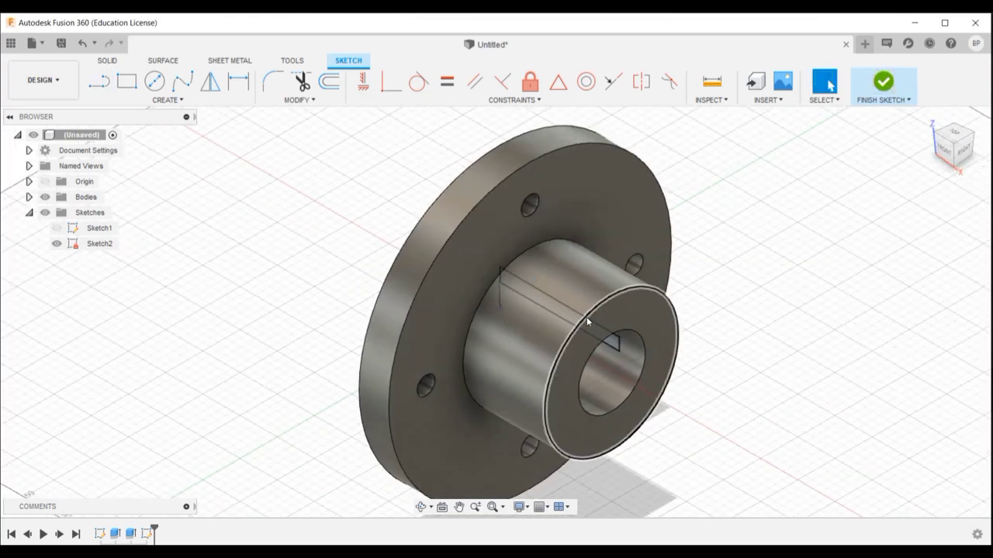
# Finish Sketch2 and extrude its profile symmetrically, whole length 4 mm, to cut the keyway.
pyautogui.click(883, 82)
pyautogui.click(133, 80)
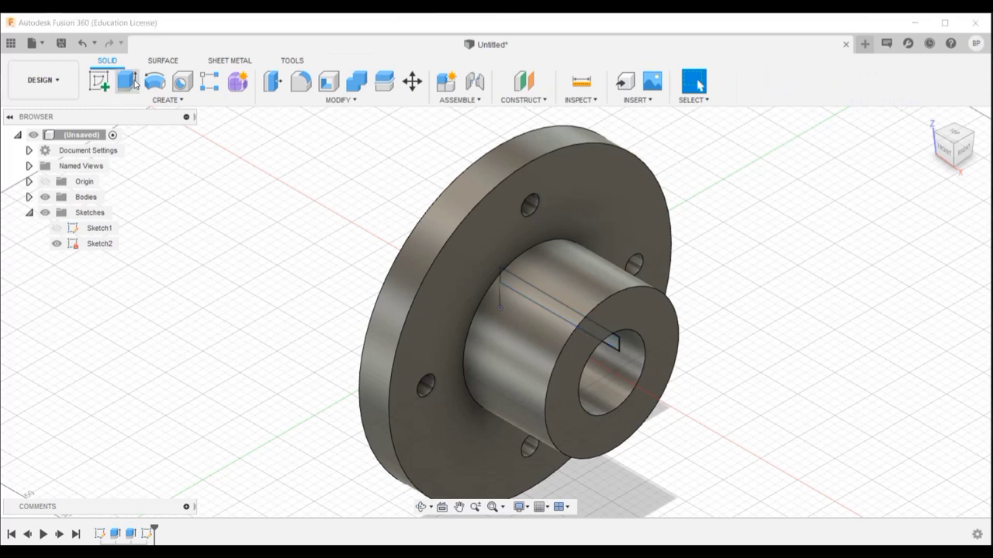
pyautogui.click(931, 242)
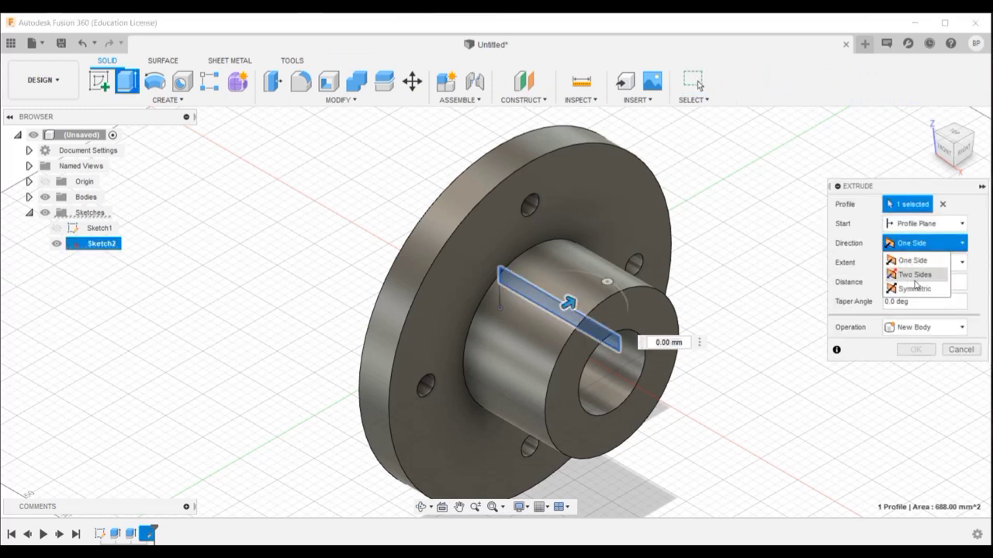
pyautogui.click(923, 286)
pyautogui.click(912, 282)
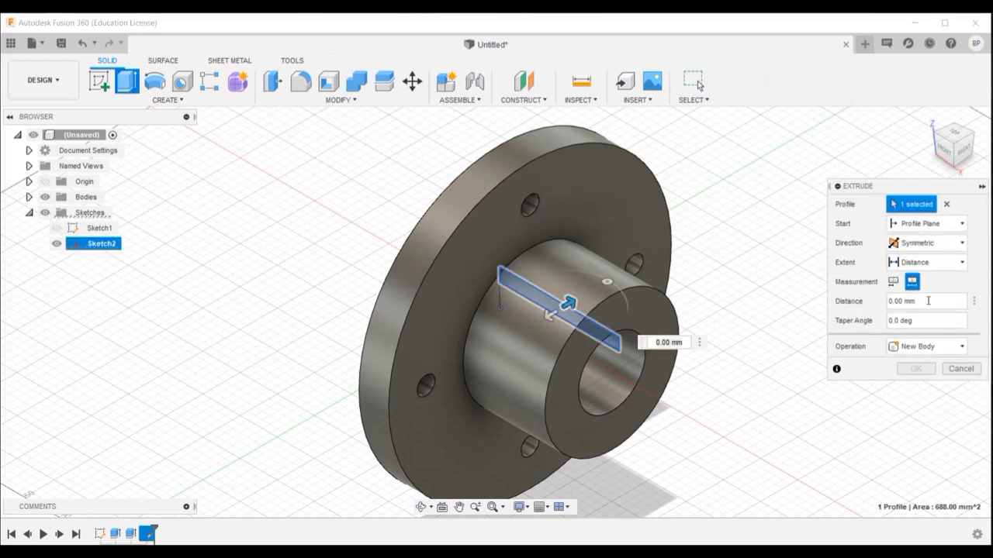
pyautogui.click(888, 301)
pyautogui.write('4')
pyautogui.press('Return')
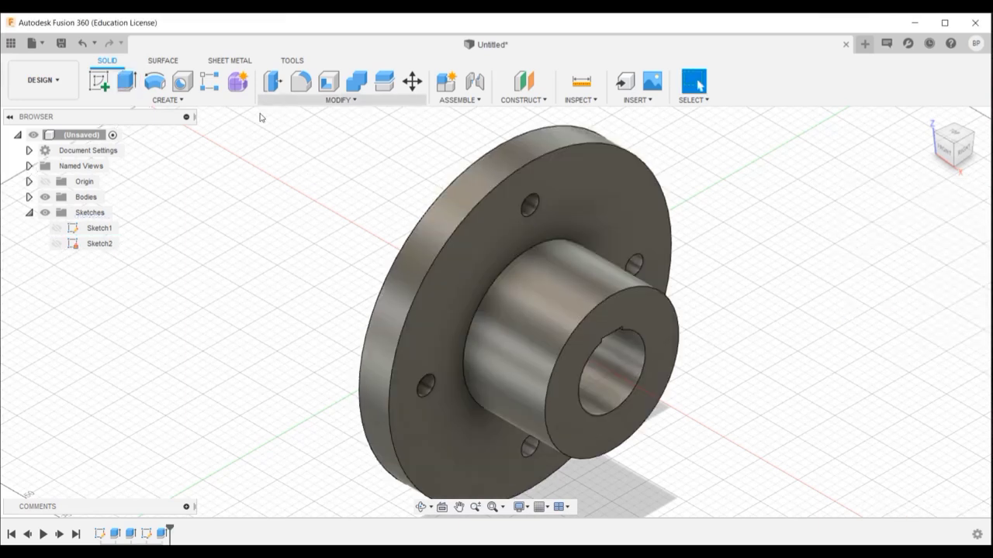
# Fillet the flange's outer edge, the hub's base edge and the hub's front rim at 1 mm.
pyautogui.press('f')
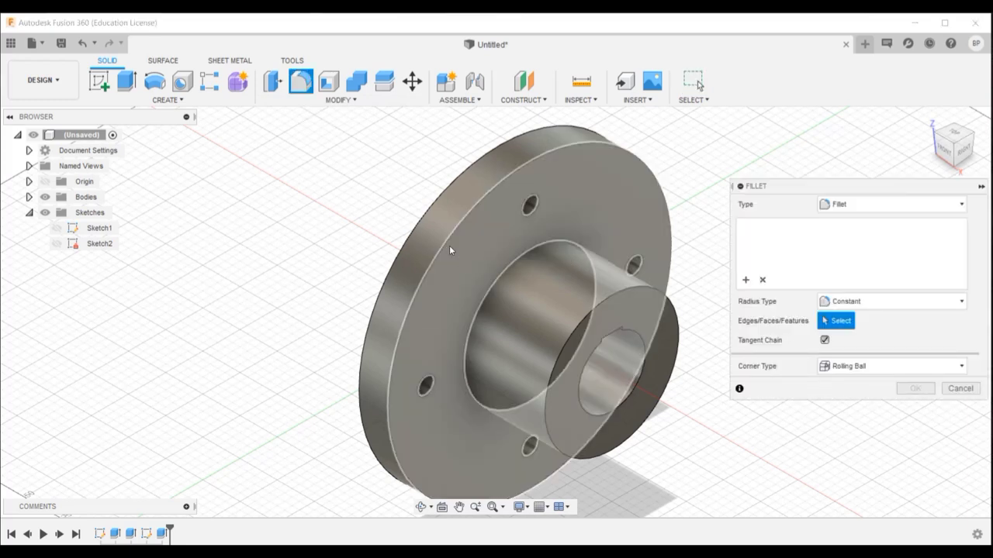
pyautogui.click(450, 247)
pyautogui.click(491, 287)
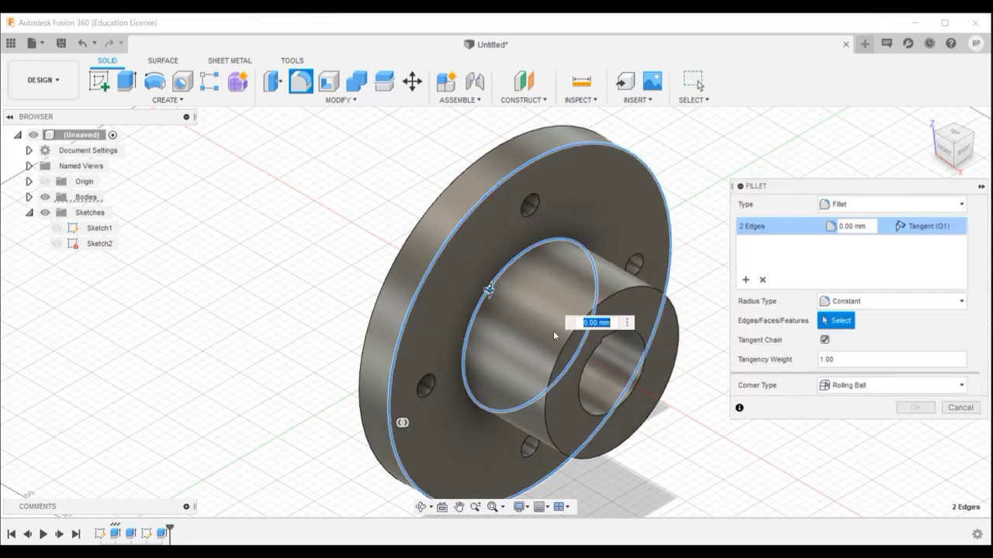
pyautogui.click(569, 342)
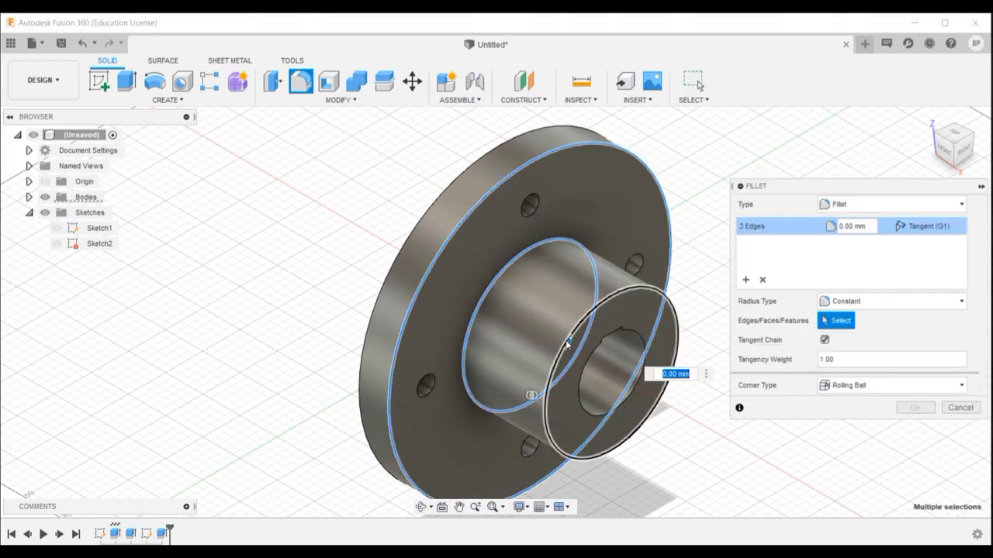
pyautogui.click(840, 227)
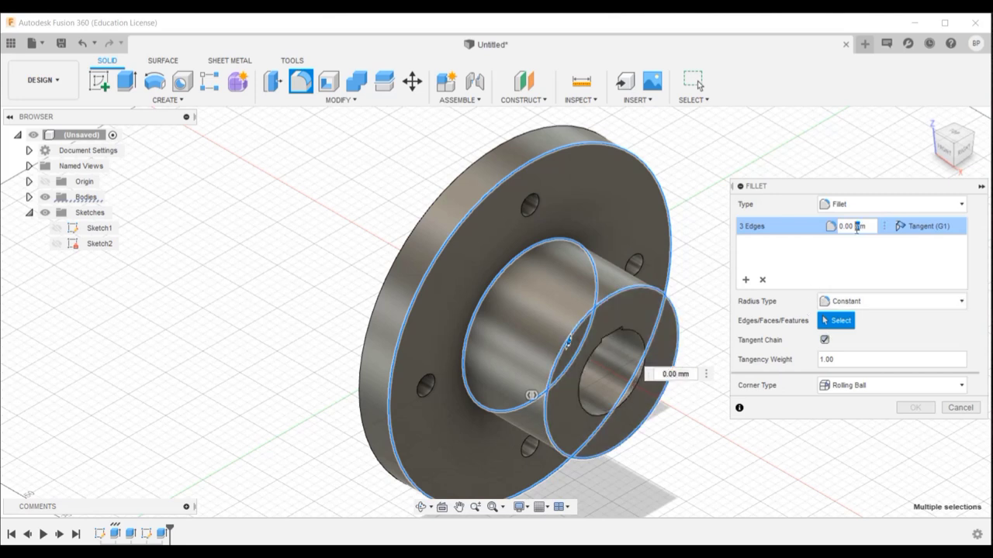
pyautogui.press('BackSpace')
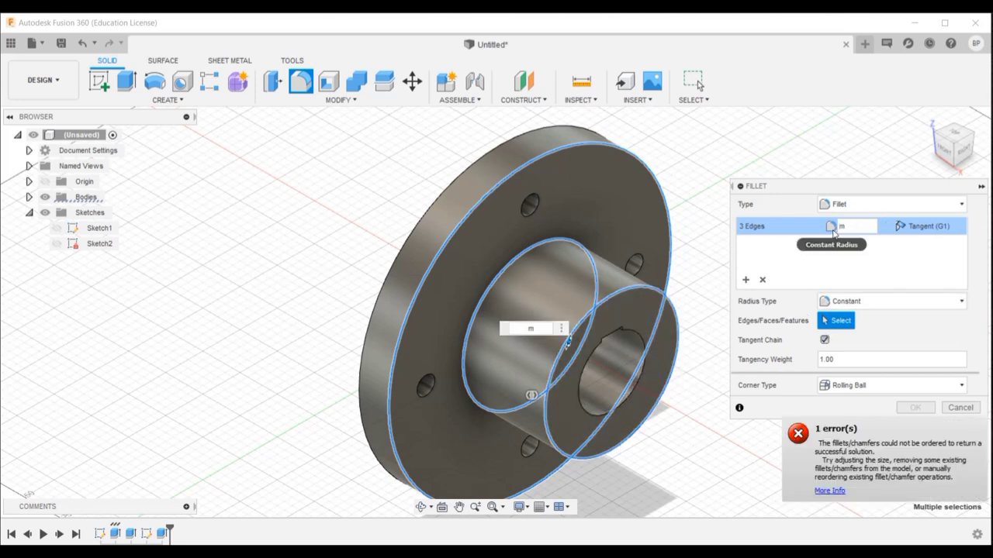
pyautogui.write('1')
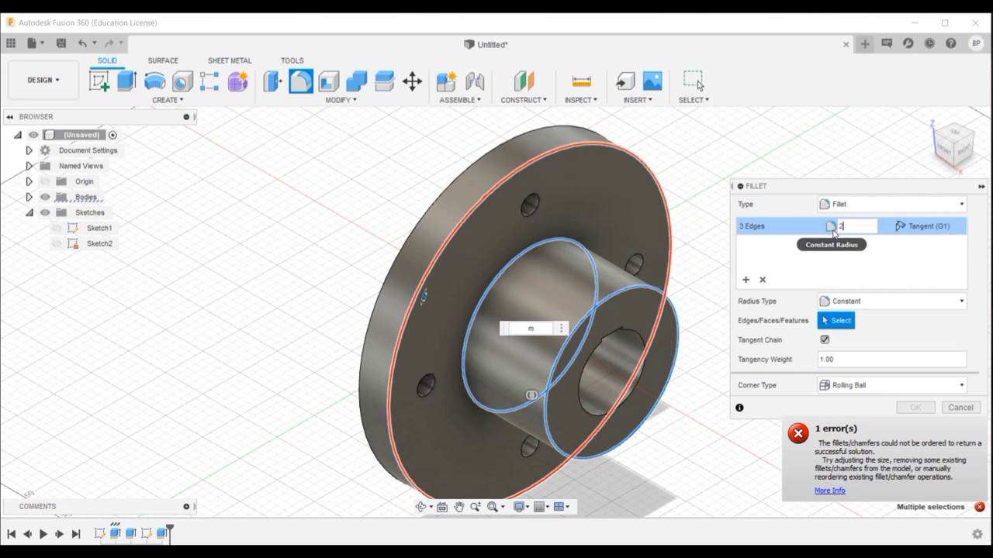
pyautogui.press('Return')
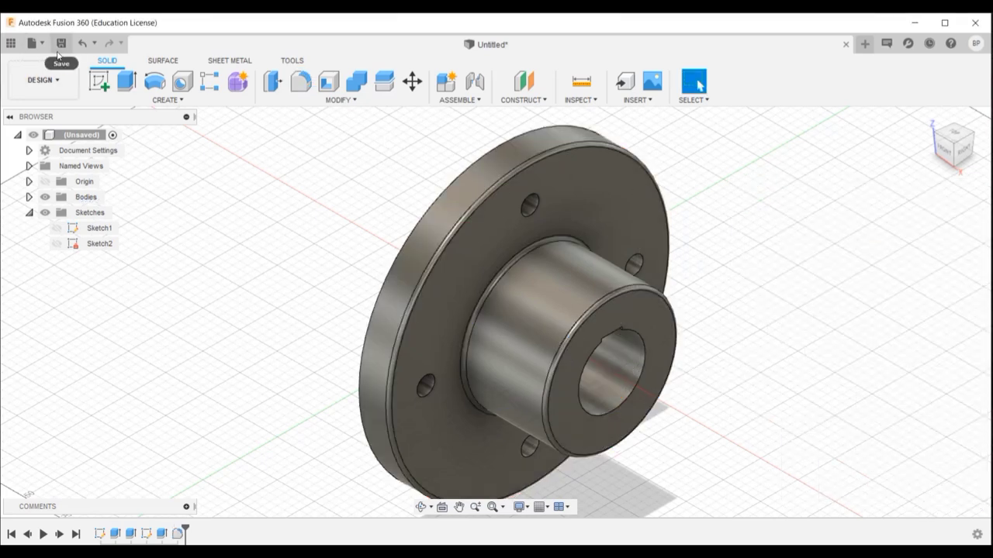
# Apply Iron, Cast from the Fusion 360 Material Library to the flange body.
pyautogui.click(375, 106)
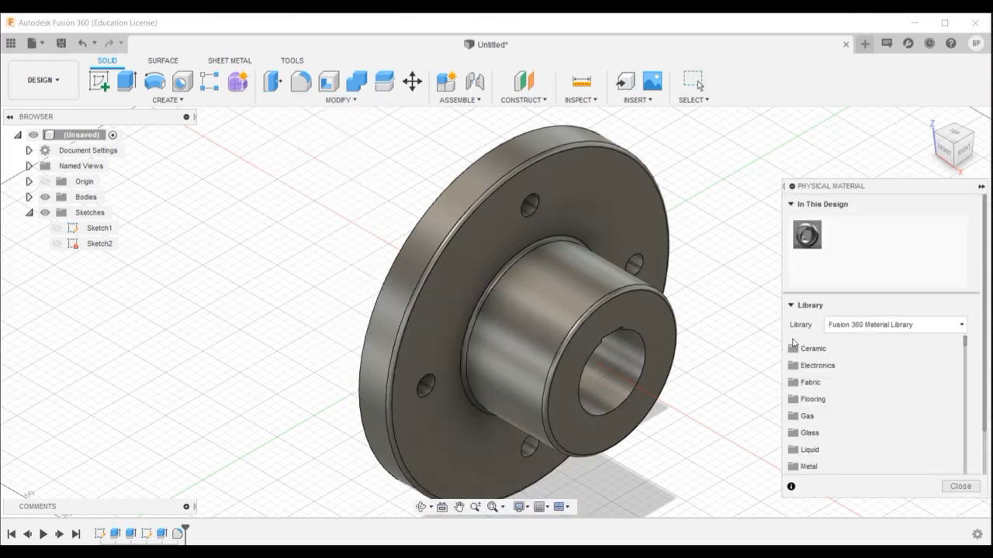
pyautogui.scroll(-1, 793, 343)
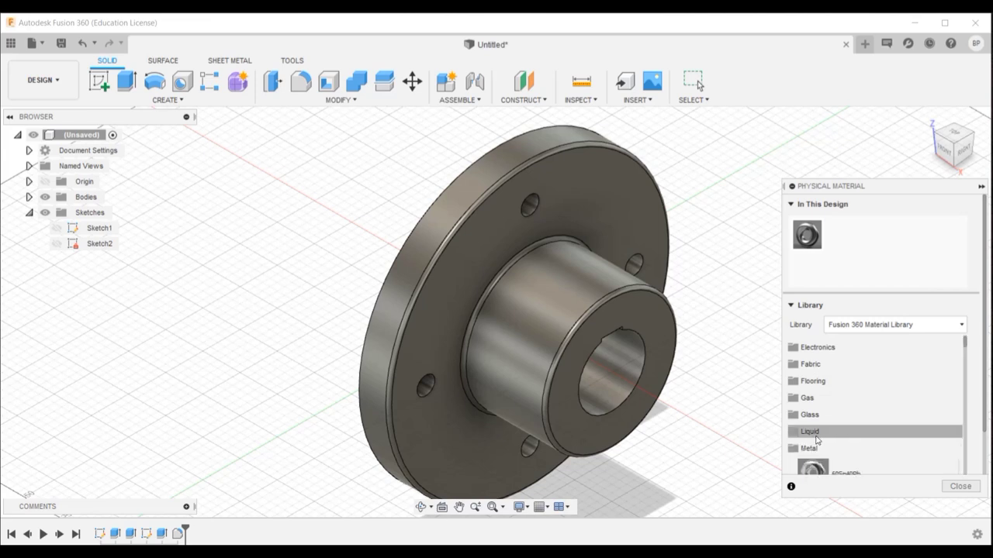
pyautogui.scroll(-8, 822, 423)
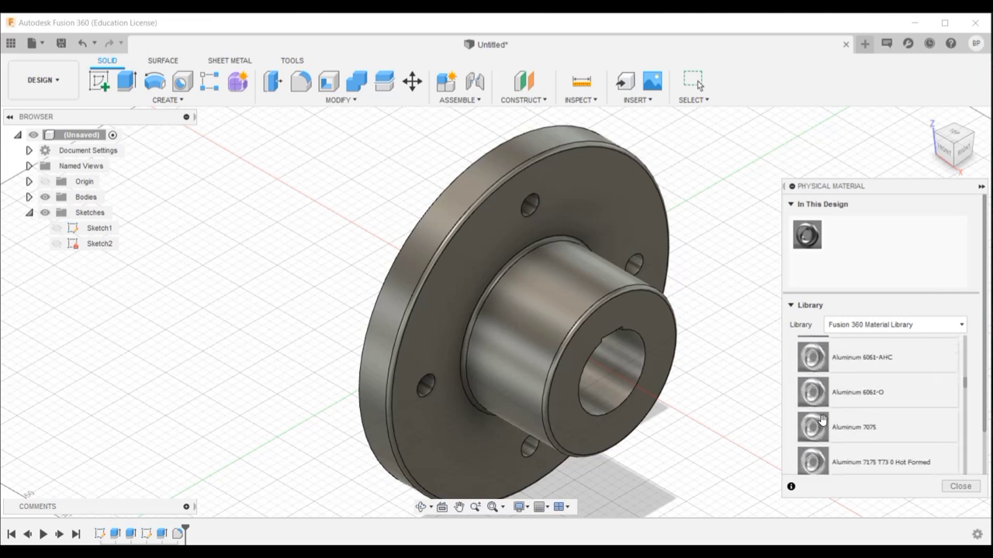
pyautogui.scroll(-15, 822, 420)
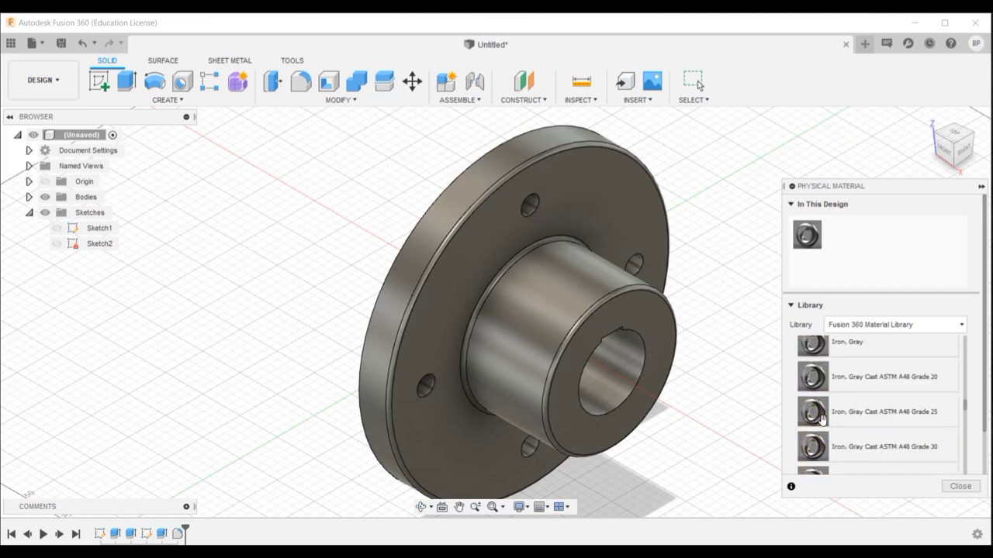
pyautogui.scroll(2, 824, 419)
pyautogui.scroll(-1, 823, 417)
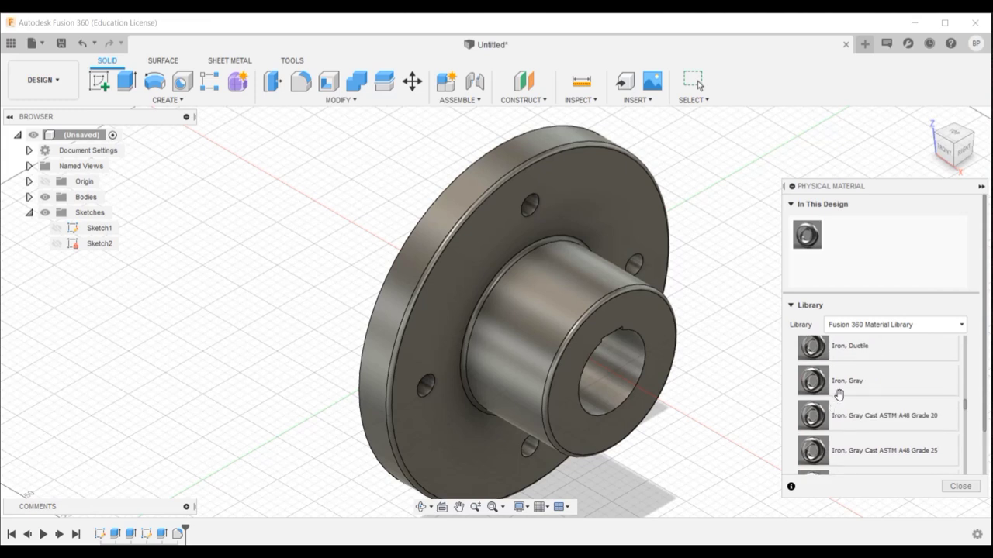
pyautogui.scroll(1, 838, 395)
pyautogui.moveTo(864, 358); pyautogui.dragTo(776, 355)
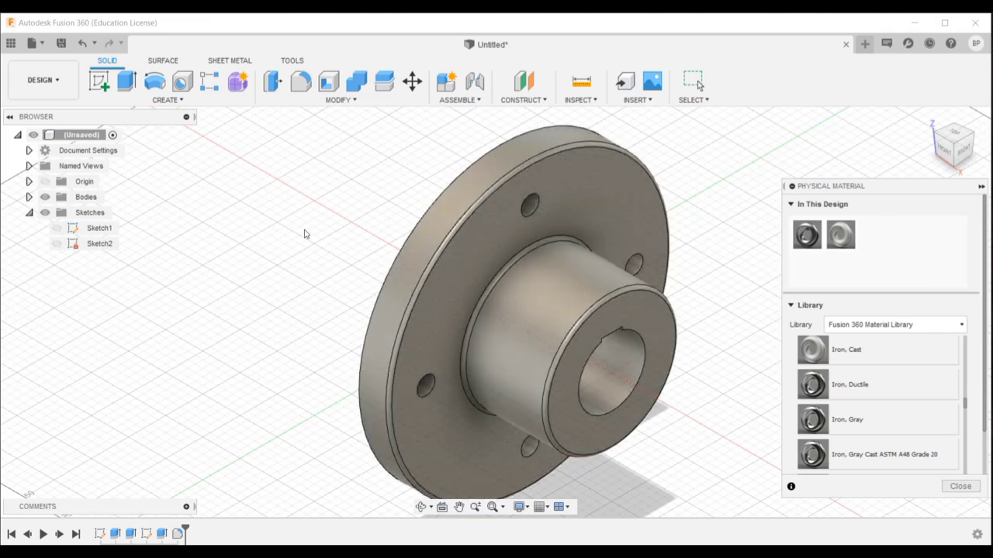
# Save the design as 'flange' in the Flange coupling folder.
pyautogui.click(62, 42)
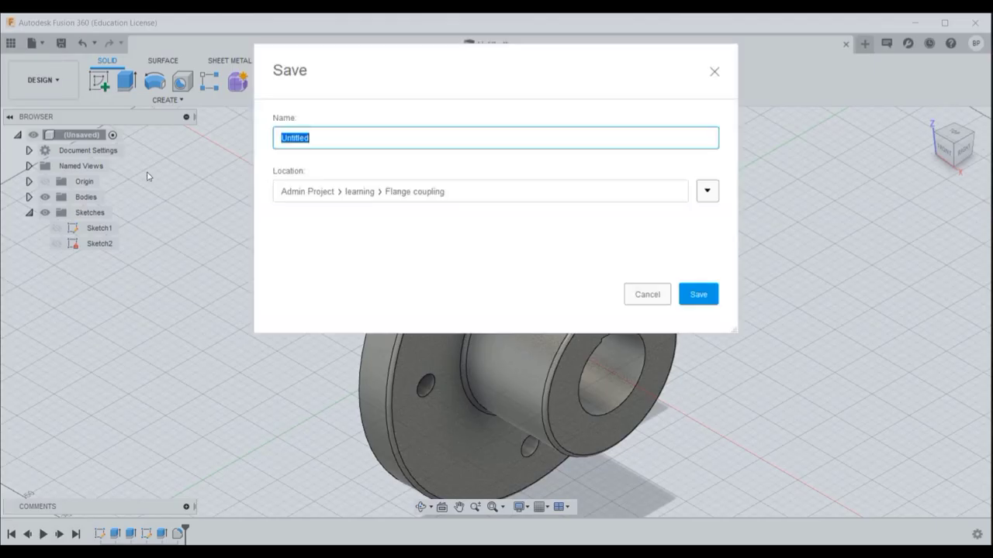
pyautogui.write('flange')
pyautogui.click(707, 294)
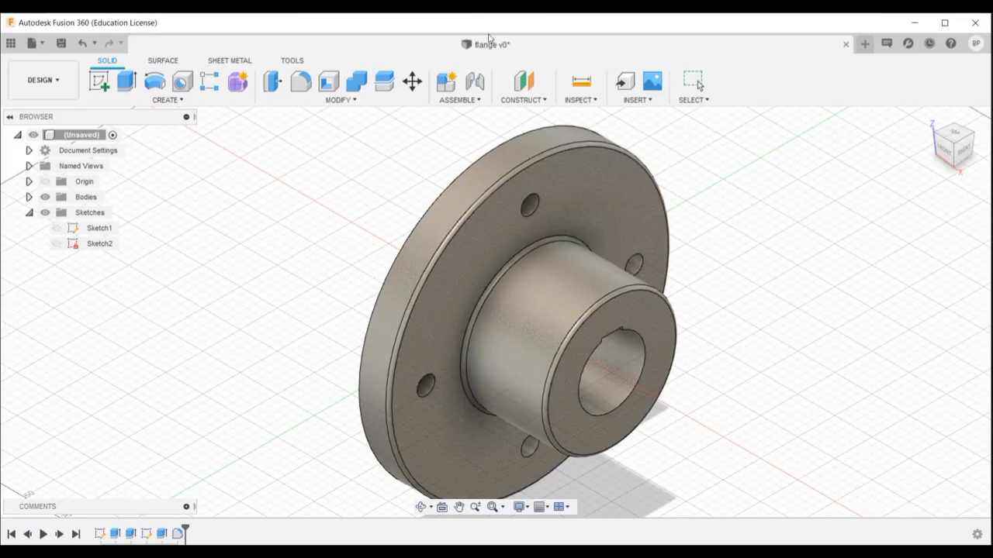
# In a new design, sketch a Ø45 mm circle on the vertical plane and extrude it 150 mm.
pyautogui.click(32, 43)
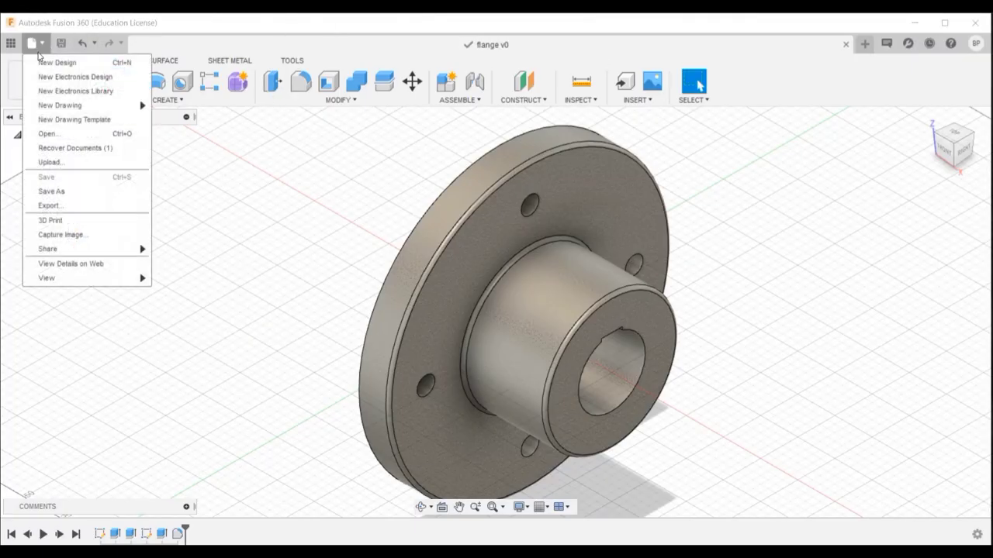
pyautogui.click(57, 62)
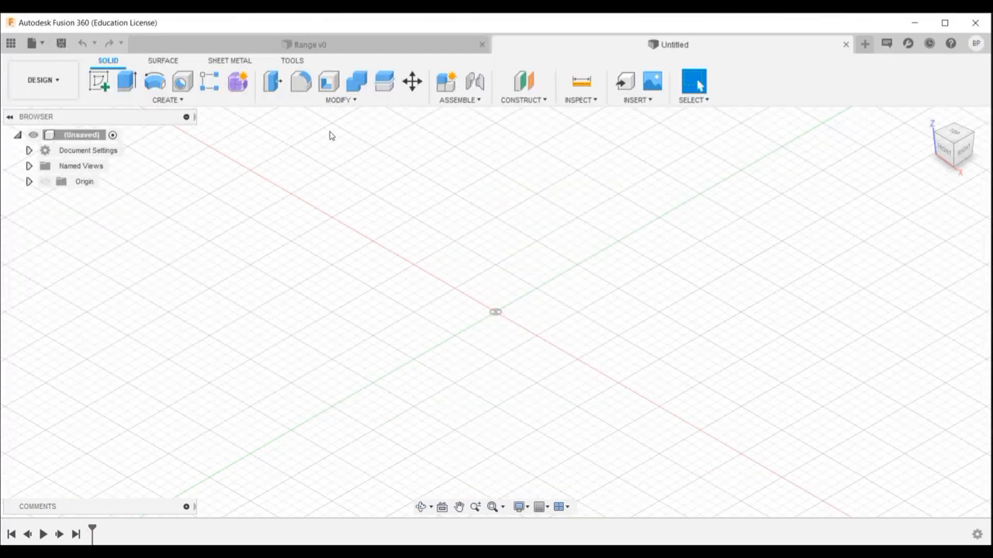
pyautogui.click(98, 80)
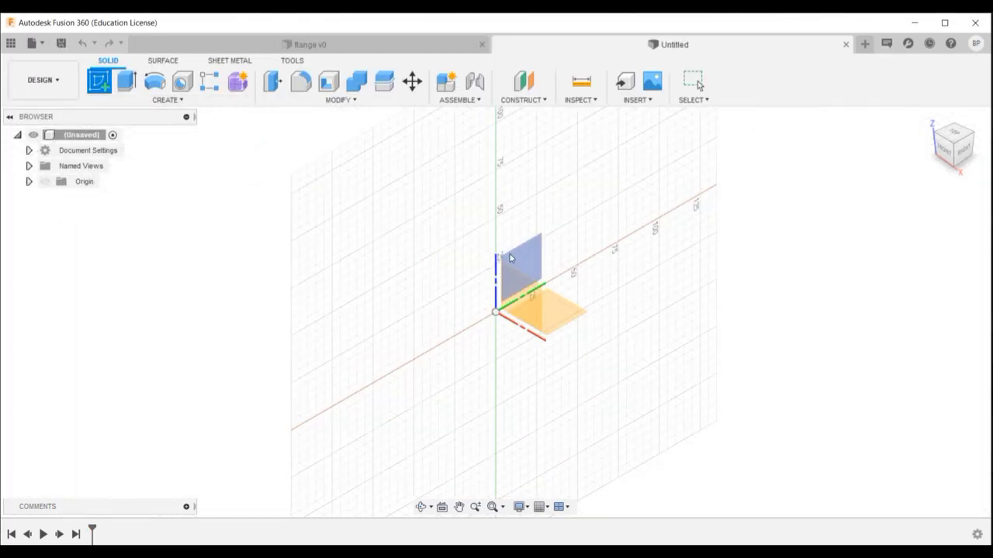
pyautogui.click(529, 268)
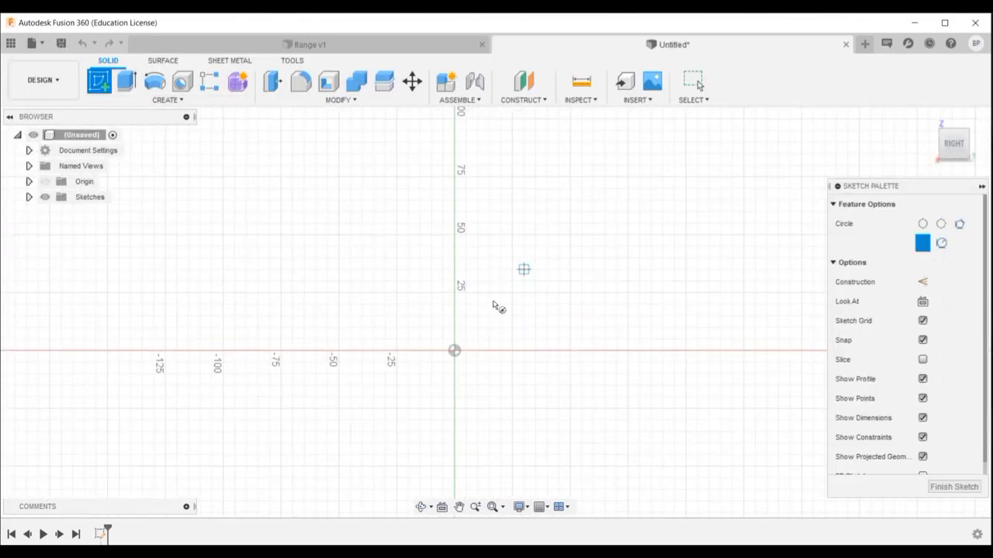
pyautogui.click(454, 350)
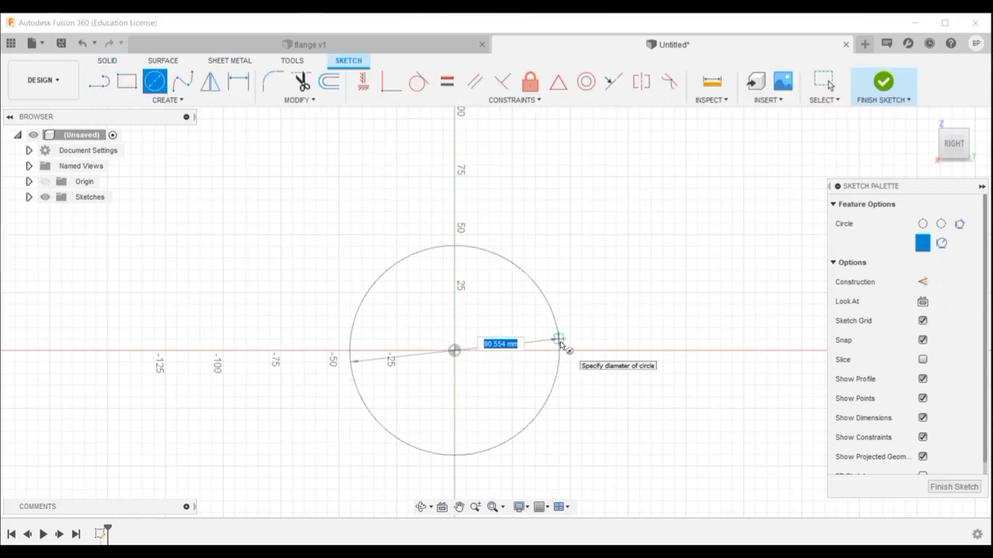
pyautogui.write('45')
pyautogui.press('Return')
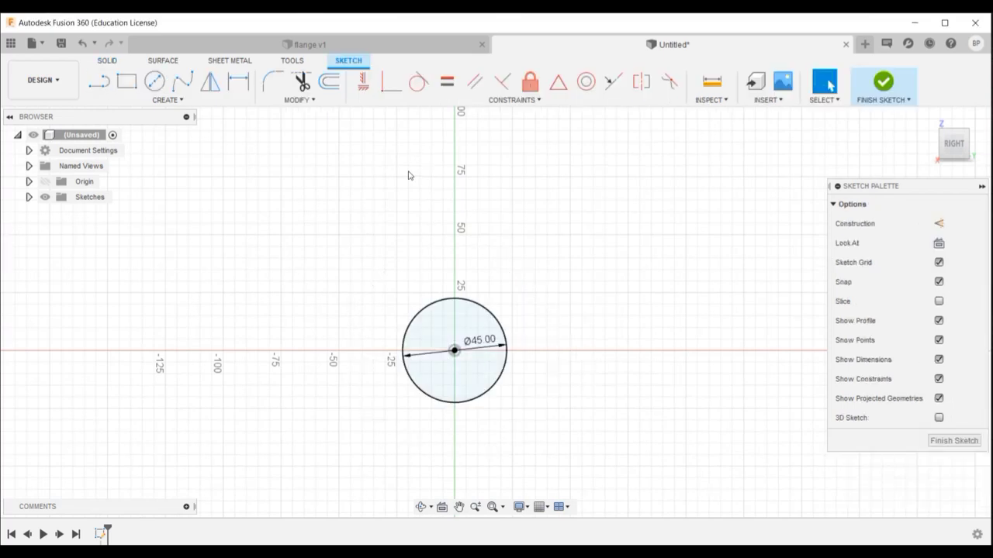
pyautogui.press('e')
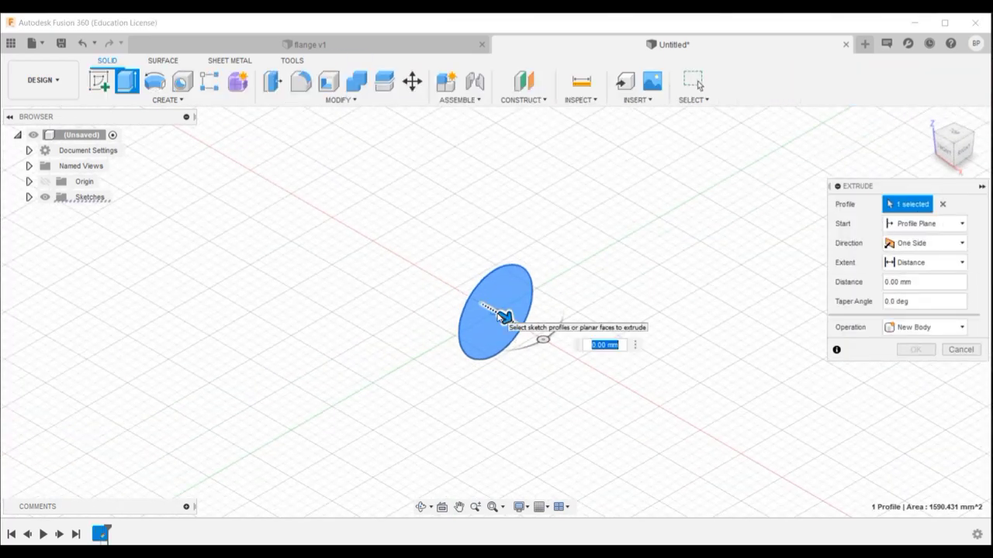
pyautogui.press('Return')
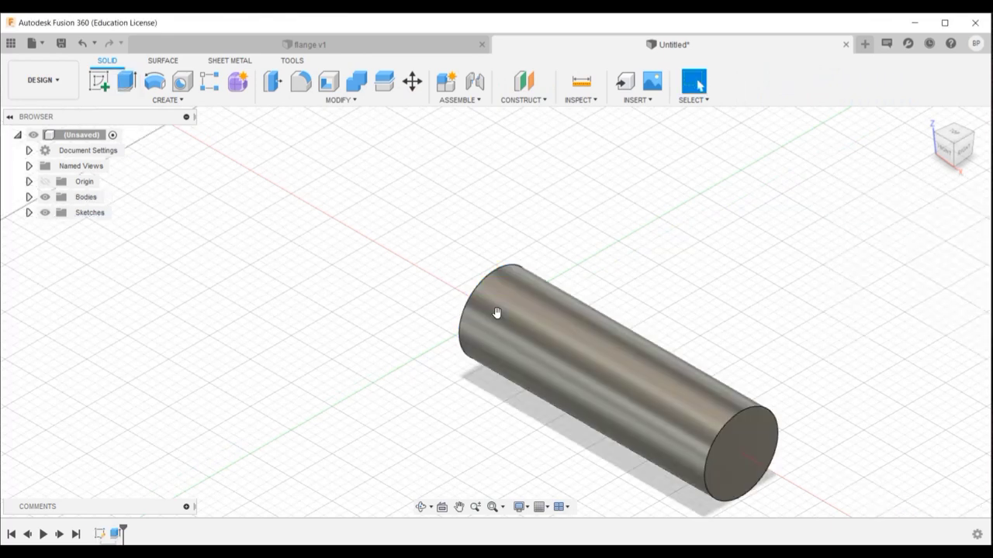
# Start a sketch on the YZ plane and draw a 23.95 mm (47.9/2) line from the origin.
pyautogui.click(98, 80)
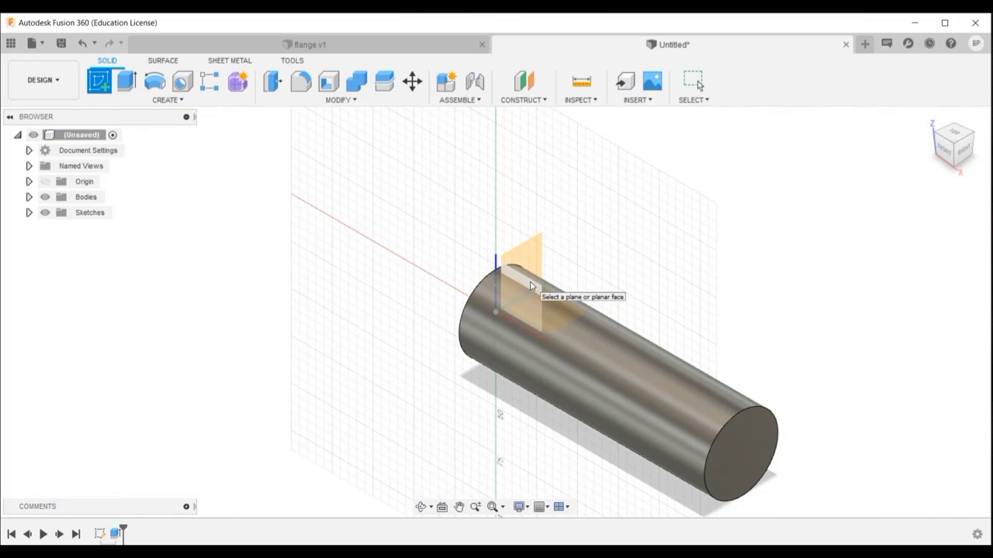
pyautogui.click(530, 286)
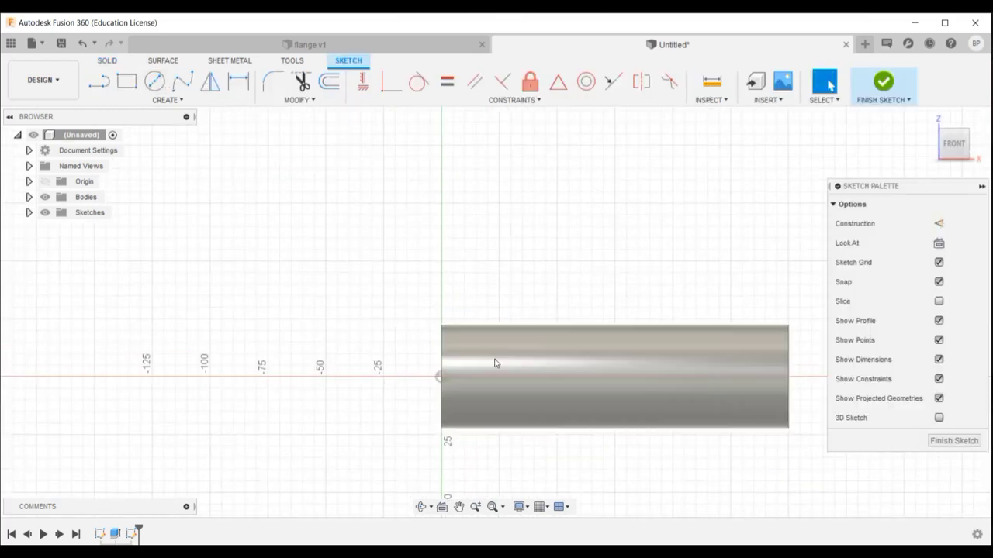
pyautogui.press('l')
pyautogui.click(440, 377)
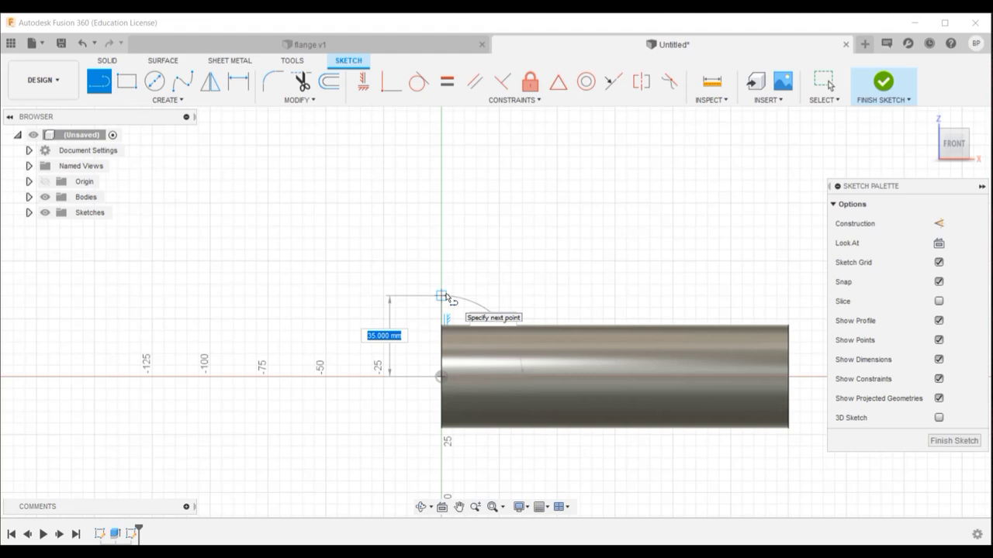
pyautogui.write('47.9')
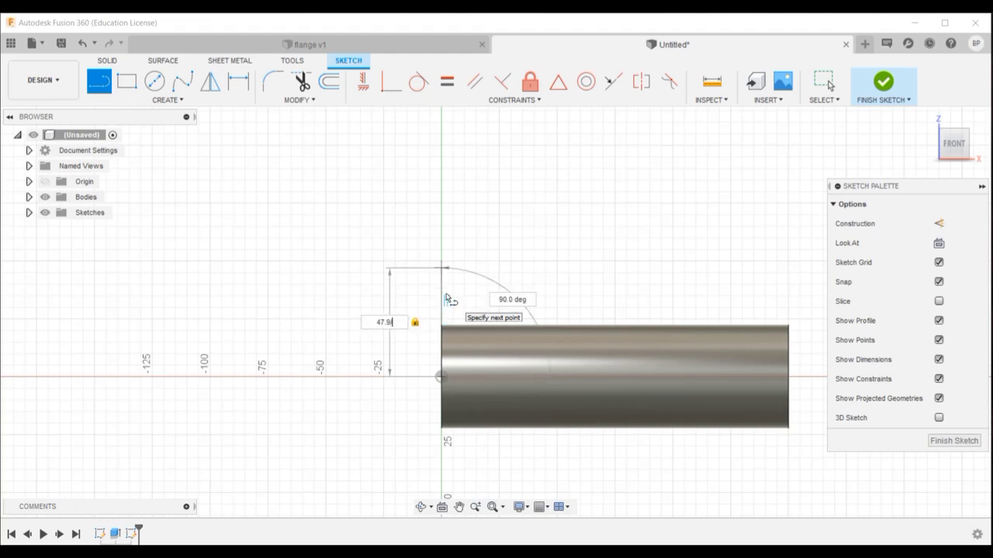
pyautogui.write('/2')
pyautogui.press('Return')
pyautogui.press('Escape')
# Draw the 9, 90 and 8 mm lines, close the profile, and finish the sketch.
pyautogui.press('l')
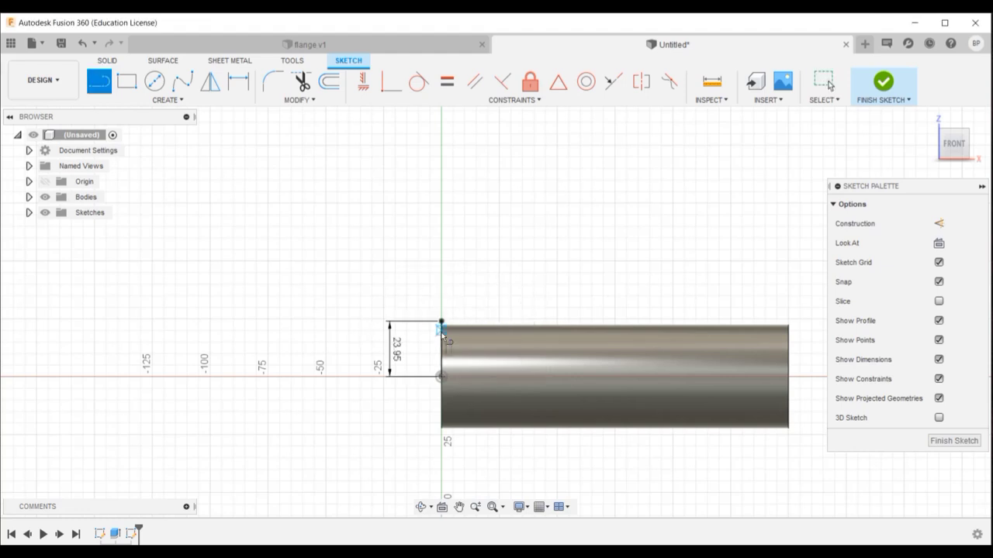
pyautogui.click(442, 321)
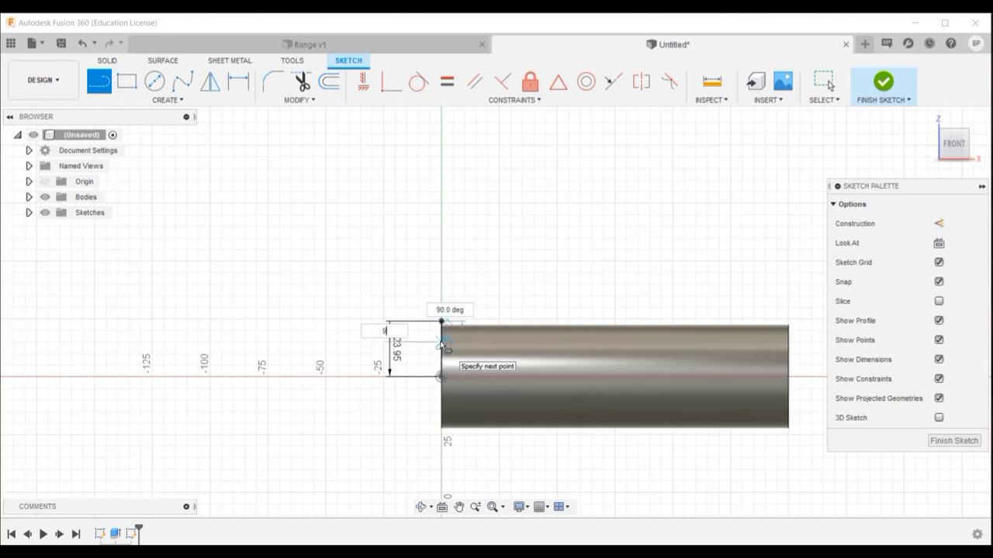
pyautogui.write('9')
pyautogui.press('Return')
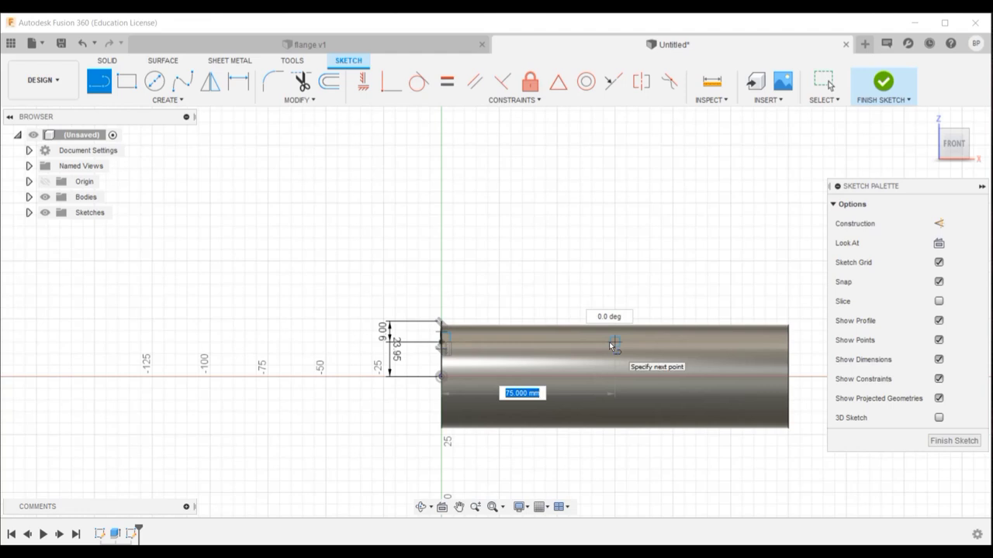
pyautogui.write('90')
pyautogui.press('Return')
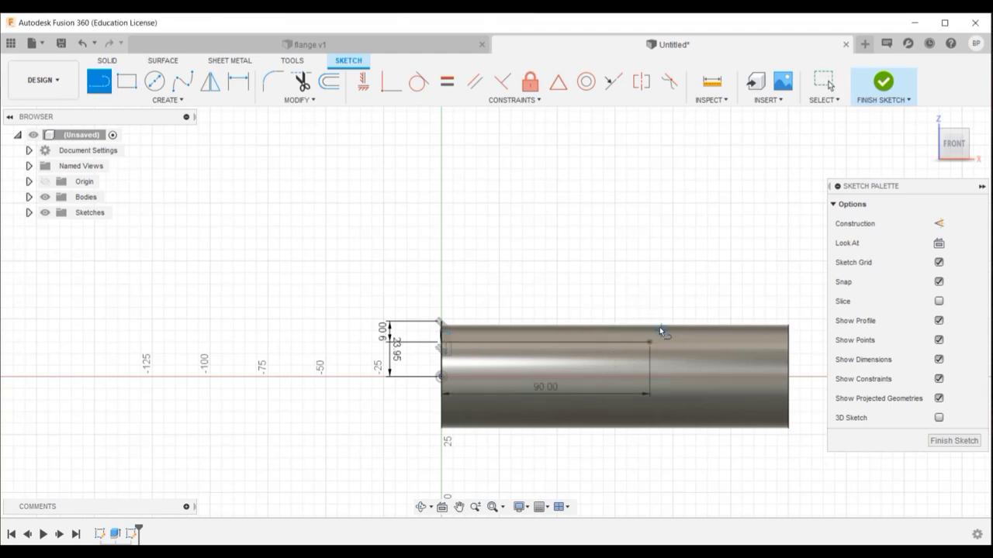
pyautogui.write('8.2')
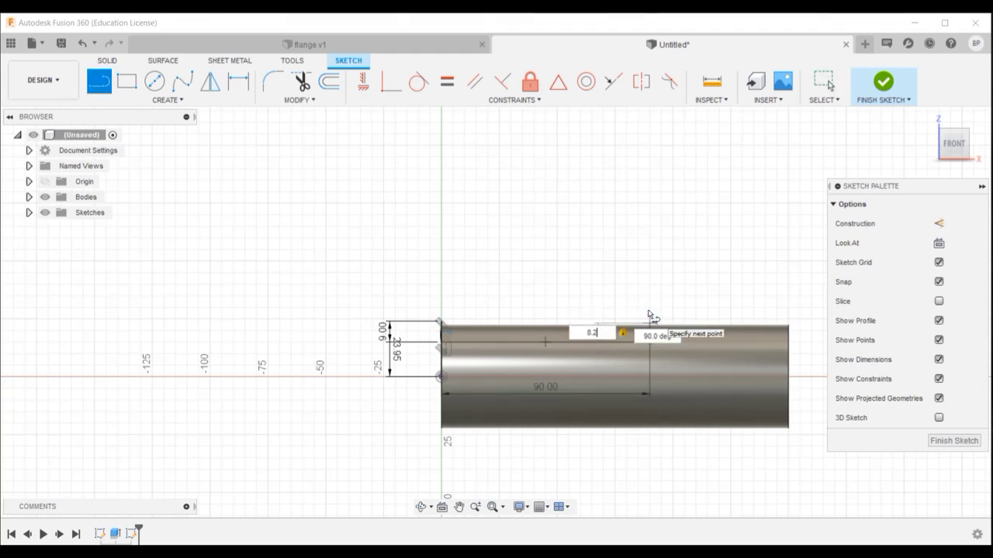
pyautogui.press('Return')
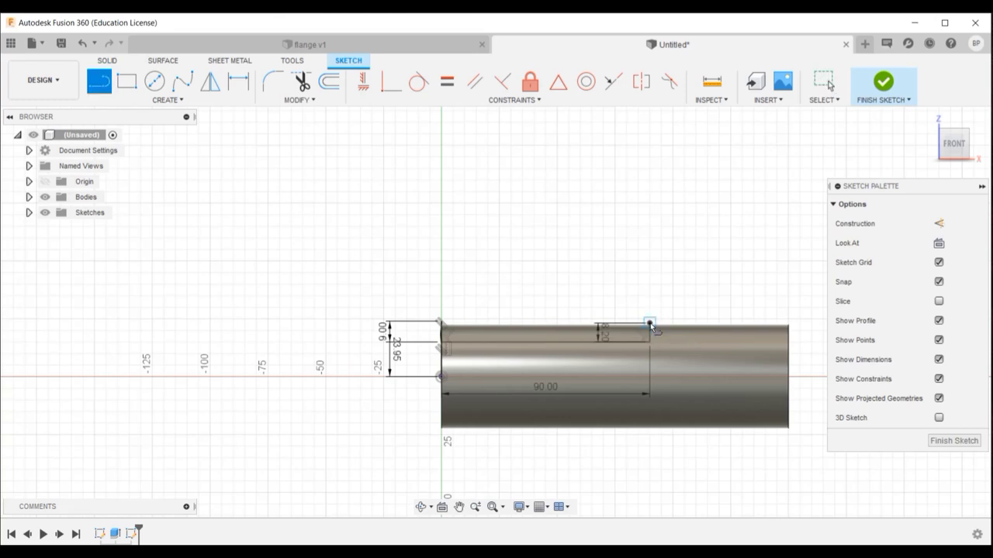
pyautogui.click(440, 323)
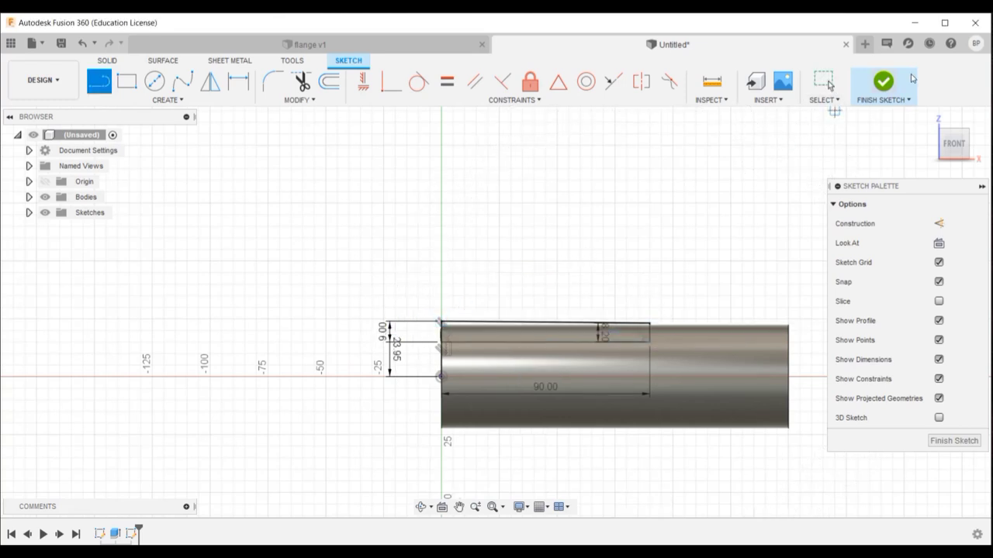
pyautogui.click(883, 81)
# Extrude the keyway profile symmetrically to a 14 mm total width.
pyautogui.press('e')
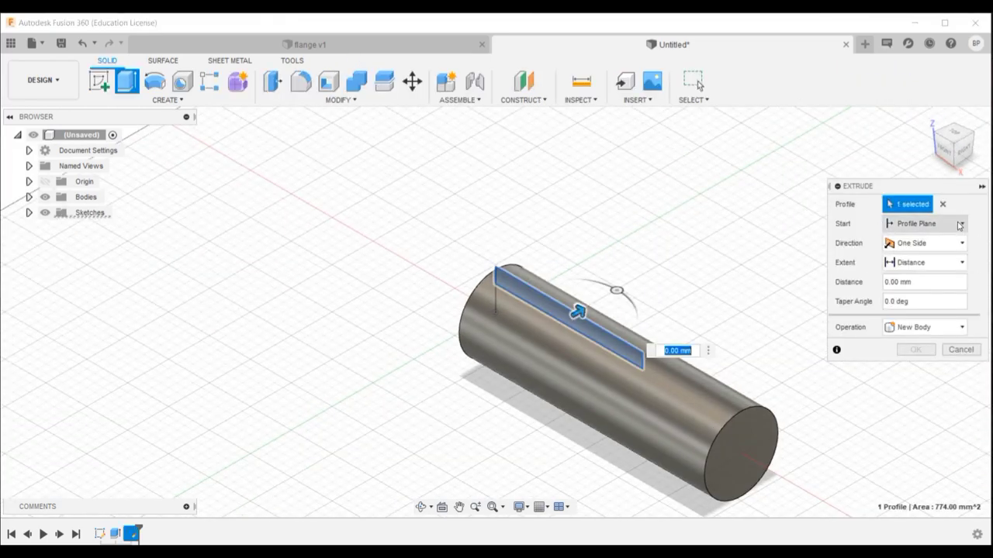
pyautogui.click(926, 243)
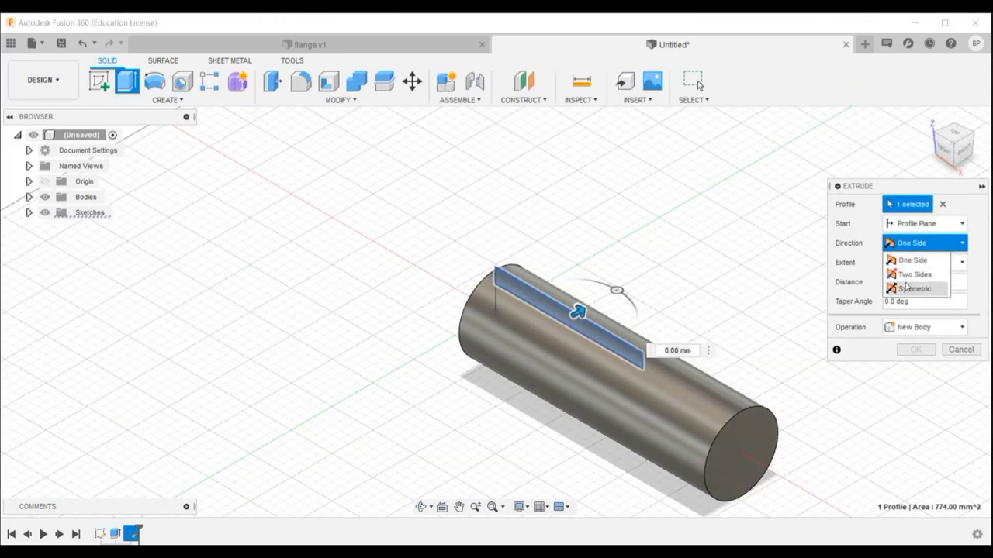
pyautogui.click(915, 290)
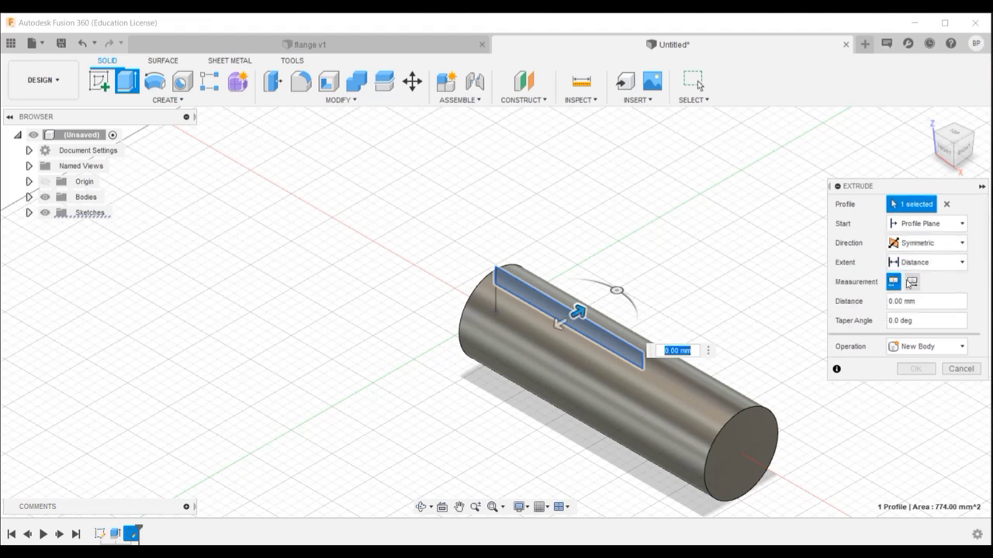
pyautogui.click(912, 282)
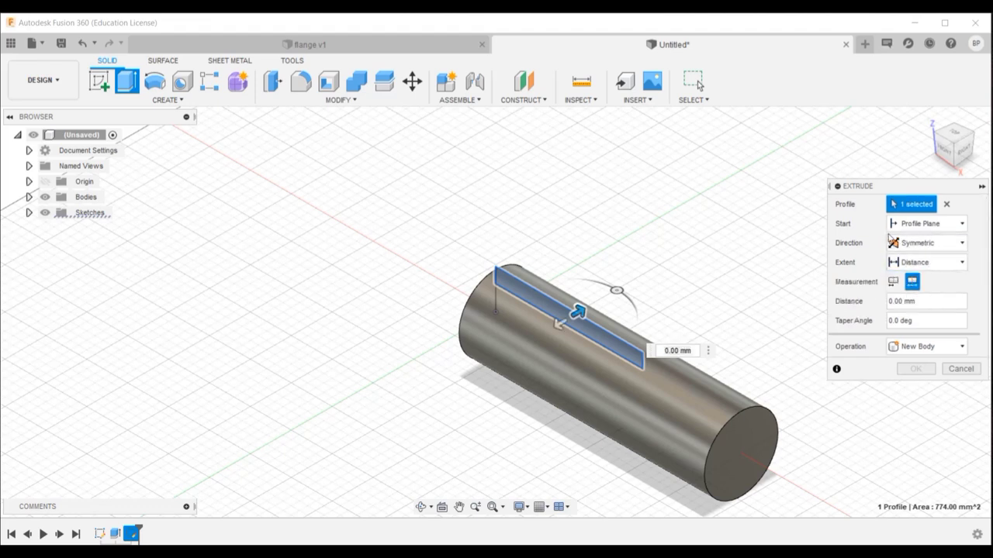
pyautogui.click(890, 301)
pyautogui.write('14')
pyautogui.press('Return')
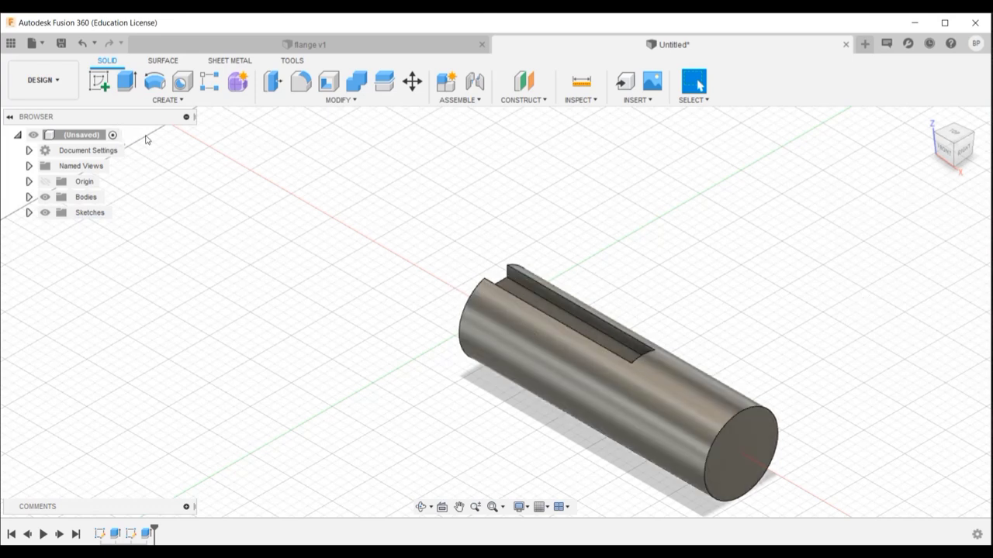
# Bevel the shaft's end edge with a distance-and-angle chamfer of 2 mm at 45°.
pyautogui.click(341, 100)
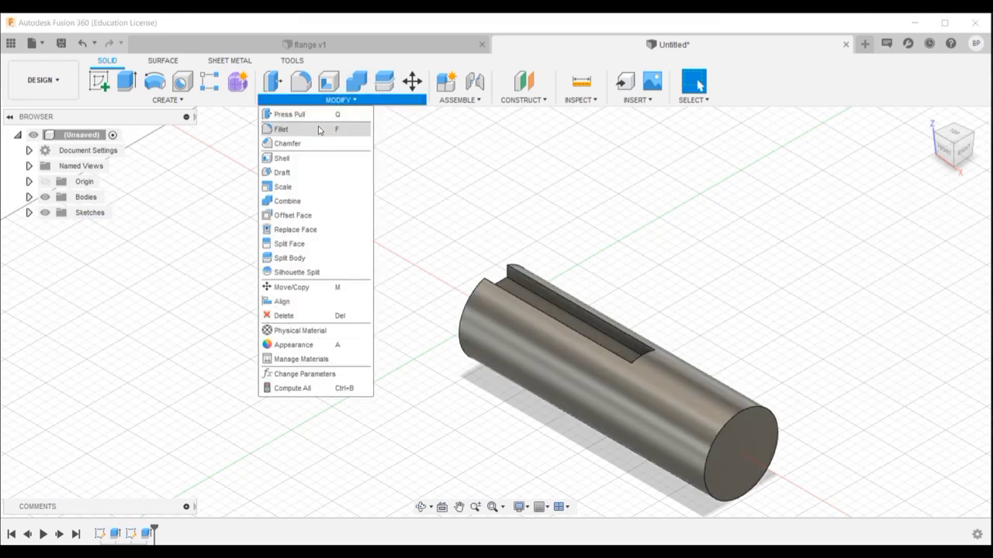
pyautogui.click(318, 143)
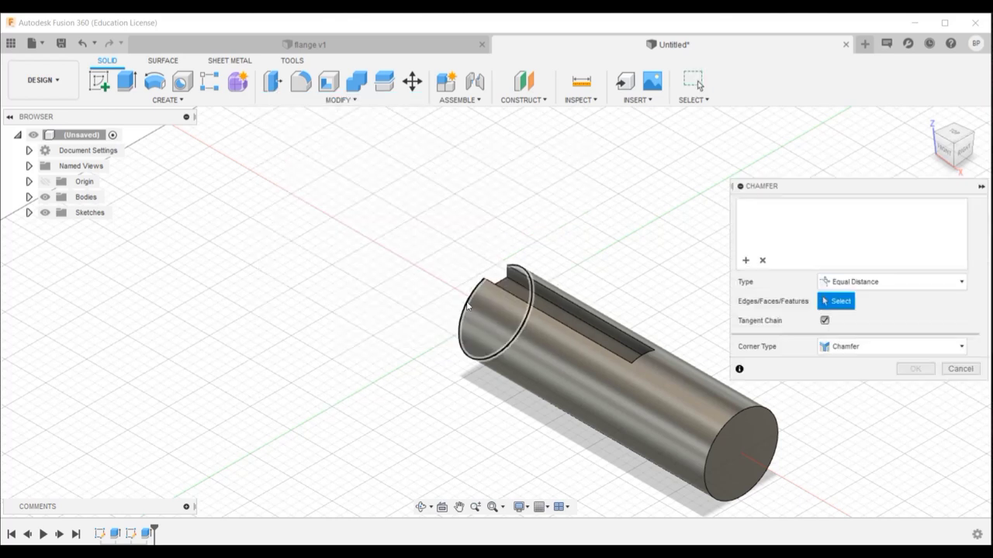
pyautogui.click(474, 297)
pyautogui.click(891, 282)
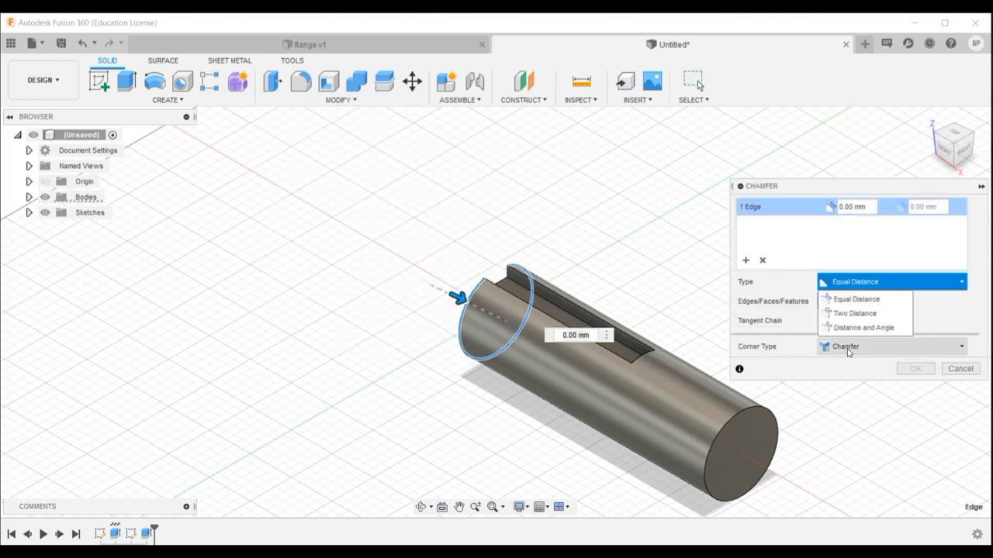
pyautogui.click(857, 329)
pyautogui.click(840, 210)
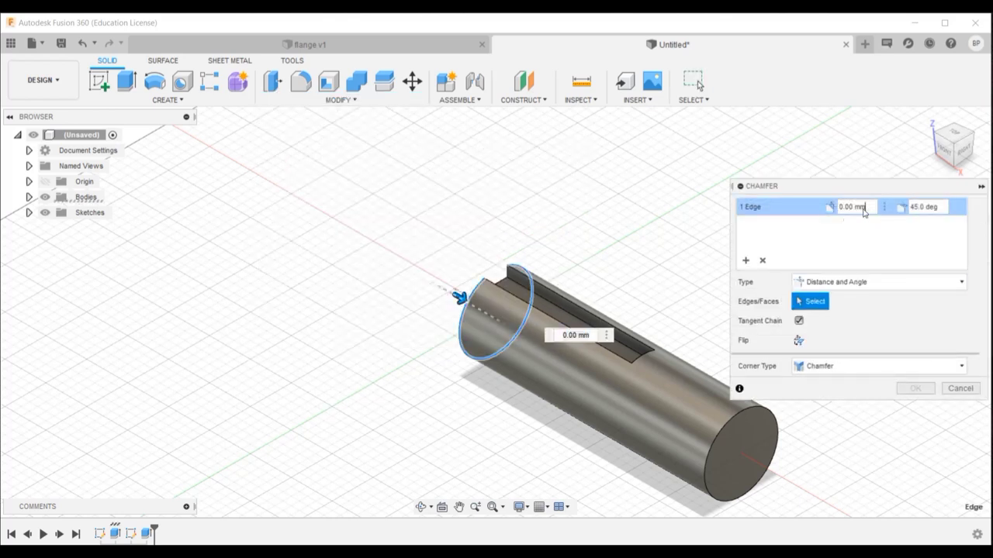
pyautogui.write('1')
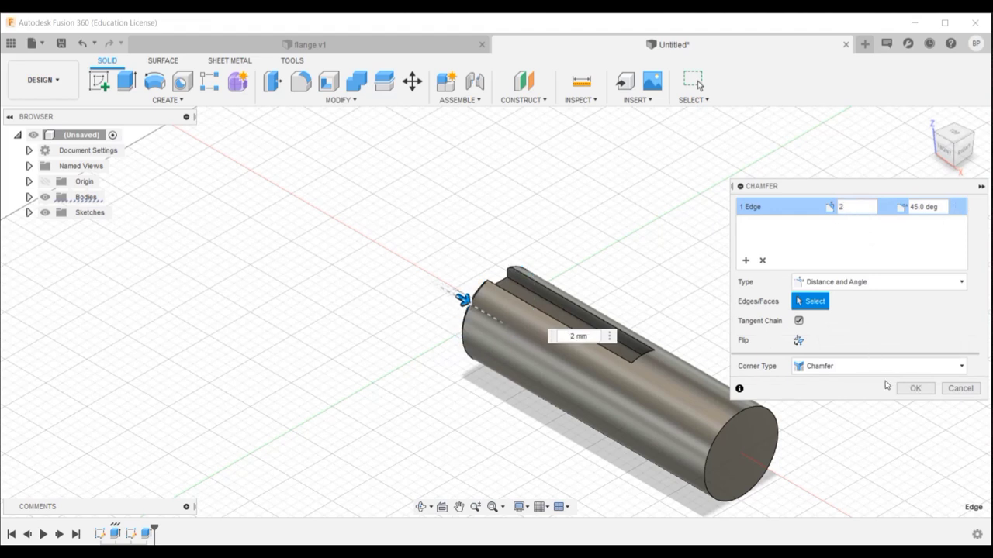
pyautogui.click(915, 388)
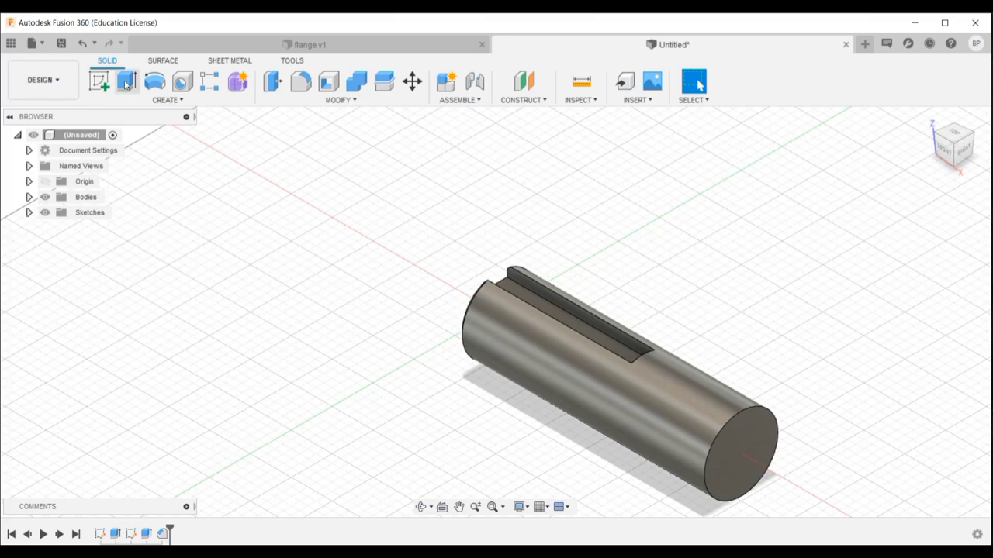
# Drag Iron, Gray from the Physical Material library onto the shaft body.
pyautogui.click(945, 151)
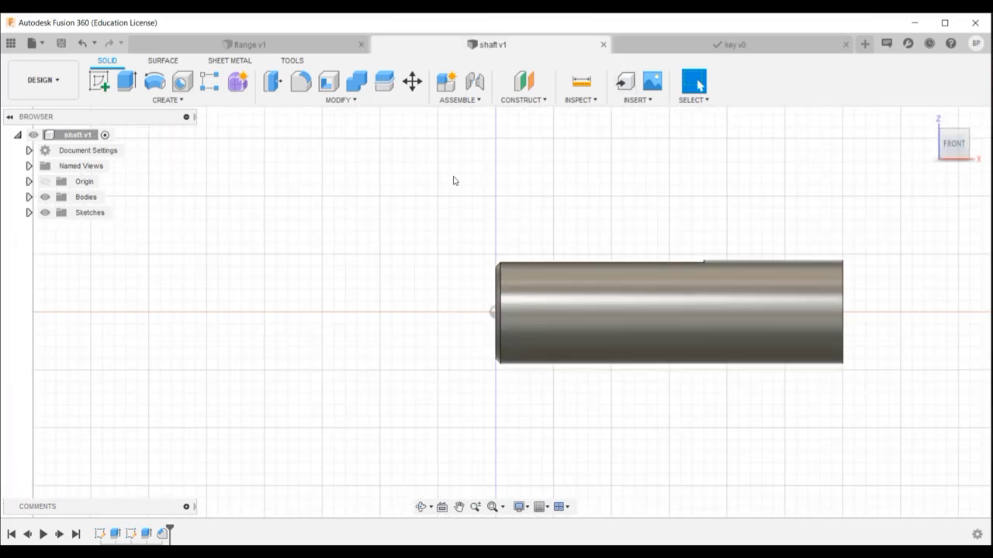
pyautogui.click(413, 99)
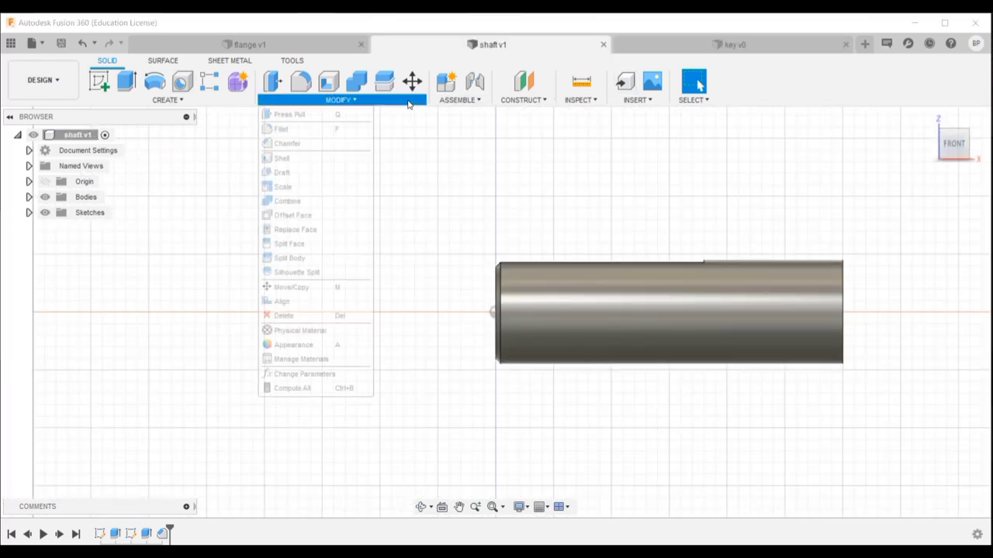
pyautogui.click(341, 329)
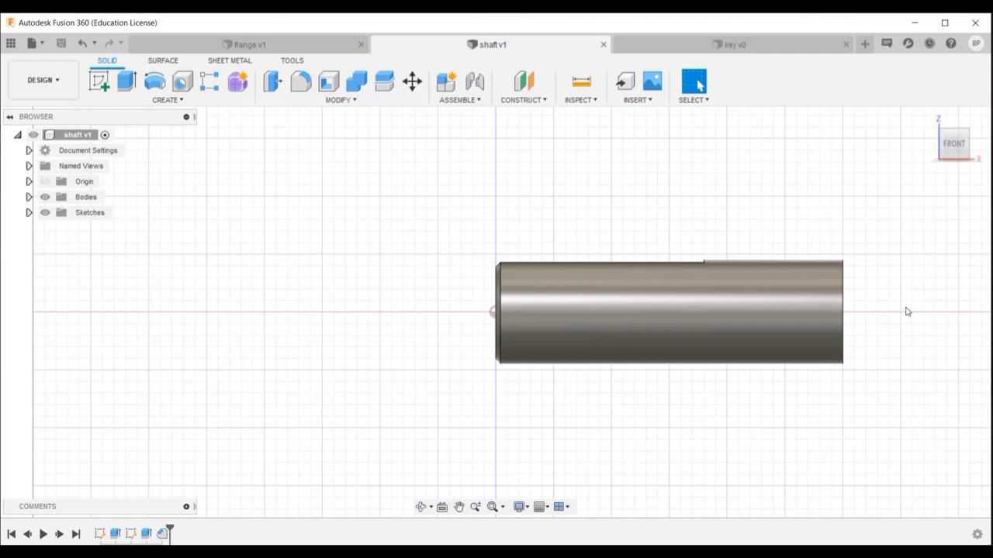
pyautogui.click(836, 387)
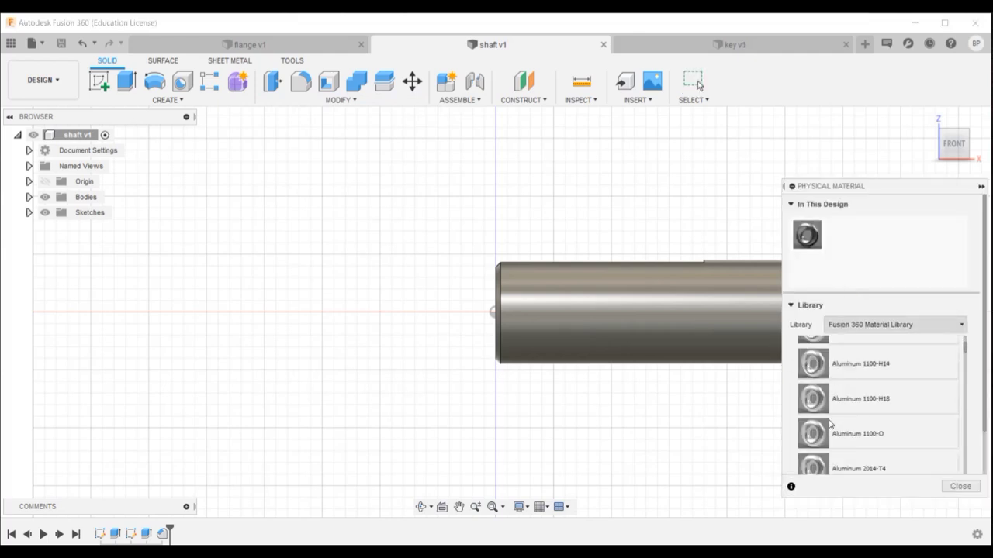
pyautogui.scroll(-1, 830, 426)
pyautogui.scroll(-8, 830, 426)
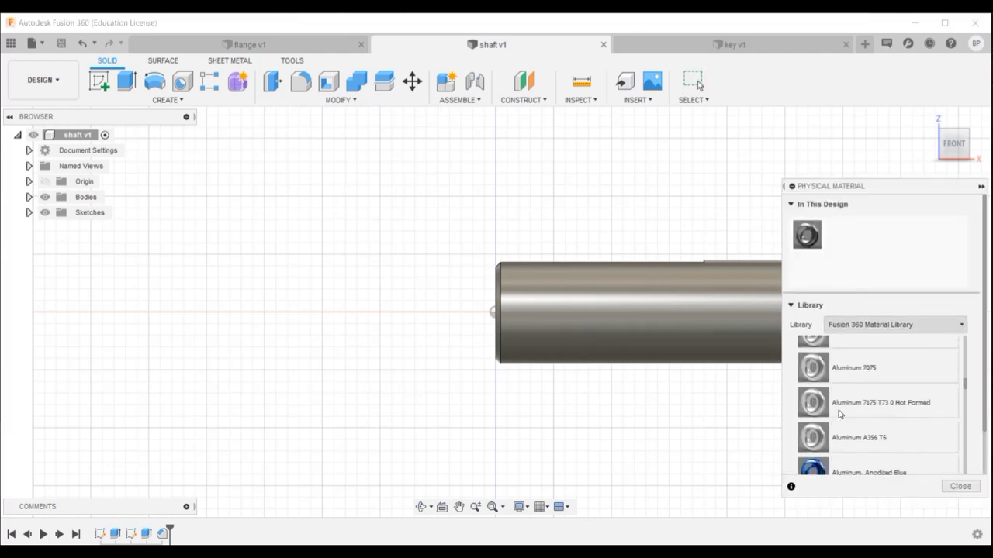
pyautogui.scroll(-8, 839, 415)
pyautogui.scroll(2, 842, 404)
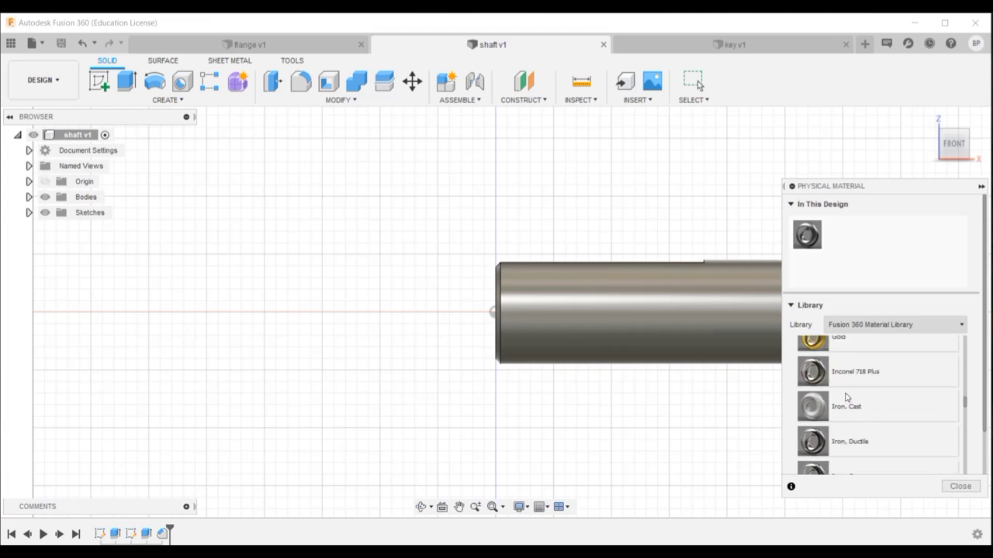
pyautogui.moveTo(846, 426)
pyautogui.mouseDown()
pyautogui.moveTo(768, 399)
pyautogui.moveTo(673, 324)
pyautogui.mouseUp()
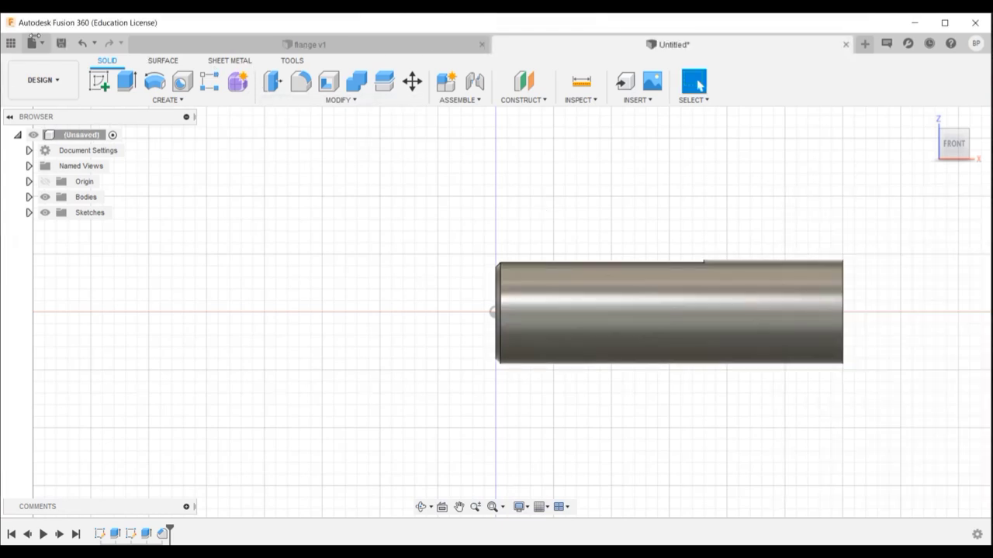
# Save the design under the name 'shaft'.
pyautogui.click(61, 42)
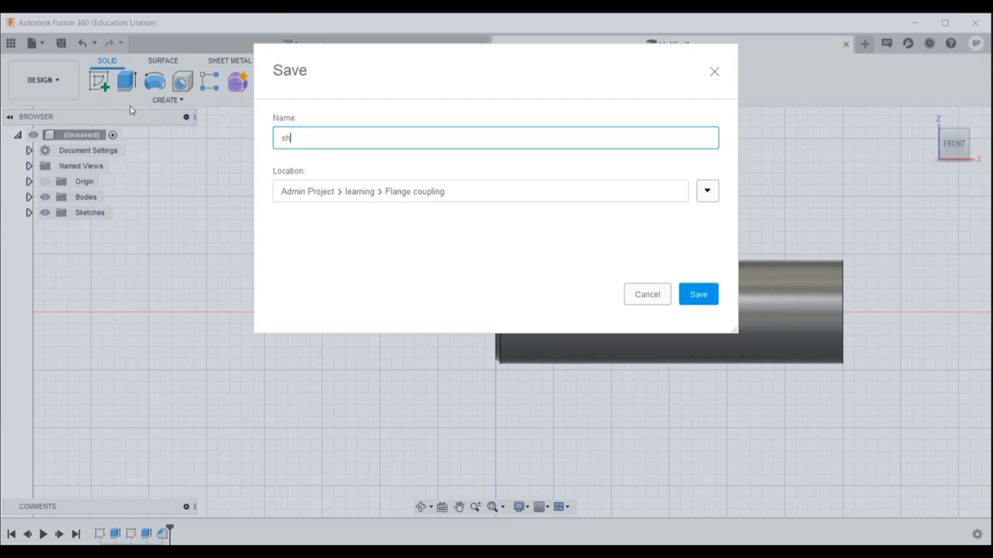
pyautogui.press('Return')
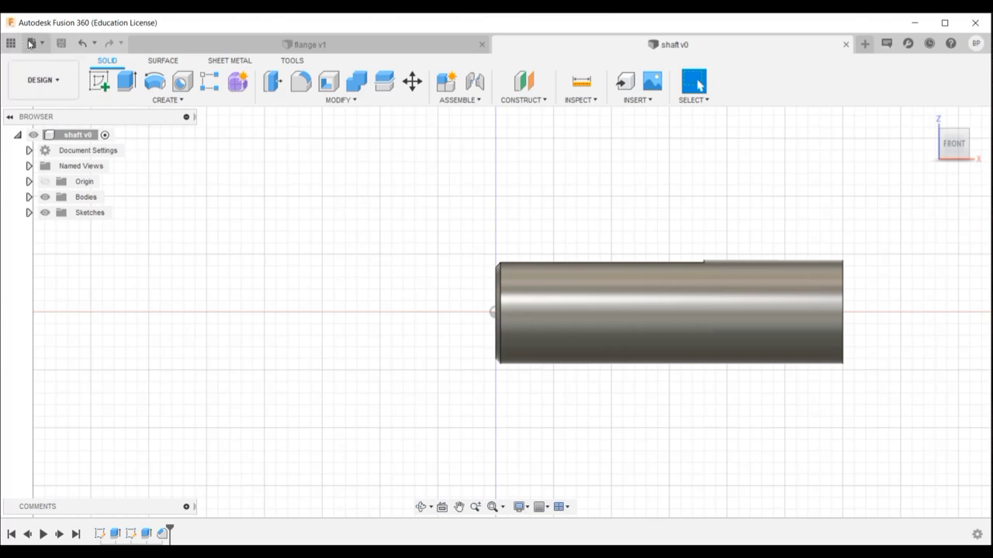
pyautogui.click(31, 44)
# Create a new design, sketch on the front plane, and draw a 9 mm vertical line from the origin.
pyautogui.click(54, 62)
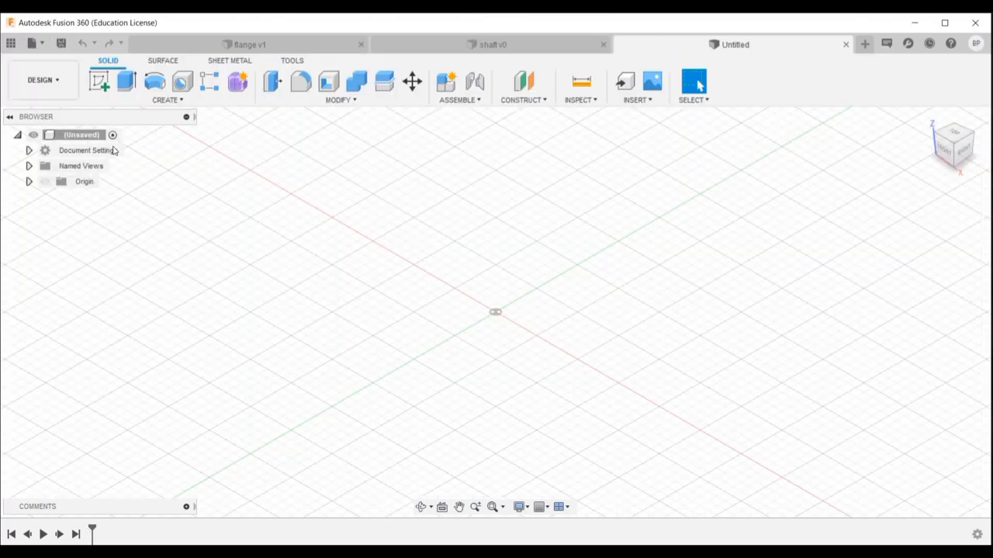
pyautogui.click(99, 81)
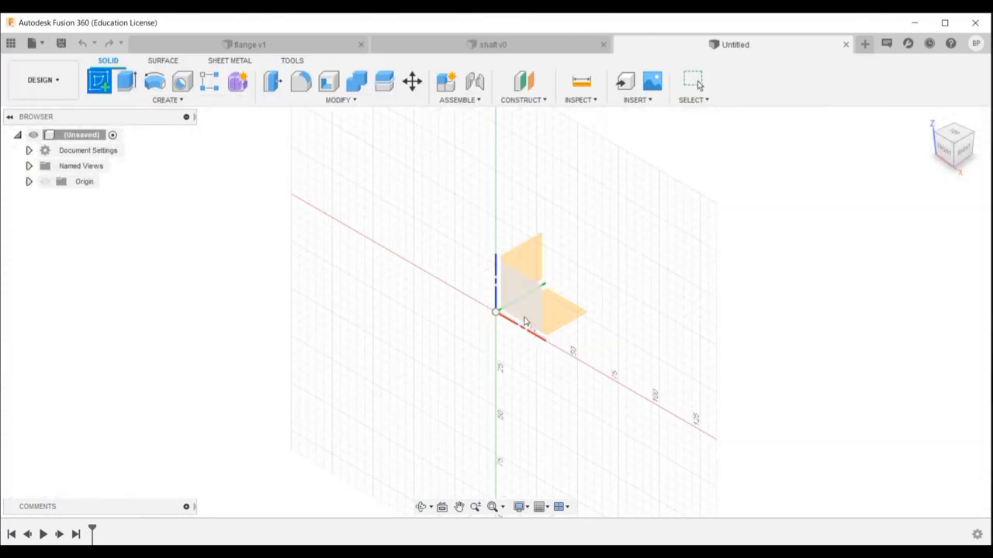
pyautogui.click(516, 294)
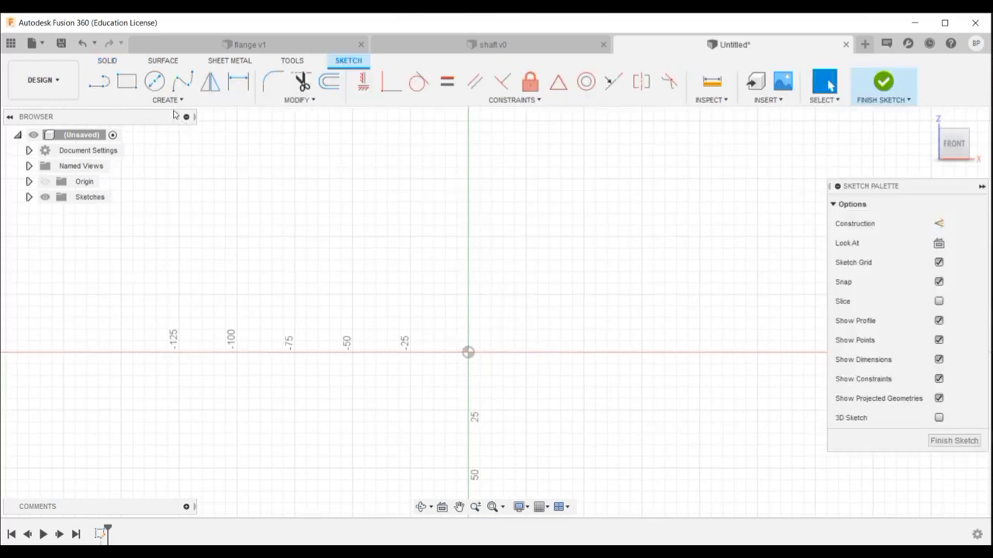
pyautogui.press('l')
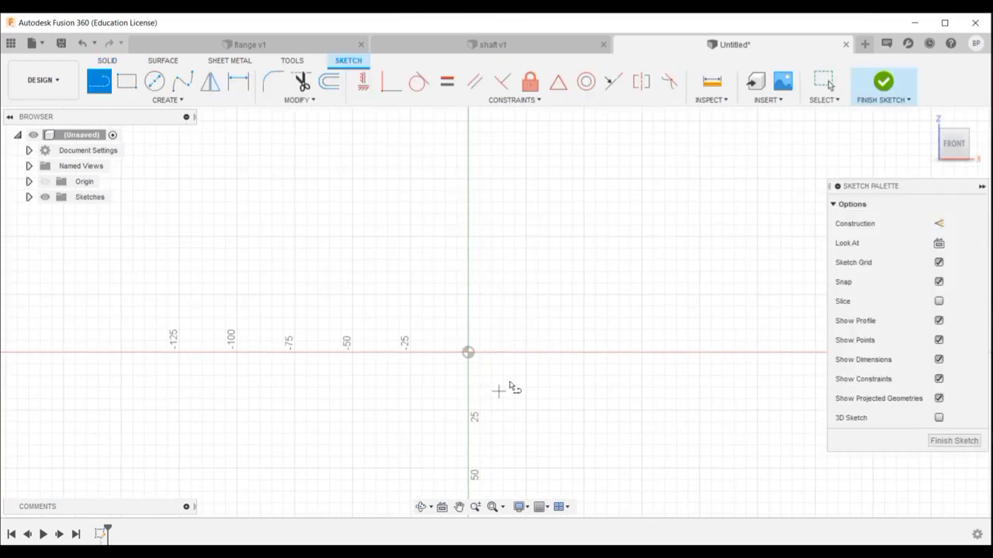
pyautogui.click(468, 351)
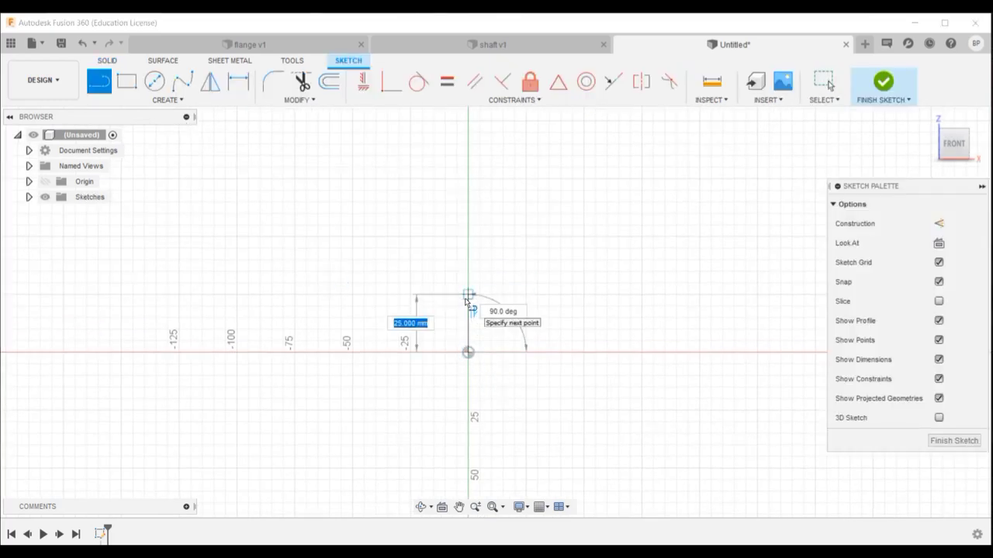
pyautogui.write('9')
pyautogui.press('Return')
pyautogui.press('Escape')
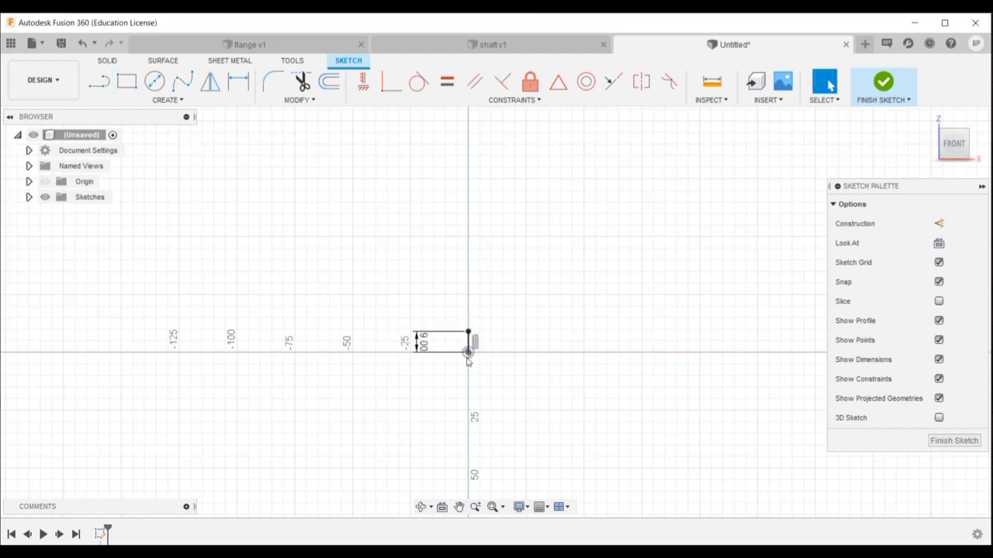
# Draw an 80 mm horizontal line from the origin.
pyautogui.press('l')
pyautogui.click(468, 352)
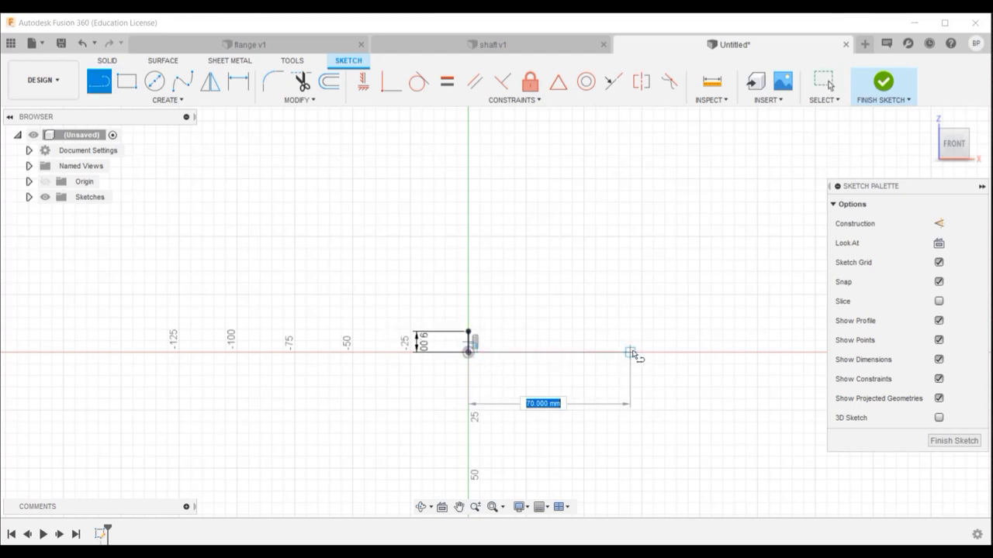
pyautogui.write('80')
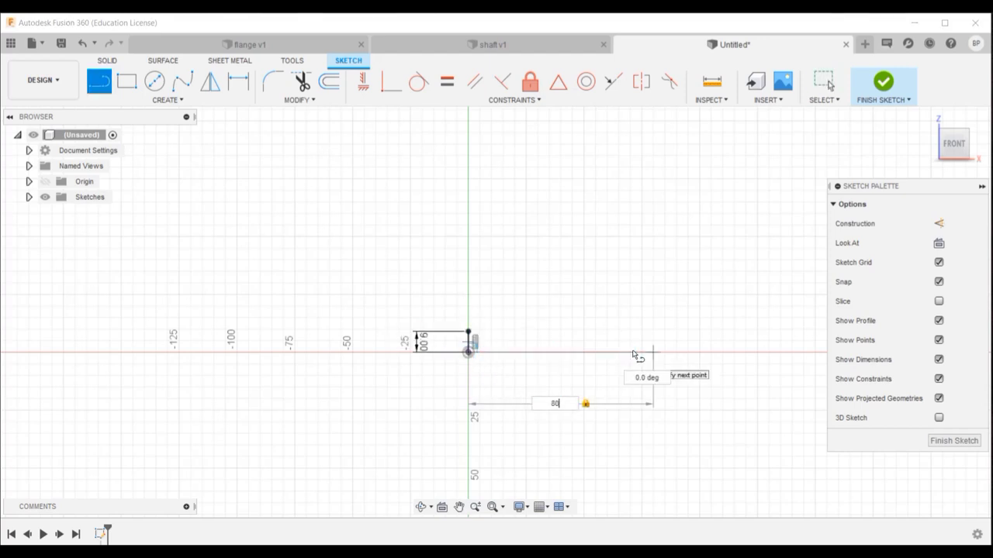
pyautogui.press('Return')
pyautogui.press('Escape')
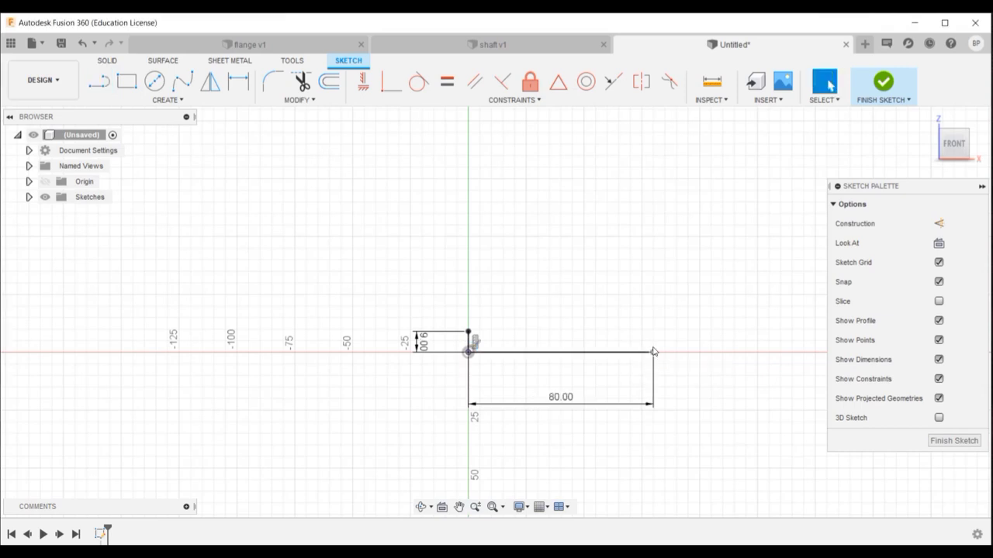
# Add an 8.2 mm vertical line at the far end, join the top ends, and finish the sketch.
pyautogui.press('l')
pyautogui.click(653, 351)
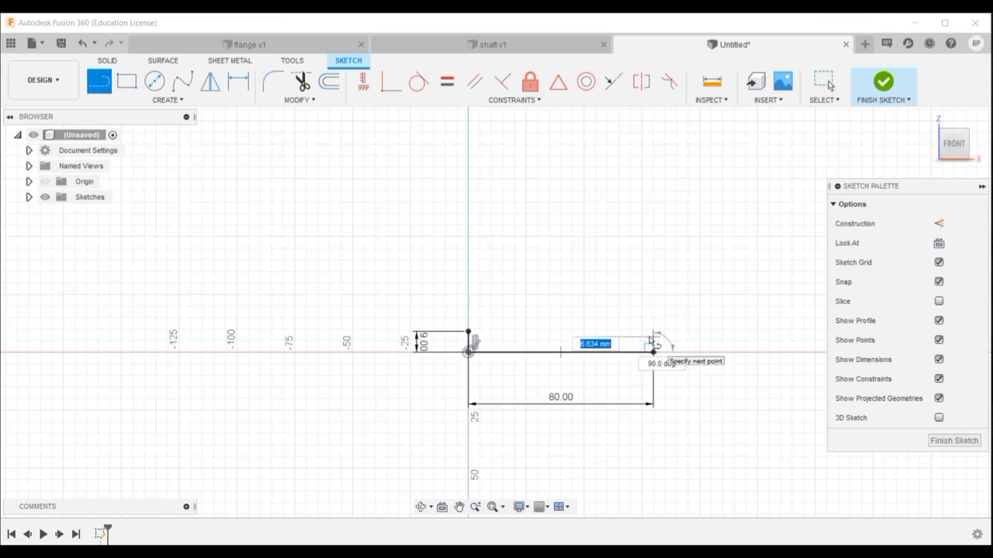
pyautogui.write('8.2')
pyautogui.press('Return')
pyautogui.press('Escape')
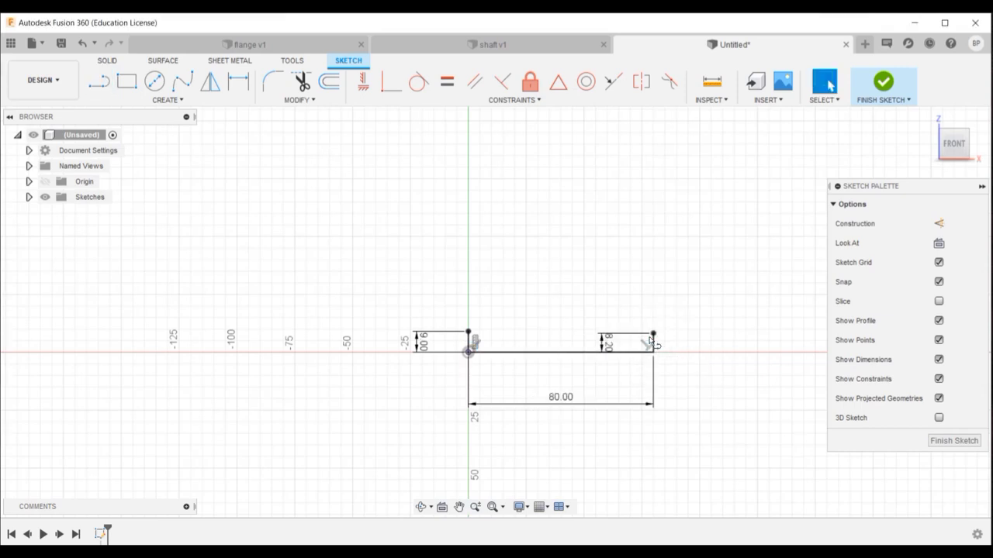
pyautogui.press('l')
pyautogui.moveTo(653, 335)
pyautogui.mouseDown()
pyautogui.moveTo(587, 350)
pyautogui.moveTo(468, 333)
pyautogui.mouseUp()
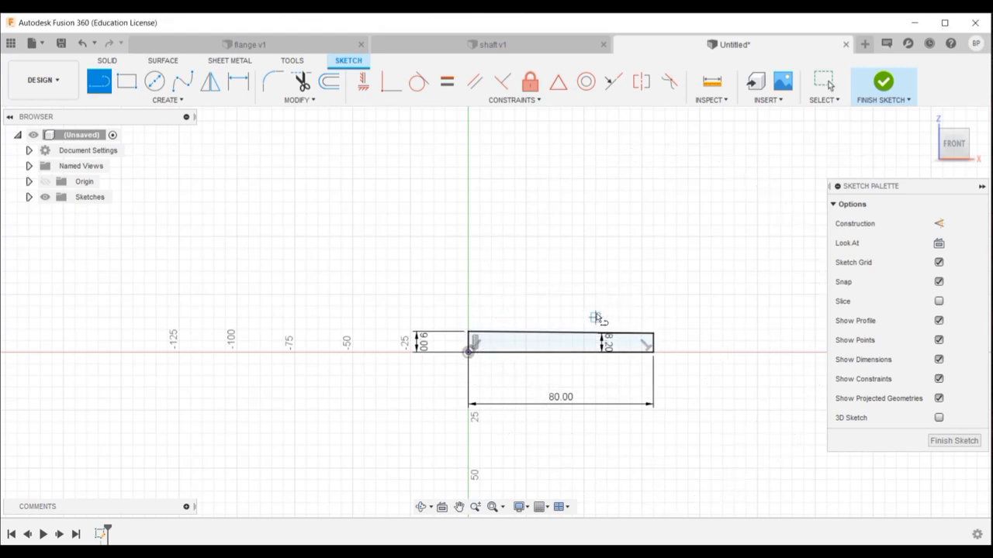
pyautogui.press('Escape')
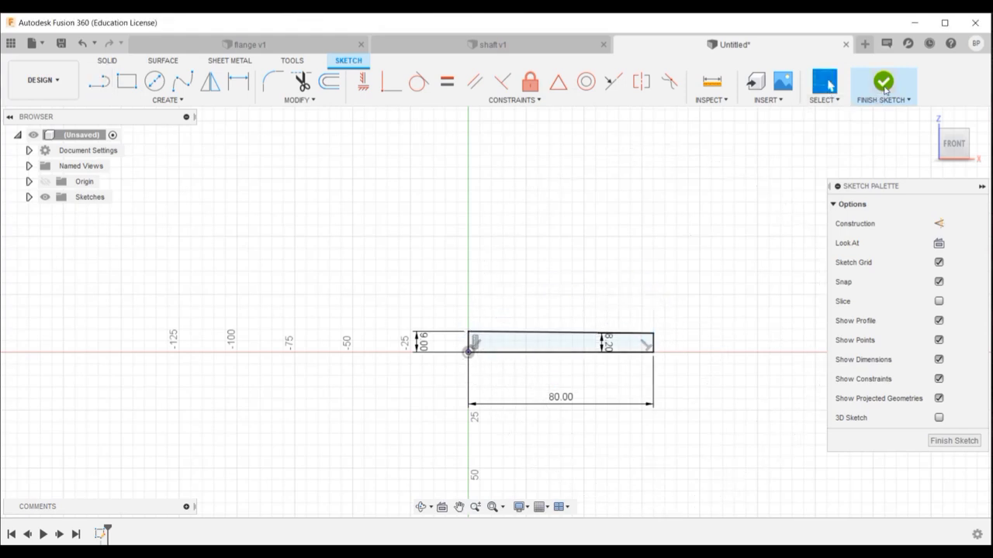
pyautogui.keyDown('shift'); pyautogui.moveTo(279, 473); pyautogui.dragTo(563, 335, button='middle'); pyautogui.keyUp('shift')
pyautogui.press('Escape')
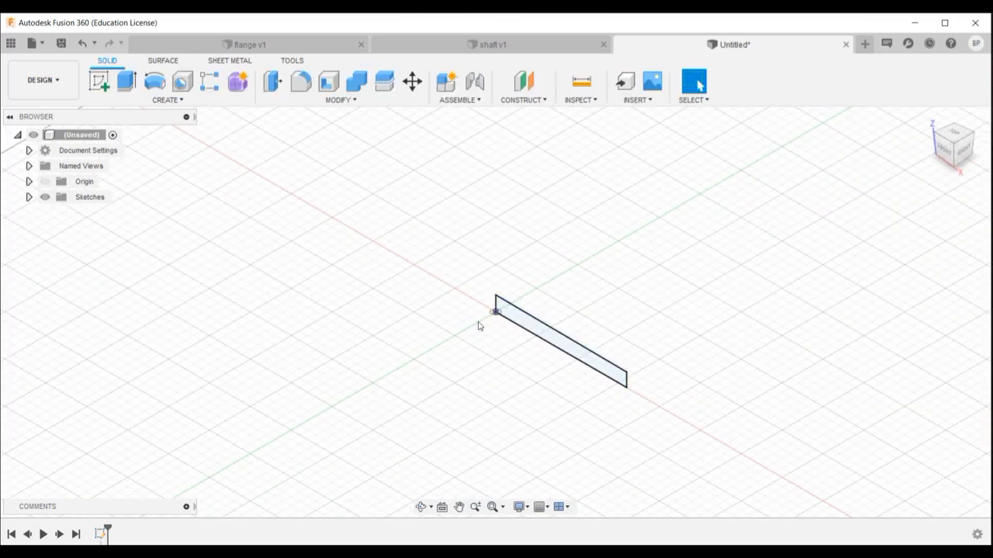
# Extrude the key profile symmetrically to a 10 mm total thickness.
pyautogui.press('e')
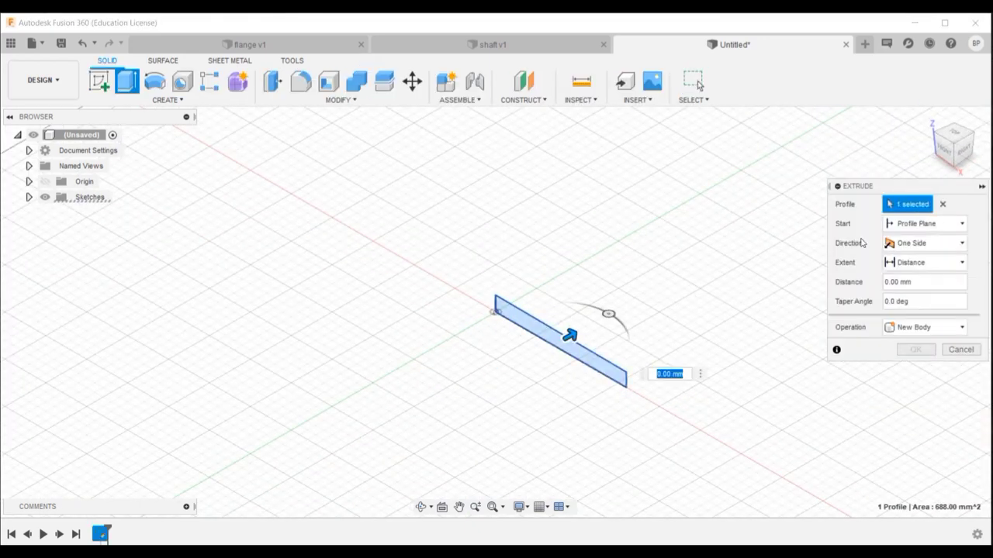
pyautogui.click(922, 243)
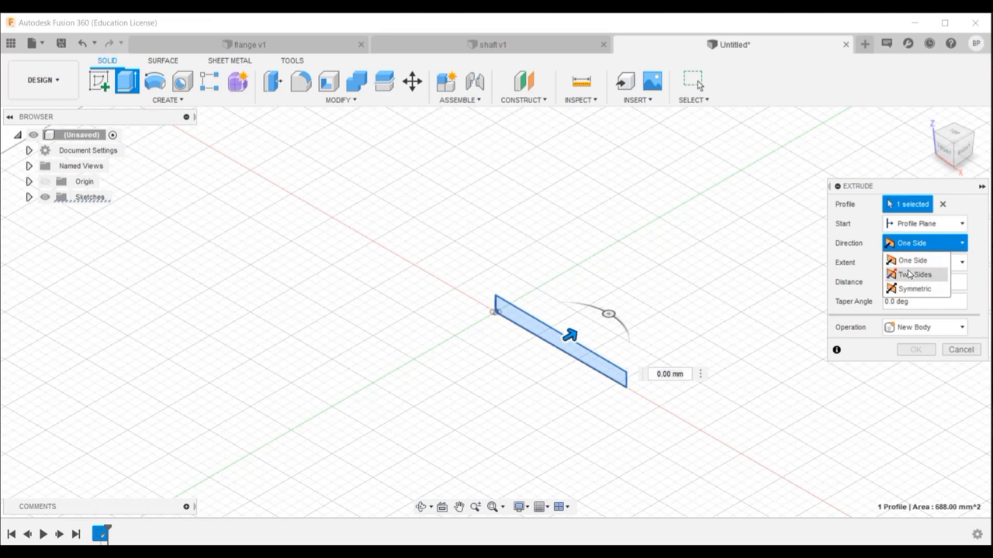
pyautogui.click(909, 284)
pyautogui.click(911, 282)
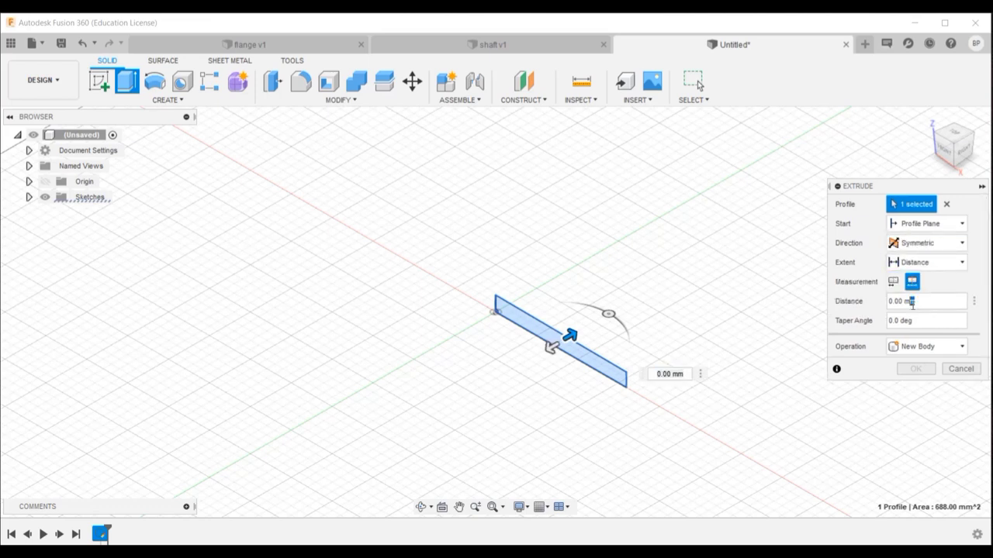
pyautogui.click(912, 302)
pyautogui.write('10')
pyautogui.press('Return')
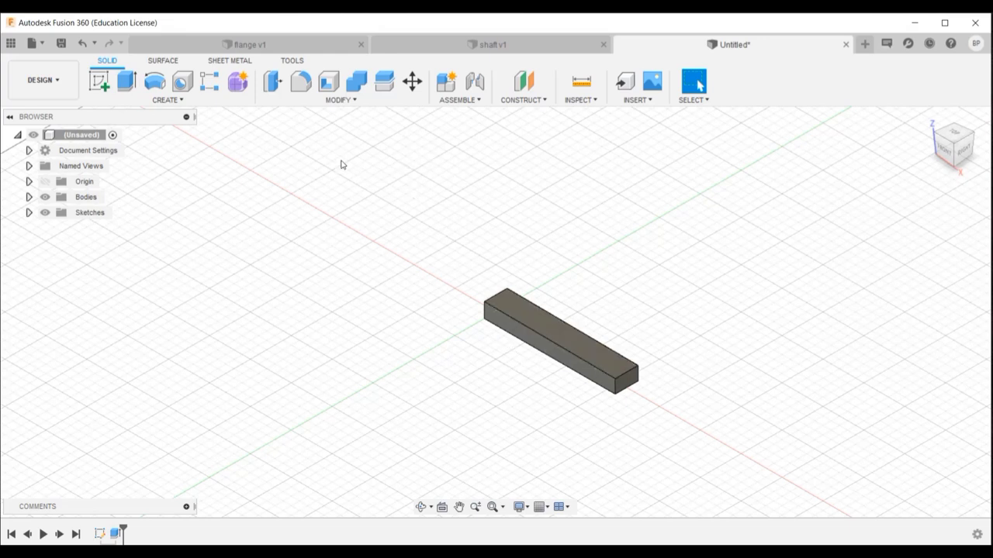
# Drag Iron, Gray from the Physical Material library onto the bar body.
pyautogui.click(351, 109)
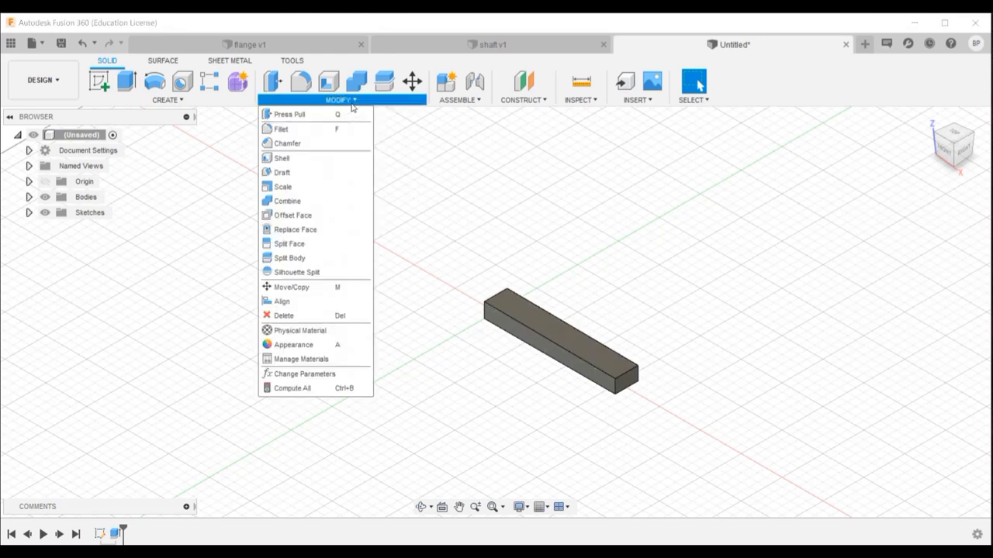
pyautogui.click(299, 331)
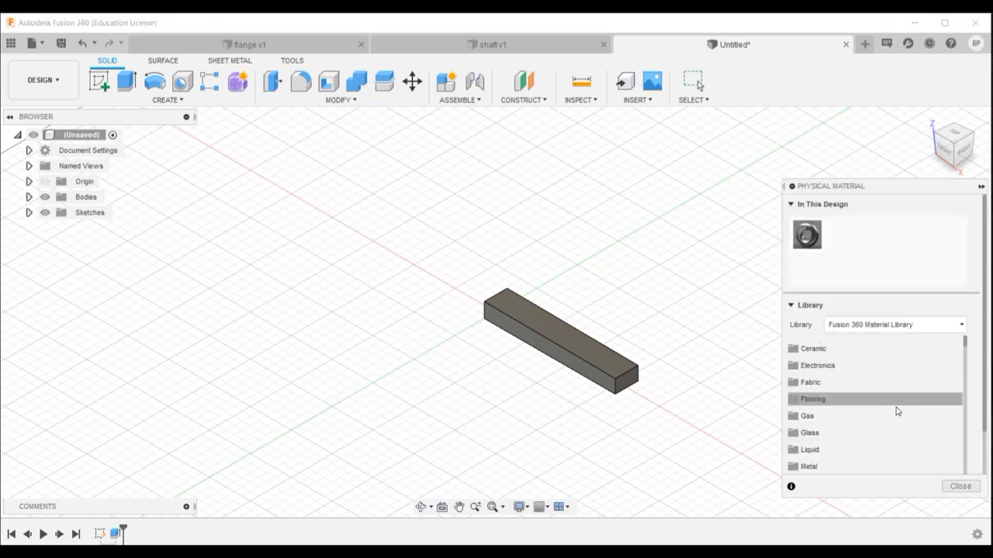
pyautogui.scroll(-3, 895, 411)
pyautogui.scroll(-6, 841, 438)
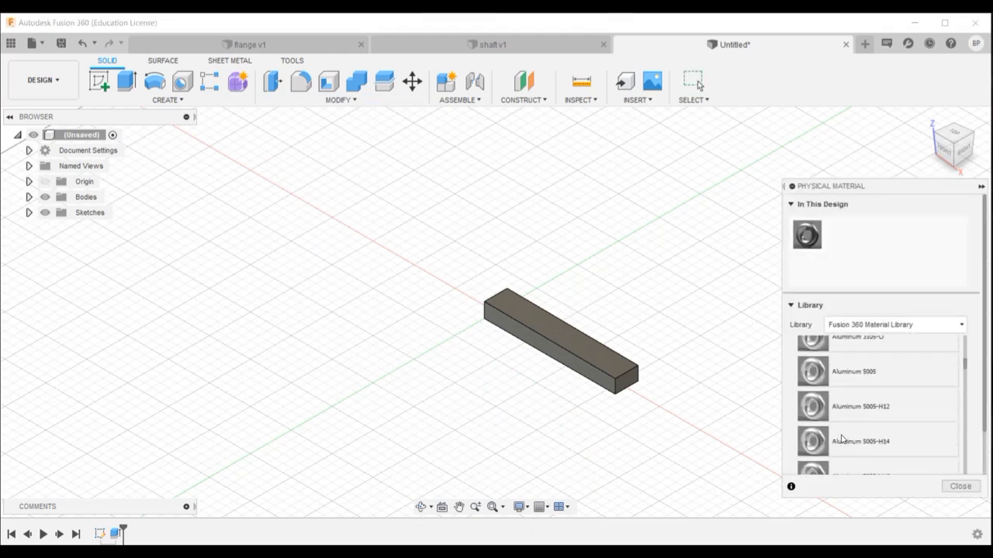
pyautogui.scroll(-5, 841, 438)
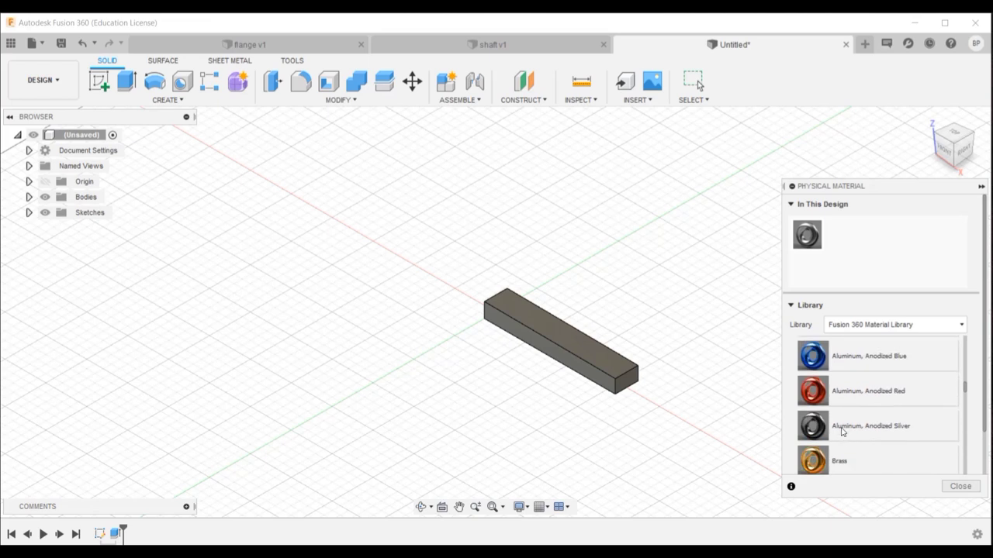
pyautogui.scroll(-5, 842, 431)
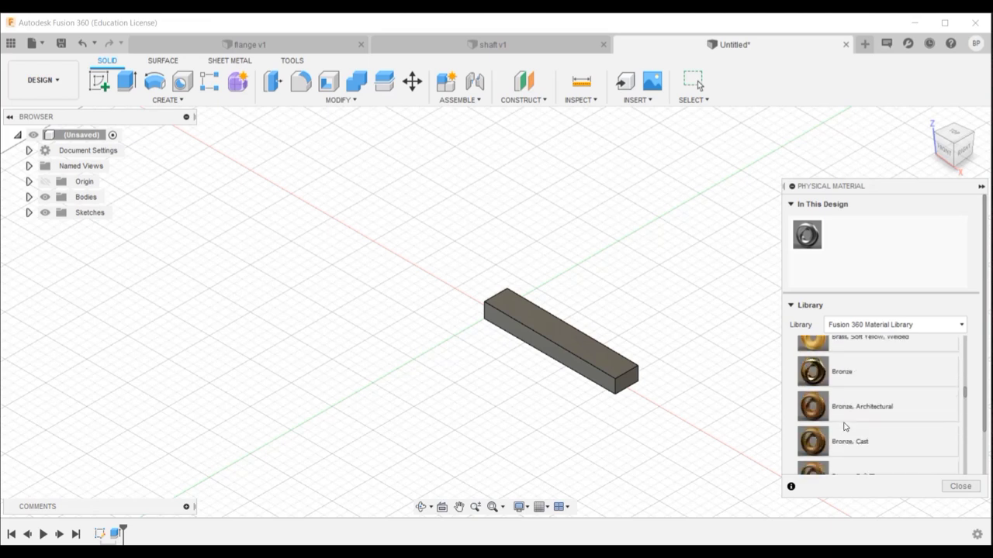
pyautogui.scroll(-10, 844, 425)
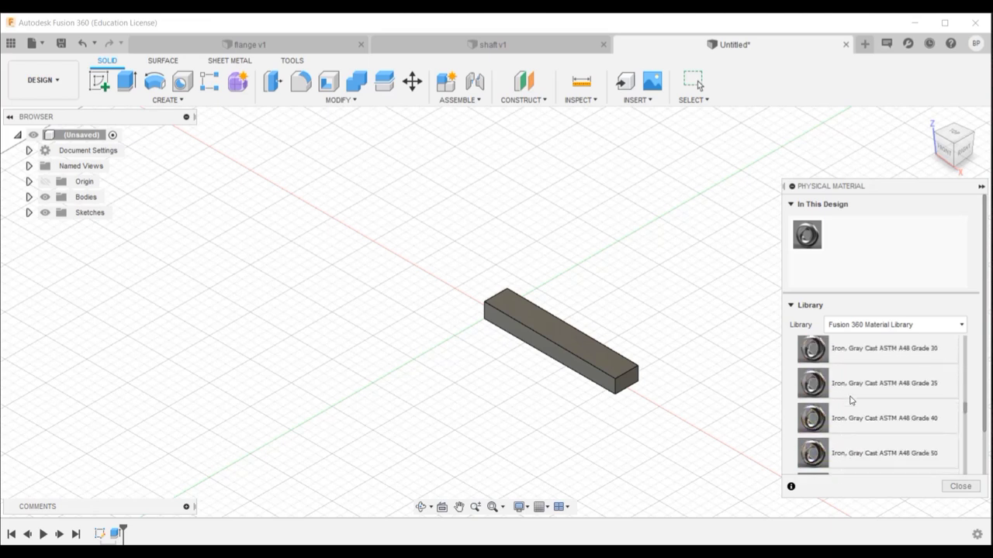
pyautogui.scroll(4, 851, 400)
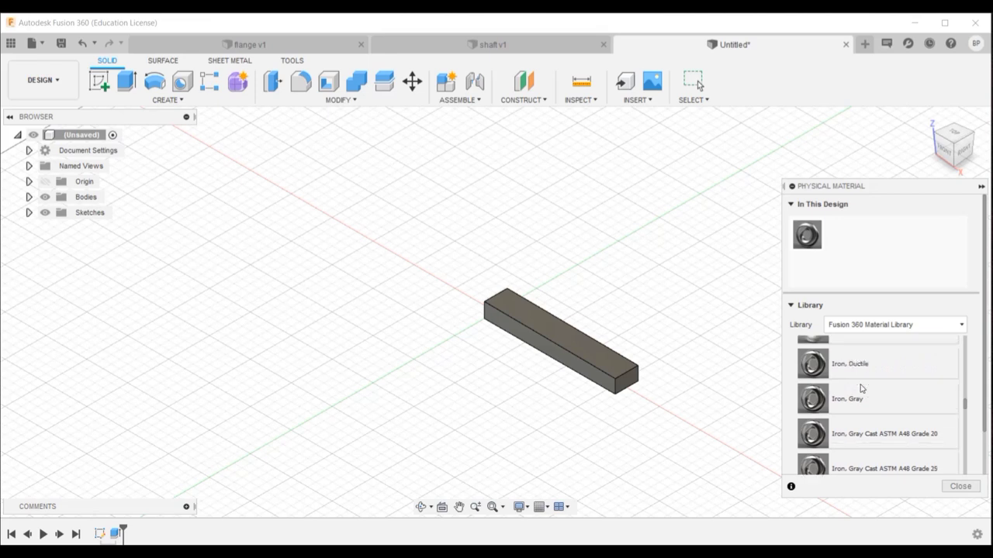
pyautogui.moveTo(861, 388); pyautogui.dragTo(599, 347)
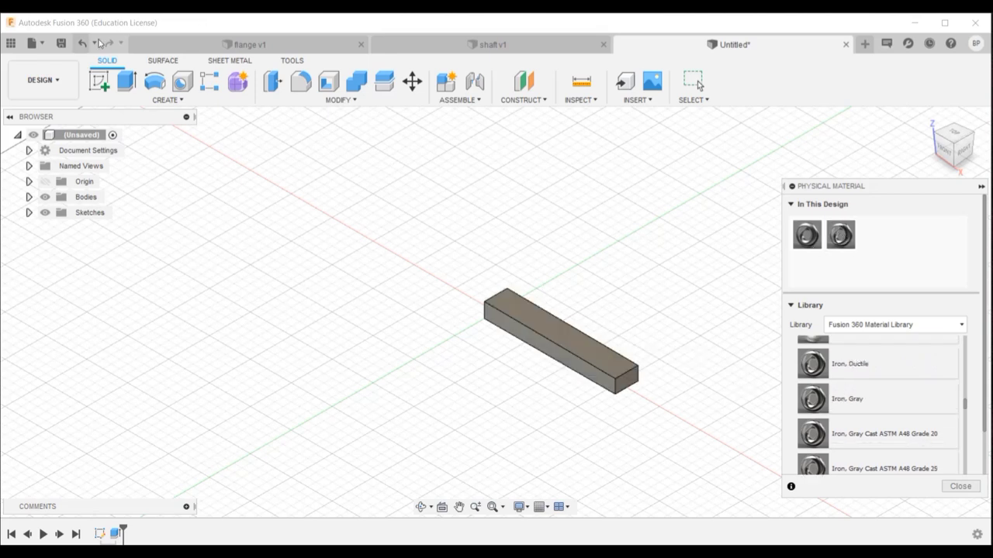
pyautogui.click(61, 42)
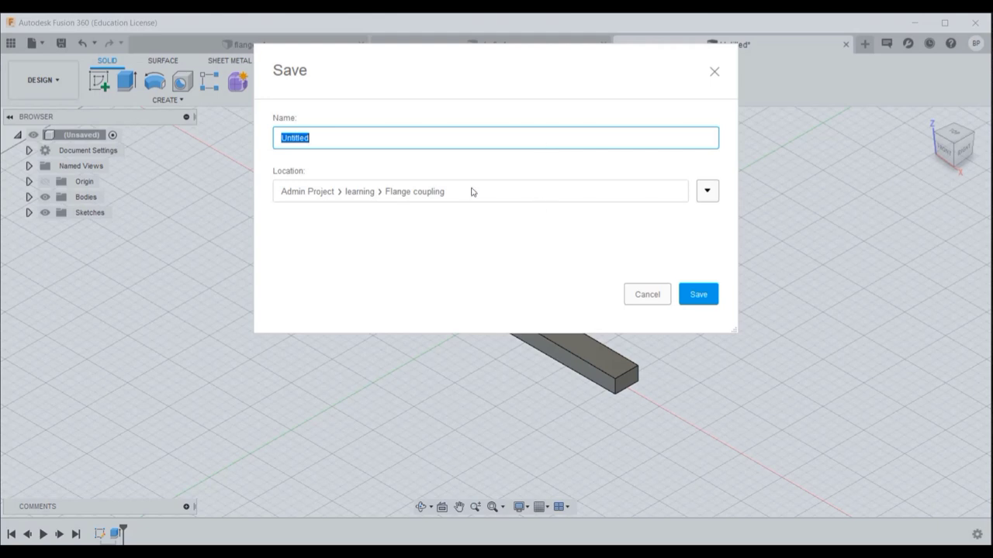
# Save the bar design under the name 'key'.
pyautogui.write('i')
pyautogui.write('ey')
pyautogui.press('Return')
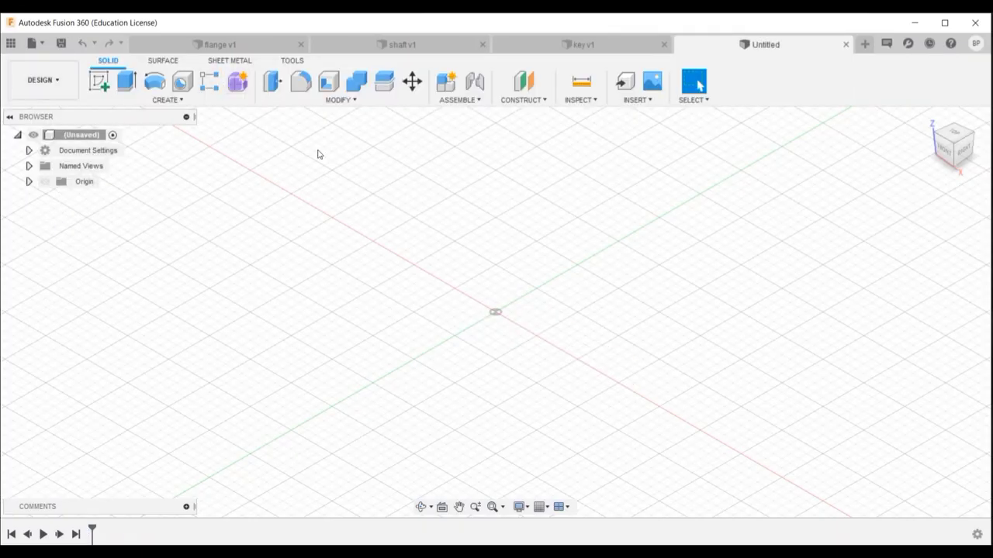
# Start a sketch on the vertical origin plane and draw a 10 mm circle at the origin.
pyautogui.click(96, 87)
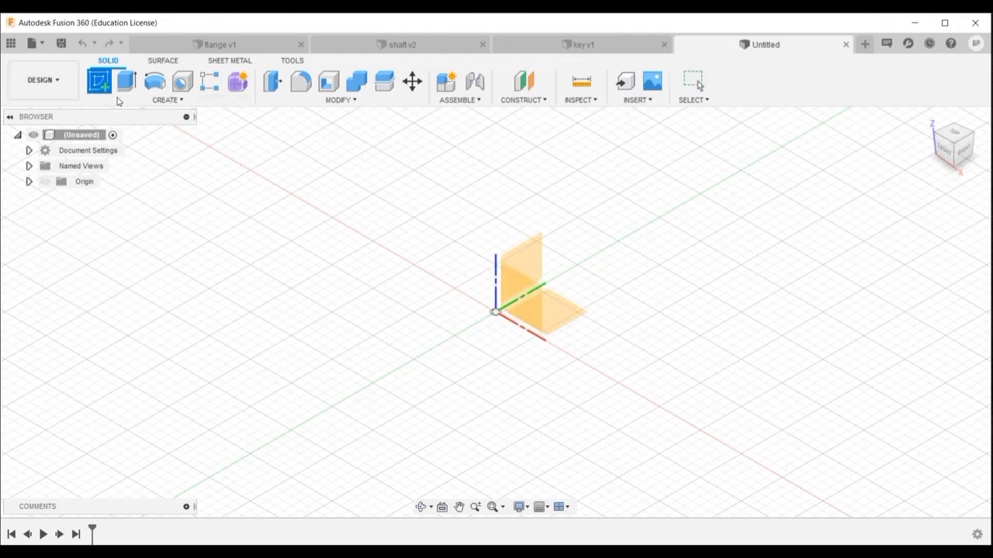
pyautogui.click(521, 268)
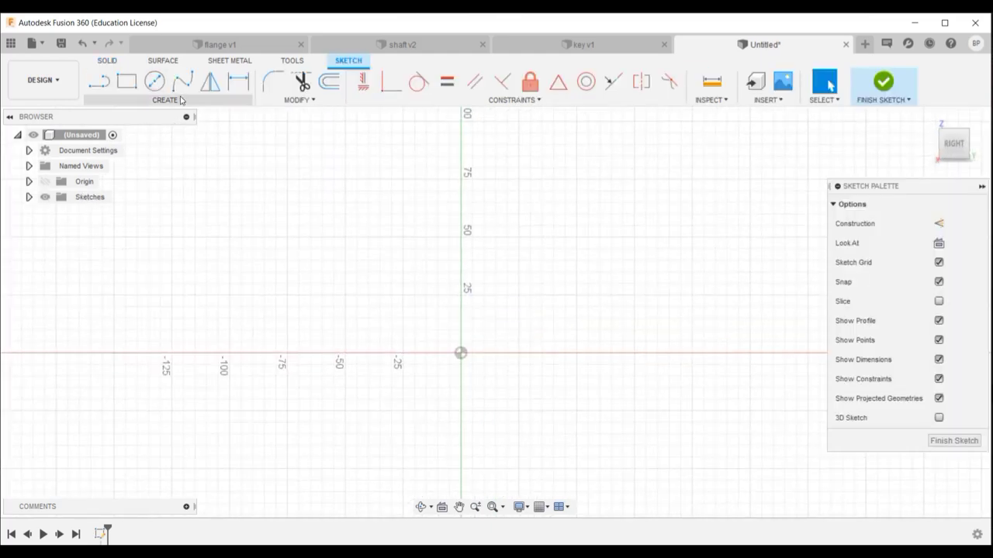
pyautogui.press('c')
pyautogui.click(461, 353)
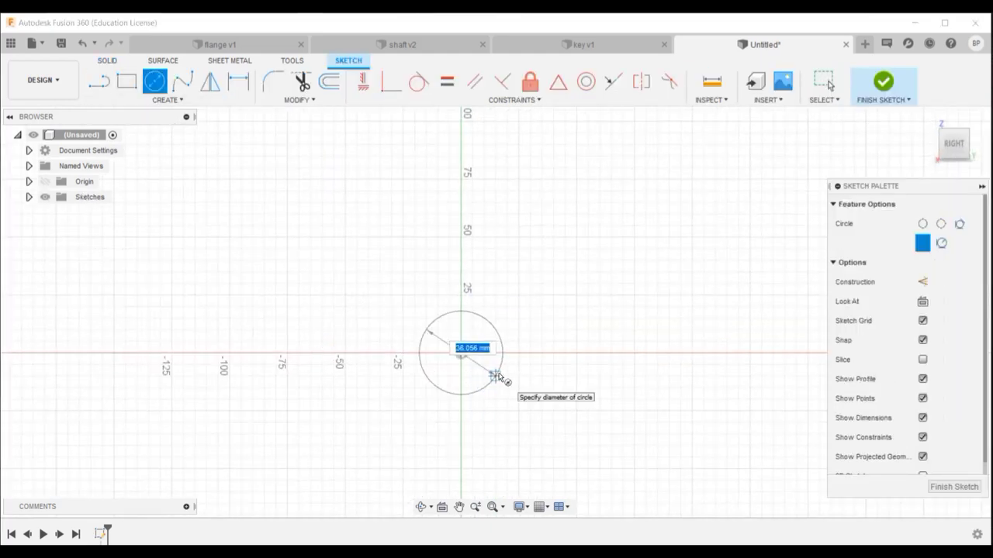
pyautogui.write('10')
pyautogui.press('Return')
pyautogui.press('Escape')
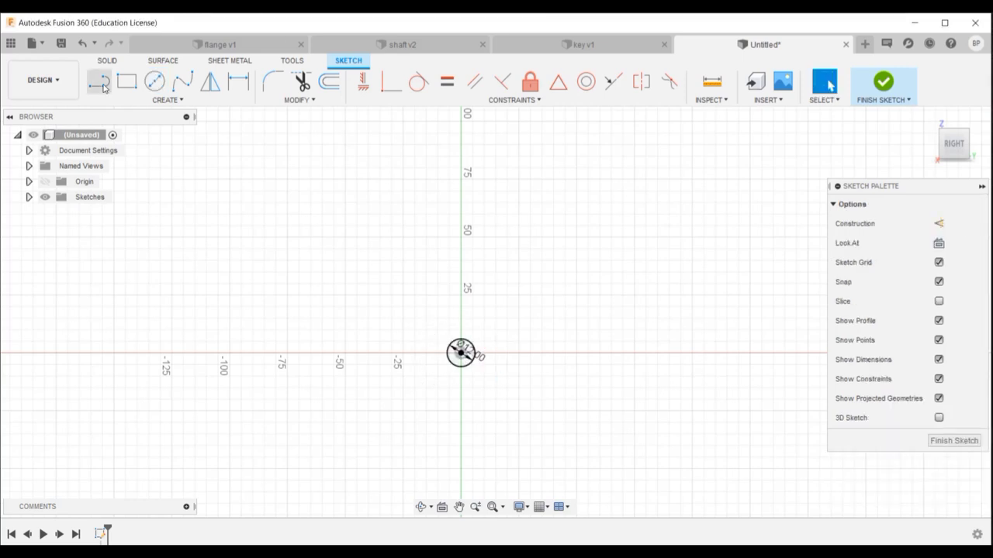
# Add a circumscribed hexagon sized 21/2 around the circle's centre, then finish the sketch.
pyautogui.click(164, 100)
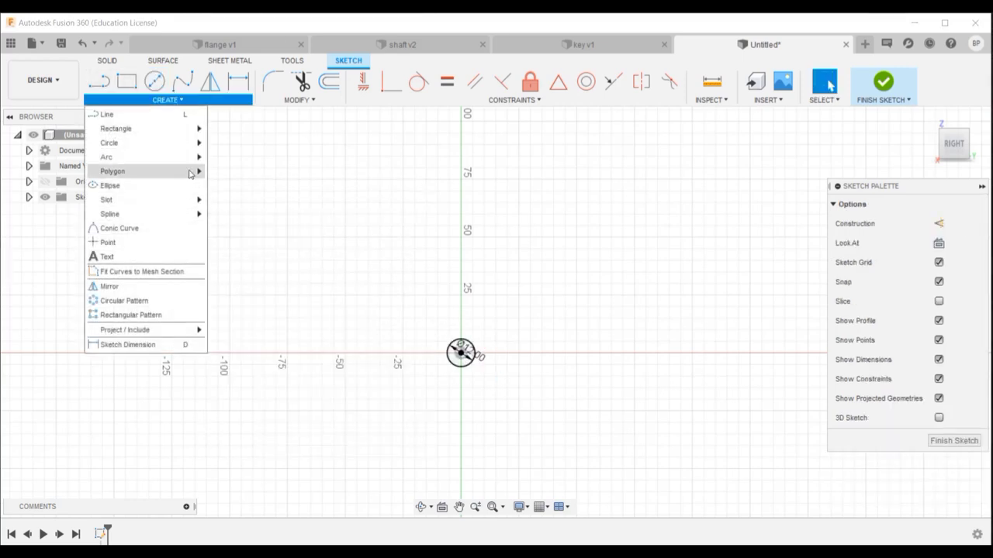
pyautogui.moveTo(193, 172)
pyautogui.click(245, 171)
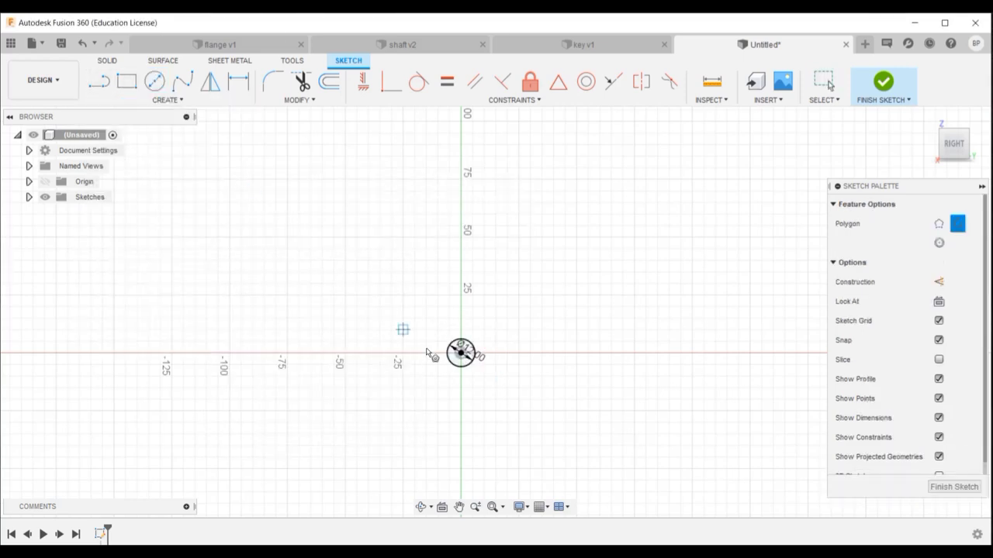
pyautogui.click(459, 351)
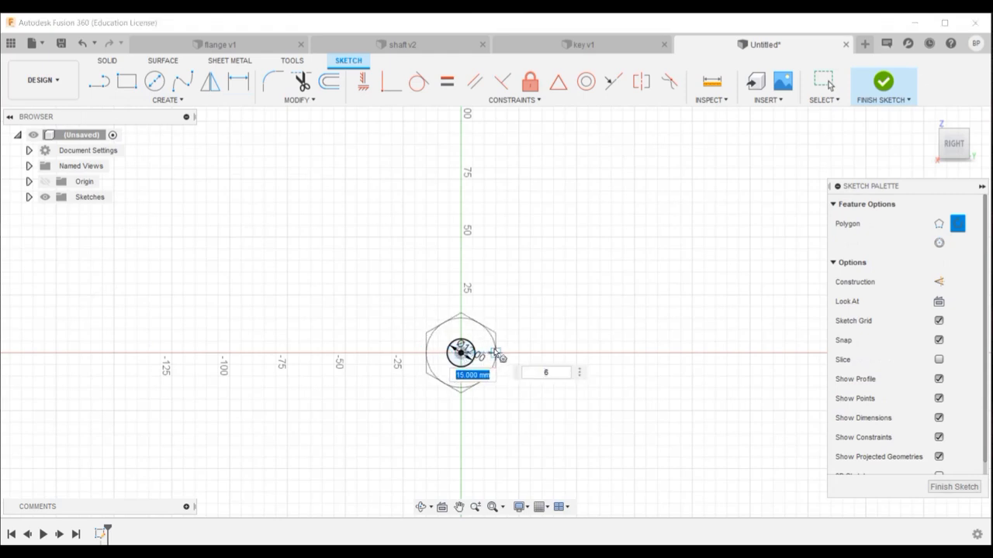
pyautogui.write('2')
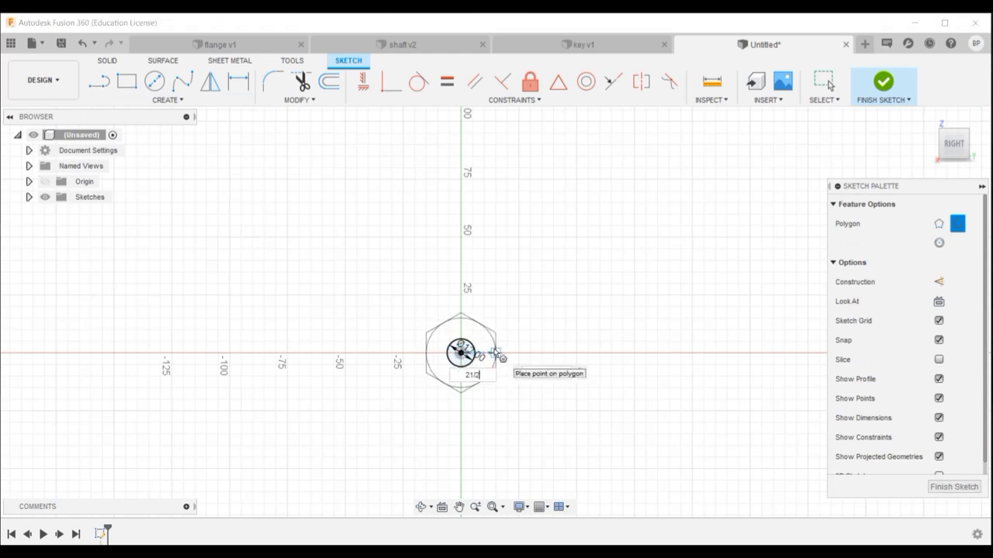
pyautogui.write('1/2')
pyautogui.press('Return')
pyautogui.scroll(3, 487, 339)
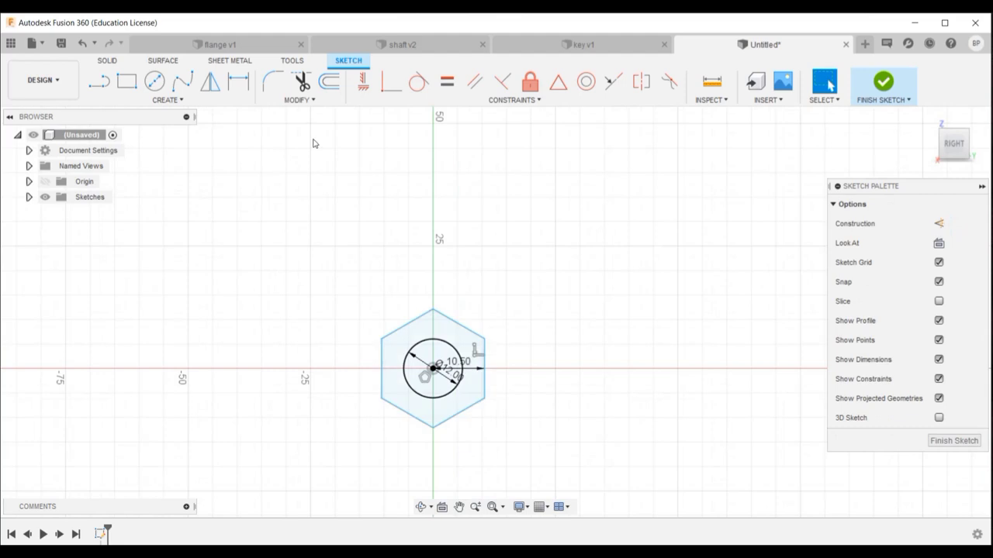
pyautogui.click(883, 82)
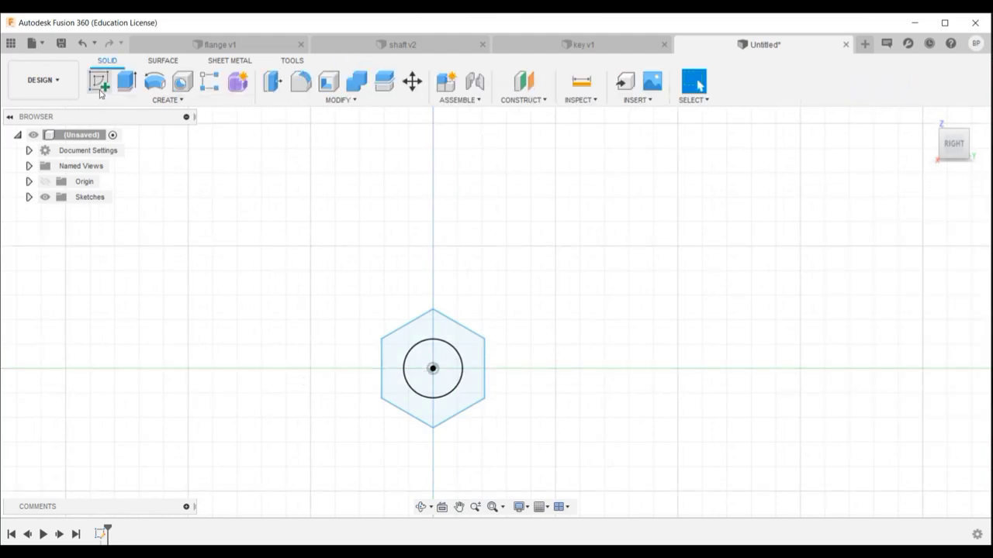
# Extrude the hexagon ring profile 8 mm into a solid, then make Sketch1 visible again.
pyautogui.press('Return')
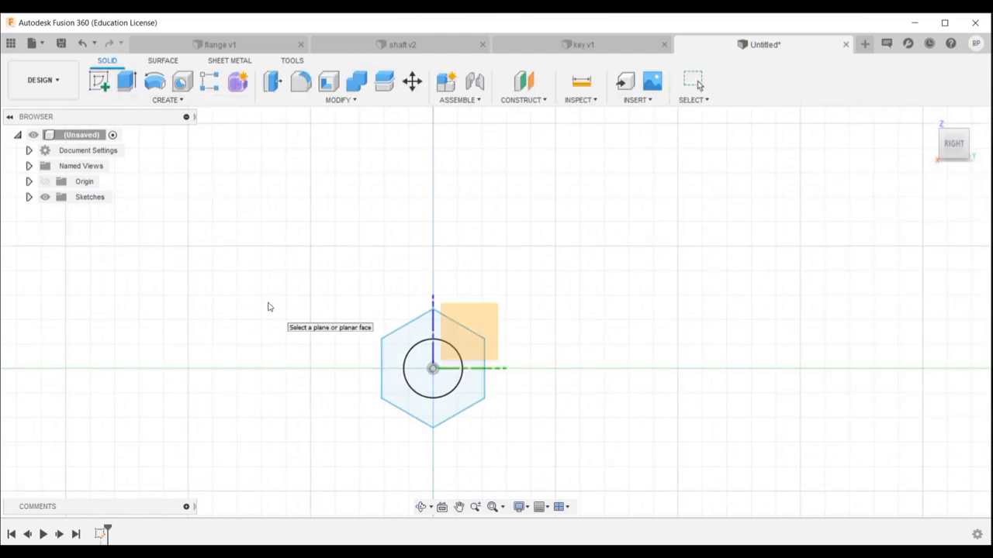
pyautogui.press('Escape')
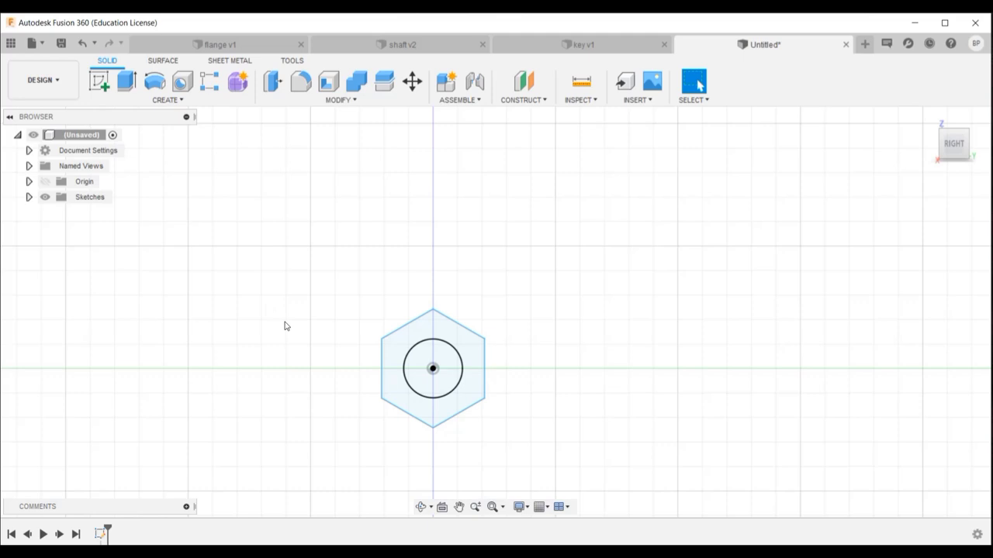
pyautogui.press('e')
pyautogui.click(469, 341)
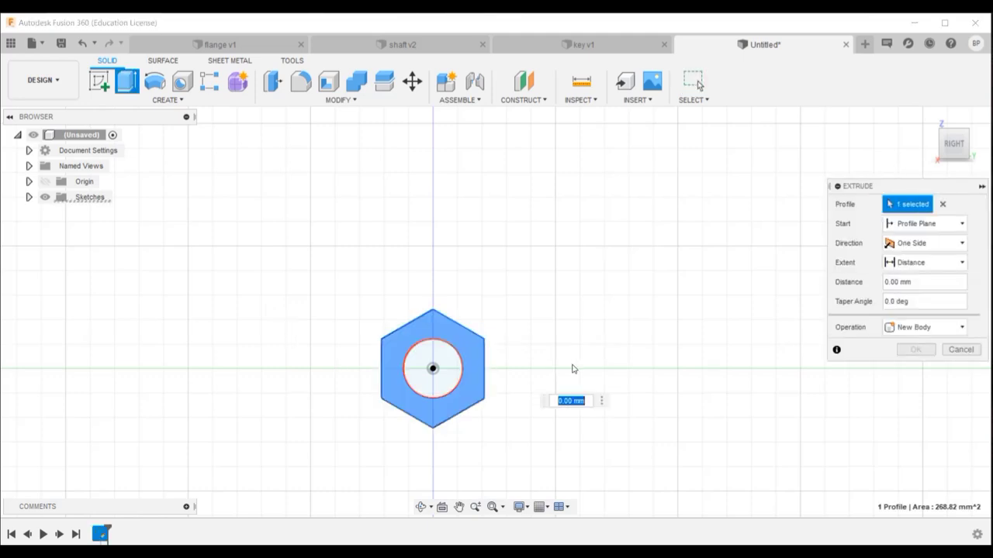
pyautogui.write('8')
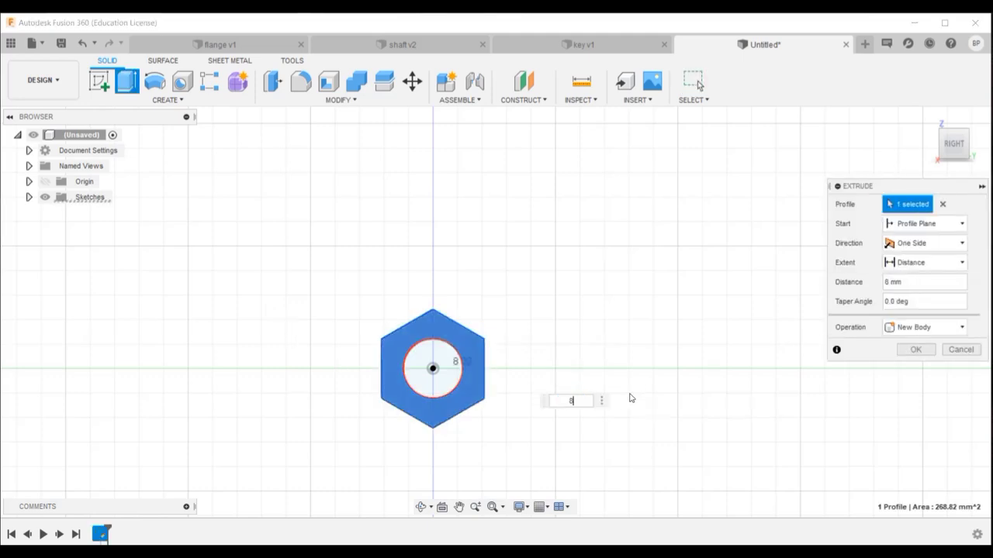
pyautogui.press('Return')
pyautogui.click(29, 212)
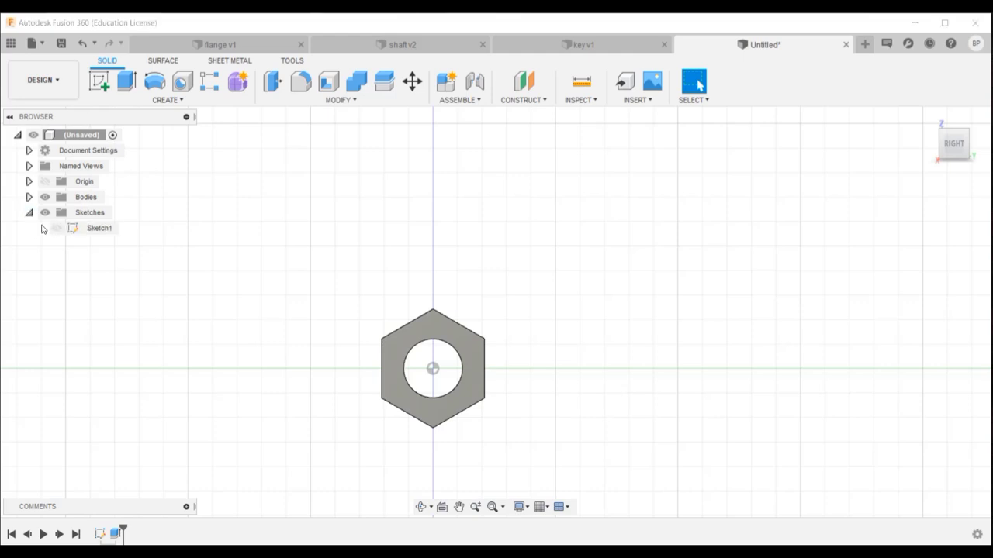
pyautogui.click(64, 228)
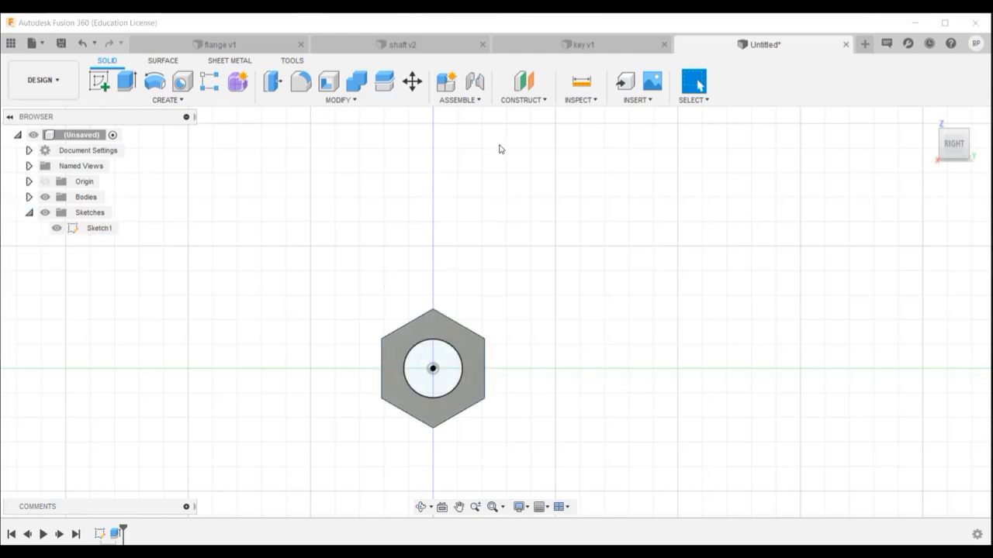
# Extrude the inner circle 18+34+4 mm, joined to the hex head, to form the bolt shank.
pyautogui.press('e')
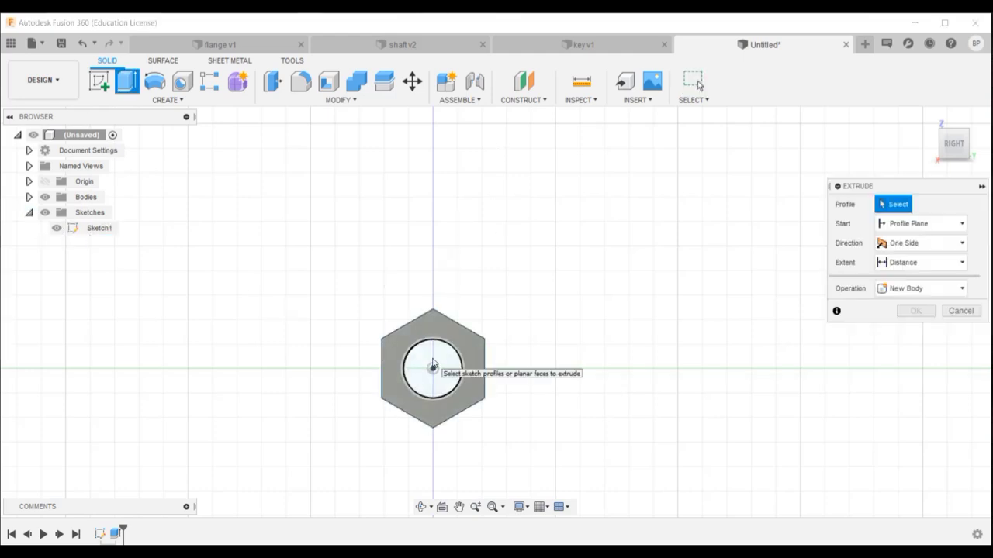
pyautogui.click(431, 357)
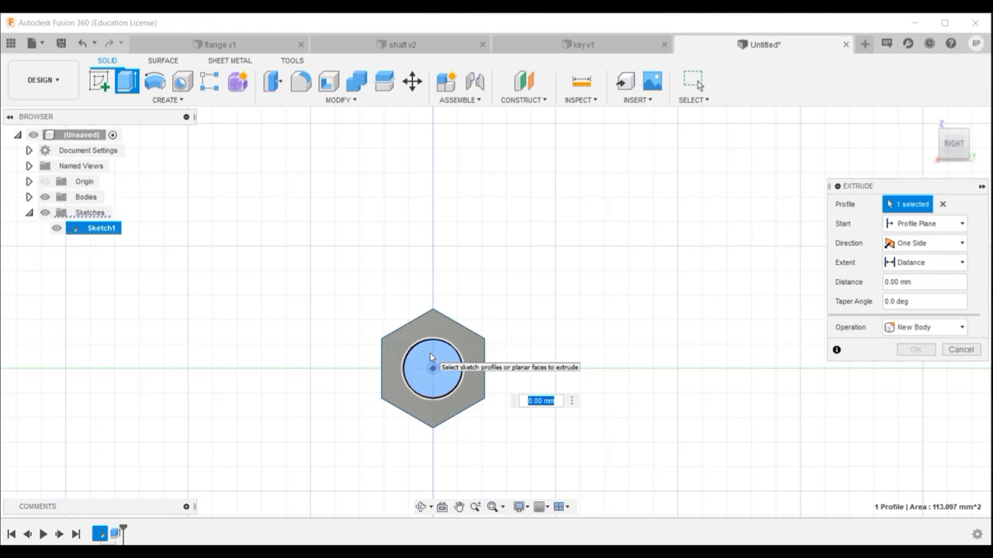
pyautogui.write('18+3')
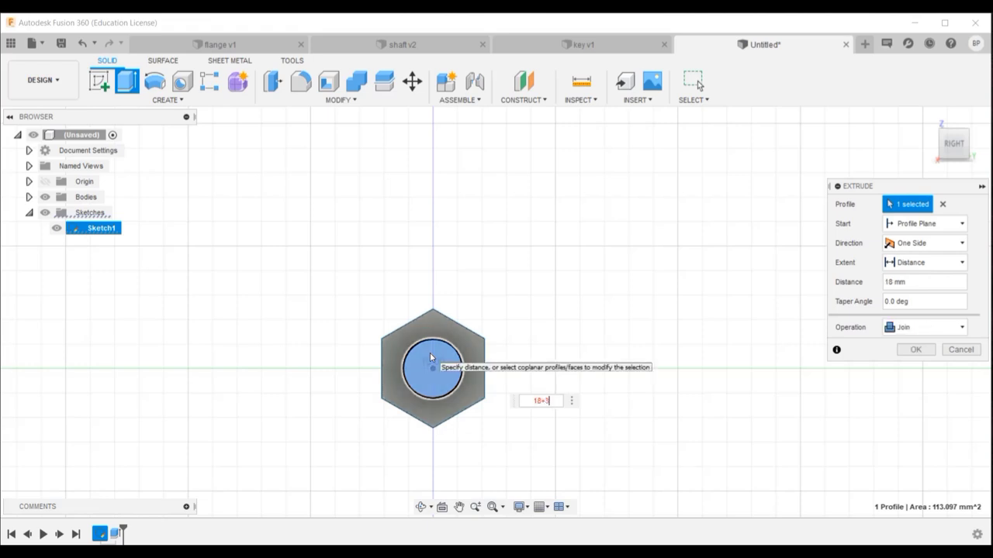
pyautogui.write('4+4')
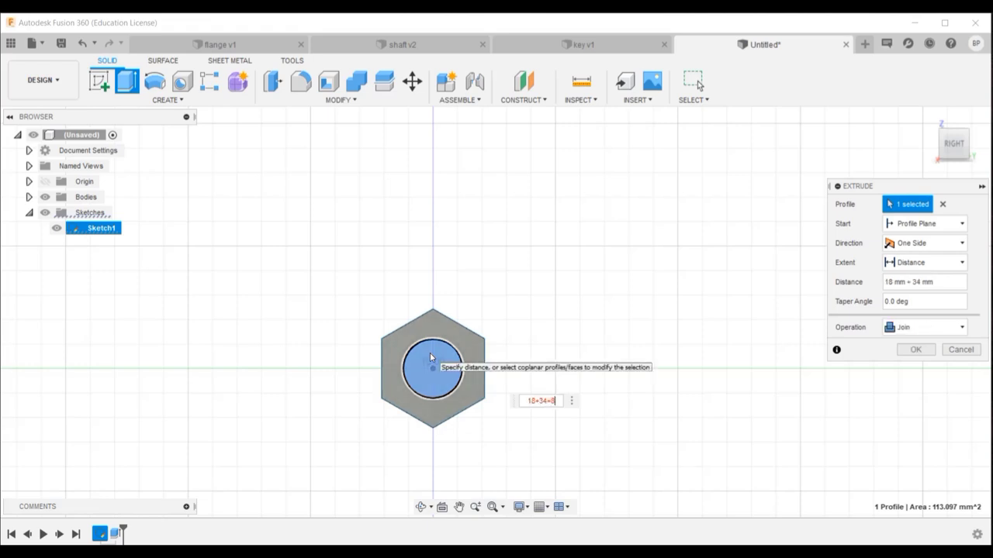
pyautogui.press('Return')
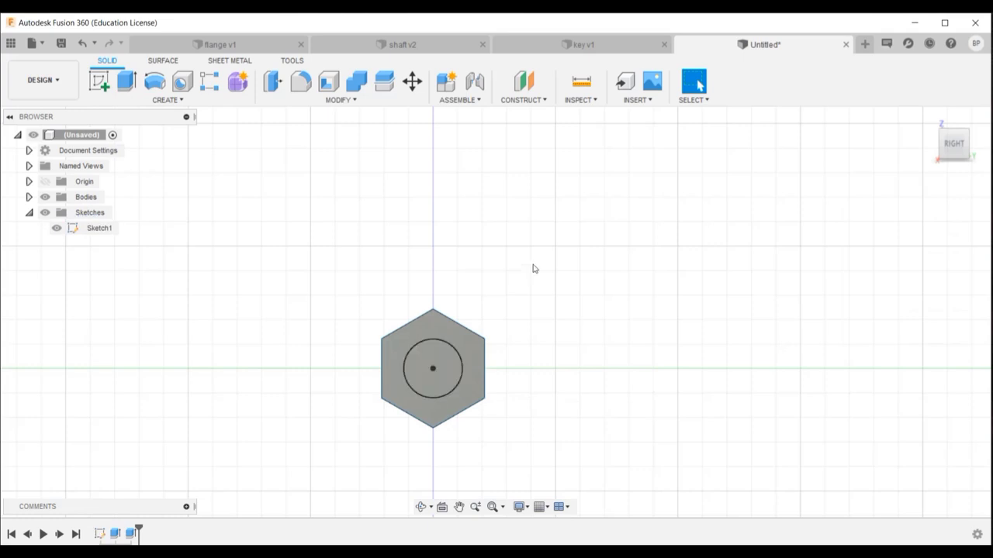
pyautogui.keyDown('shift'); pyautogui.moveTo(439, 405); pyautogui.dragTo(520, 396, button='middle'); pyautogui.keyUp('shift')
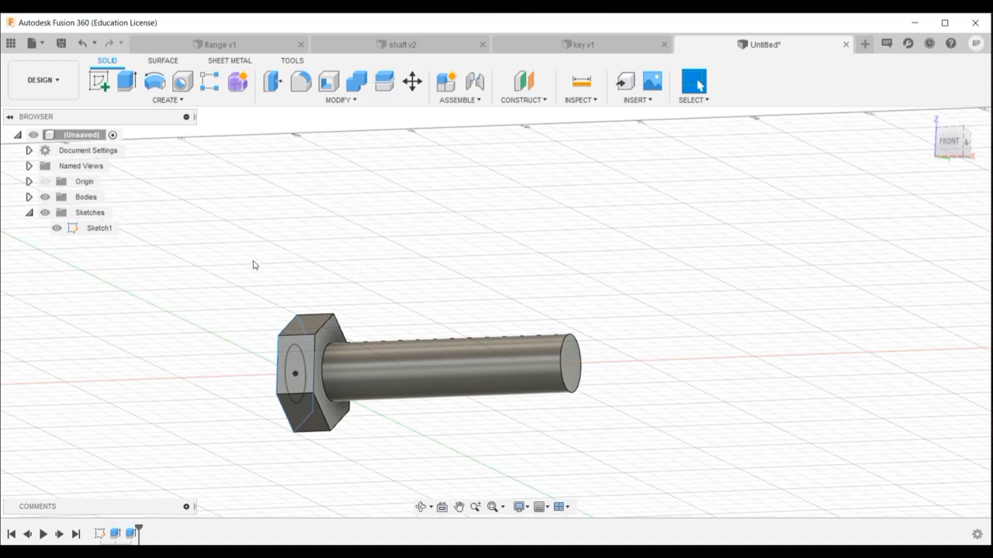
# Start a sketch on the front origin plane and draw a diagonal line across the head corner.
pyautogui.press('s')
pyautogui.click(99, 80)
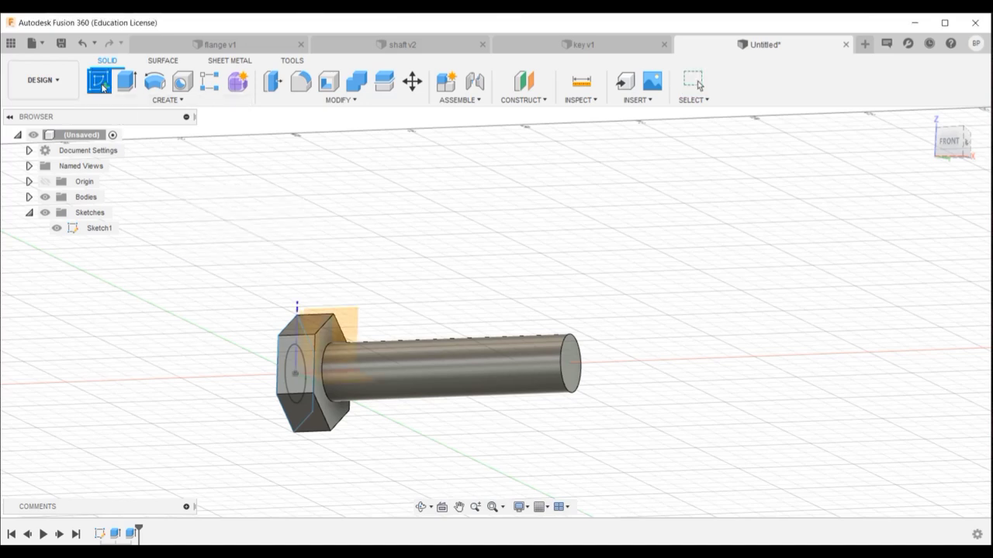
pyautogui.click(346, 321)
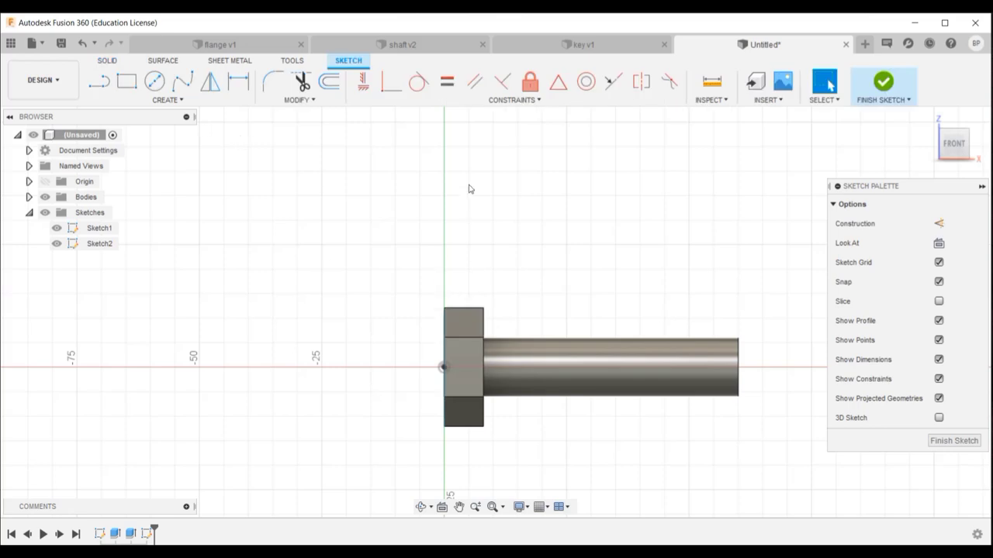
pyautogui.scroll(3, 399, 114)
pyautogui.press('l')
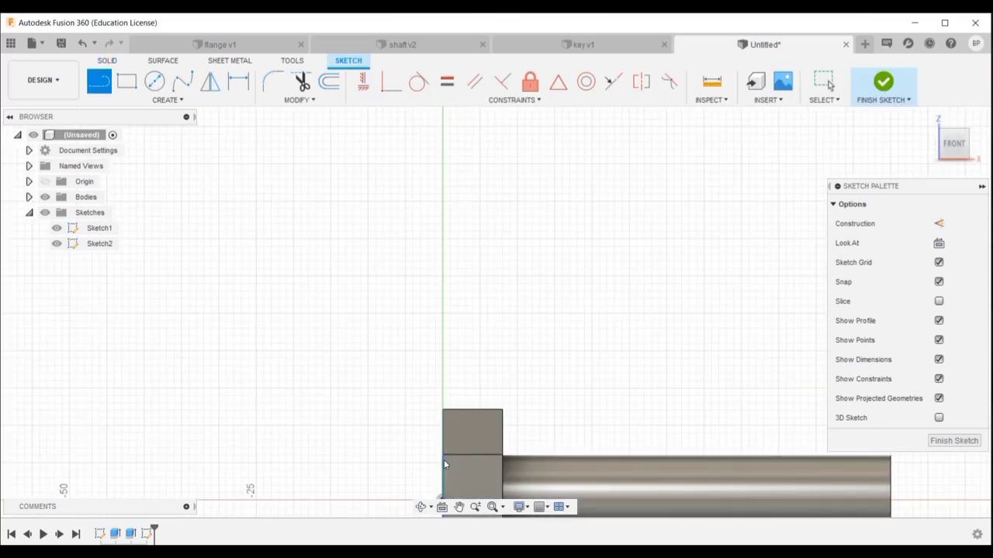
pyautogui.click(451, 432)
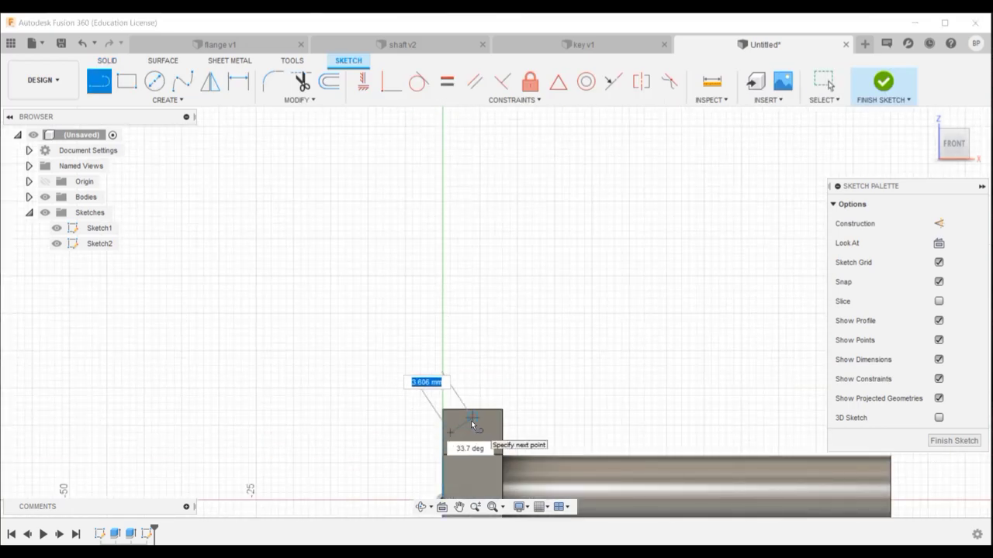
pyautogui.scroll(2, 472, 421)
pyautogui.click(472, 417)
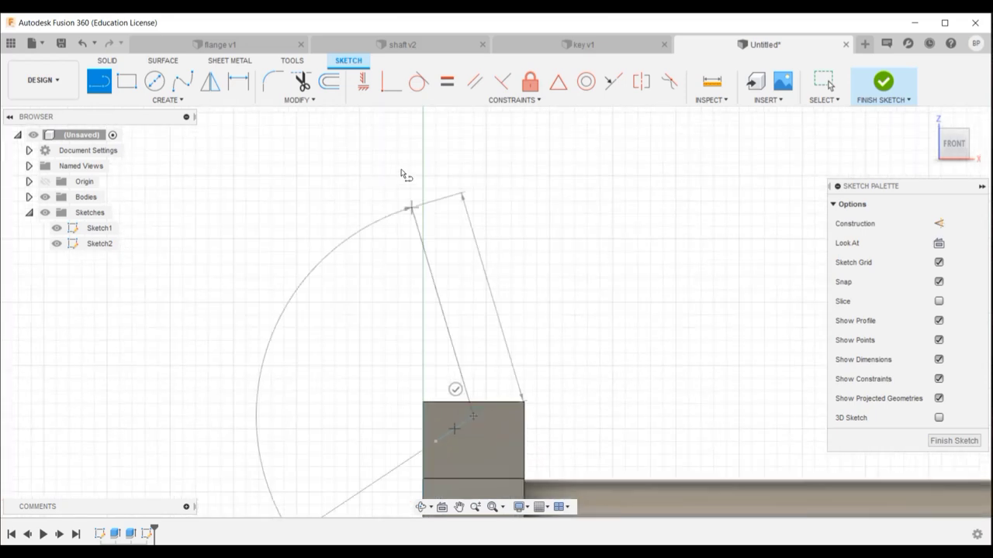
# Make the line's endpoints coincident with the profile's top and left edges.
pyautogui.click(391, 81)
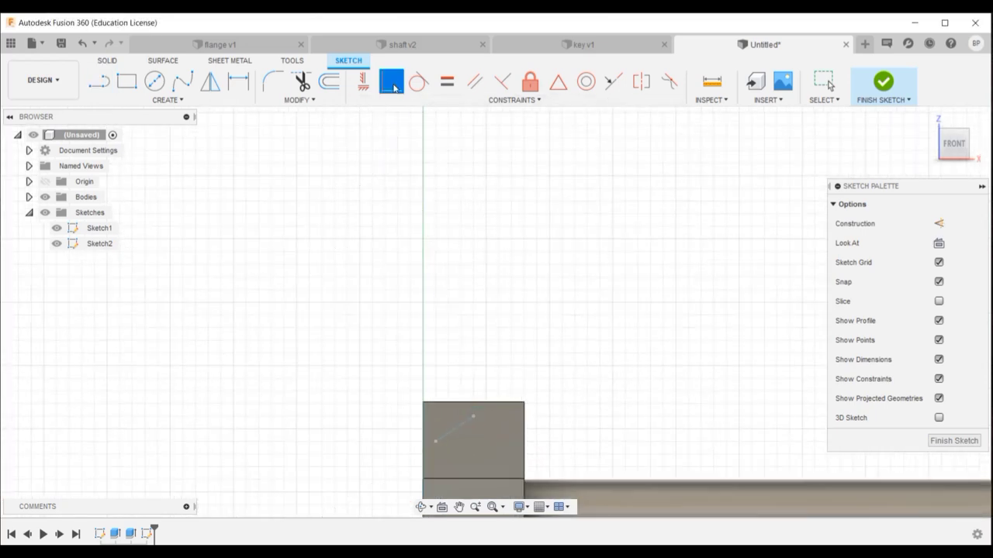
pyautogui.click(473, 418)
pyautogui.click(471, 402)
pyautogui.click(434, 427)
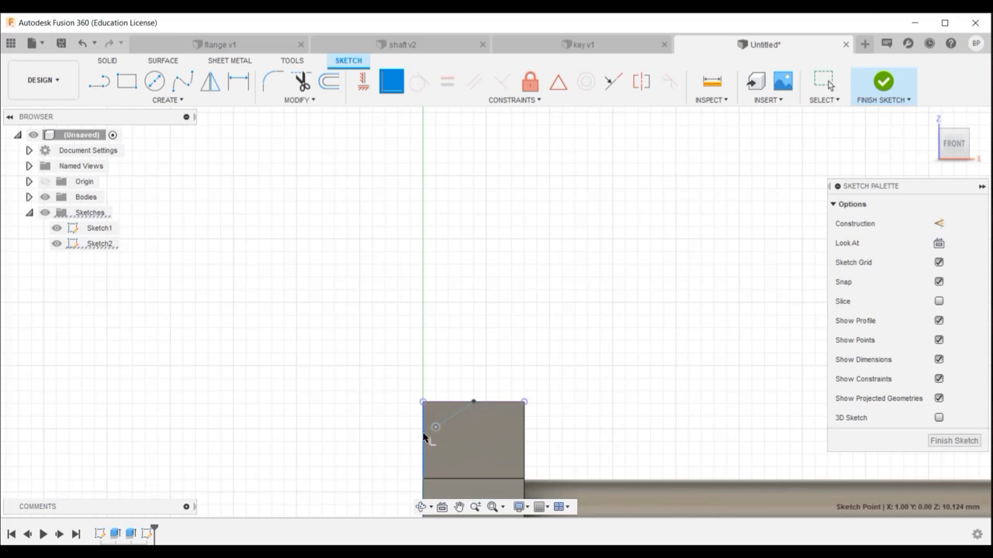
pyautogui.click(423, 432)
pyautogui.scroll(4, 424, 433)
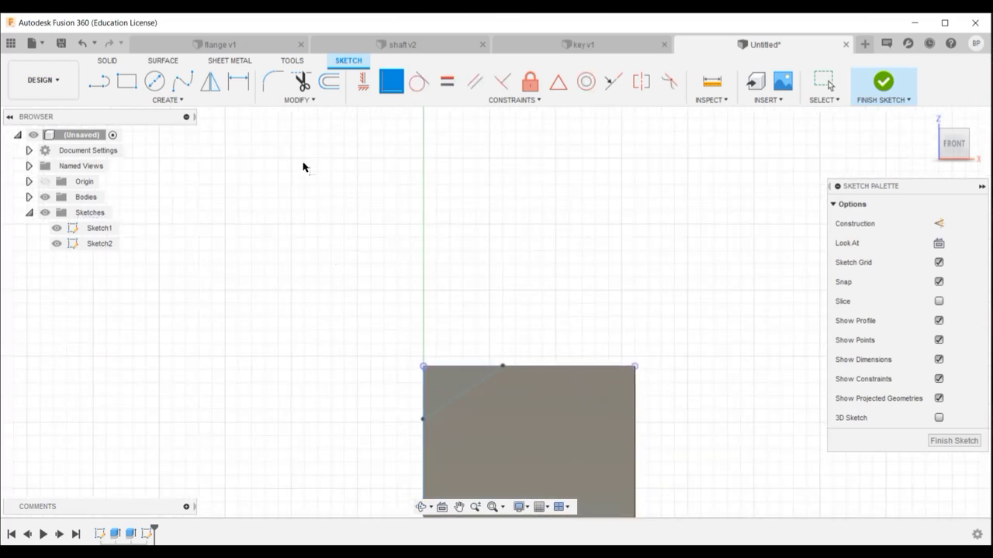
# Dimension the line's upper endpoint 1.5 mm horizontally from the corner.
pyautogui.click(239, 81)
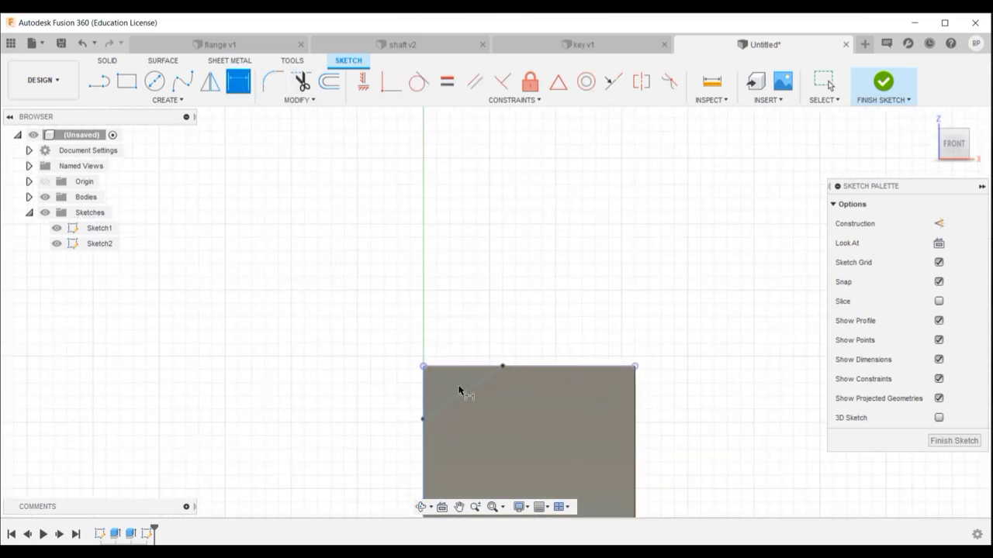
pyautogui.click(424, 366)
pyautogui.click(501, 366)
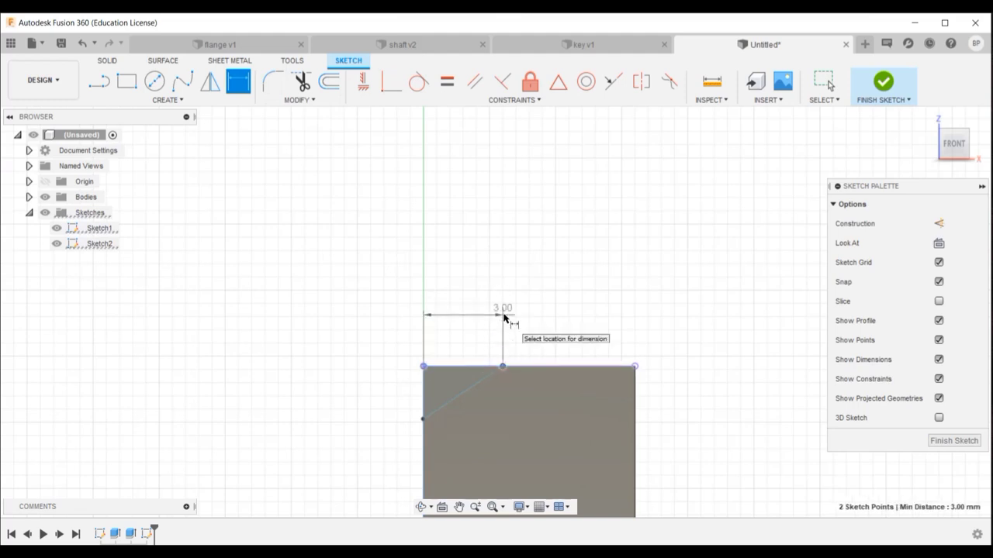
pyautogui.click(504, 317)
pyautogui.press('BackSpace')
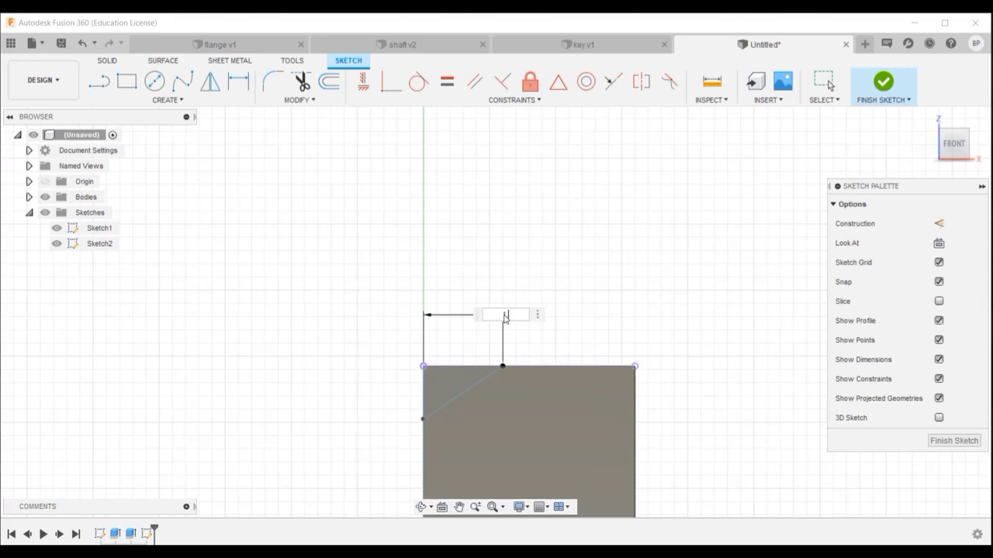
pyautogui.write('1.5')
pyautogui.press('Return')
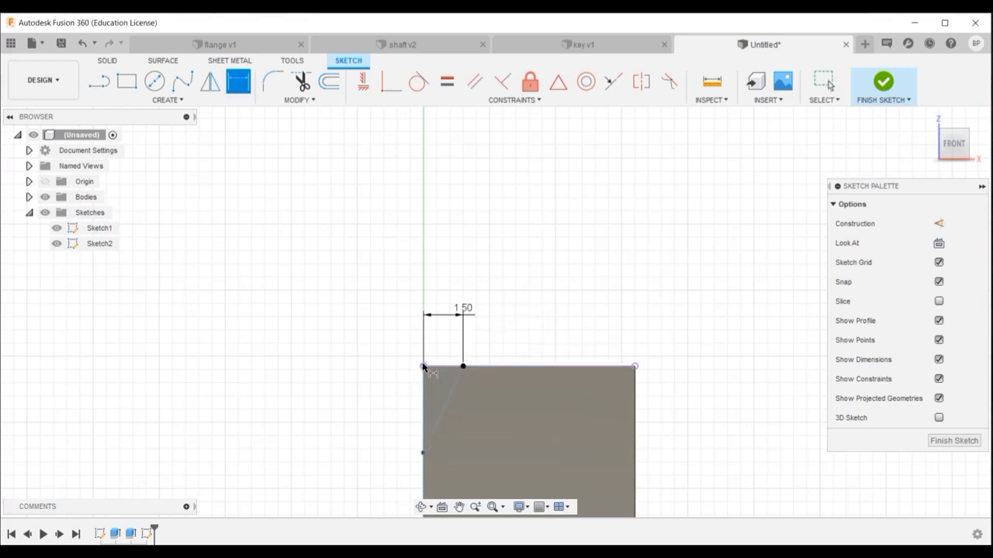
# Dimension the lower endpoint 1.5 mm vertically from the corner and finish the sketch.
pyautogui.click(423, 367)
pyautogui.click(425, 451)
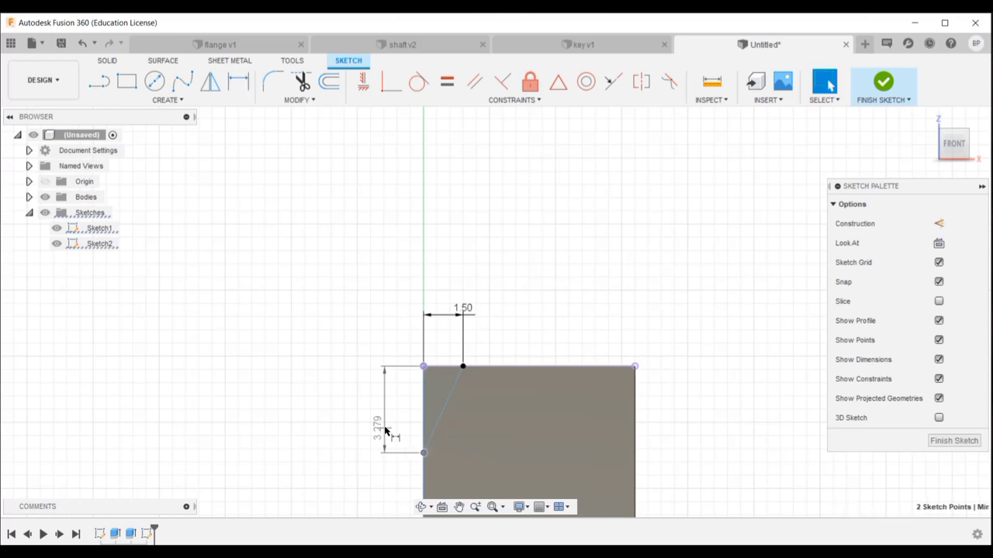
pyautogui.click(386, 430)
pyautogui.press('BackSpace')
pyautogui.write('1.5')
pyautogui.press('Return')
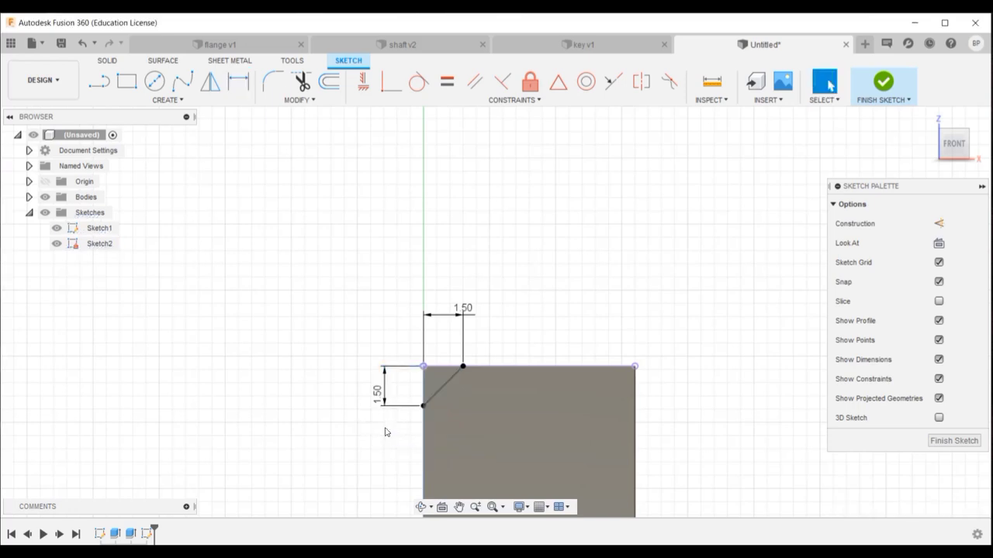
pyautogui.click(869, 99)
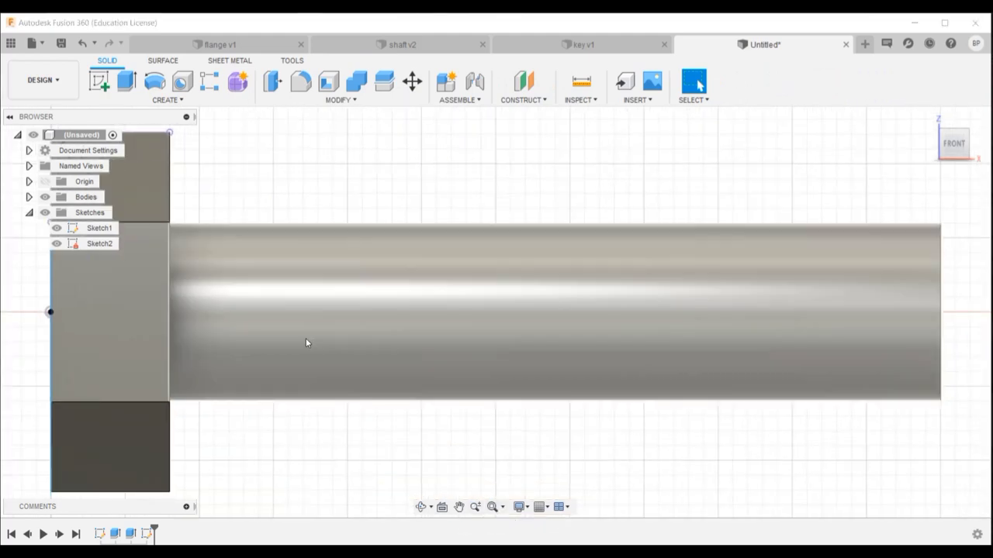
# Revolve the triangular profile 360° around the bolt's central axis as a cut.
pyautogui.scroll(-4, 306, 338)
pyautogui.moveTo(205, 330)
pyautogui.keyDown('shift'); pyautogui.mouseDown(button='middle')
pyautogui.moveTo(230, 340)
pyautogui.moveTo(201, 310)
pyautogui.mouseUp(button='middle'); pyautogui.keyUp('shift')
pyautogui.press('r')
pyautogui.scroll(5, 223, 249)
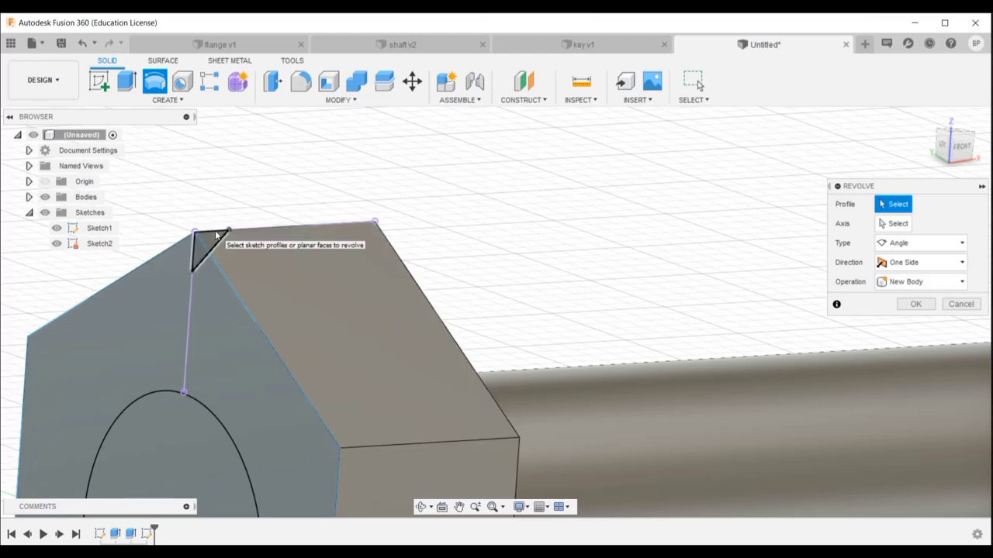
pyautogui.click(204, 245)
pyautogui.scroll(1, 242, 259)
pyautogui.scroll(-5, 242, 264)
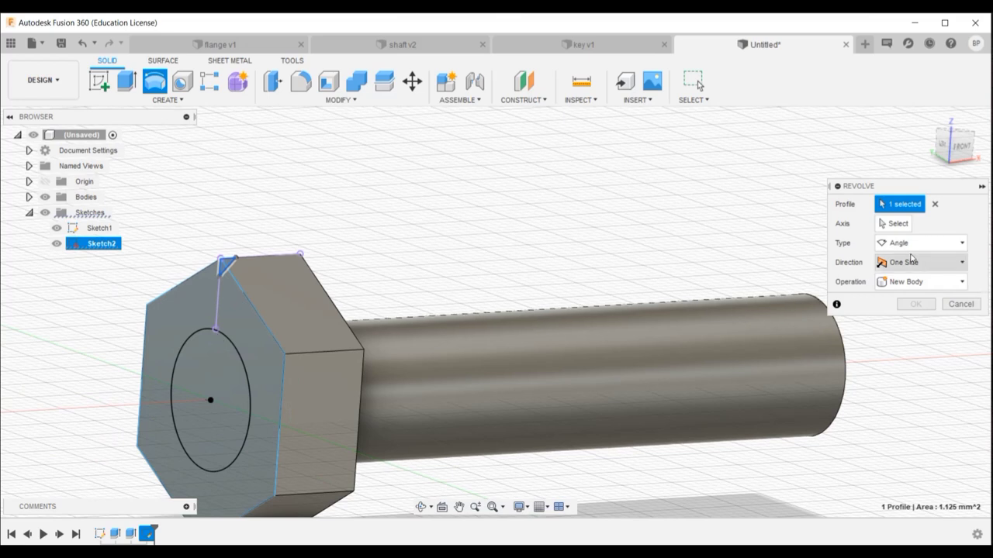
pyautogui.click(896, 223)
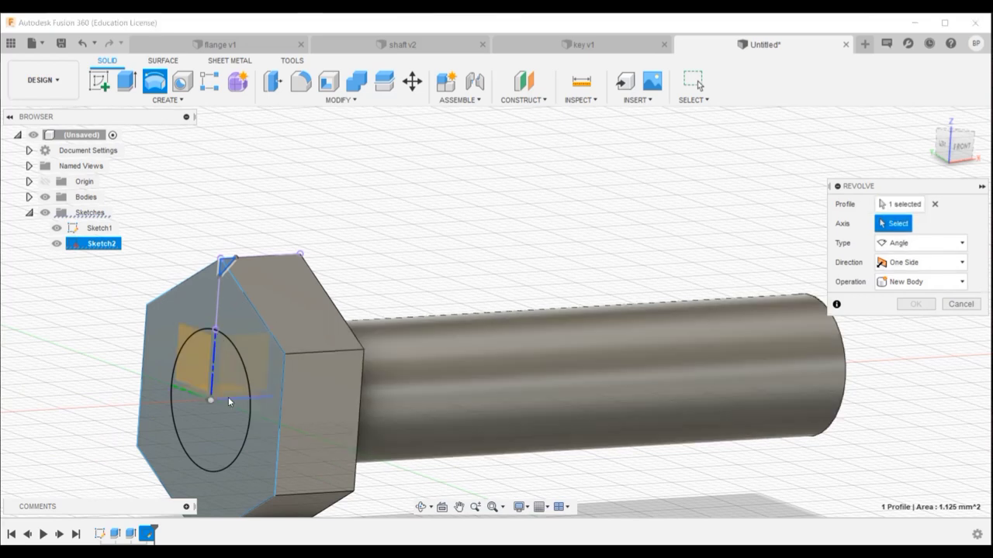
pyautogui.click(227, 401)
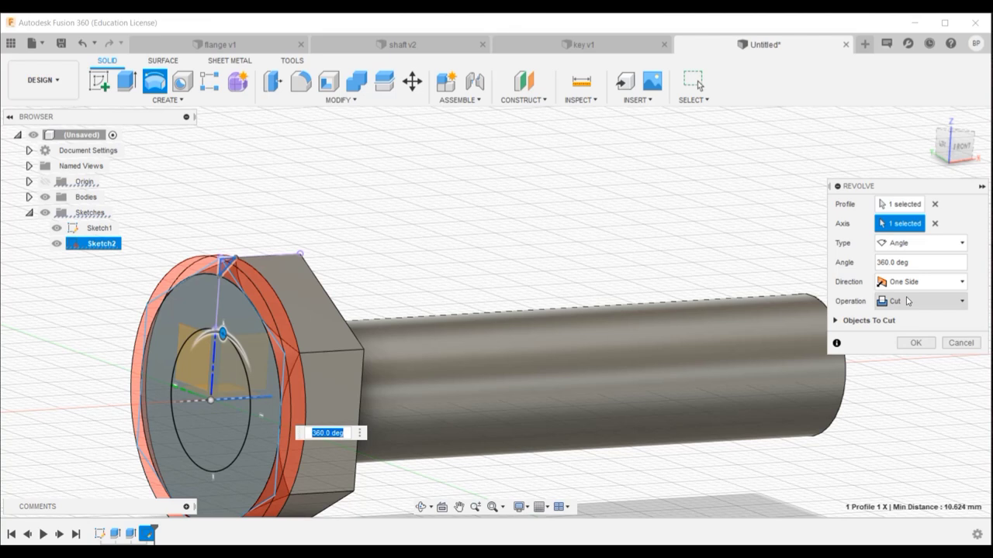
pyautogui.click(916, 342)
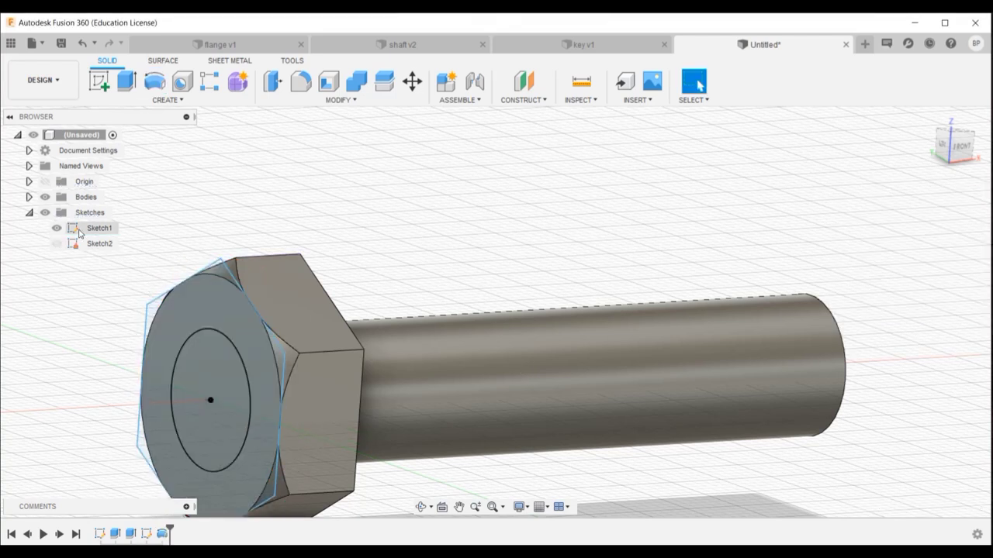
# Select Sketch2 and hide Sketch1 in the browser.
pyautogui.click(59, 248)
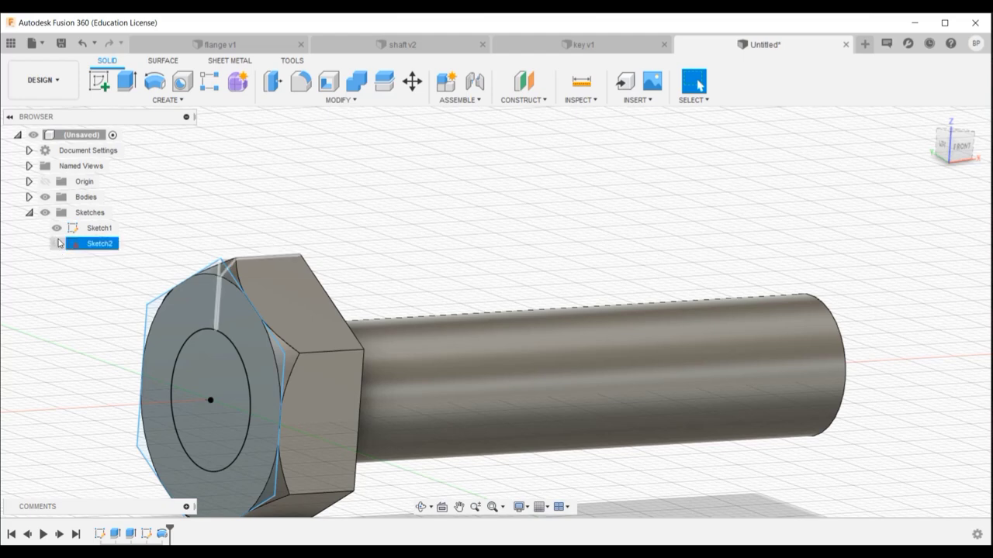
pyautogui.click(56, 228)
pyautogui.keyDown('shift'); pyautogui.moveTo(189, 329); pyautogui.dragTo(667, 365, button='middle'); pyautogui.keyUp('shift')
# Add an 18 mm long modeled M12x1.75 ISO metric thread to the shank's cylindrical face.
pyautogui.click(182, 101)
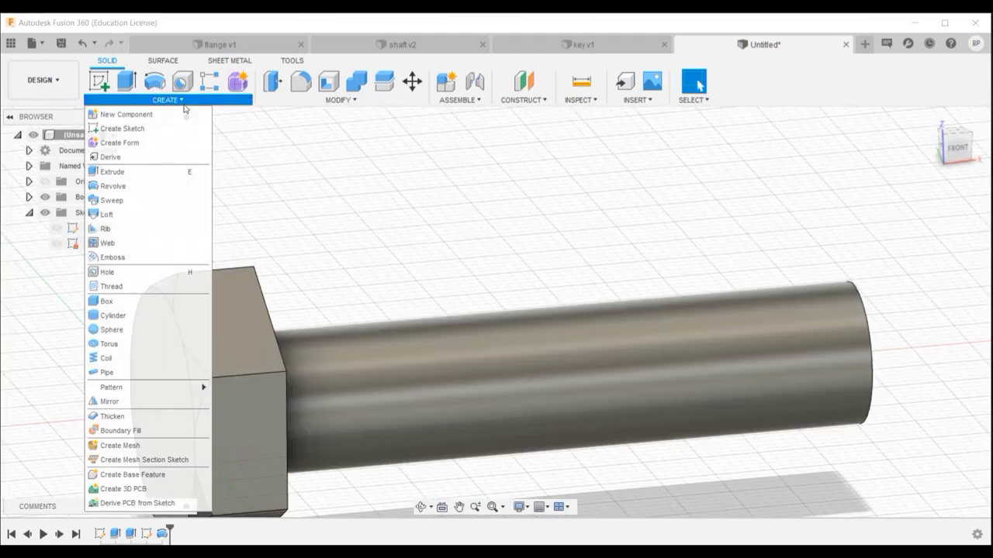
pyautogui.click(118, 289)
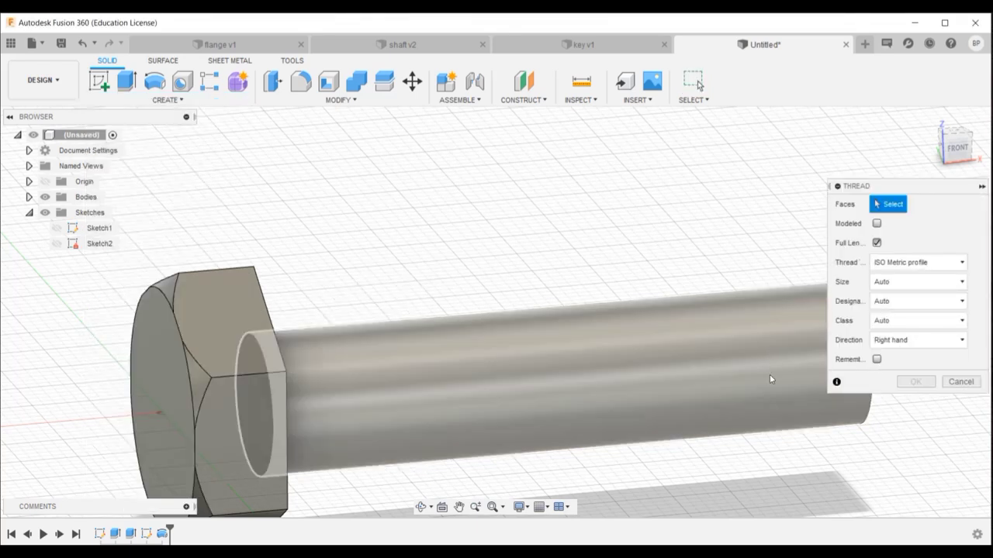
pyautogui.click(763, 349)
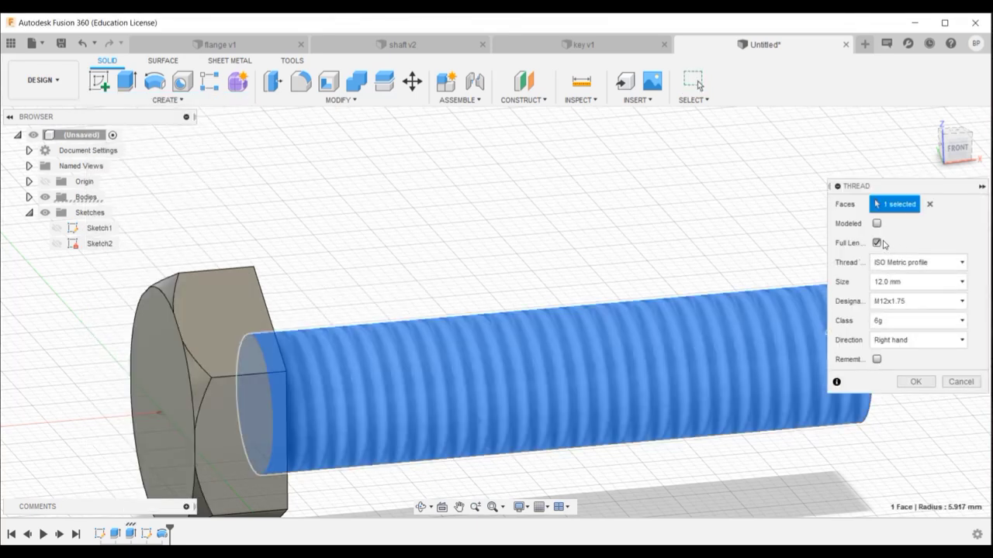
pyautogui.click(877, 243)
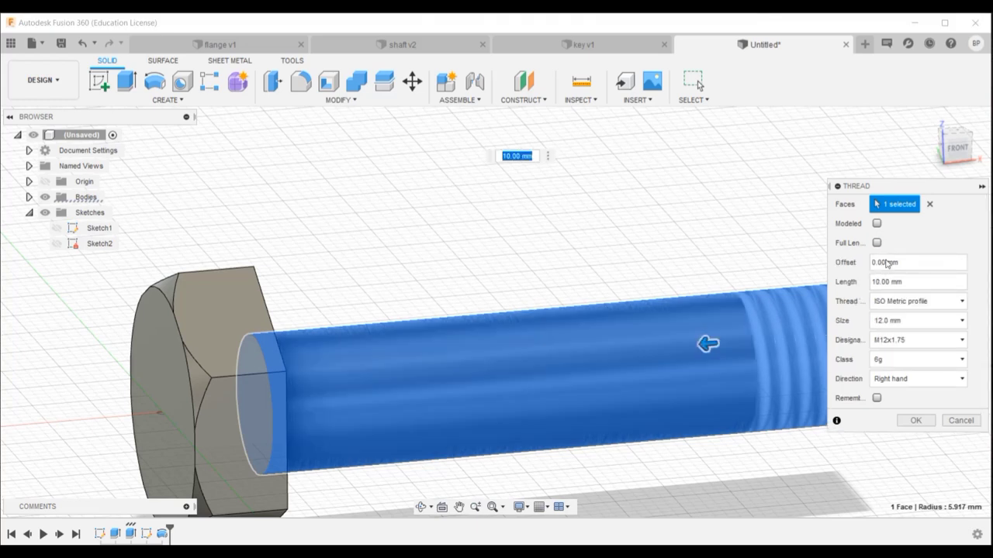
pyautogui.moveTo(905, 284); pyautogui.dragTo(876, 295)
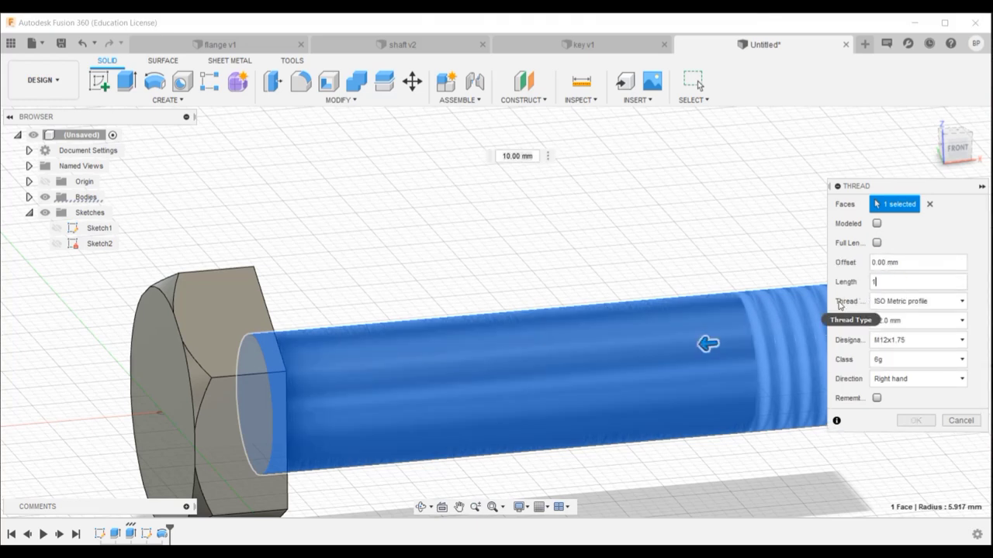
pyautogui.write('8')
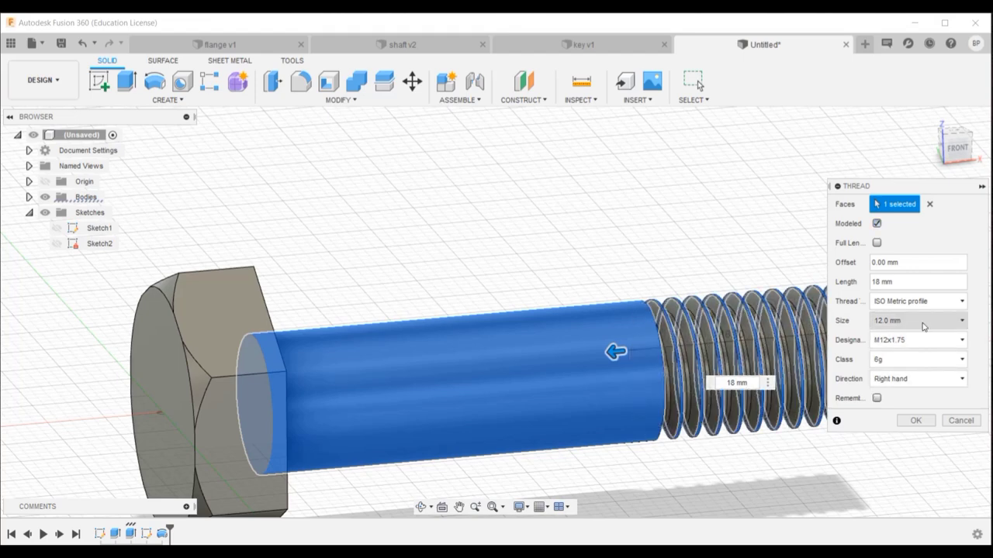
pyautogui.click(916, 420)
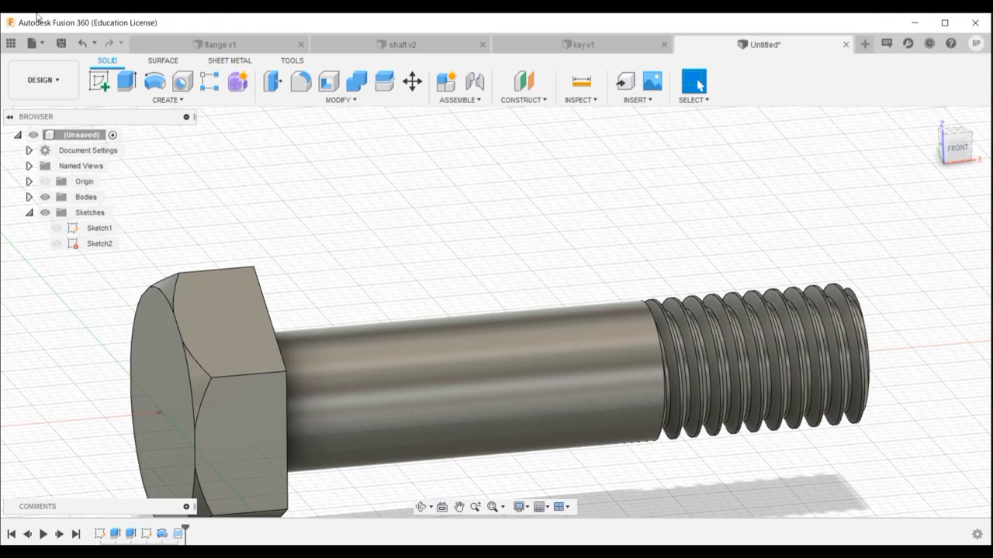
# Apply the Iron, Gray material from the Physical Material library to the bolt body.
pyautogui.click(391, 102)
pyautogui.click(392, 103)
pyautogui.click(365, 101)
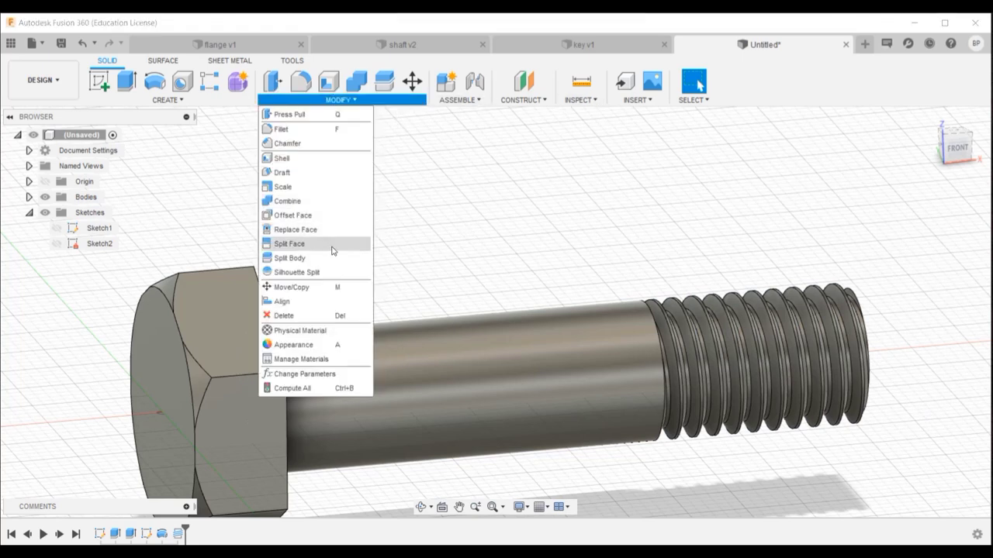
pyautogui.click(309, 329)
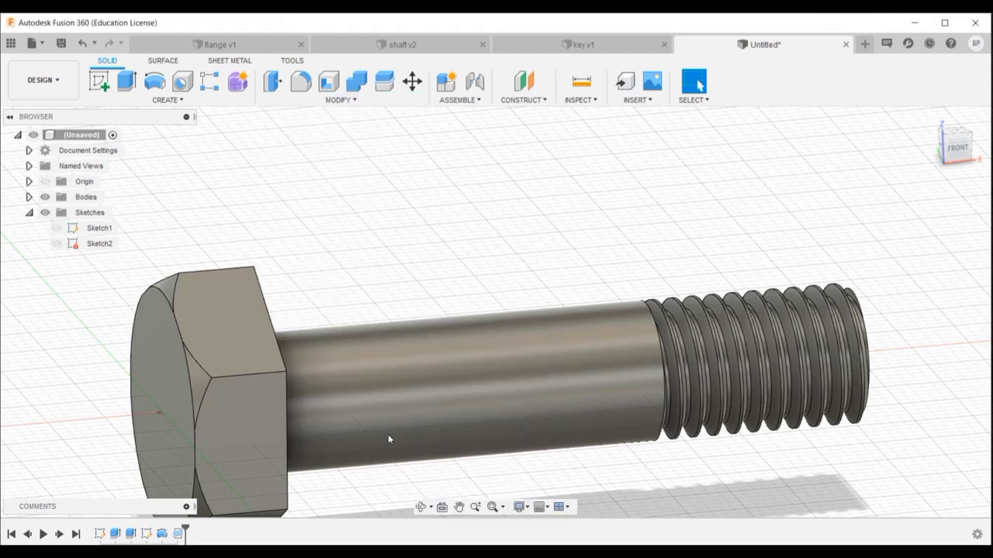
pyautogui.click(491, 507)
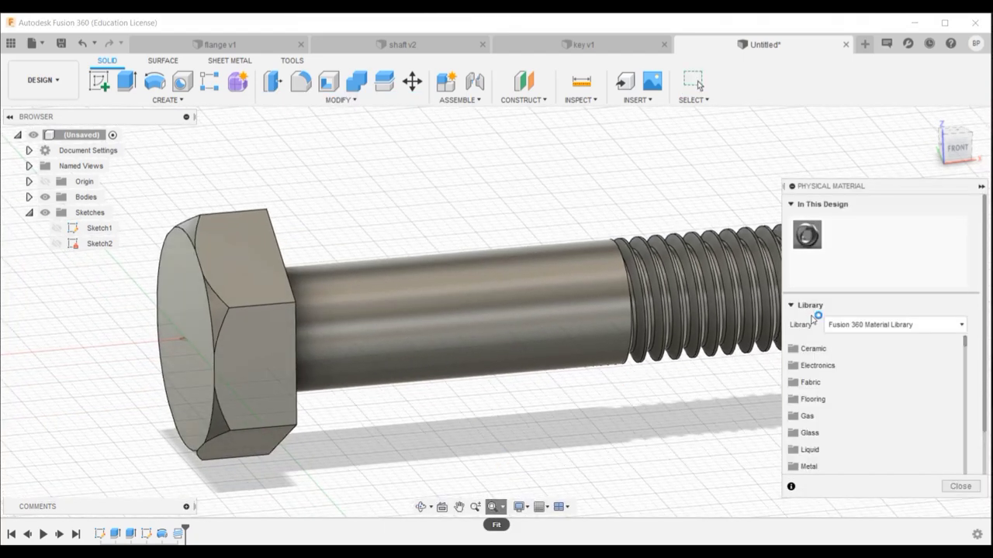
pyautogui.scroll(-5, 837, 384)
pyautogui.scroll(-10, 838, 401)
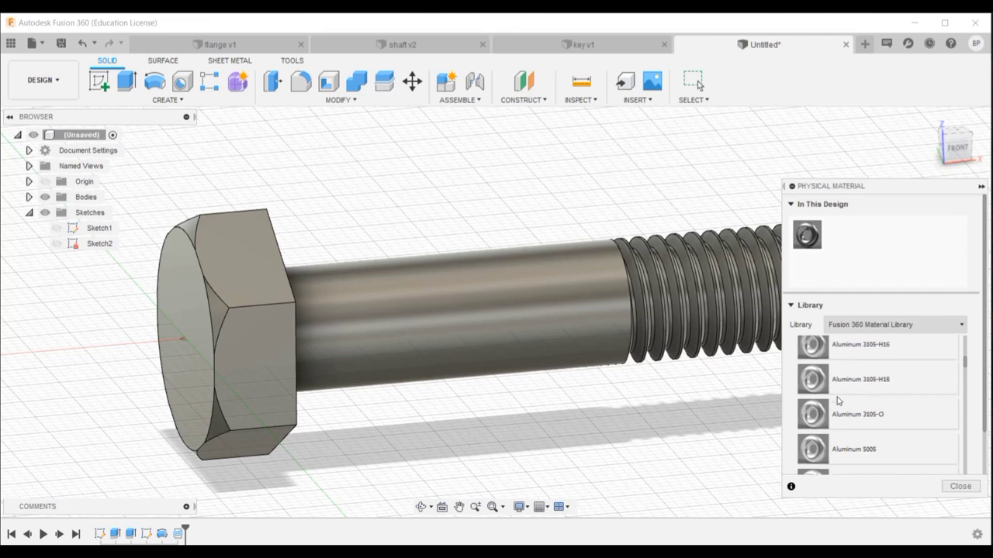
pyautogui.scroll(-6, 853, 439)
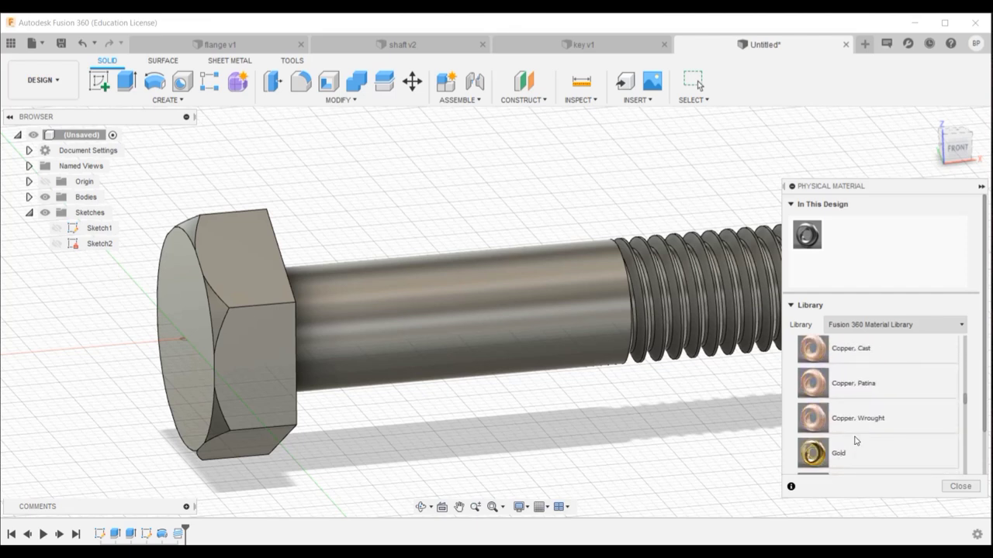
pyautogui.moveTo(864, 373); pyautogui.dragTo(500, 330)
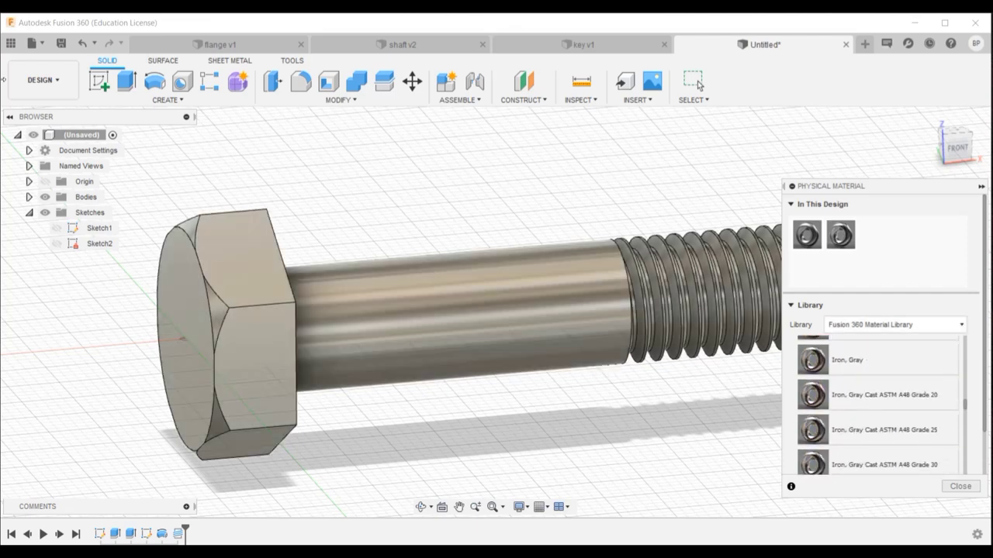
# Save the design under the name 'bolt'.
pyautogui.click(59, 45)
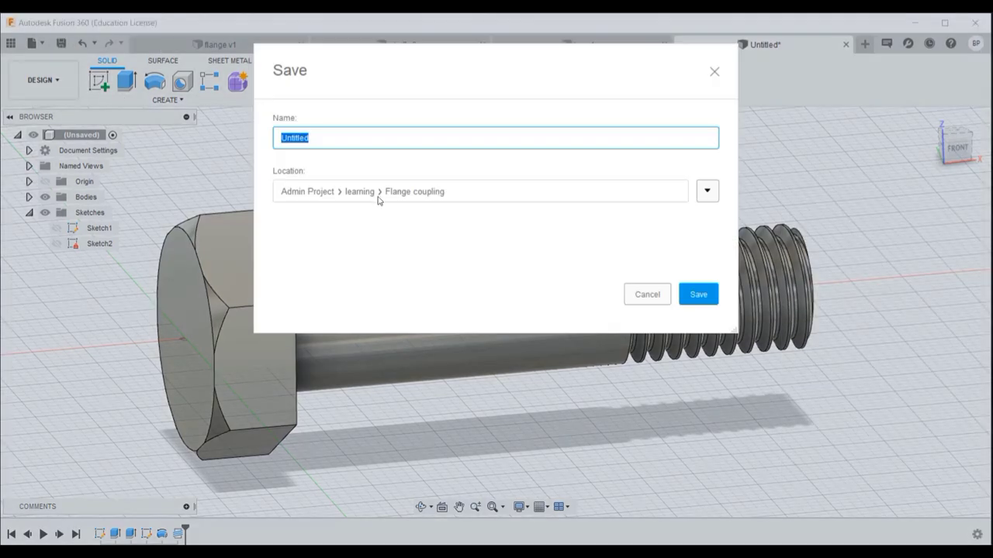
pyautogui.write('bolt')
pyautogui.press('Return')
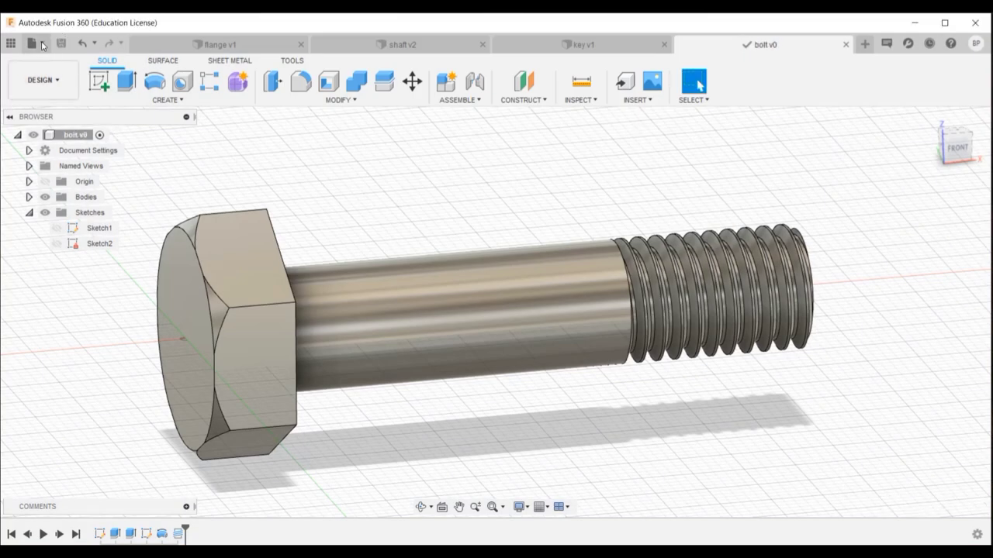
pyautogui.click(35, 43)
# Create a new design and sketch a 12 mm circle at the origin on the vertical plane.
pyautogui.click(54, 62)
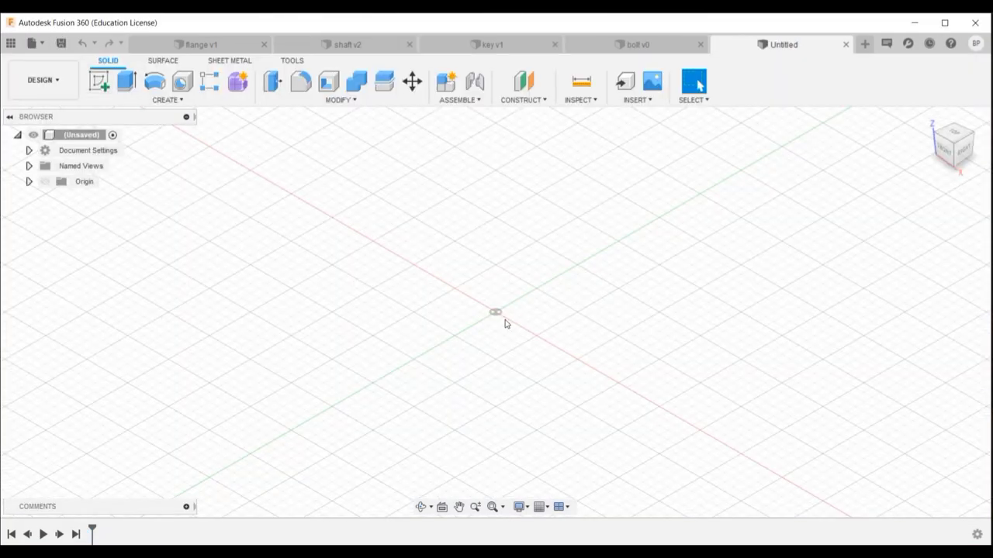
pyautogui.click(96, 80)
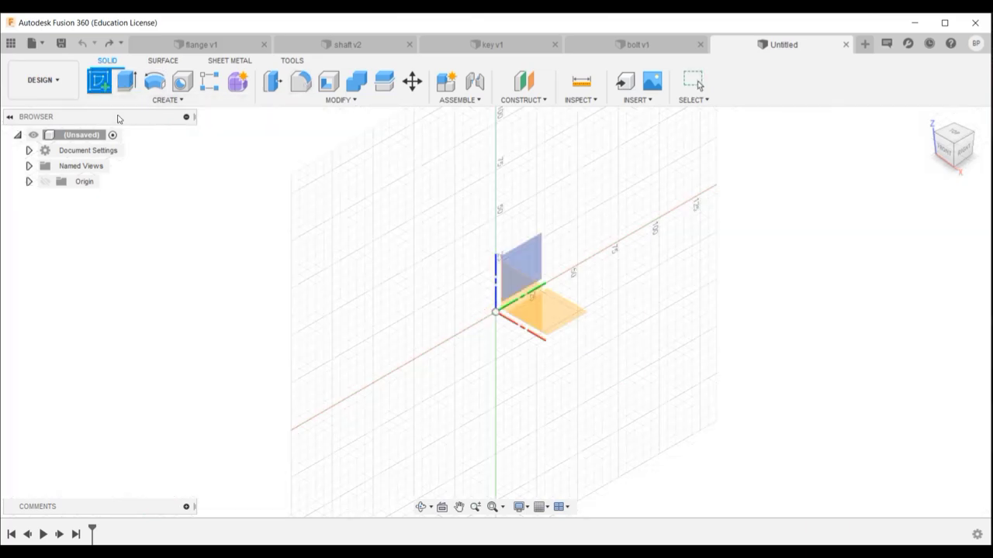
pyautogui.click(531, 259)
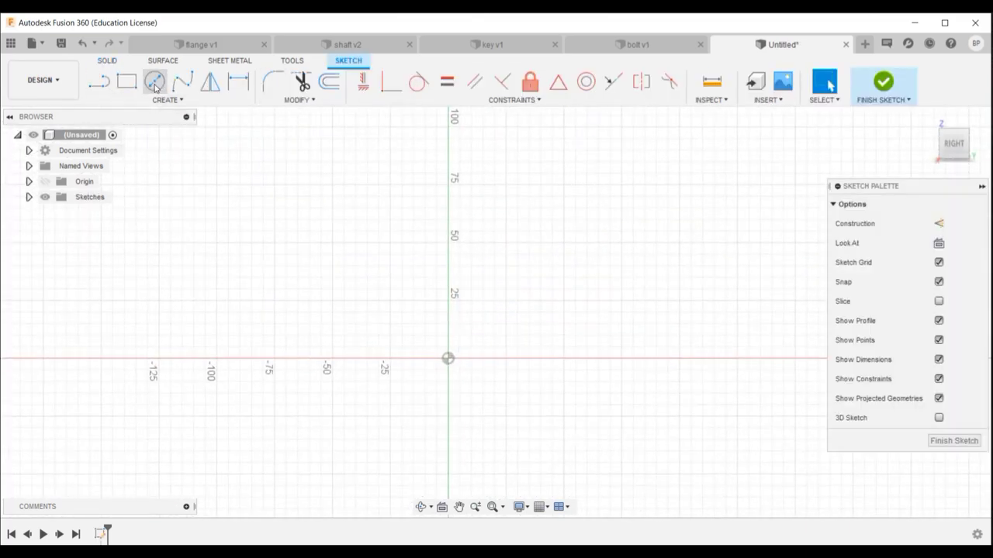
pyautogui.click(155, 83)
pyautogui.click(448, 358)
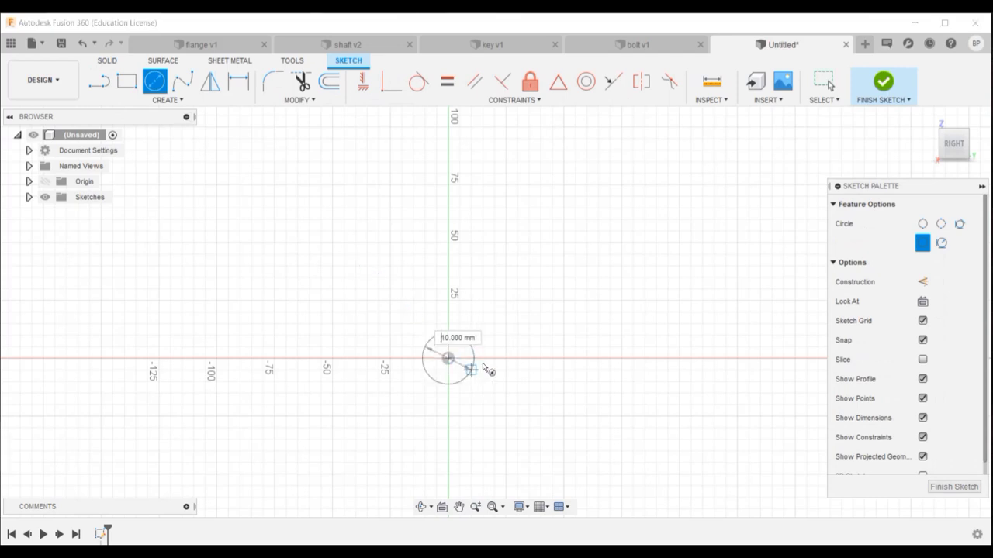
pyautogui.write('12')
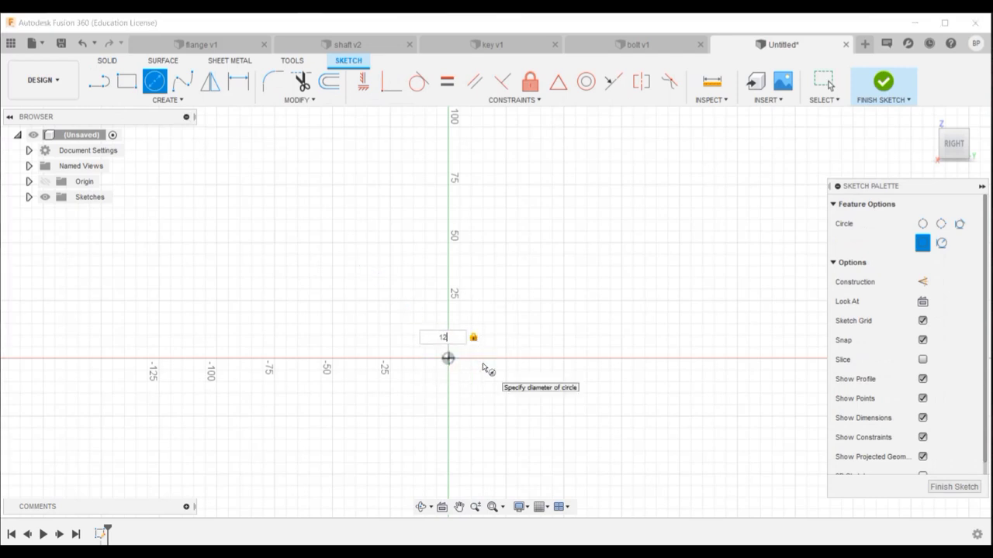
pyautogui.press('Return')
pyautogui.press('Escape')
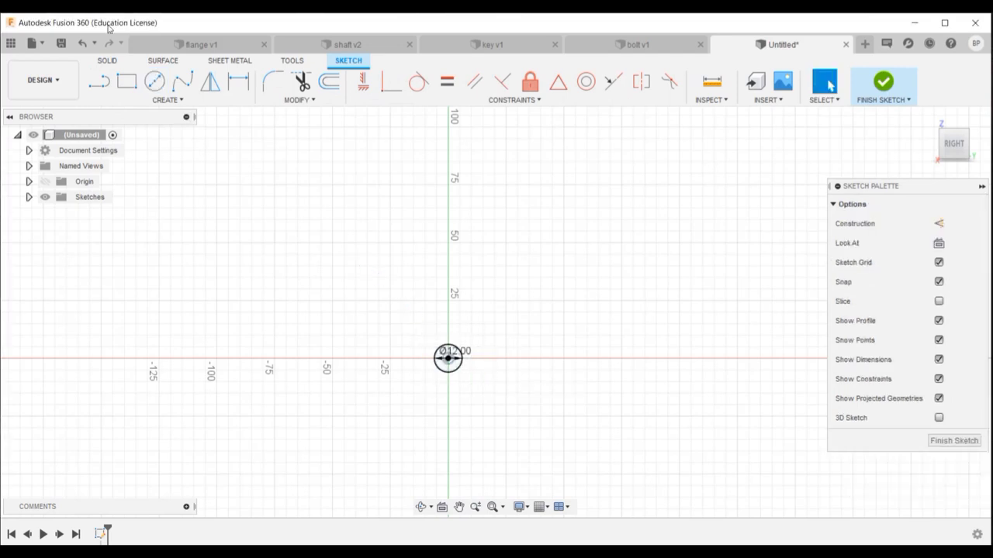
# Draw a 21 mm circumscribed hexagon centred on the circle and finish the sketch.
pyautogui.click(113, 101)
pyautogui.moveTo(132, 168)
pyautogui.click(233, 172)
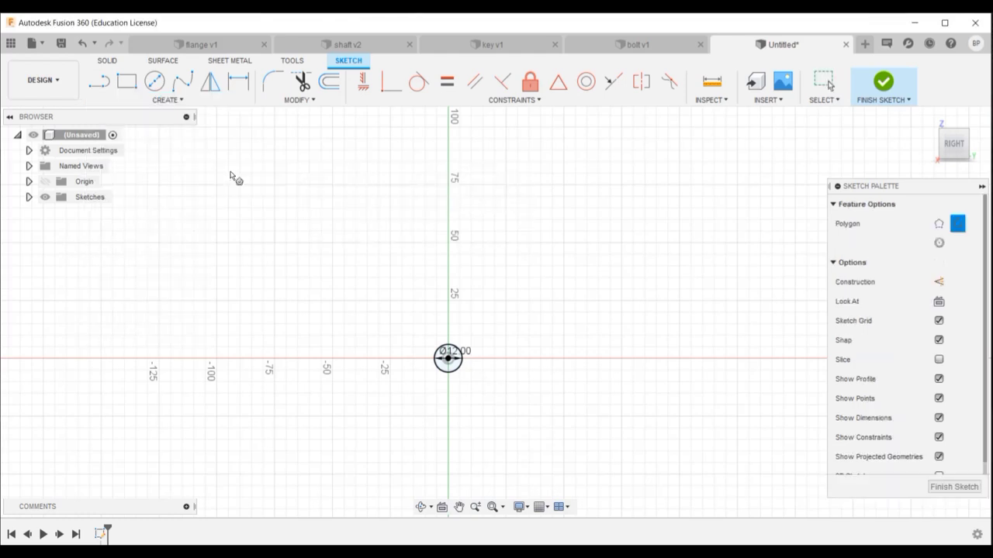
pyautogui.click(447, 359)
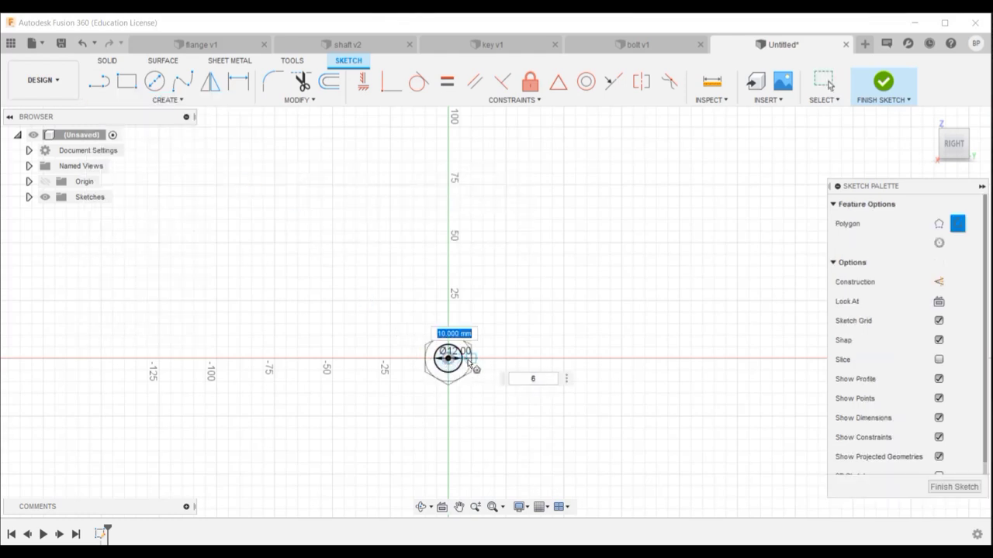
pyautogui.write('21/2')
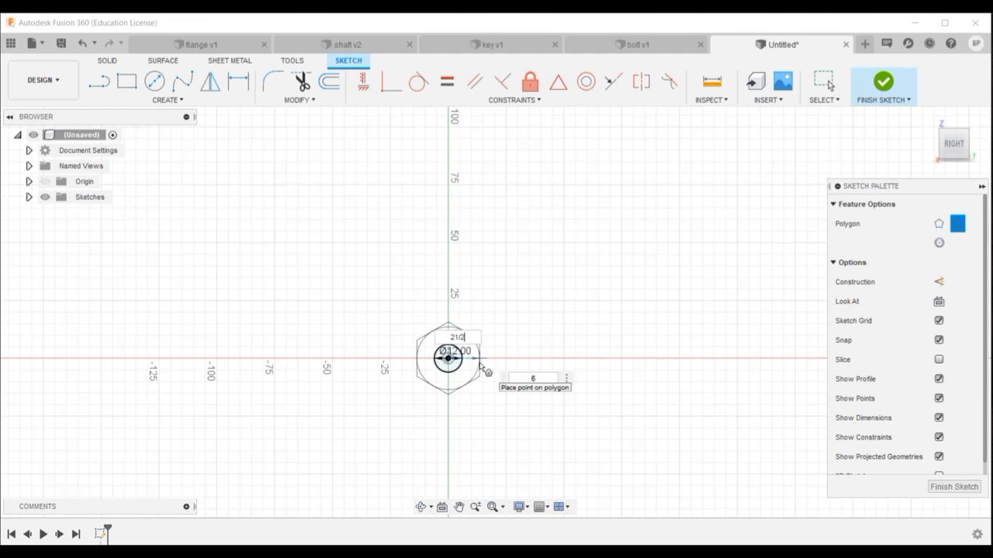
pyautogui.press('Return')
pyautogui.press('Escape')
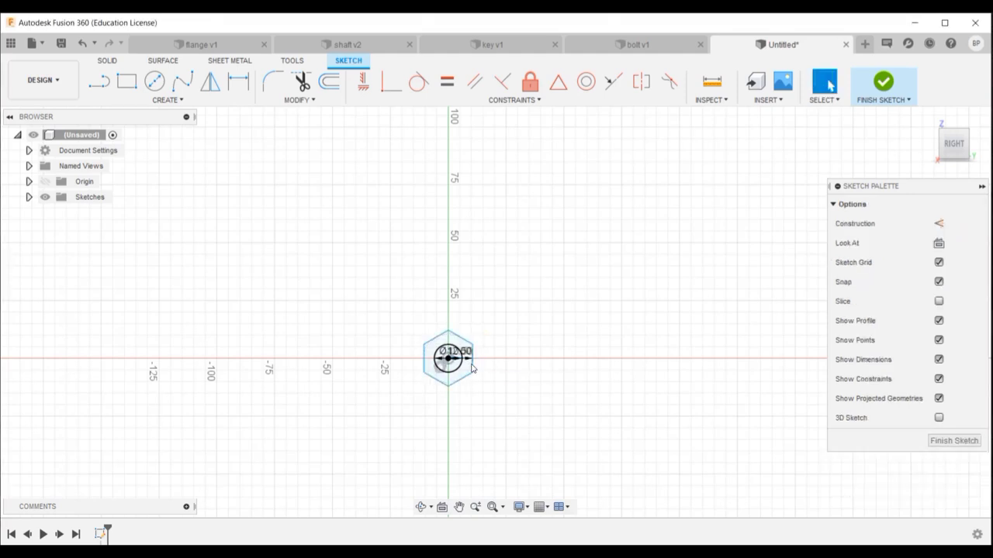
pyautogui.scroll(3, 474, 366)
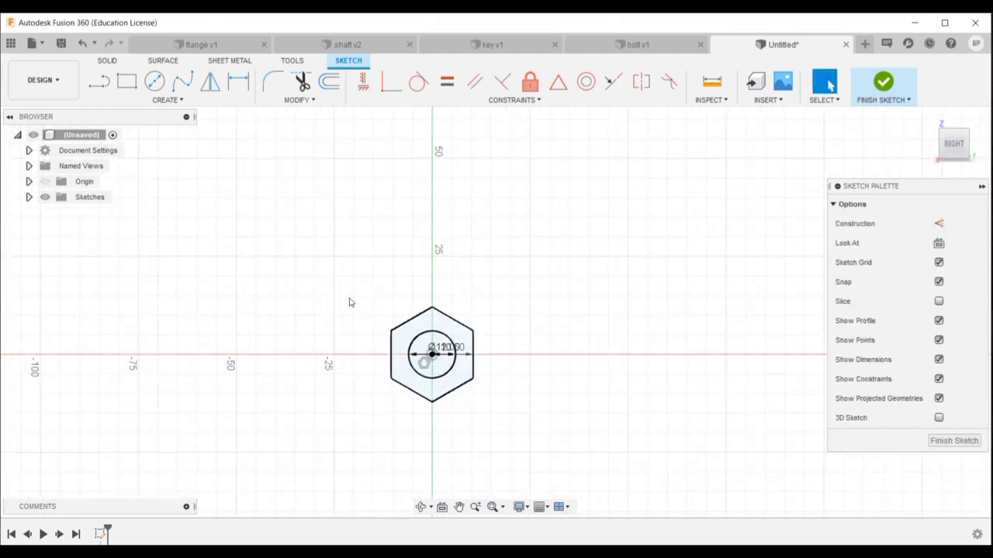
pyautogui.click(892, 87)
# Extrude the hexagonal ring profile 10 mm into a nut body with a central hole.
pyautogui.press('e')
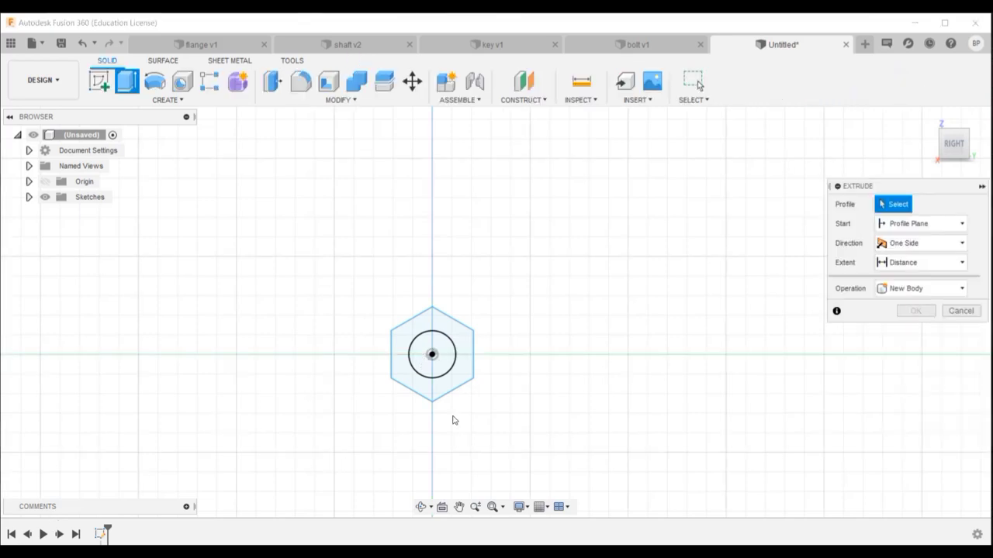
pyautogui.click(411, 333)
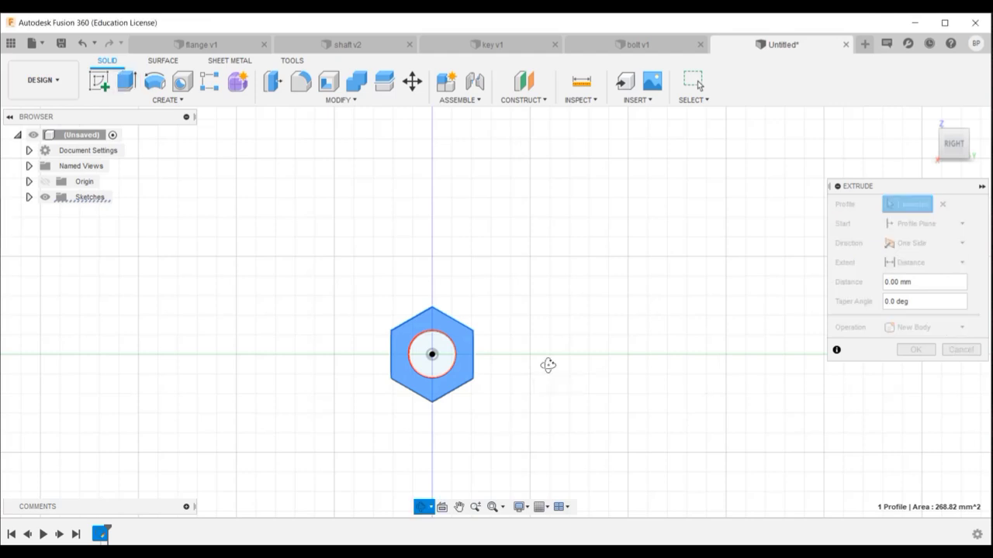
pyautogui.keyDown('shift'); pyautogui.moveTo(547, 364); pyautogui.dragTo(647, 349, button='middle'); pyautogui.keyUp('shift')
pyautogui.moveTo(448, 356); pyautogui.dragTo(487, 354)
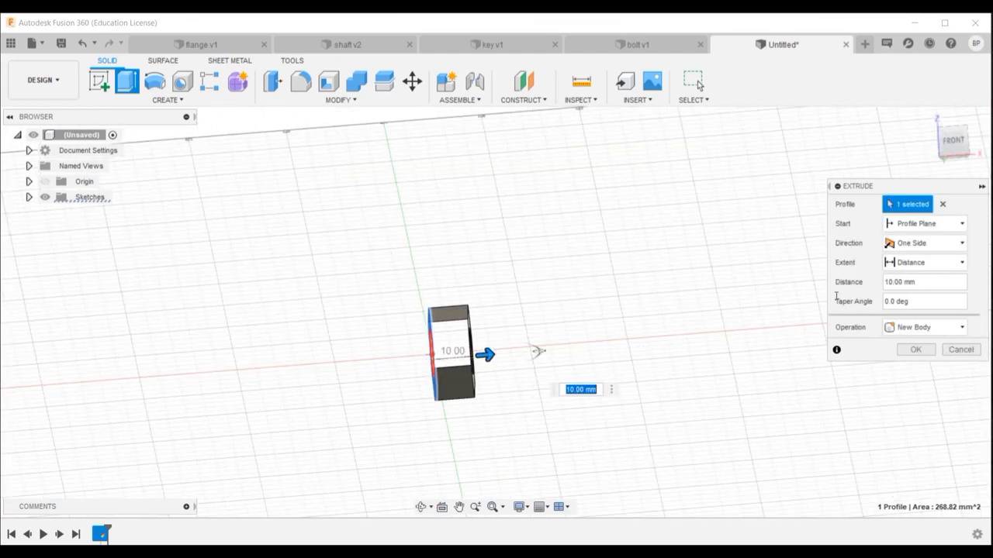
pyautogui.click(919, 349)
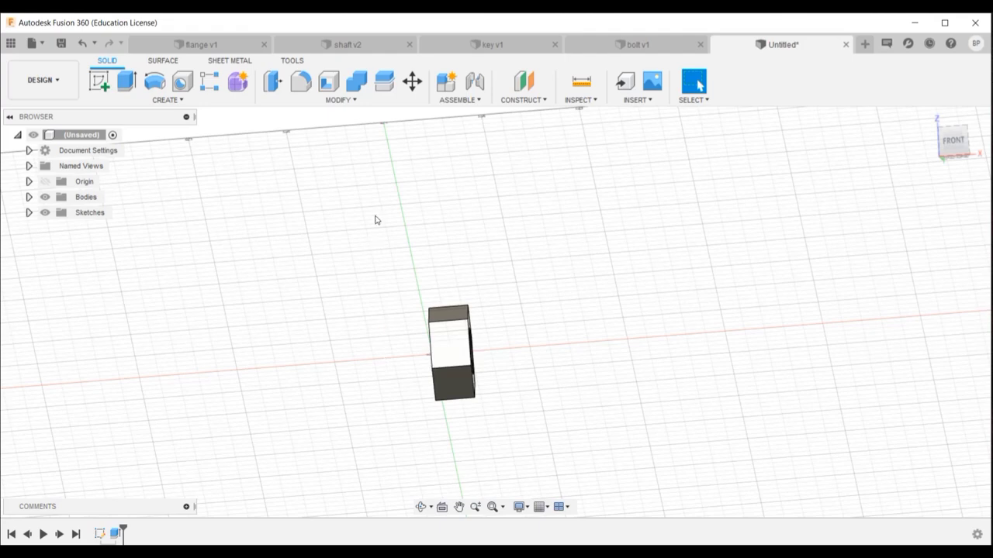
# Start a sketch on the front plane and draw a line across the nut's top-left corner.
pyautogui.click(99, 80)
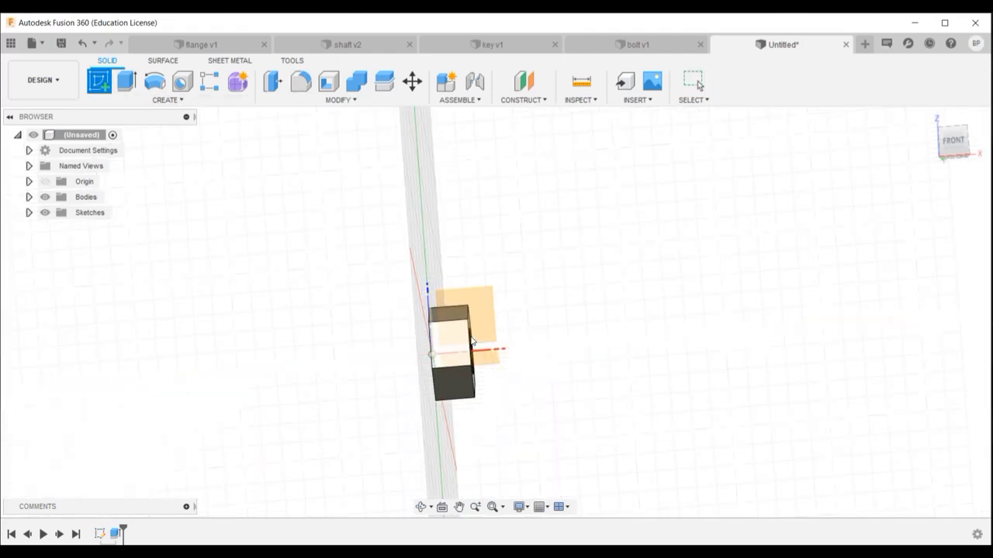
pyautogui.click(486, 309)
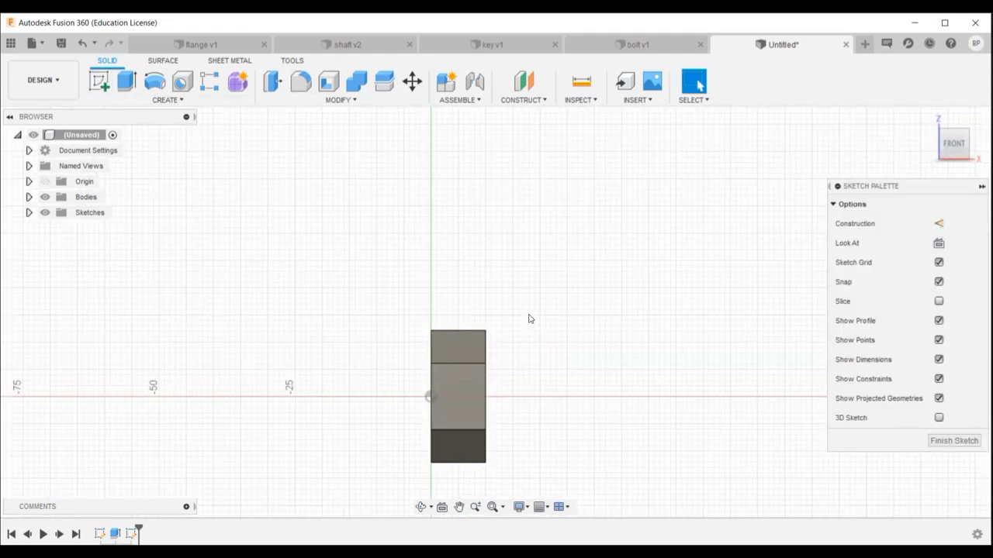
pyautogui.click(99, 80)
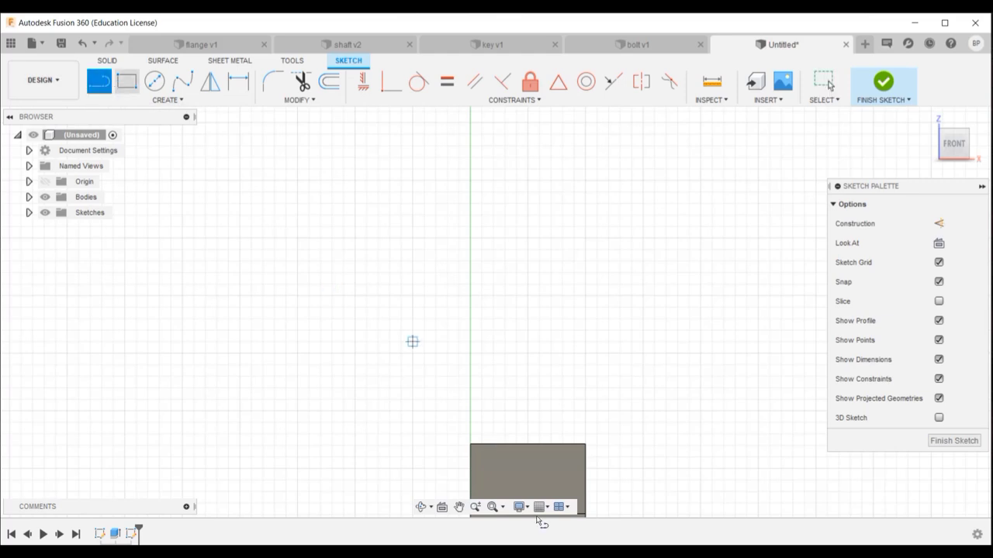
pyautogui.click(492, 506)
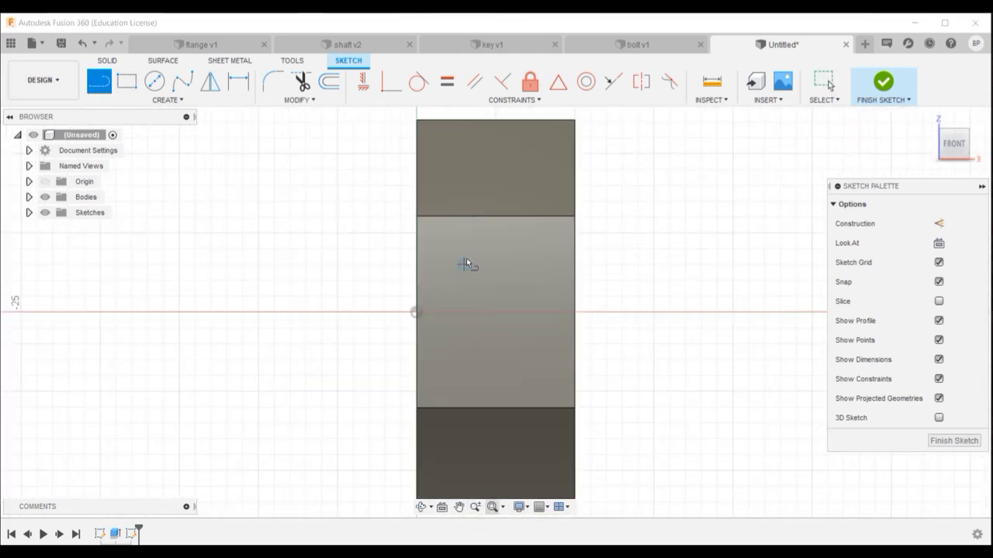
pyautogui.click(433, 152)
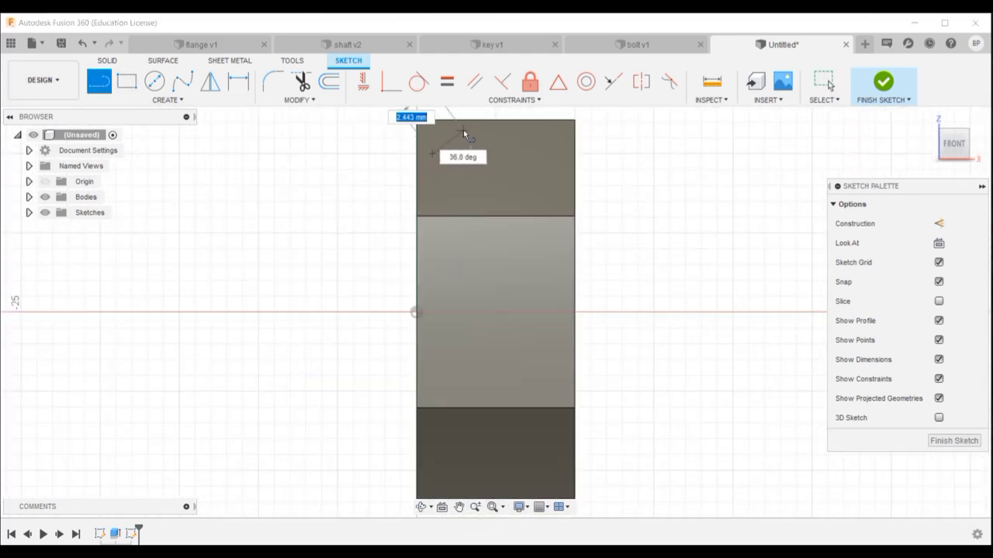
# Constrain the line's ends onto the top and left edges of the profile.
pyautogui.click(397, 82)
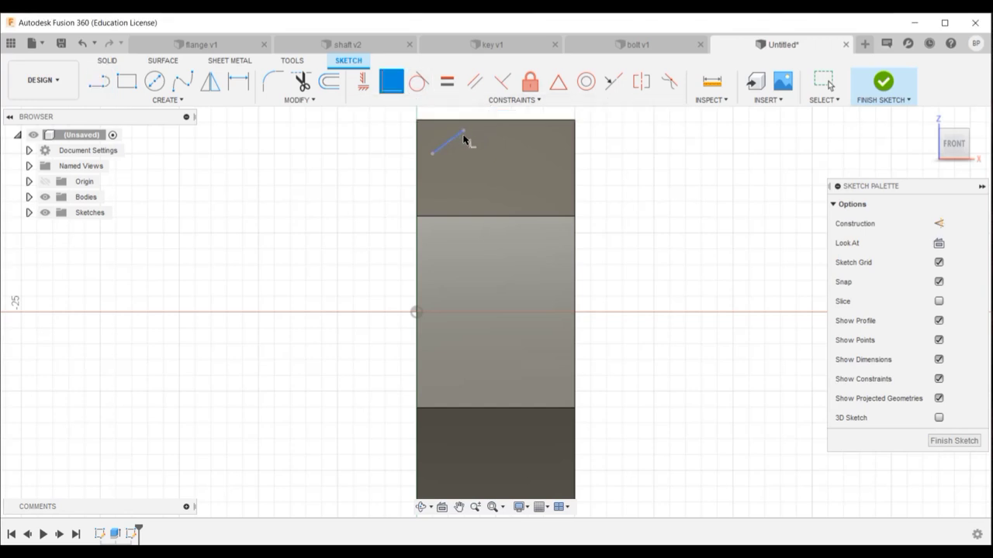
pyautogui.click(465, 132)
pyautogui.click(458, 120)
pyautogui.click(433, 144)
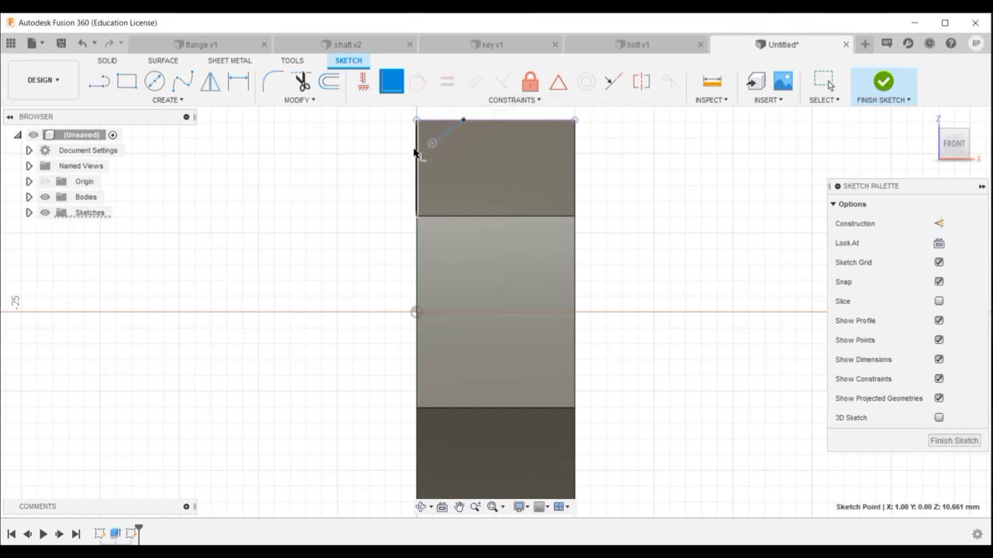
pyautogui.click(415, 151)
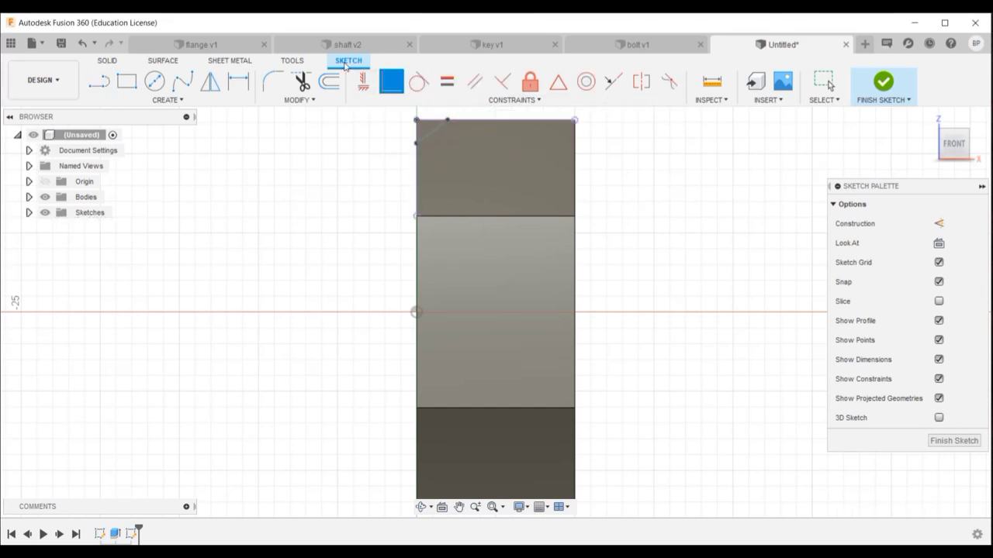
# Dimension both chamfer legs 1.5 mm from the corner and finish the sketch.
pyautogui.click(238, 80)
pyautogui.click(417, 120)
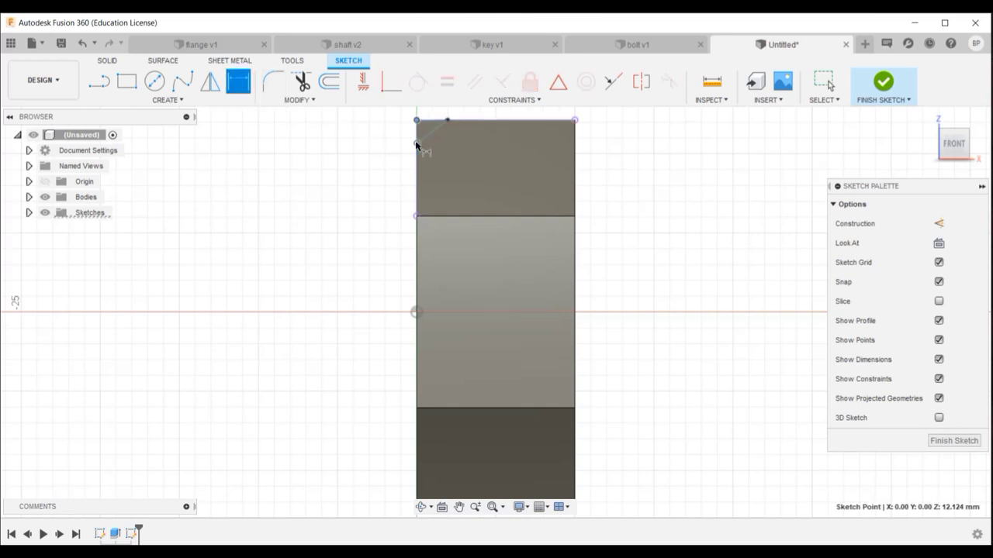
pyautogui.click(416, 142)
pyautogui.click(381, 142)
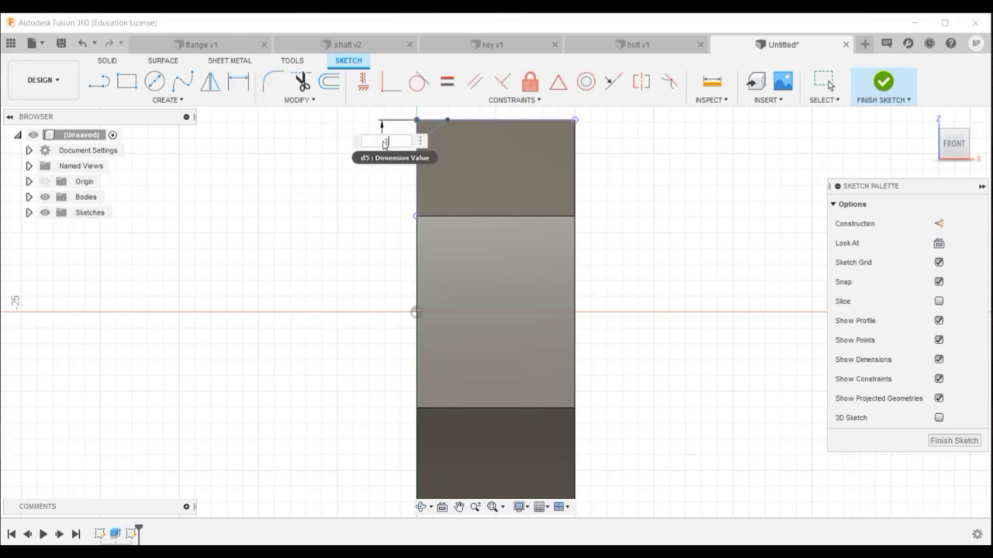
pyautogui.press('Return')
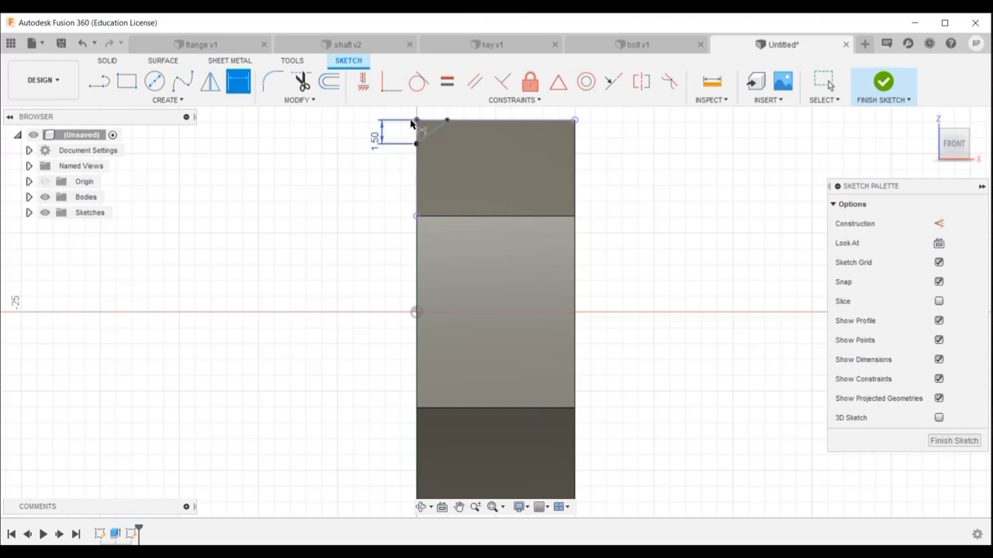
pyautogui.click(412, 123)
pyautogui.keyDown('ctrl'); pyautogui.click(447, 121); pyautogui.keyUp('ctrl')
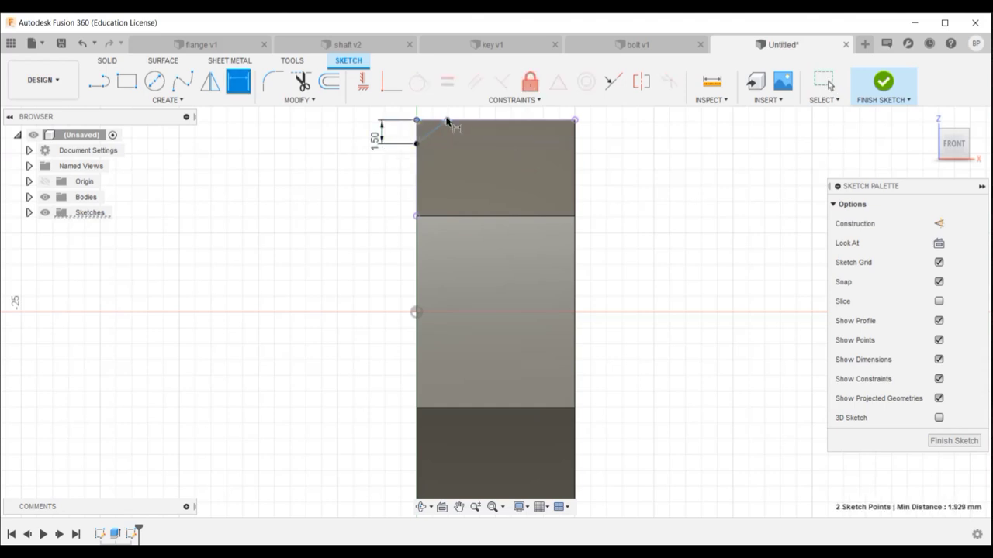
pyautogui.click(444, 165)
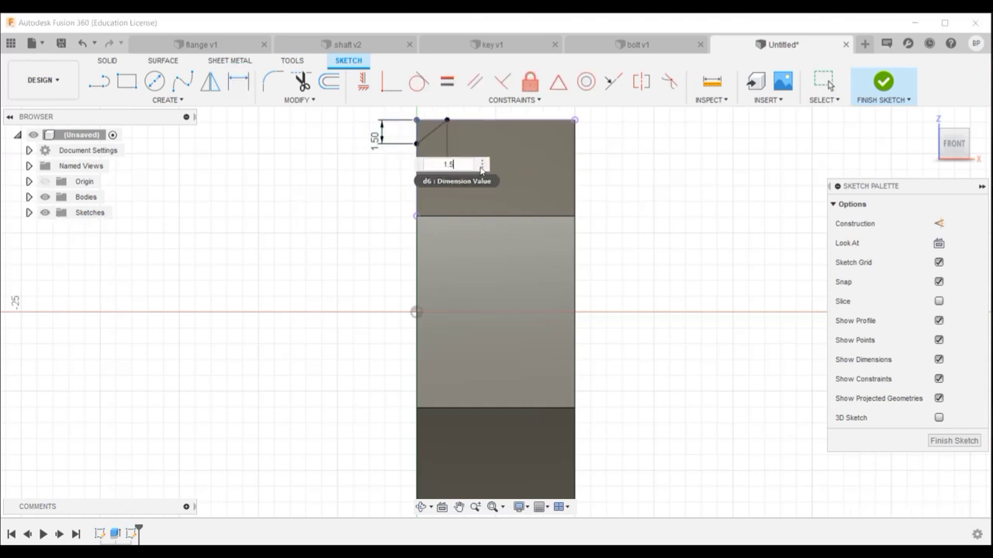
pyautogui.press('Return')
pyautogui.click(893, 83)
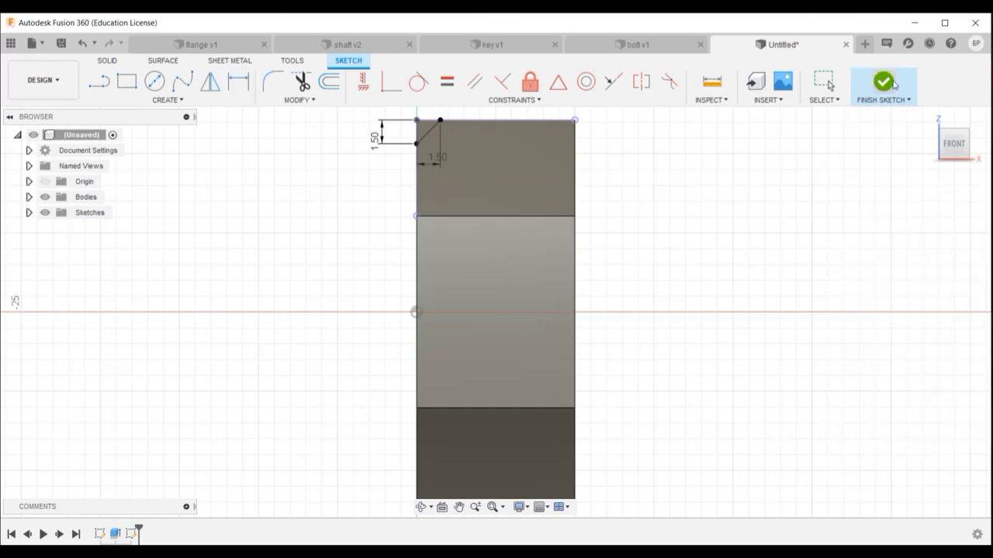
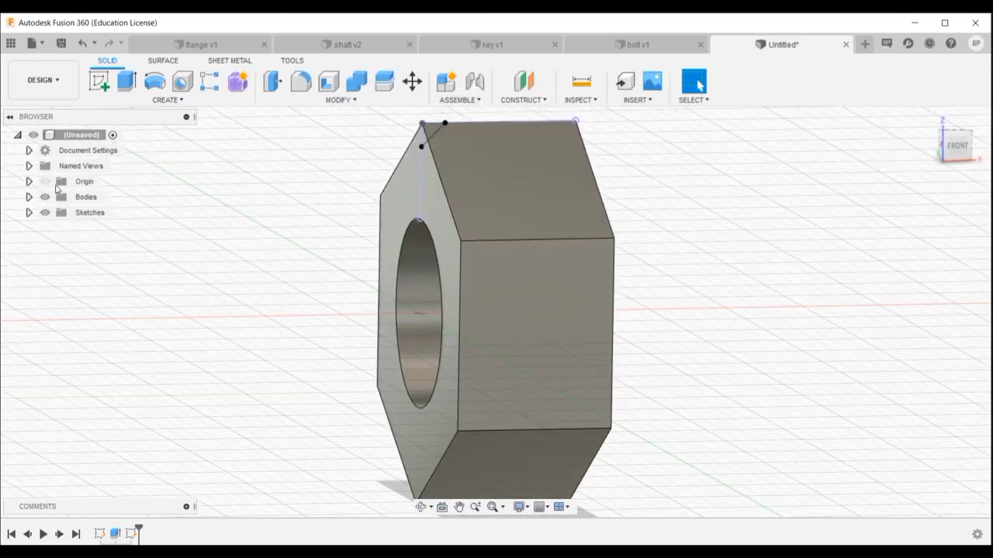
# Revolve-cut the triangle profile 360° about the sketch line to chamfer the nut's front edge.
pyautogui.click(154, 81)
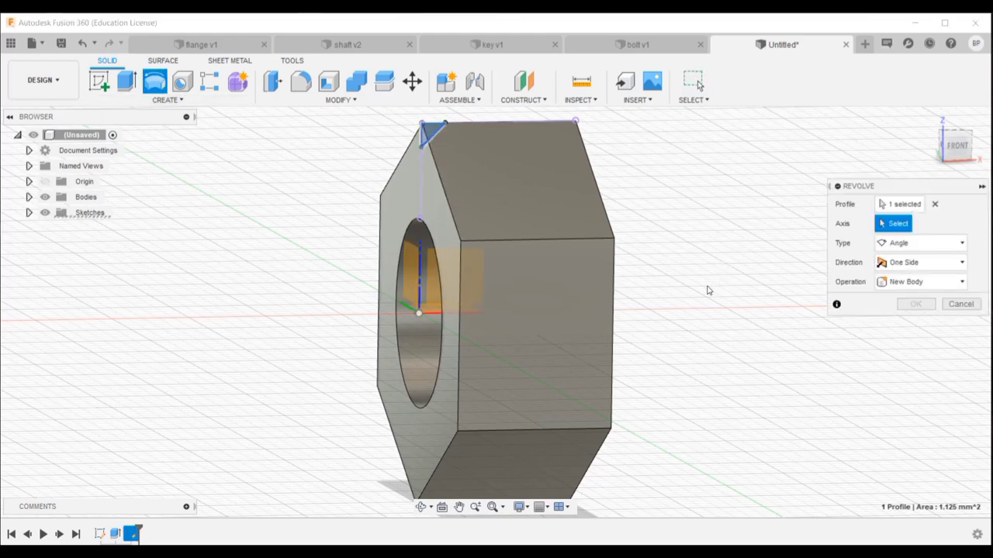
pyautogui.click(437, 311)
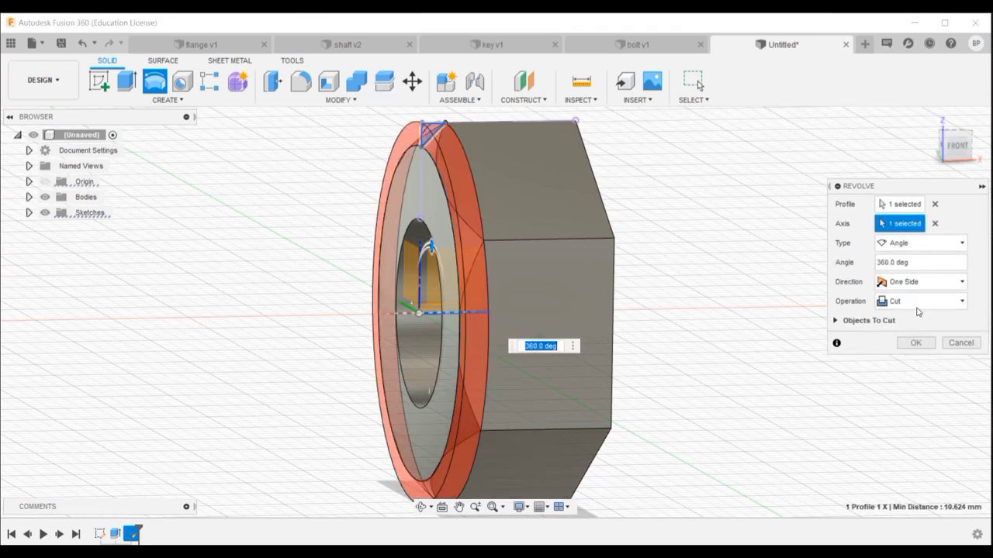
pyautogui.click(915, 342)
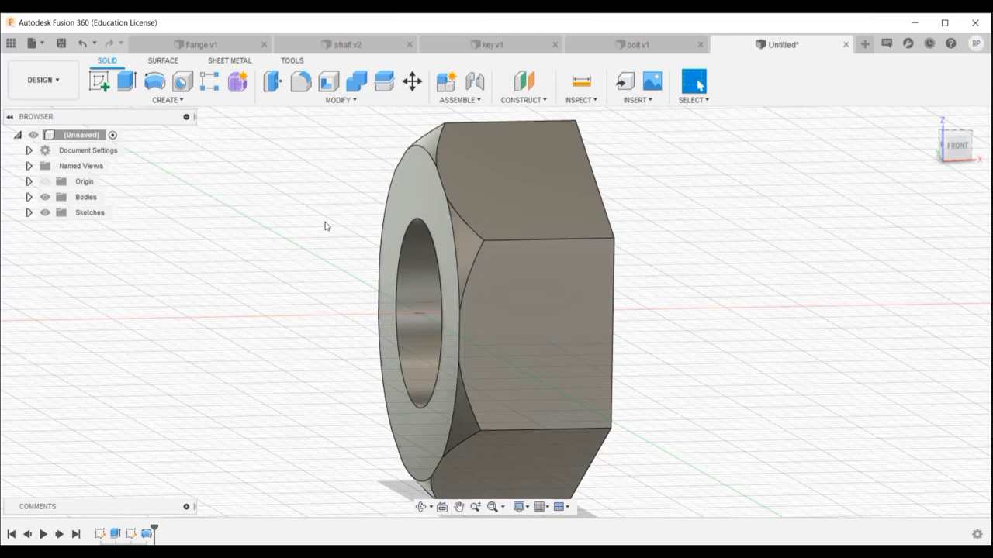
# Add a modeled, full-length M12x1.75 thread to the nut's bore.
pyautogui.click(166, 99)
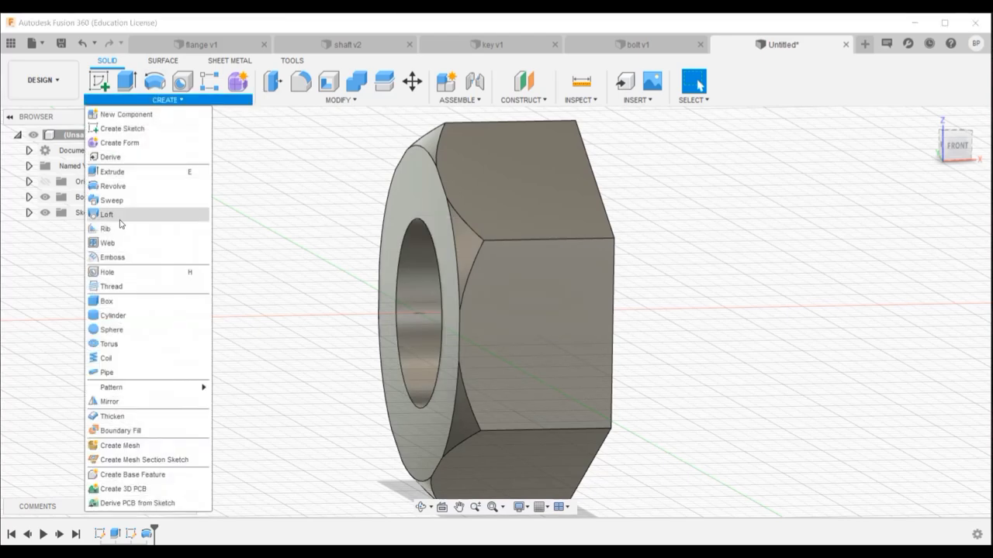
pyautogui.click(120, 286)
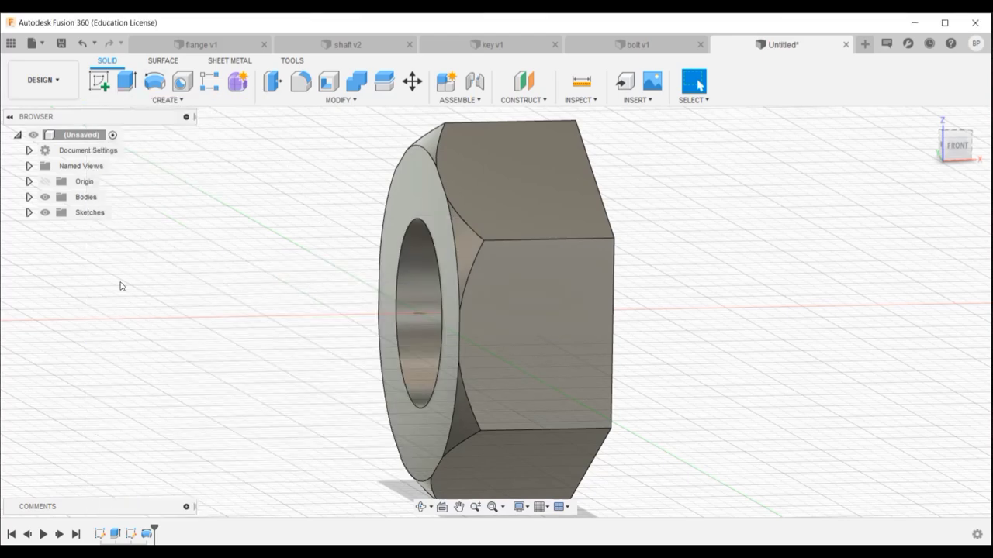
pyautogui.click(418, 295)
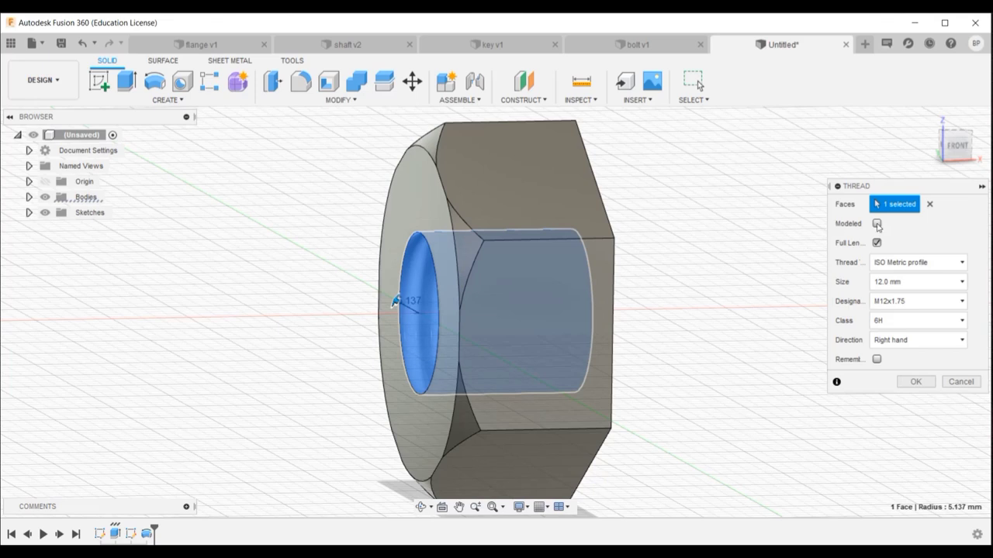
pyautogui.click(876, 225)
pyautogui.click(877, 243)
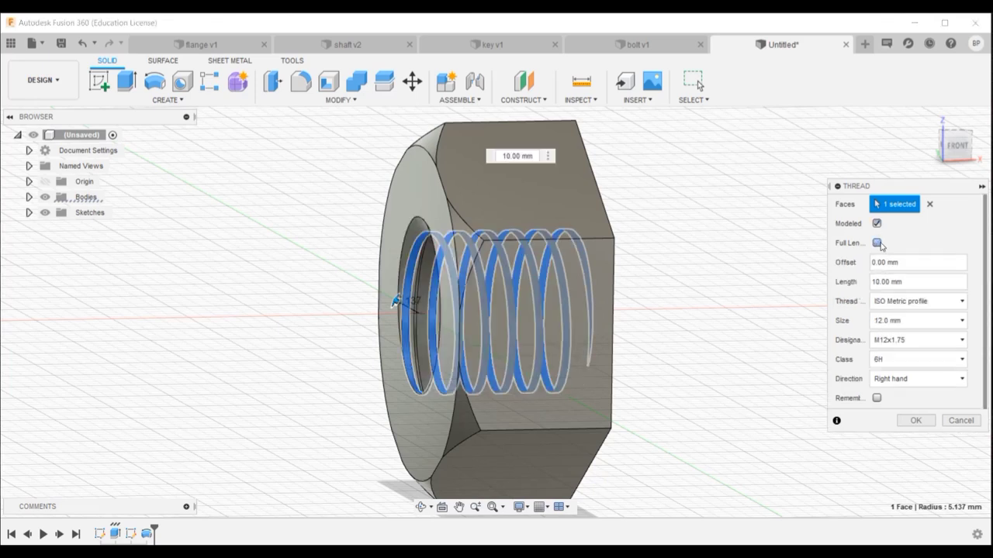
pyautogui.click(877, 243)
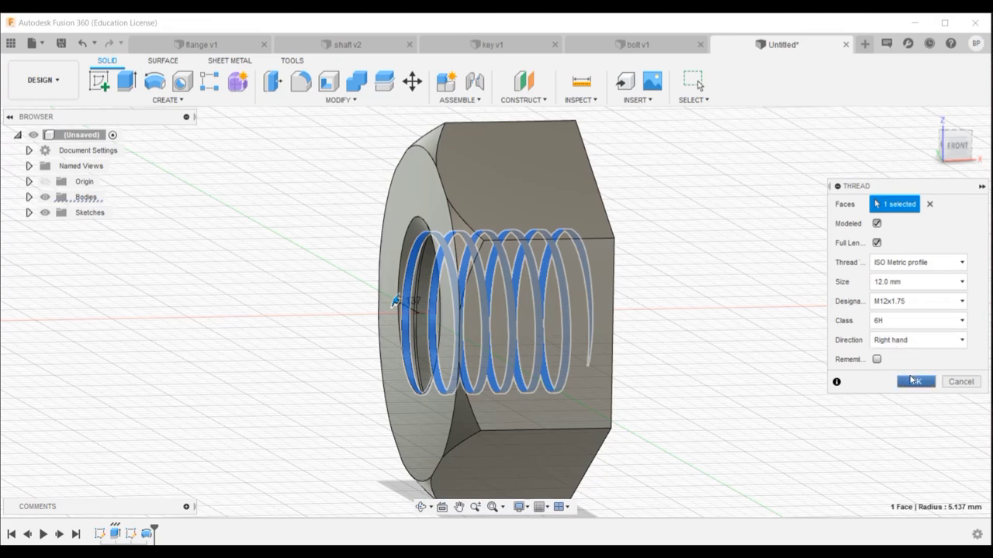
pyautogui.click(915, 381)
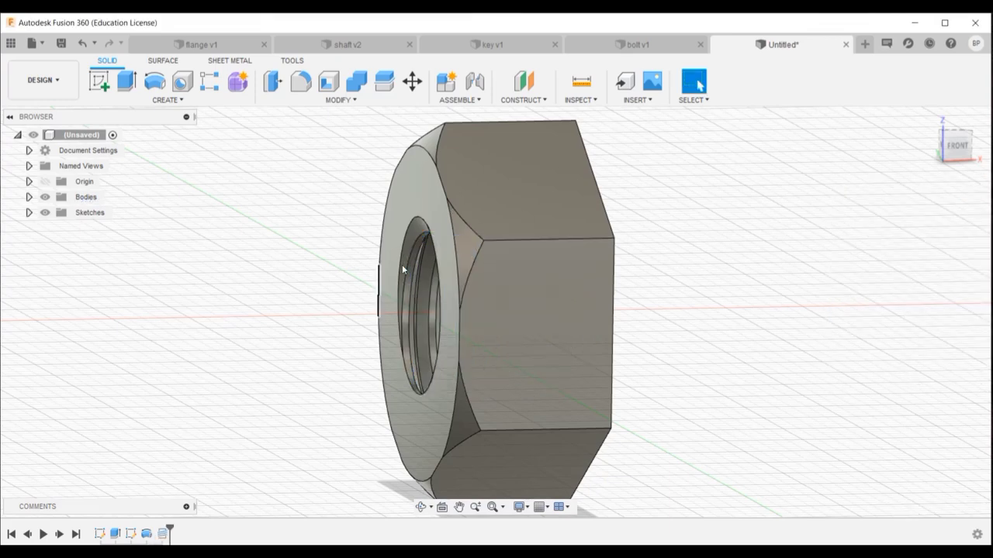
pyautogui.moveTo(466, 294)
pyautogui.keyDown('shift'); pyautogui.mouseDown(button='middle')
pyautogui.moveTo(497, 311)
pyautogui.moveTo(487, 343)
pyautogui.moveTo(463, 281)
pyautogui.mouseUp(button='middle'); pyautogui.keyUp('shift')
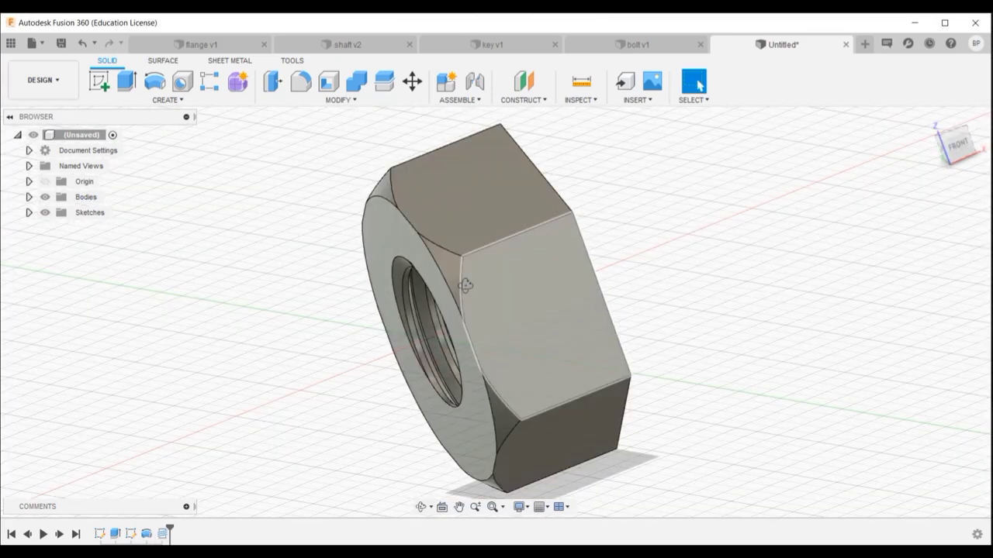
# Assign the Iron, Gray physical material to the nut.
pyautogui.click(377, 101)
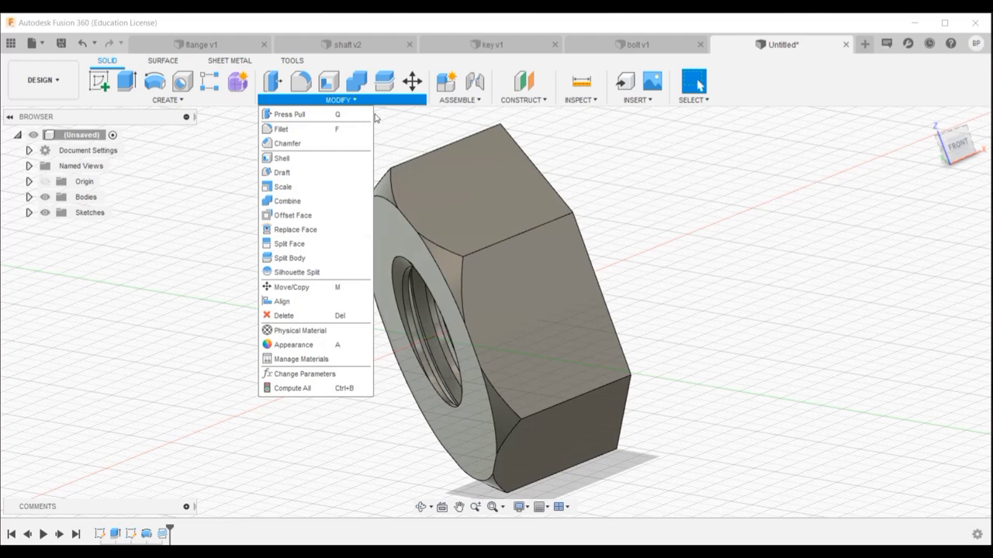
pyautogui.click(301, 329)
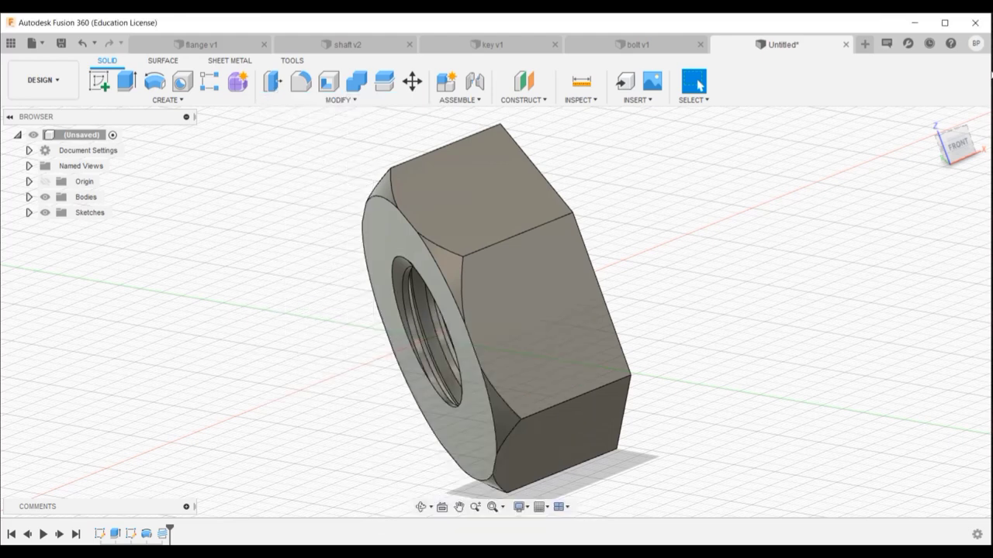
pyautogui.scroll(-10, 861, 326)
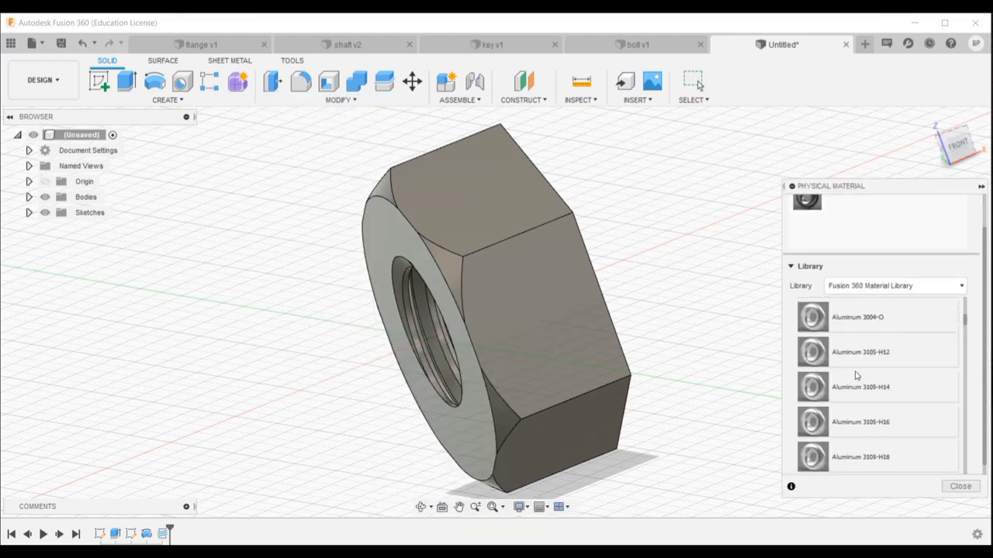
pyautogui.scroll(-15, 856, 376)
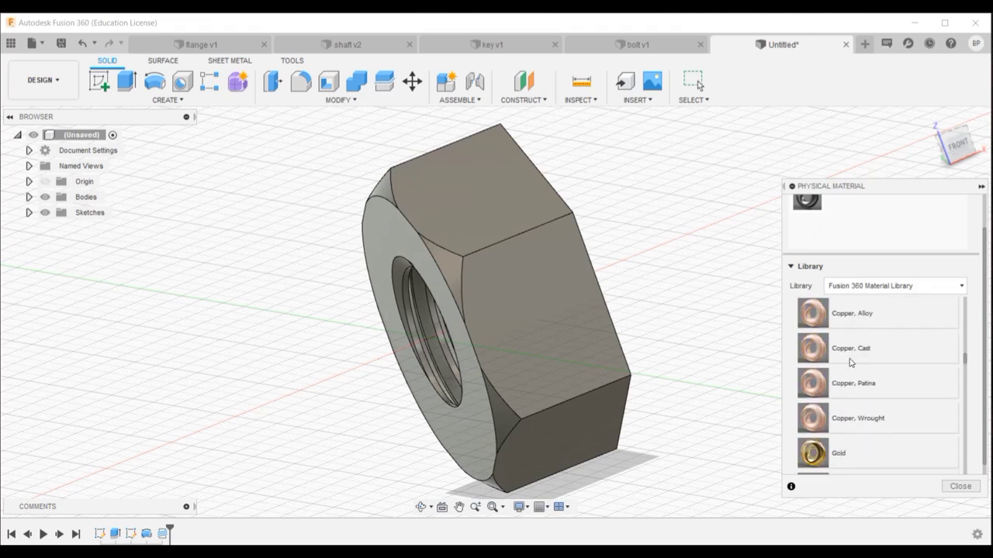
pyautogui.scroll(-8, 850, 362)
pyautogui.moveTo(867, 367); pyautogui.dragTo(530, 354)
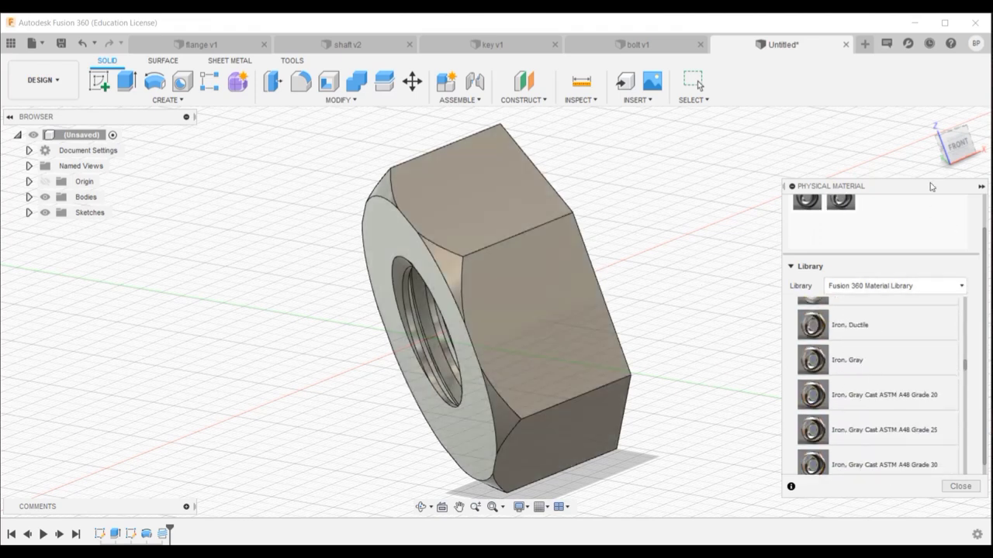
# Save the design as 'nut' in the Flange coupling folder and check the project files.
pyautogui.click(62, 43)
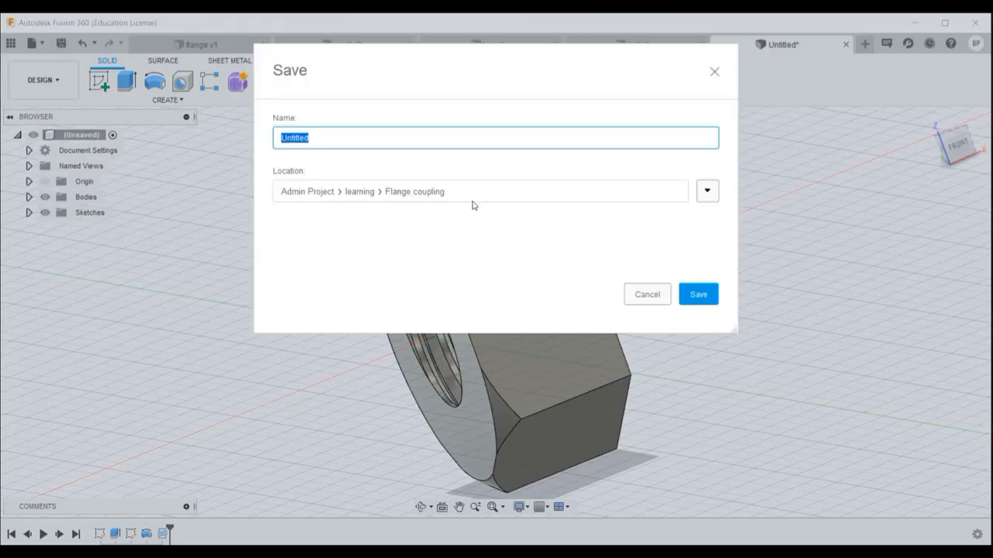
pyautogui.write('nut')
pyautogui.press('Return')
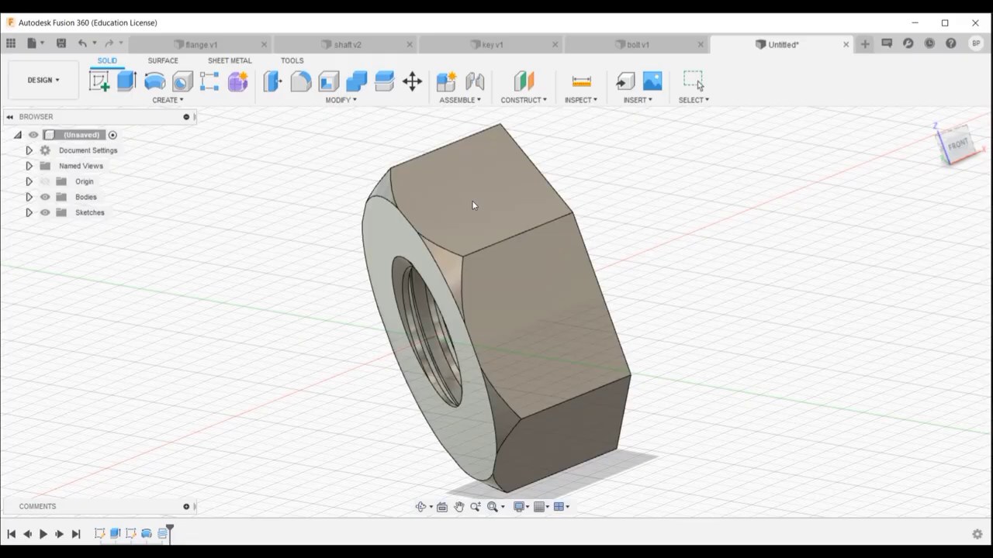
pyautogui.keyDown('shift'); pyautogui.moveTo(453, 177); pyautogui.dragTo(392, 210, button='middle'); pyautogui.keyUp('shift')
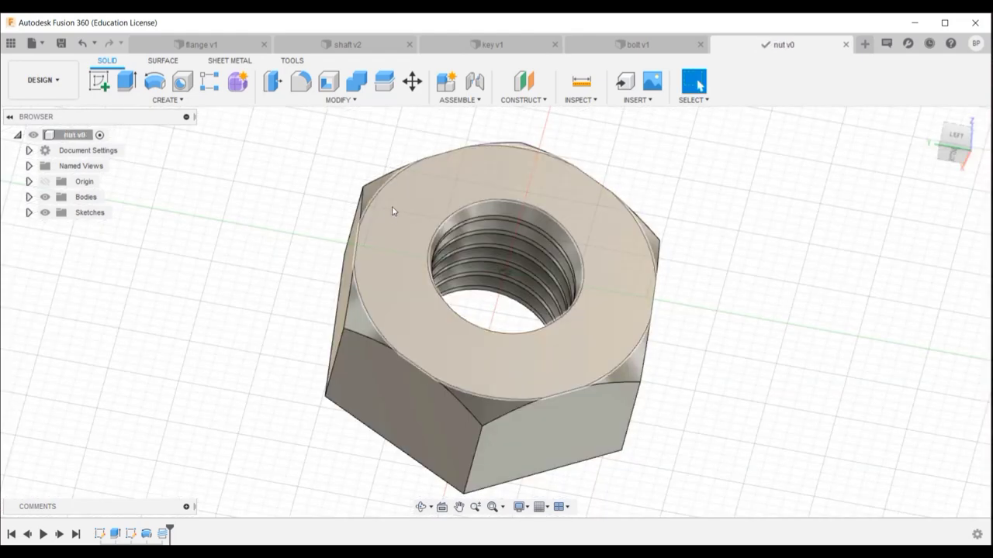
pyautogui.click(17, 44)
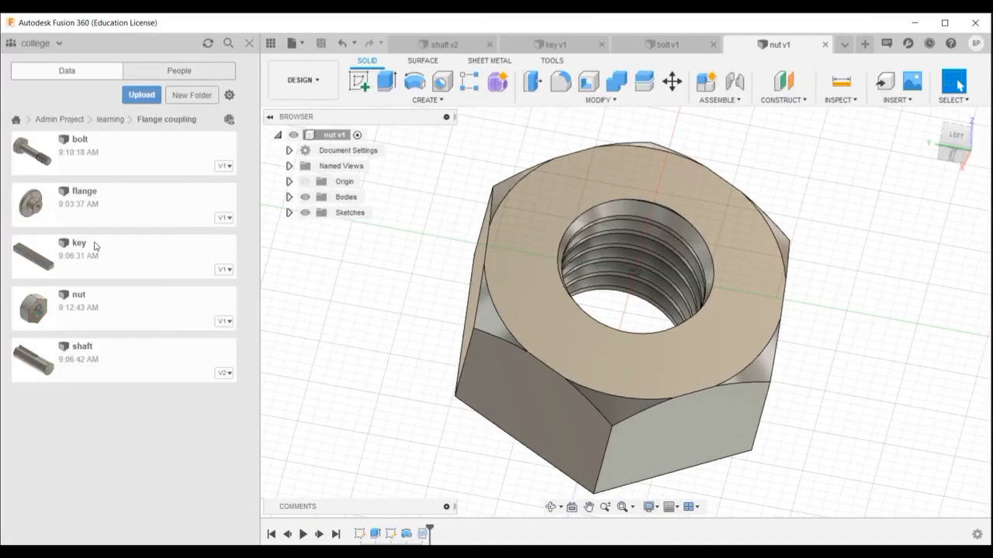
pyautogui.click(270, 43)
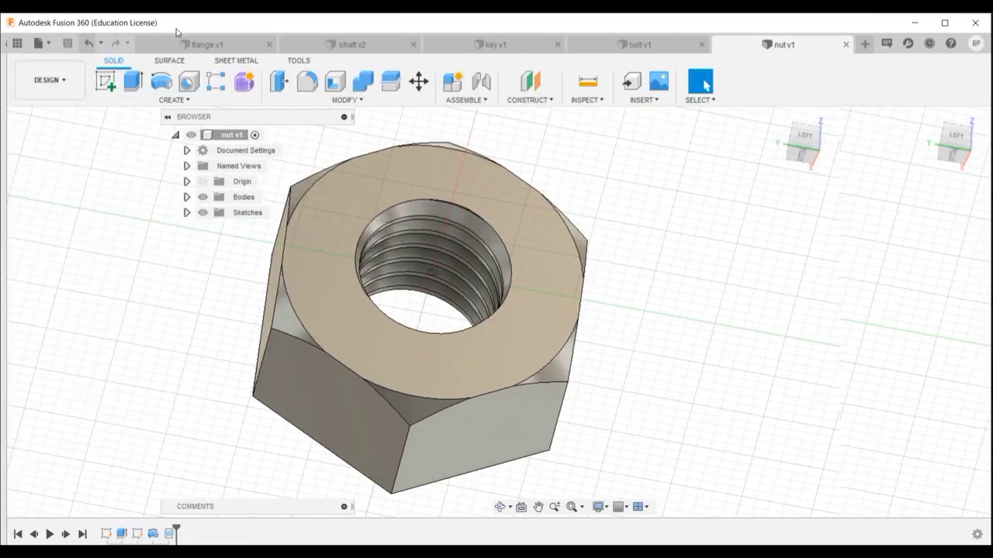
pyautogui.click(35, 45)
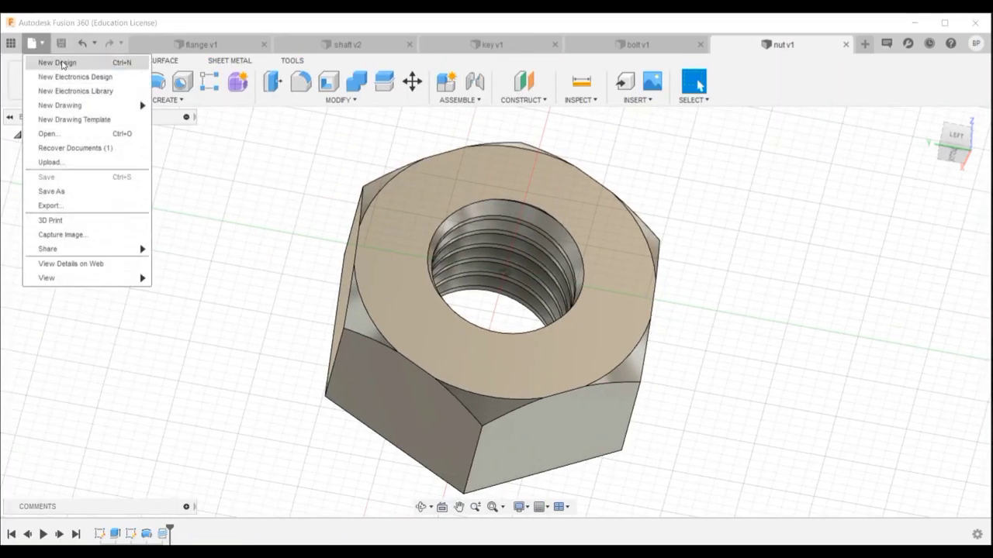
# Create a new design, save it as 'flange coupling assembly', and show the Data Panel.
pyautogui.click(58, 63)
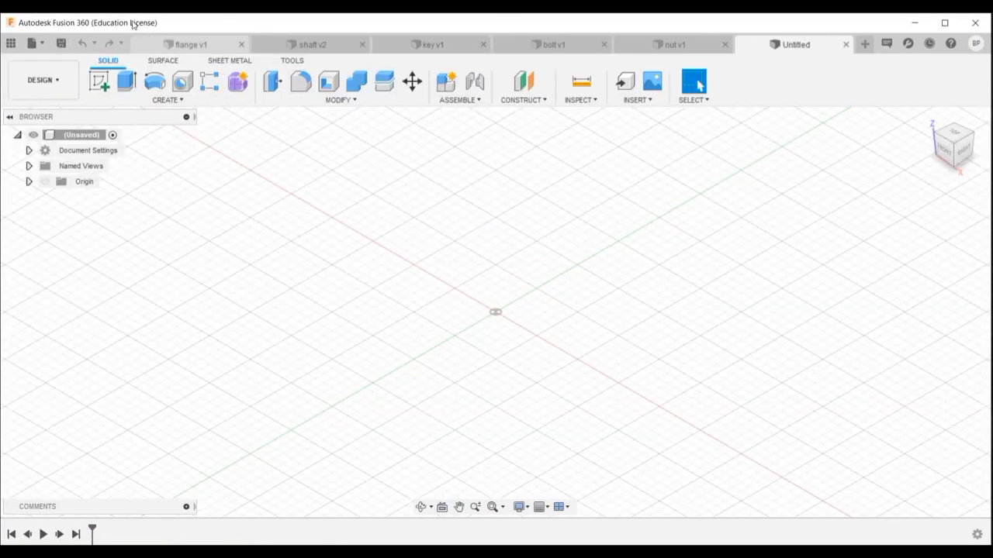
pyautogui.click(62, 44)
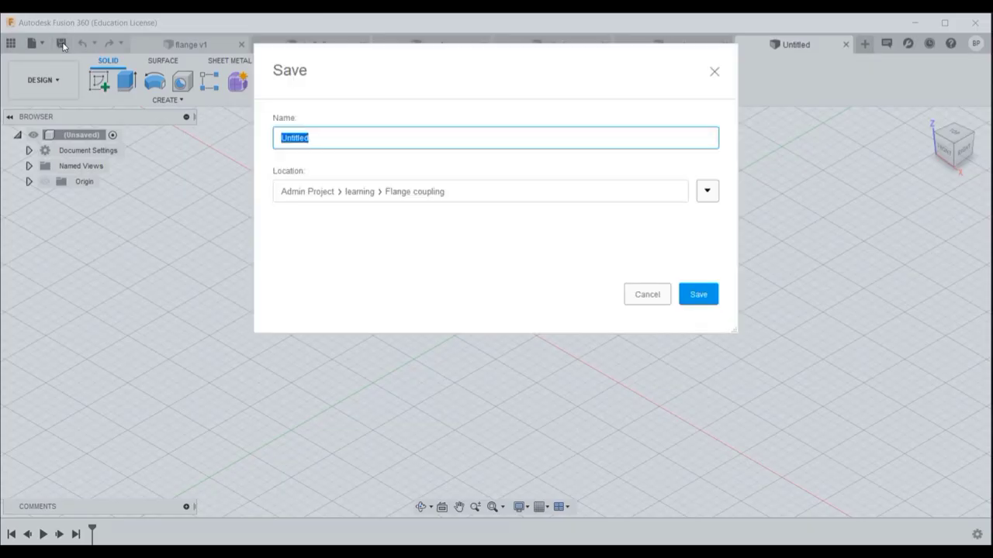
pyautogui.write('flange cou')
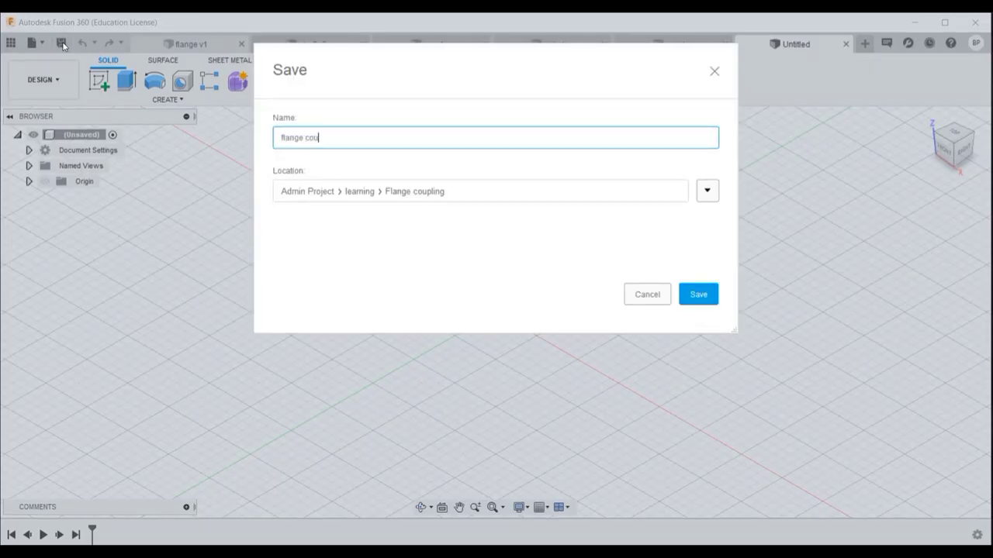
pyautogui.write('pling assembly')
pyautogui.press('Return')
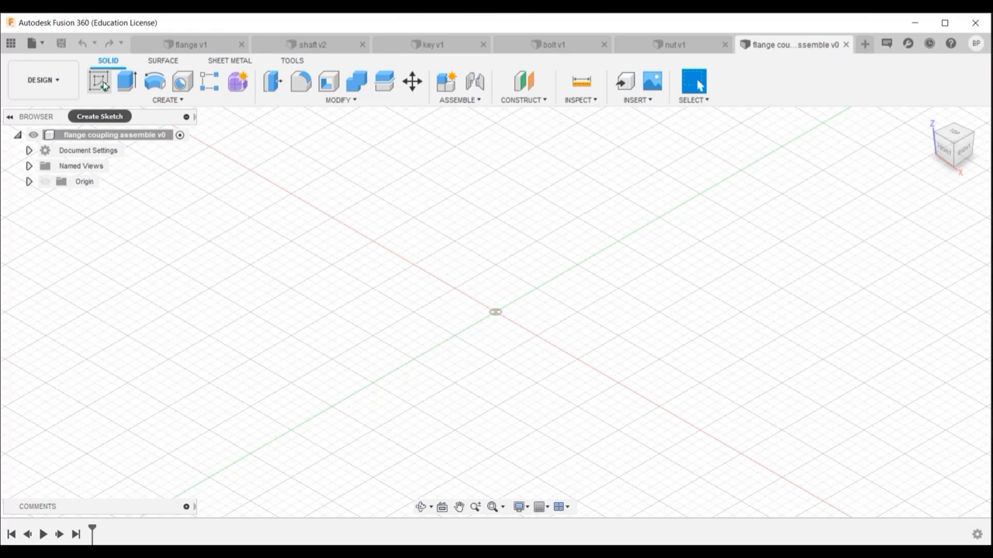
pyautogui.click(11, 43)
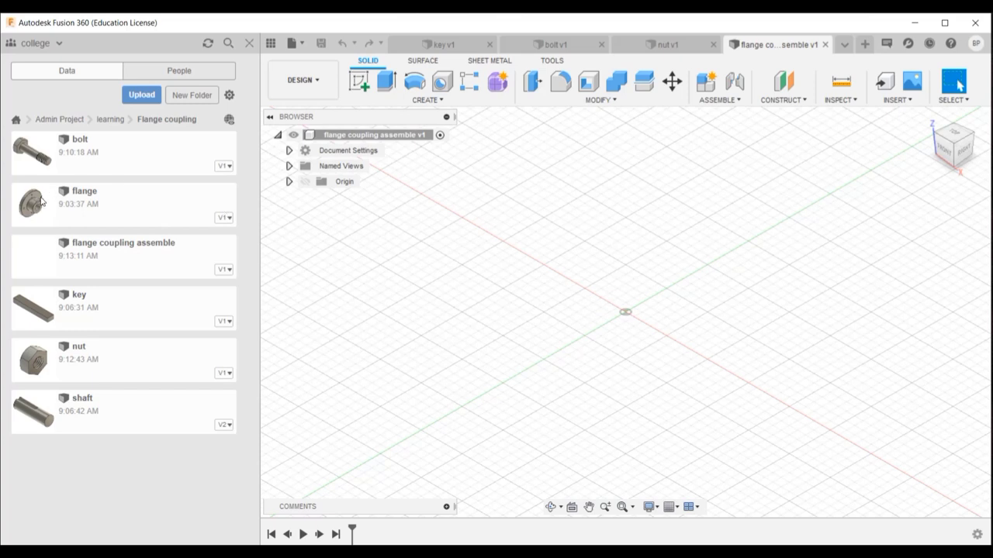
# Insert the flange component into the assembly, leaving it in place.
pyautogui.moveTo(42, 201); pyautogui.dragTo(609, 291)
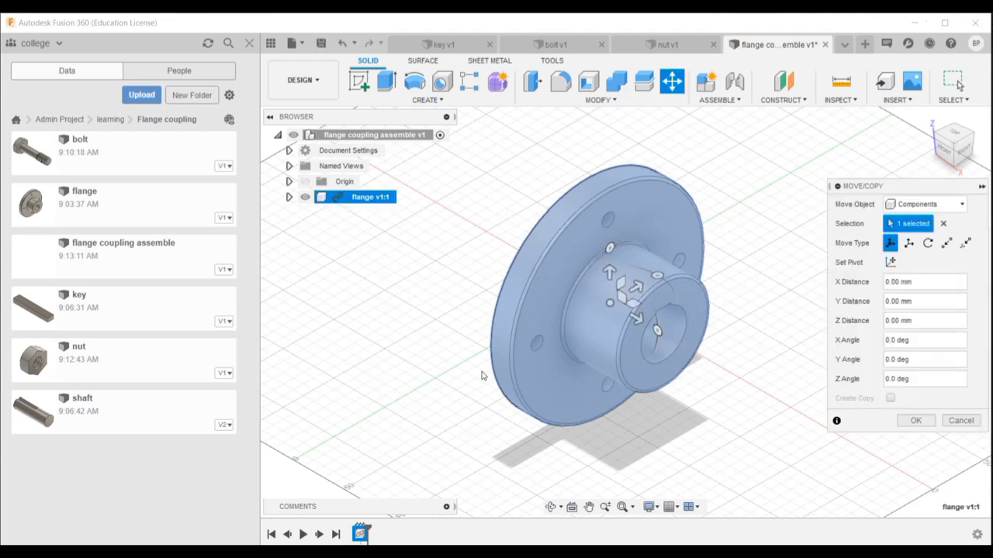
pyautogui.moveTo(610, 302); pyautogui.dragTo(668, 258)
pyautogui.click(960, 420)
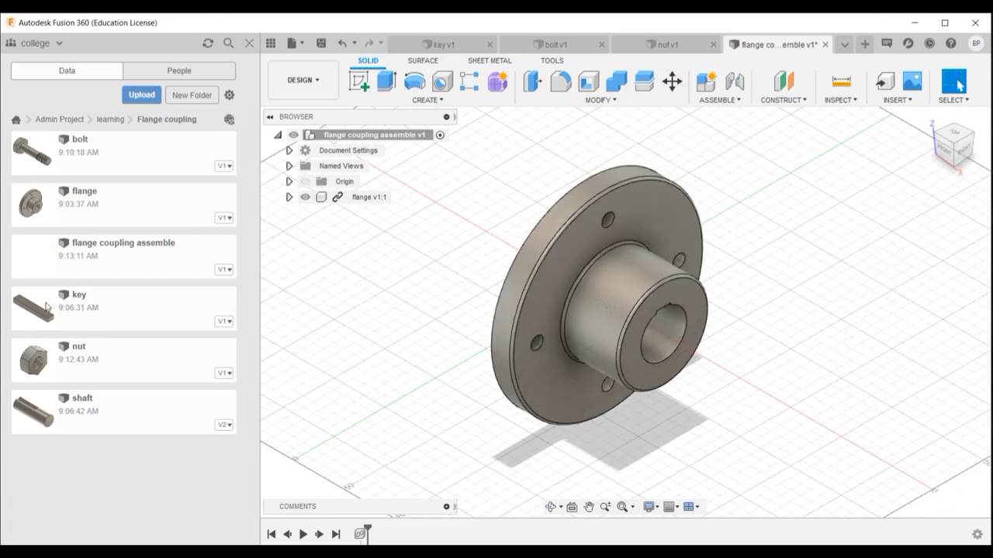
# Insert the key and move it out in front of the flange near its top face.
pyautogui.moveTo(46, 306); pyautogui.dragTo(454, 272)
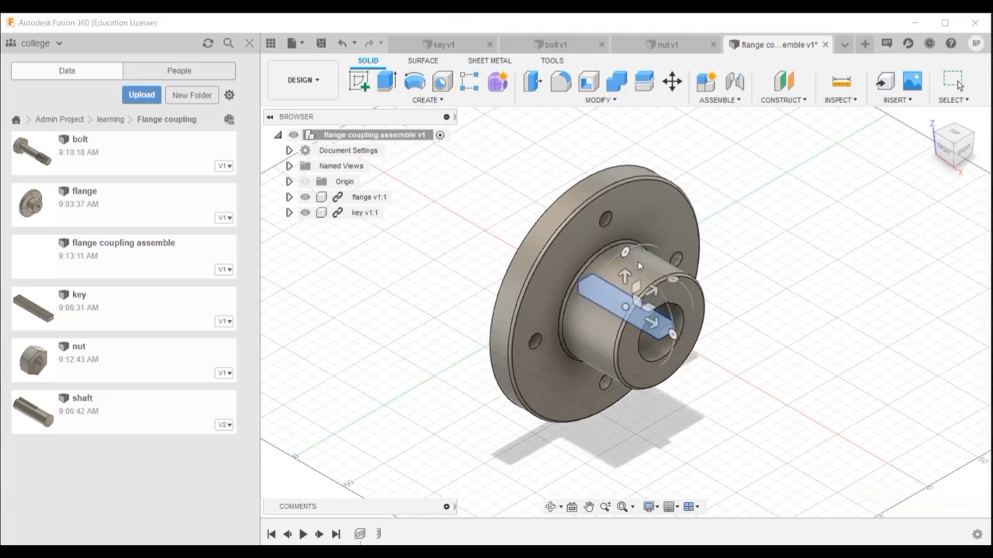
pyautogui.moveTo(628, 308); pyautogui.dragTo(532, 216)
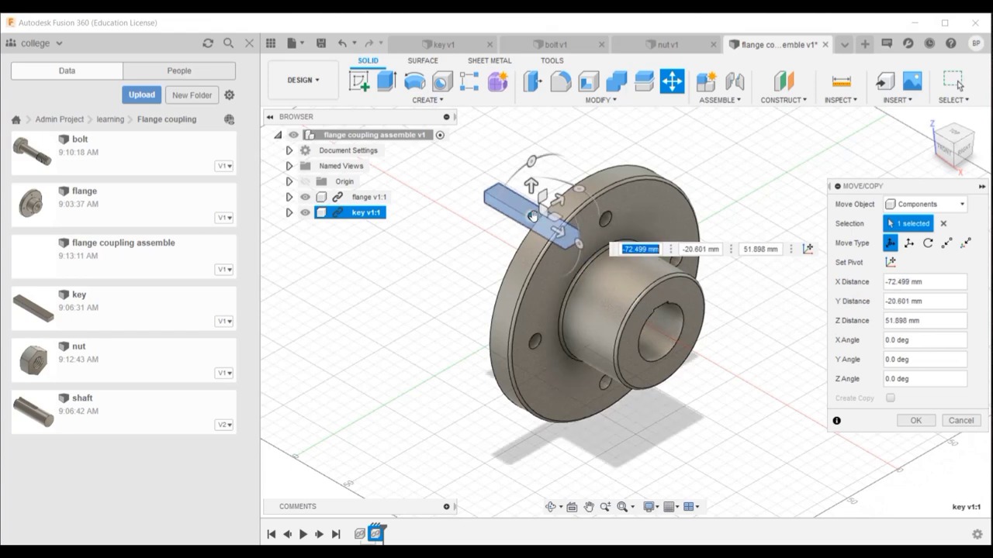
pyautogui.click(915, 420)
pyautogui.keyDown('shift'); pyautogui.moveTo(522, 320); pyautogui.dragTo(561, 260, button='middle'); pyautogui.keyUp('shift')
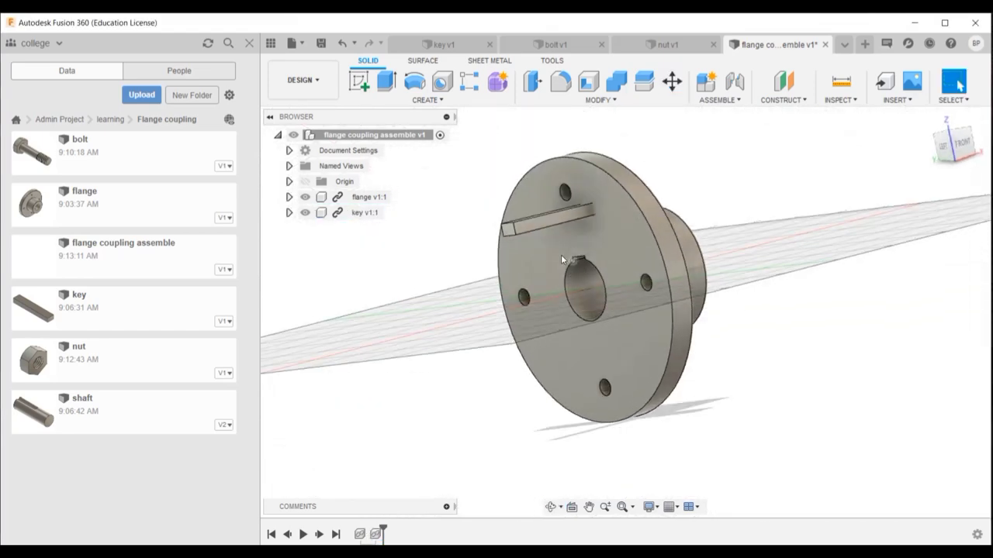
# Joint the key's end face to the flange keyway so the key seats in the bore.
pyautogui.click(966, 145)
pyautogui.scroll(5, 560, 203)
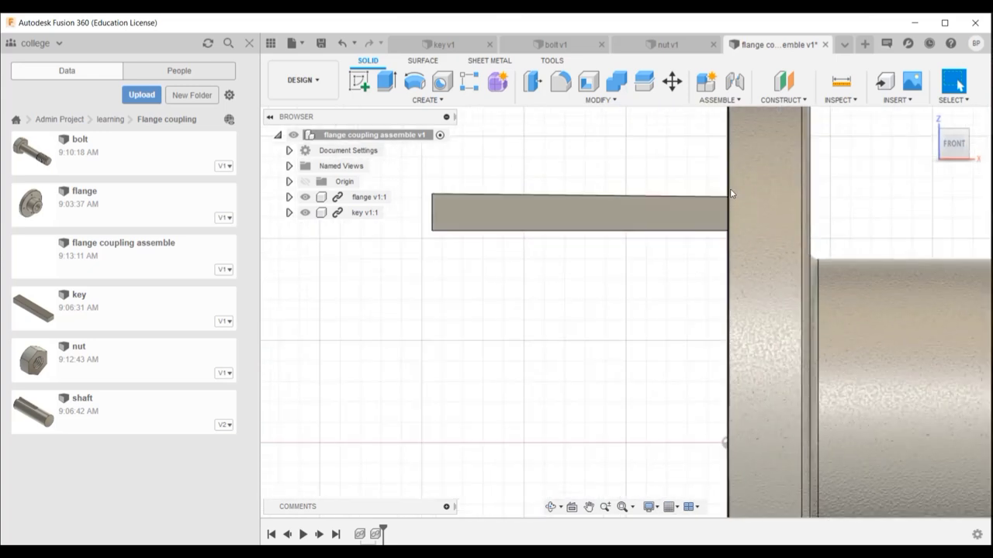
pyautogui.scroll(-5, 554, 204)
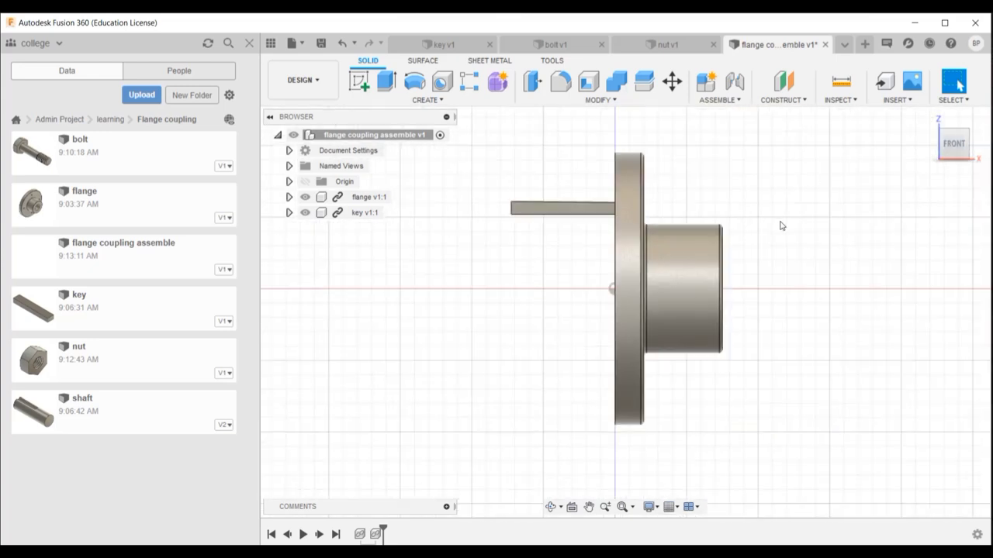
pyautogui.moveTo(781, 225)
pyautogui.keyDown('shift'); pyautogui.mouseDown(button='middle')
pyautogui.moveTo(804, 224)
pyautogui.moveTo(783, 210)
pyautogui.mouseUp(button='middle'); pyautogui.keyUp('shift')
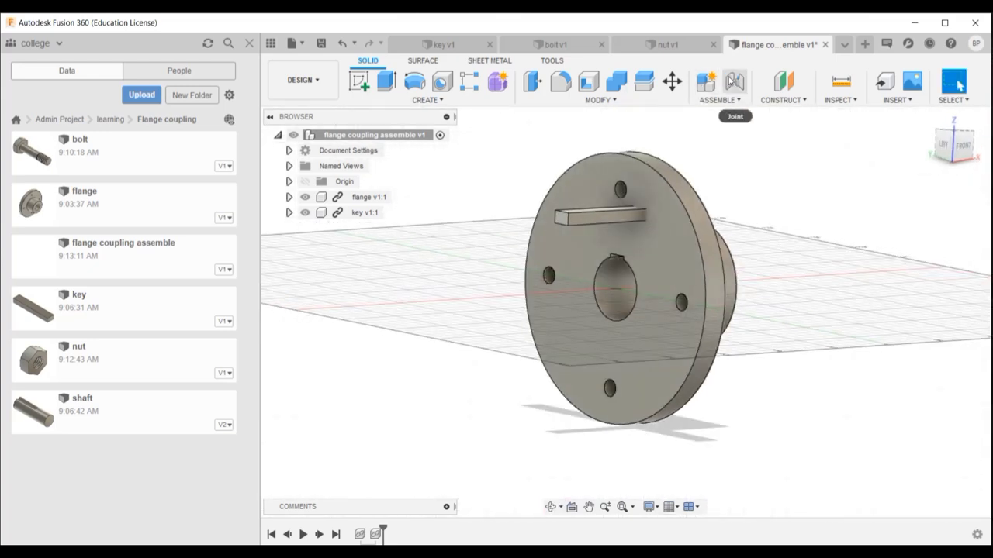
pyautogui.click(729, 81)
pyautogui.scroll(3, 563, 217)
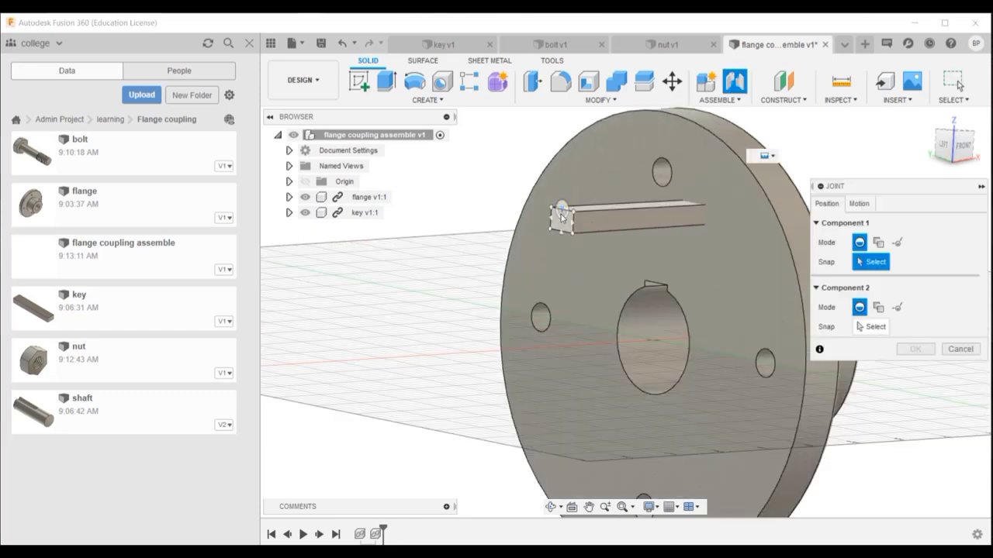
pyautogui.click(562, 218)
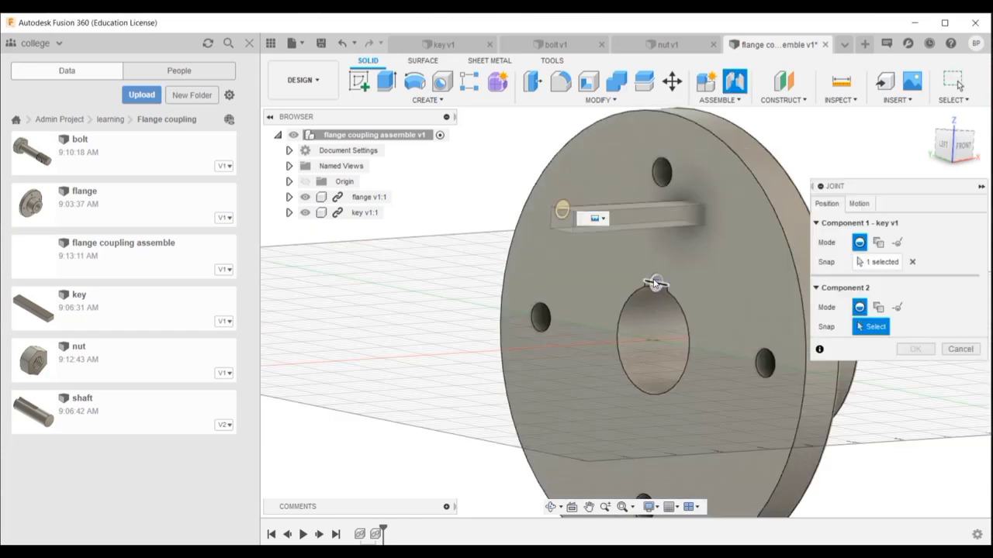
pyautogui.click(654, 283)
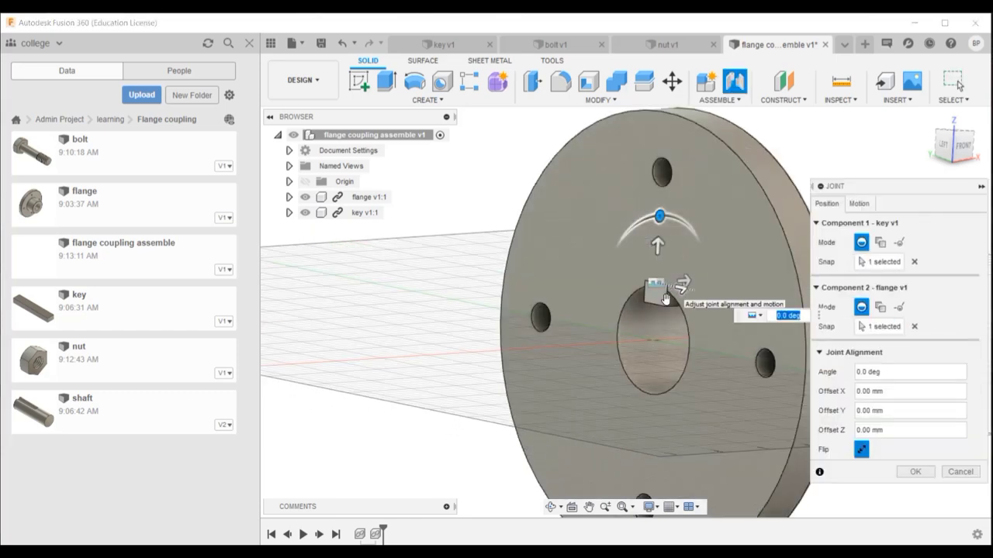
pyautogui.scroll(-3, 667, 290)
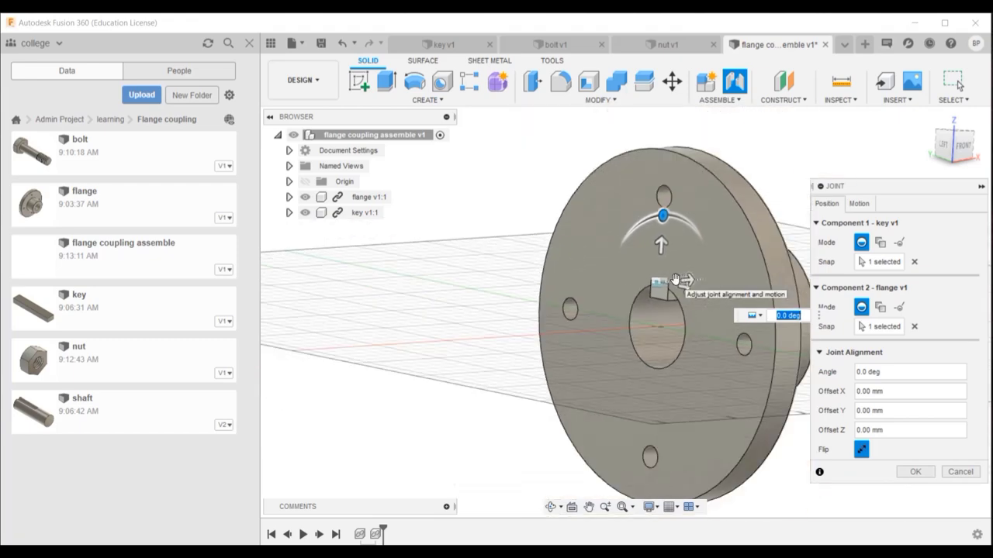
pyautogui.scroll(-2, 677, 279)
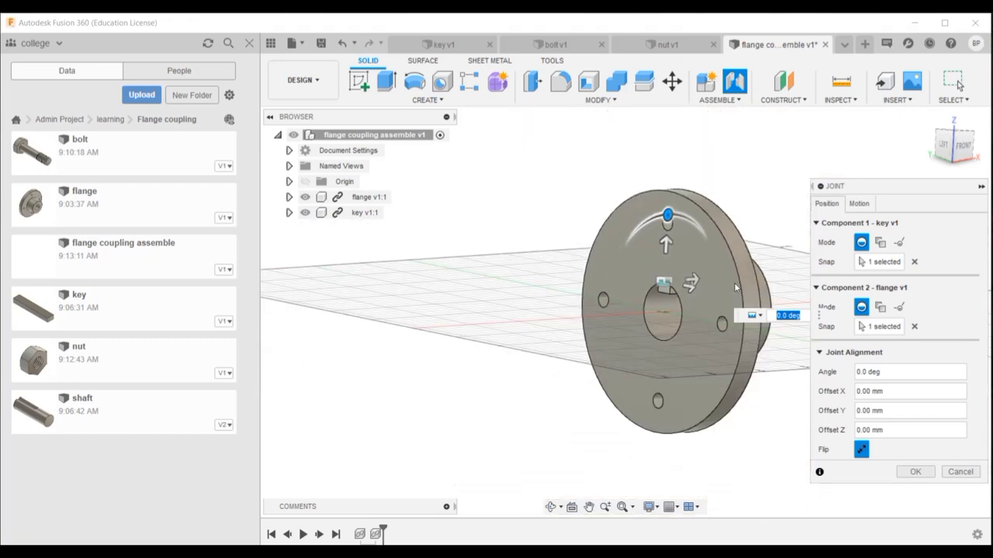
pyautogui.click(922, 476)
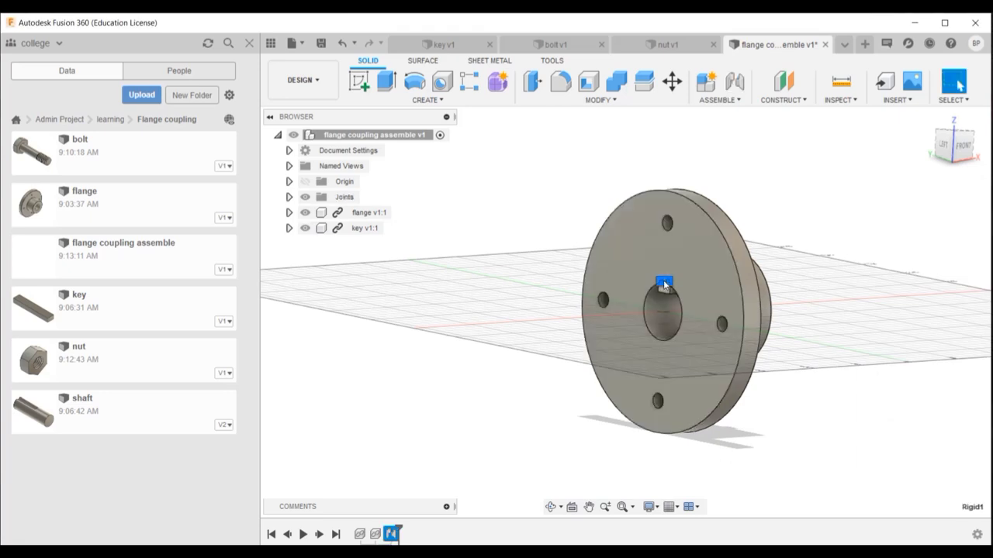
pyautogui.click(837, 202)
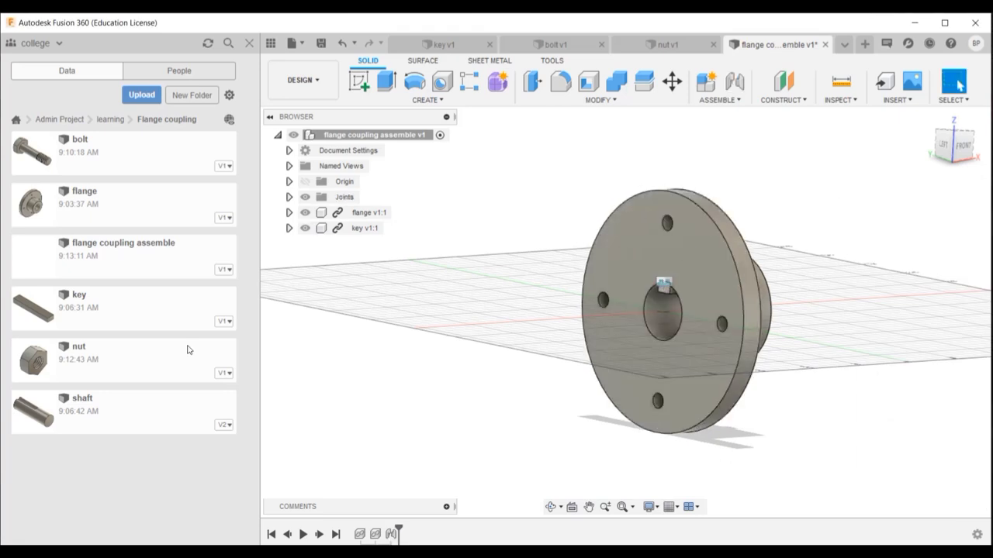
# Insert the shaft component and move it in front of the flange bore.
pyautogui.moveTo(51, 400); pyautogui.dragTo(541, 293)
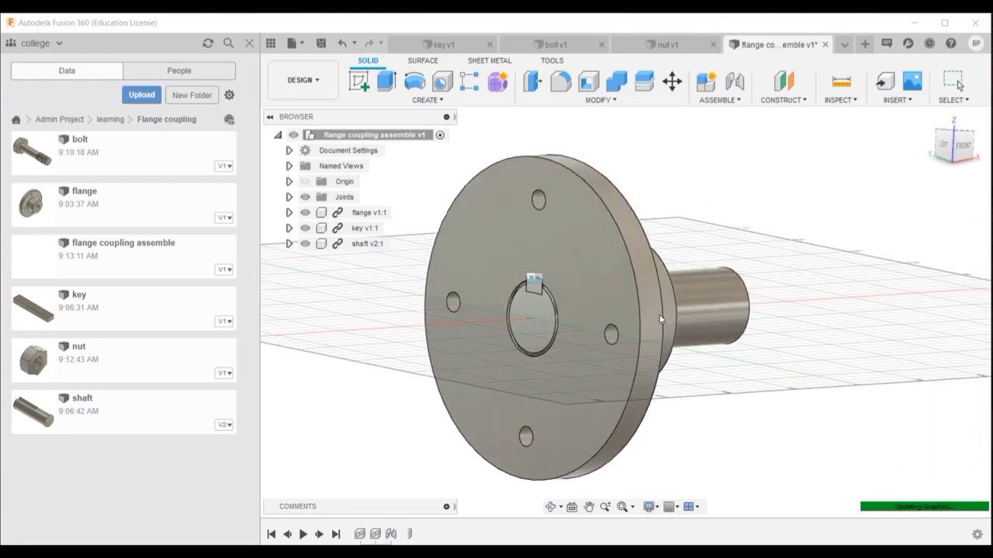
pyautogui.moveTo(632, 315); pyautogui.dragTo(500, 323)
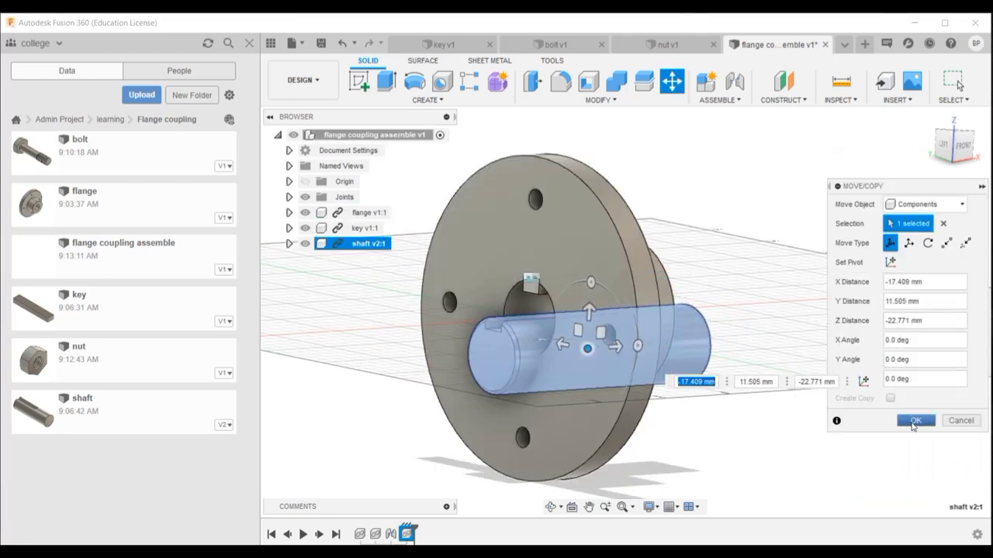
pyautogui.click(915, 421)
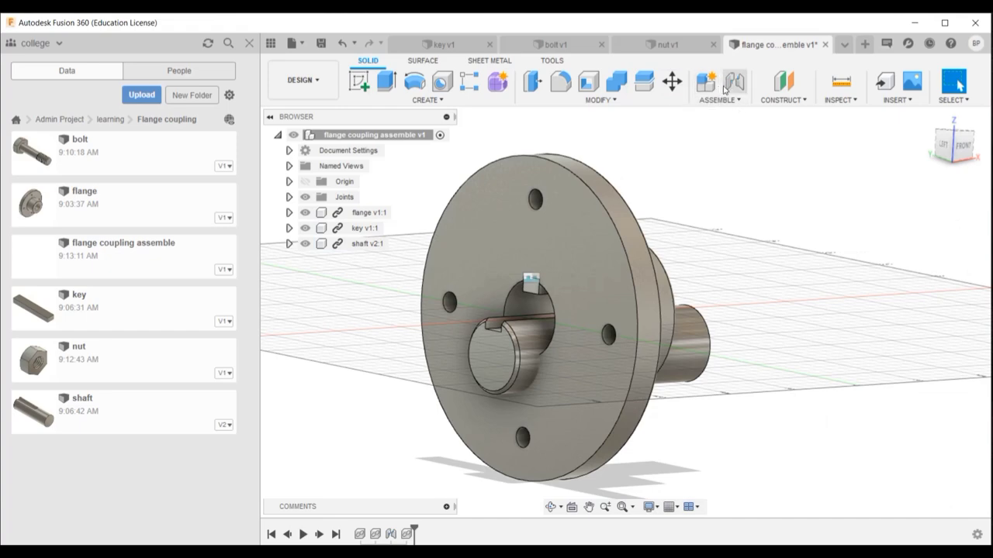
pyautogui.click(726, 89)
pyautogui.scroll(5, 487, 348)
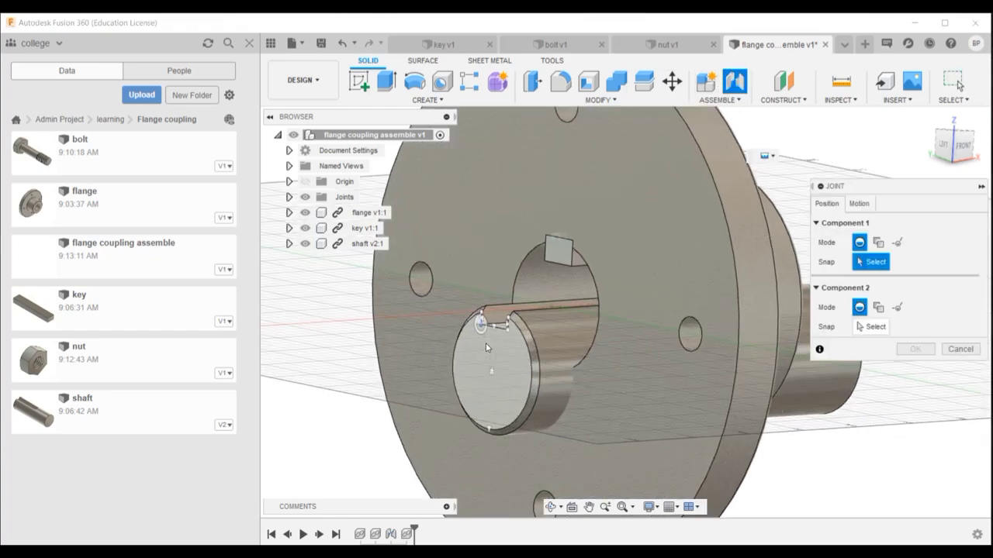
# Joint the shaft's end face to the key so the shaft runs through the flange bore.
pyautogui.click(494, 329)
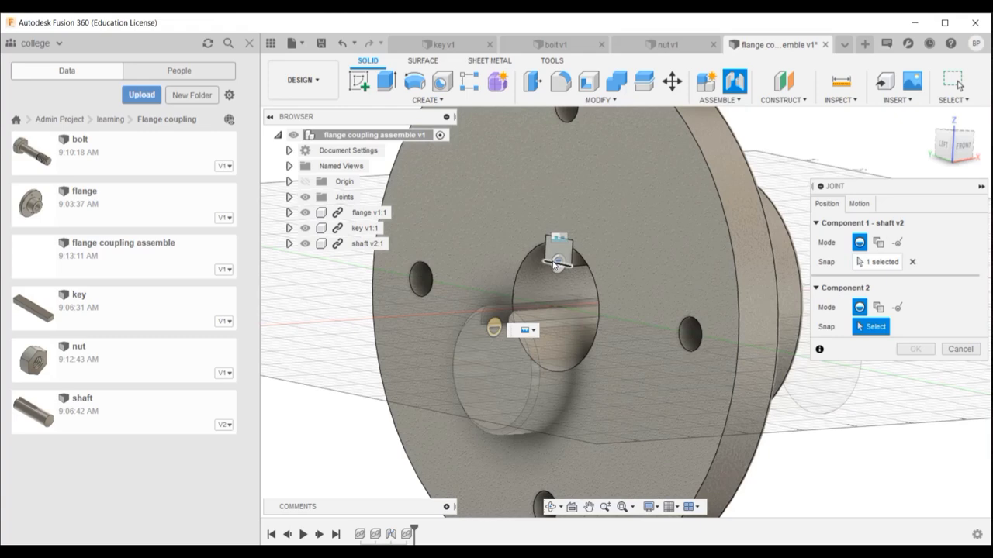
pyautogui.click(557, 264)
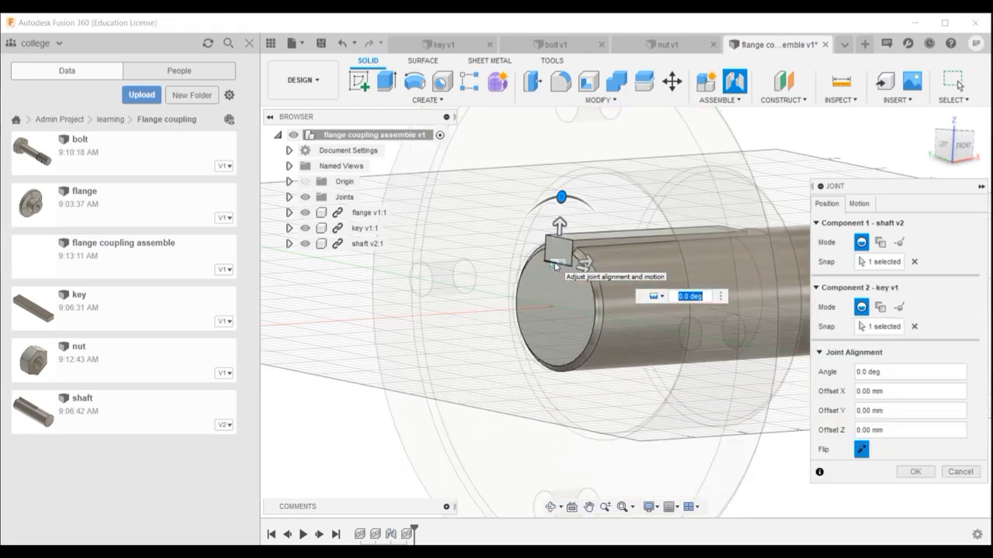
pyautogui.click(915, 471)
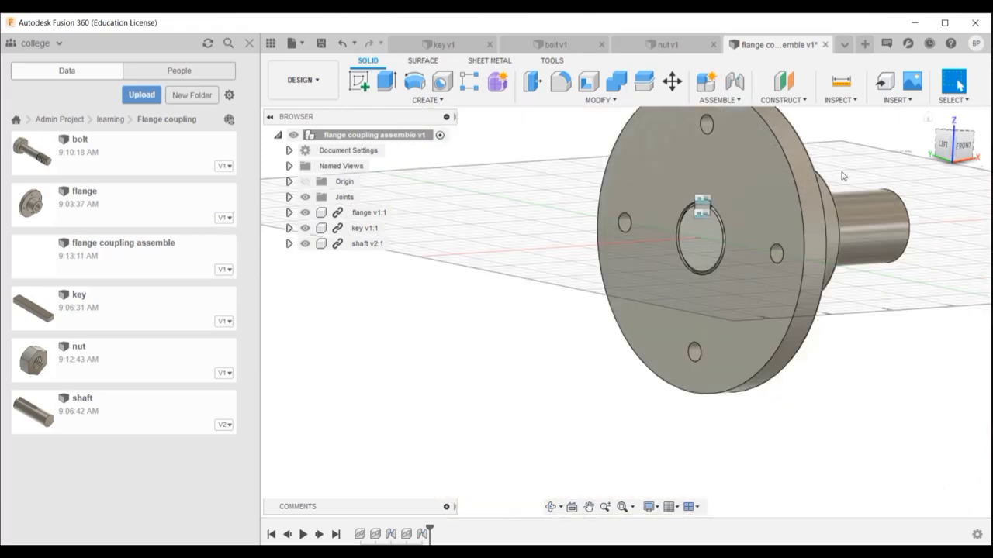
pyautogui.keyDown('shift'); pyautogui.moveTo(843, 176); pyautogui.dragTo(722, 221, button='middle'); pyautogui.keyUp('shift')
# Insert a second flange and pull it clear of the original.
pyautogui.press('Escape')
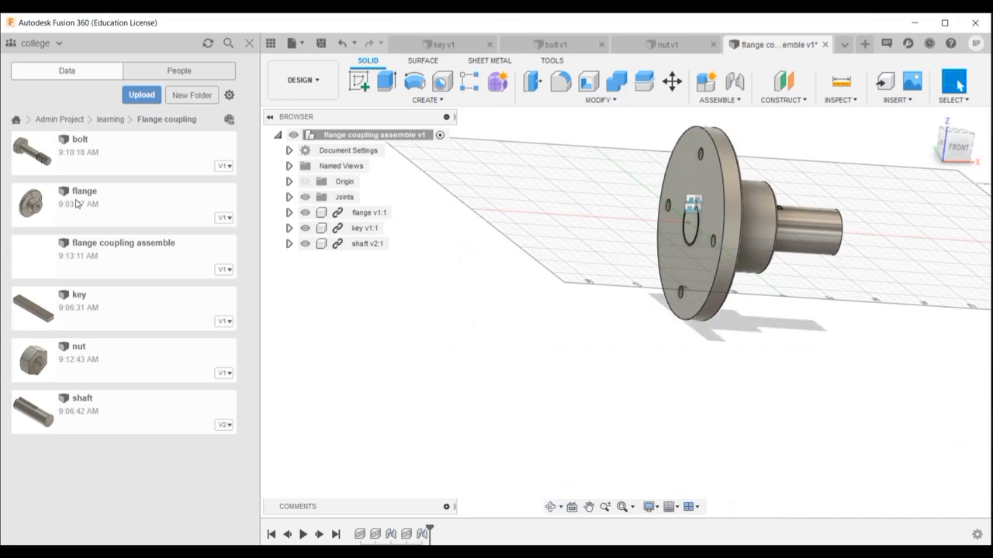
pyautogui.moveTo(77, 203); pyautogui.dragTo(494, 172)
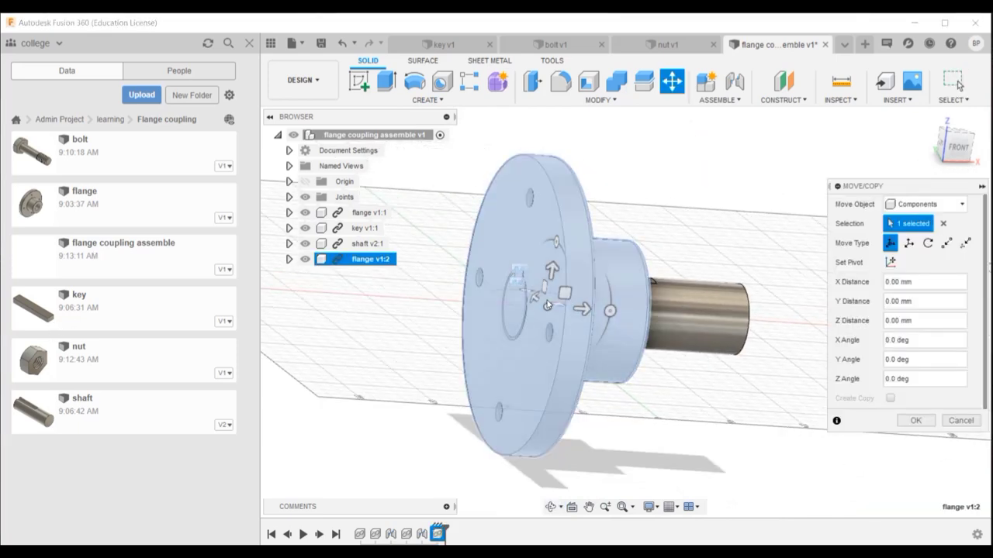
pyautogui.moveTo(547, 304); pyautogui.dragTo(440, 277)
pyautogui.scroll(-2, 465, 268)
pyautogui.scroll(-3, 440, 277)
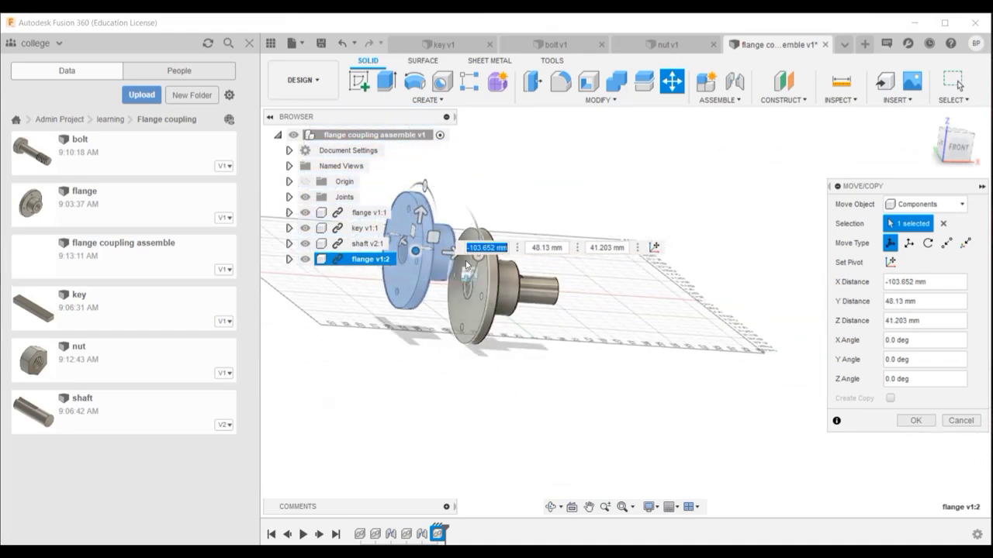
# Rotate the second flange 180° and position it opposite the first flange.
pyautogui.moveTo(474, 257); pyautogui.dragTo(356, 253)
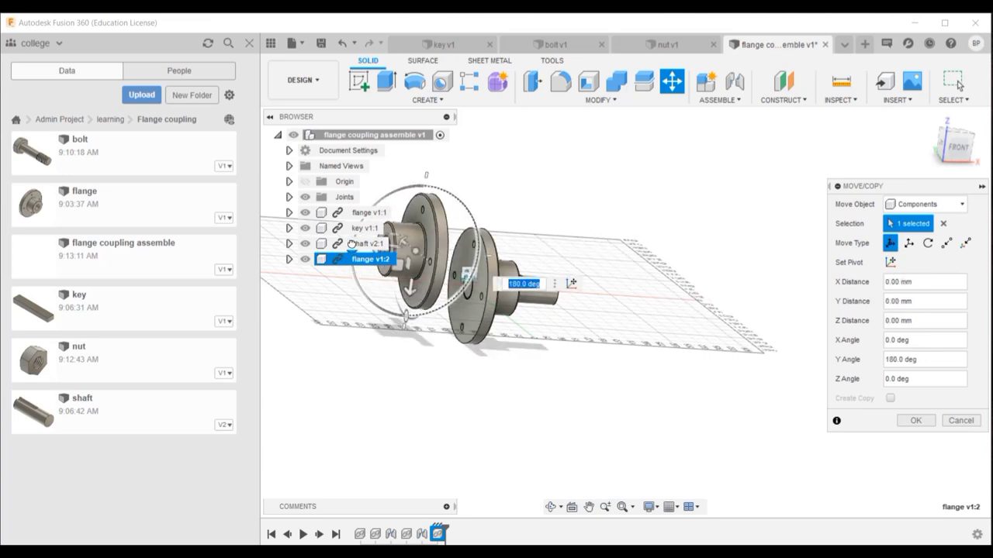
pyautogui.scroll(3, 406, 255)
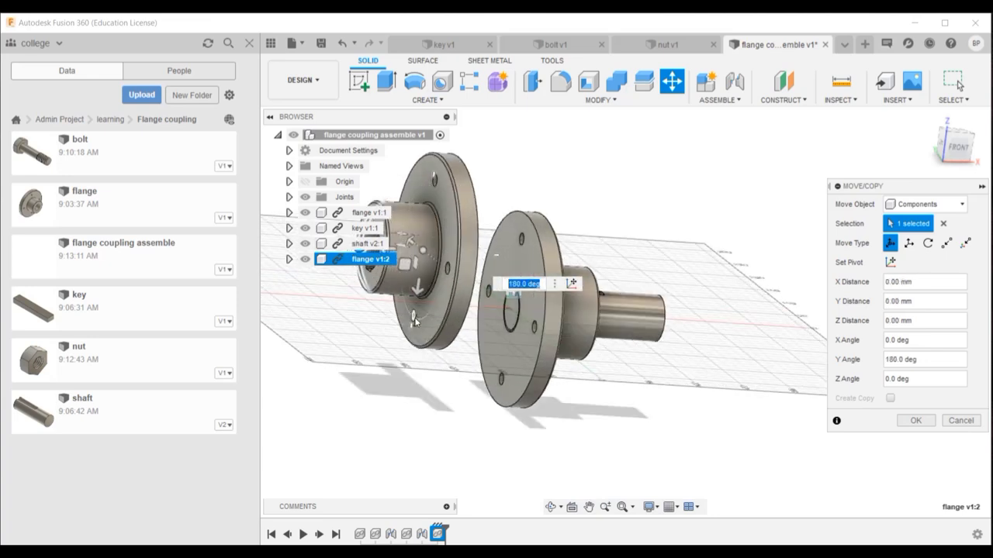
pyautogui.moveTo(411, 302); pyautogui.dragTo(446, 266)
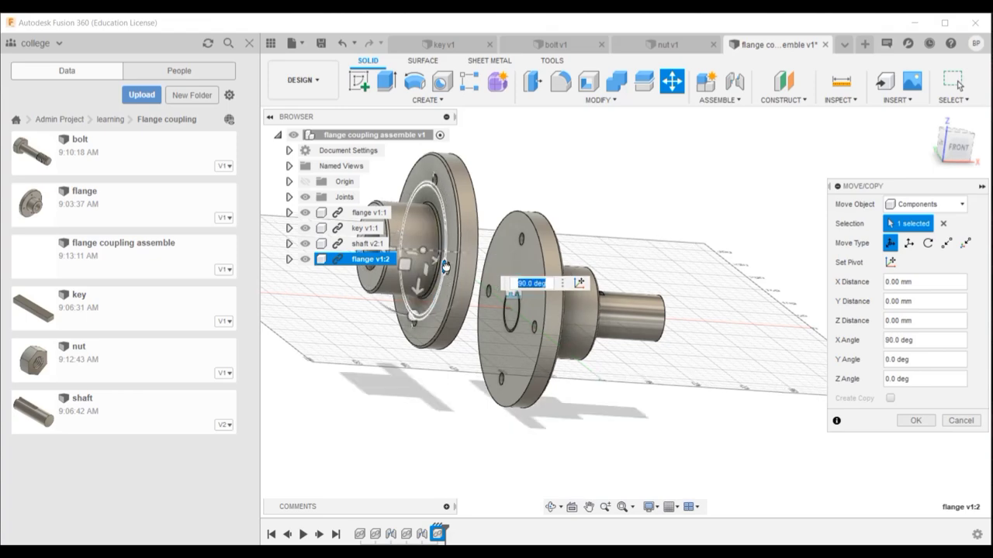
pyautogui.keyDown('shift'); pyautogui.moveTo(656, 288); pyautogui.dragTo(611, 284, button='middle'); pyautogui.keyUp('shift')
pyautogui.keyDown('shift'); pyautogui.moveTo(542, 256); pyautogui.dragTo(667, 246, button='middle'); pyautogui.keyUp('shift')
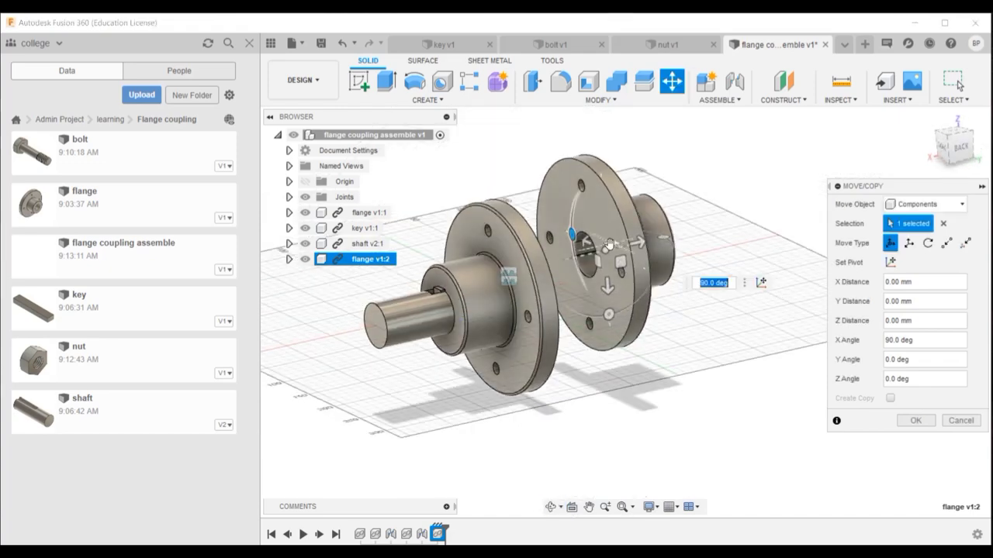
pyautogui.moveTo(605, 248); pyautogui.dragTo(673, 231)
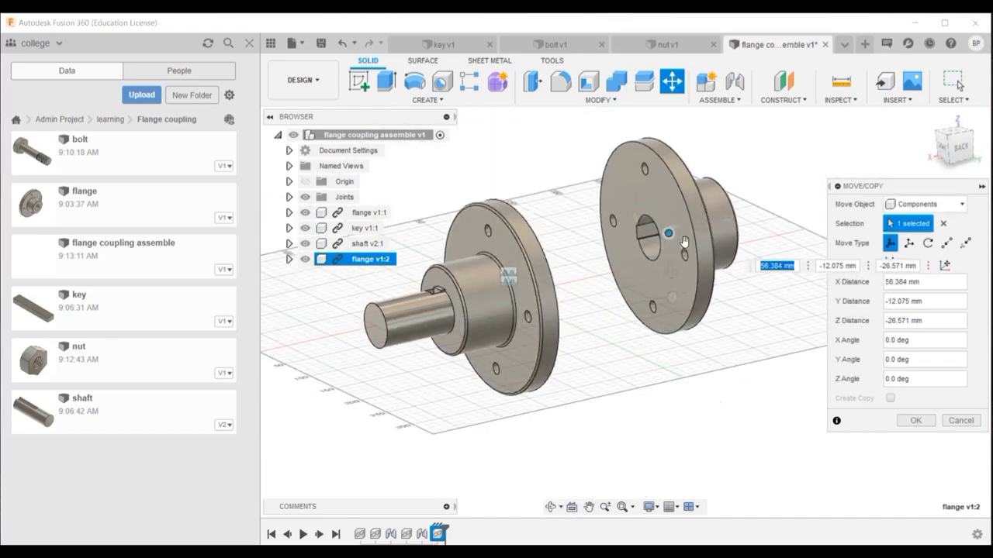
pyautogui.click(915, 420)
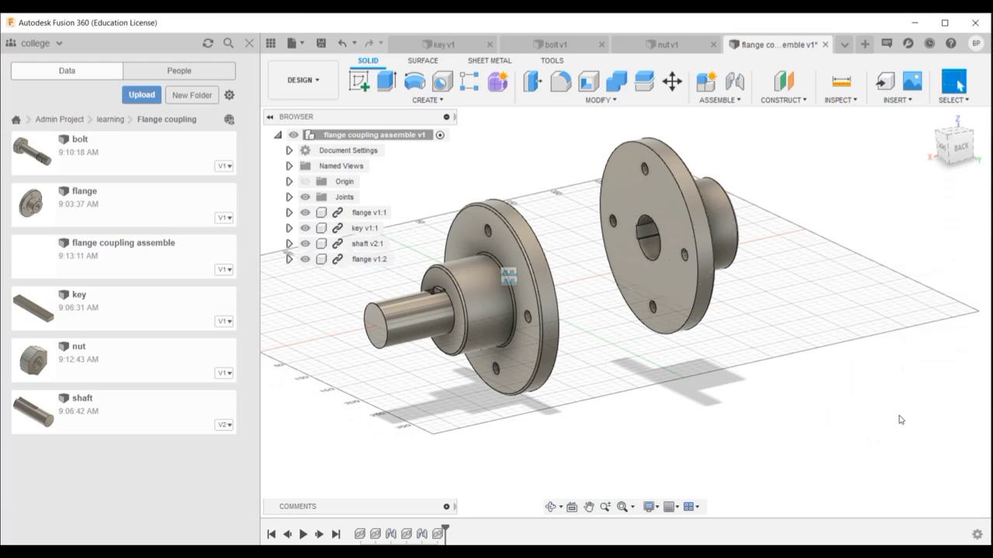
# Insert another key copy and move it toward the second flange.
pyautogui.moveTo(155, 317); pyautogui.dragTo(438, 287)
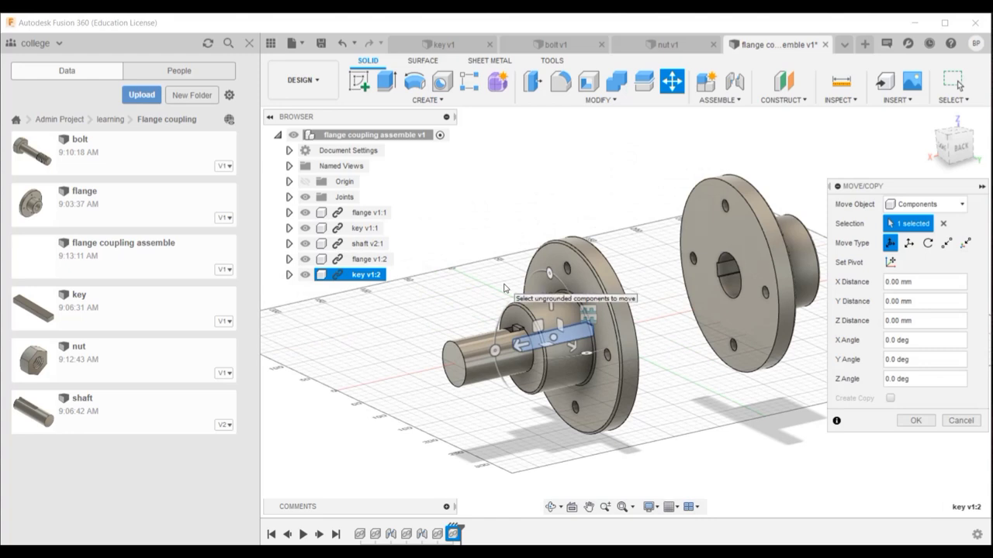
pyautogui.moveTo(587, 338); pyautogui.dragTo(658, 339)
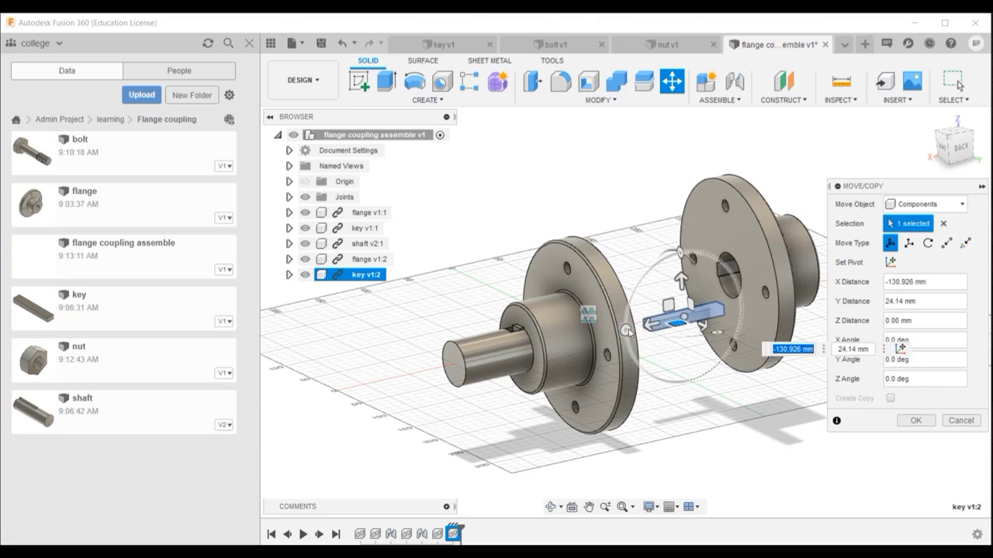
pyautogui.click(626, 329)
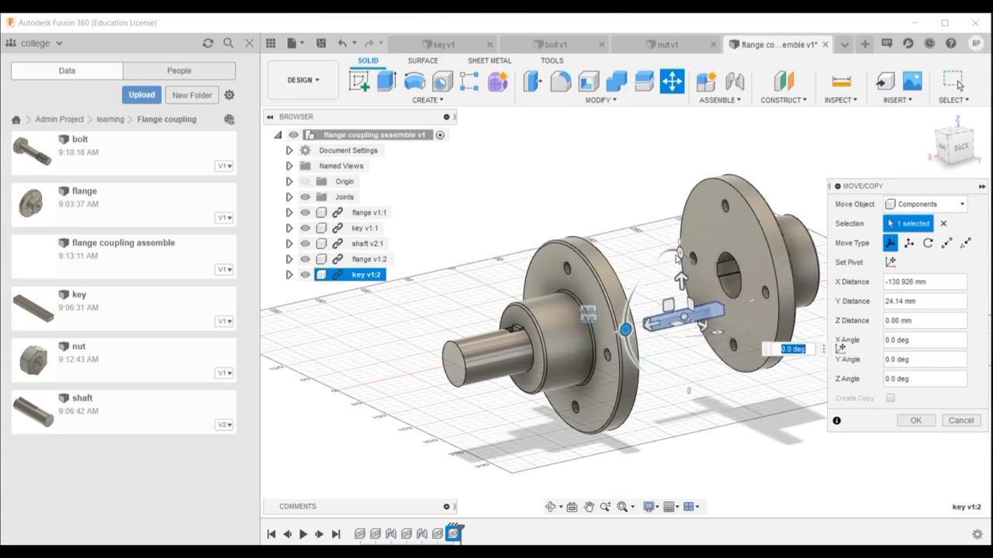
pyautogui.write('90')
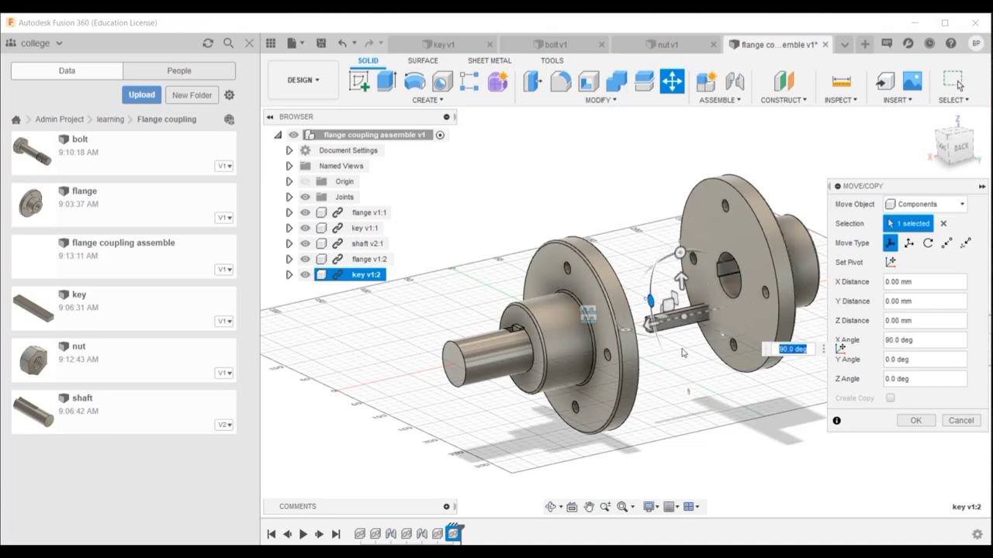
# Turn key v1:2 180° about the vertical axis to line up with the second flange's keyway.
pyautogui.keyDown('shift'); pyautogui.moveTo(715, 385); pyautogui.dragTo(735, 445, button='middle'); pyautogui.keyUp('shift')
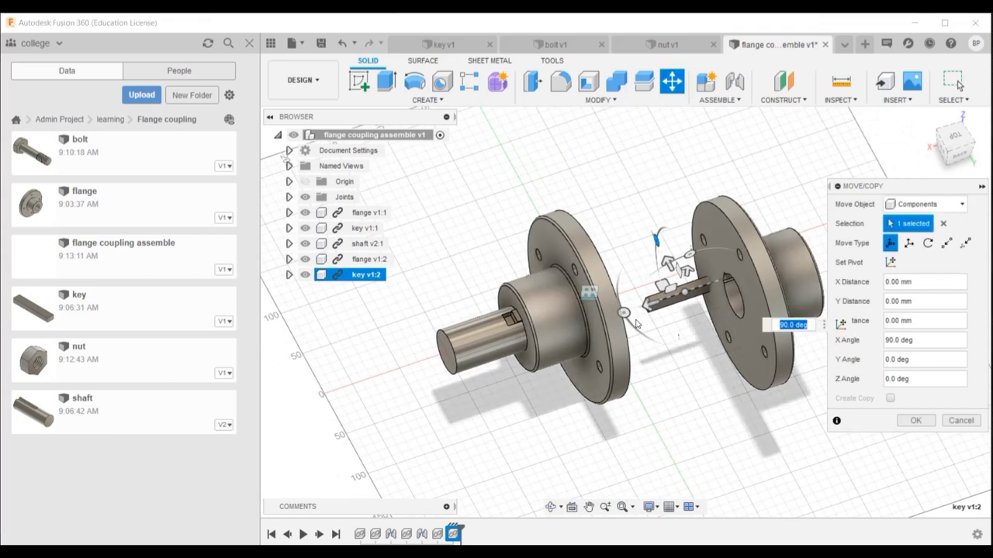
pyautogui.moveTo(625, 314); pyautogui.dragTo(624, 313)
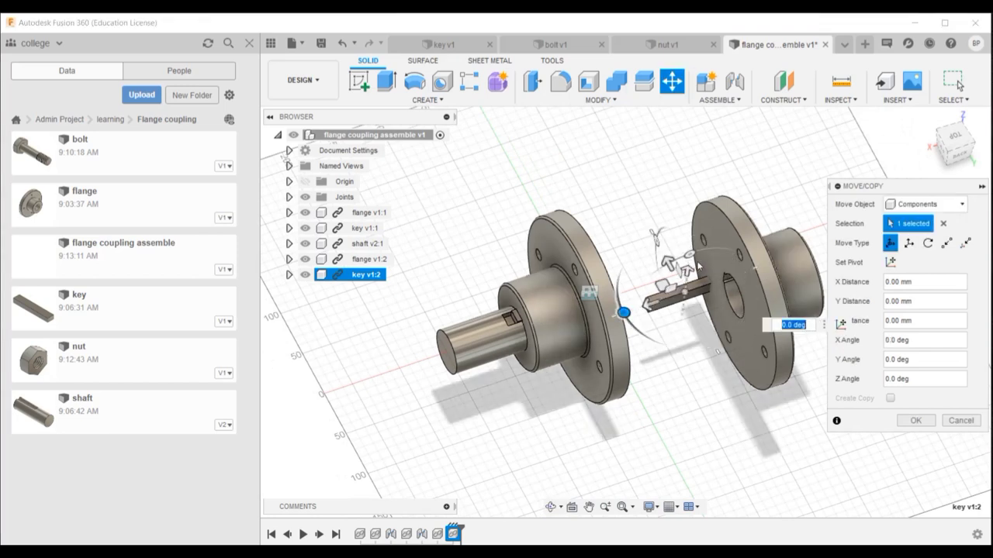
pyautogui.moveTo(690, 254); pyautogui.dragTo(787, 440)
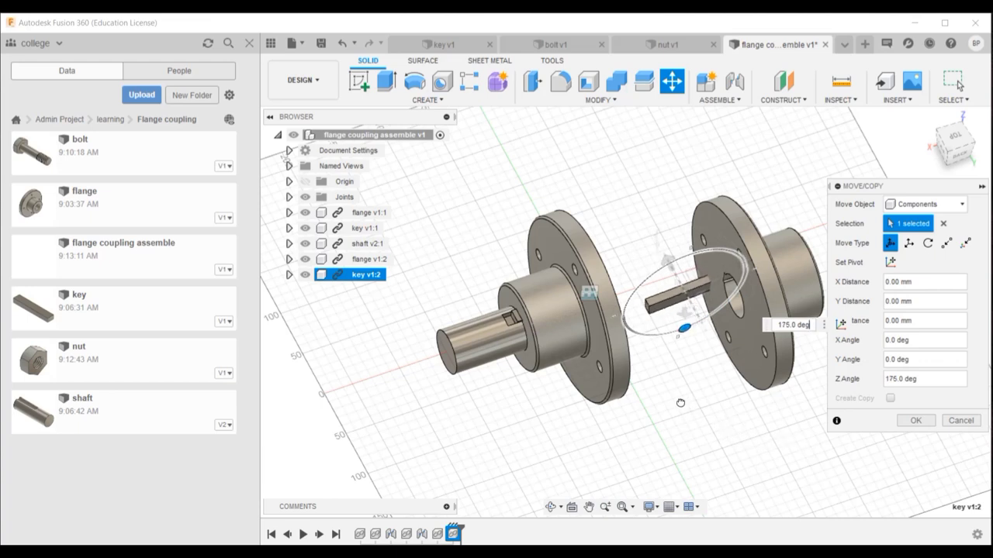
pyautogui.moveTo(668, 401); pyautogui.dragTo(669, 401)
pyautogui.scroll(-2, 727, 329)
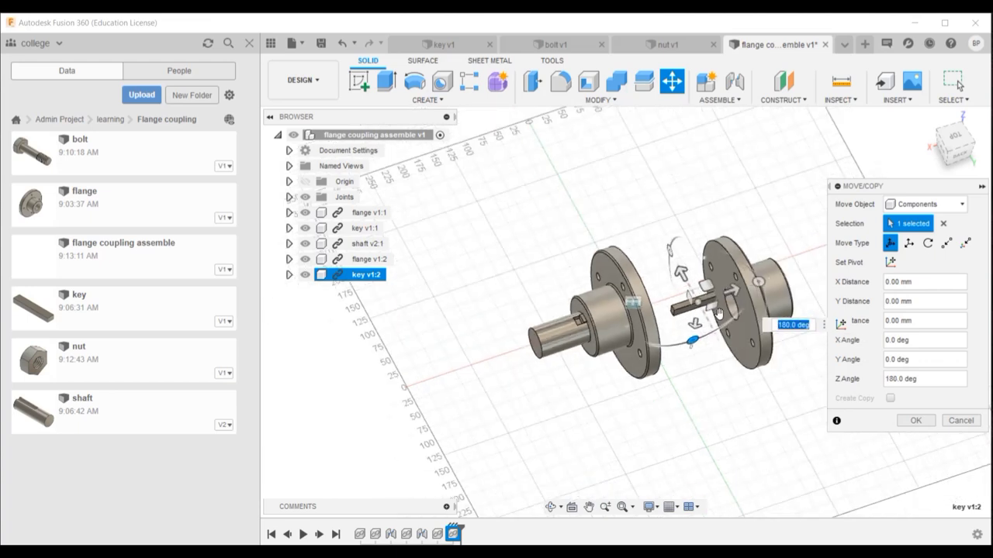
pyautogui.scroll(2, 672, 275)
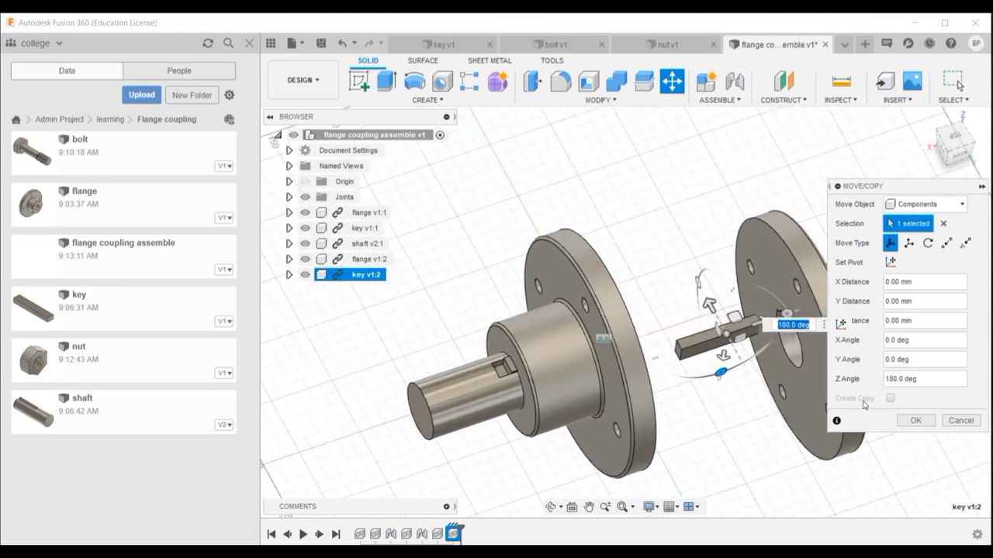
pyautogui.click(915, 420)
pyautogui.moveTo(691, 377)
pyautogui.keyDown('shift'); pyautogui.mouseDown(button='middle')
pyautogui.moveTo(723, 361)
pyautogui.moveTo(693, 370)
pyautogui.mouseUp(button='middle'); pyautogui.keyUp('shift')
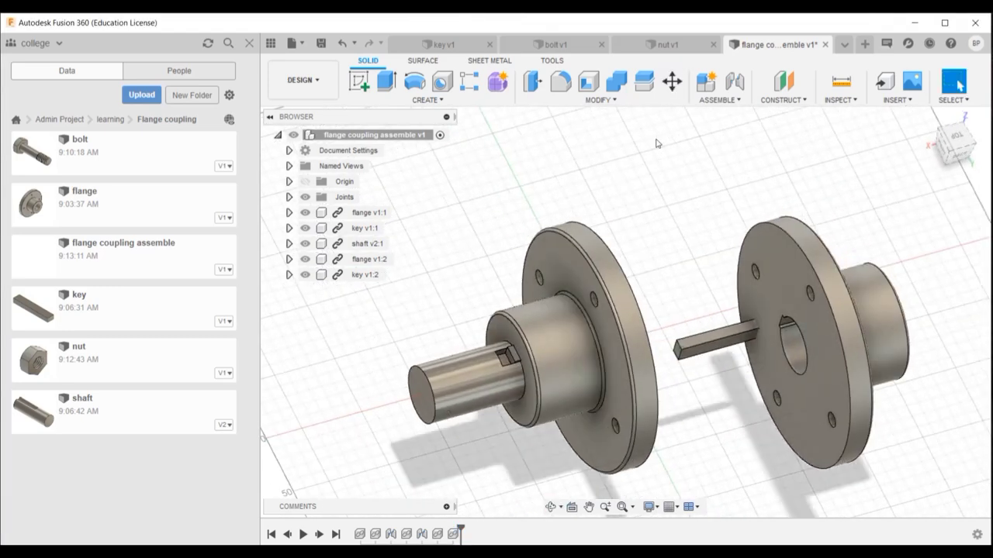
pyautogui.scroll(3, 685, 366)
pyautogui.scroll(1, 685, 367)
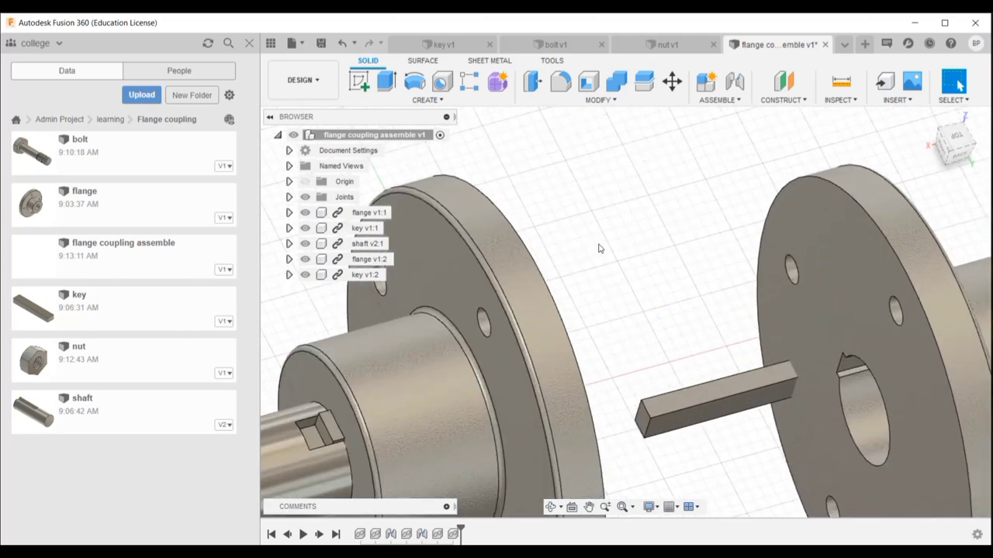
# Joint the second key's end corner to the right-hand flange's keyway edge.
pyautogui.click(734, 81)
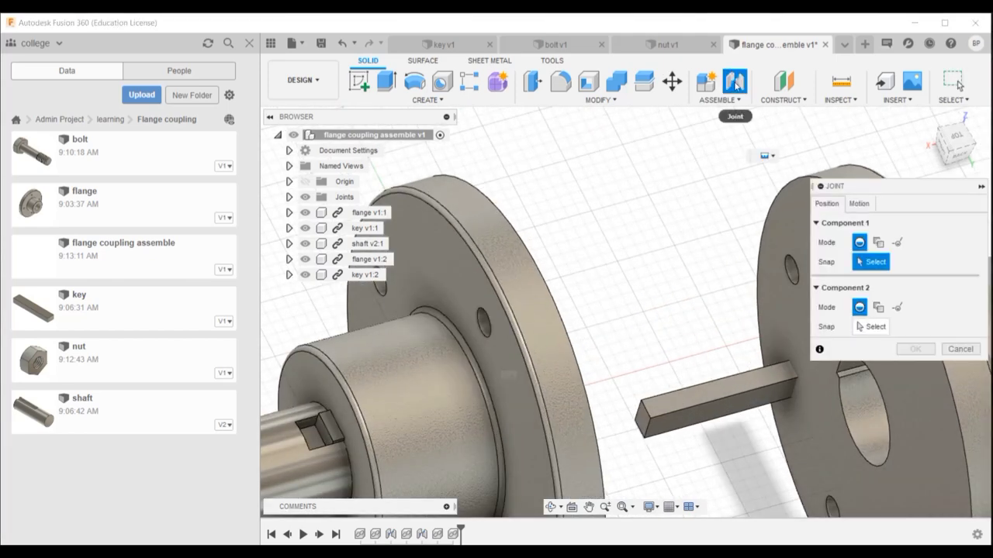
pyautogui.click(636, 411)
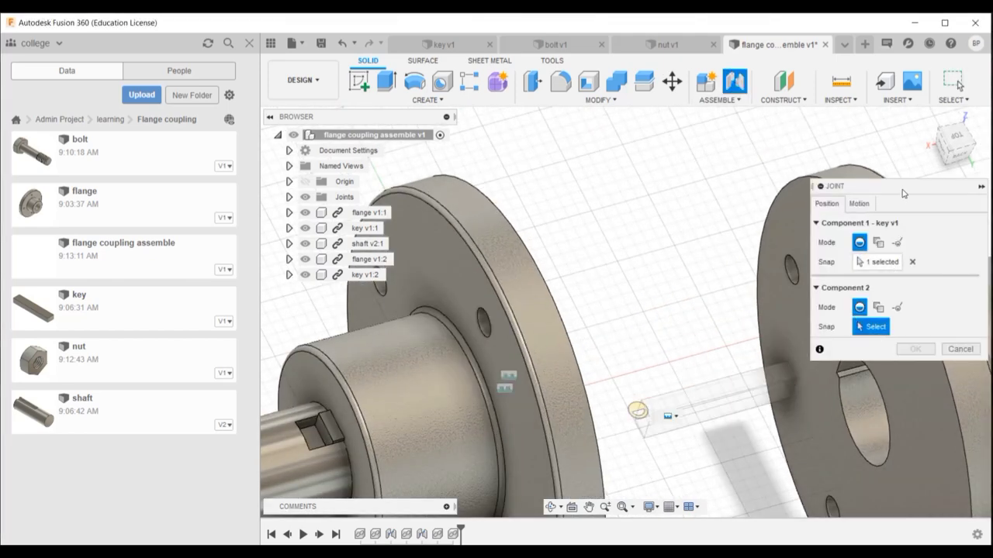
pyautogui.moveTo(902, 192); pyautogui.dragTo(877, 78)
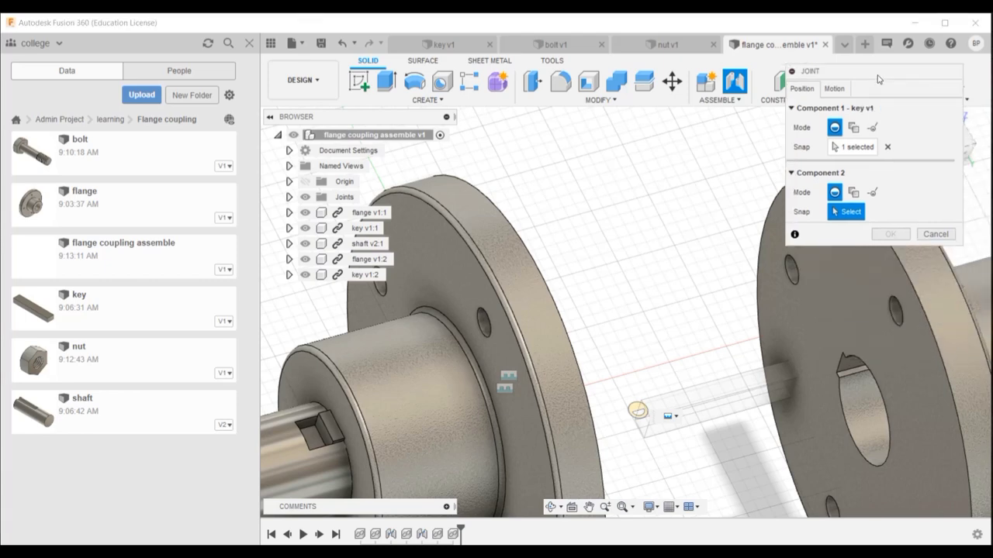
pyautogui.click(838, 363)
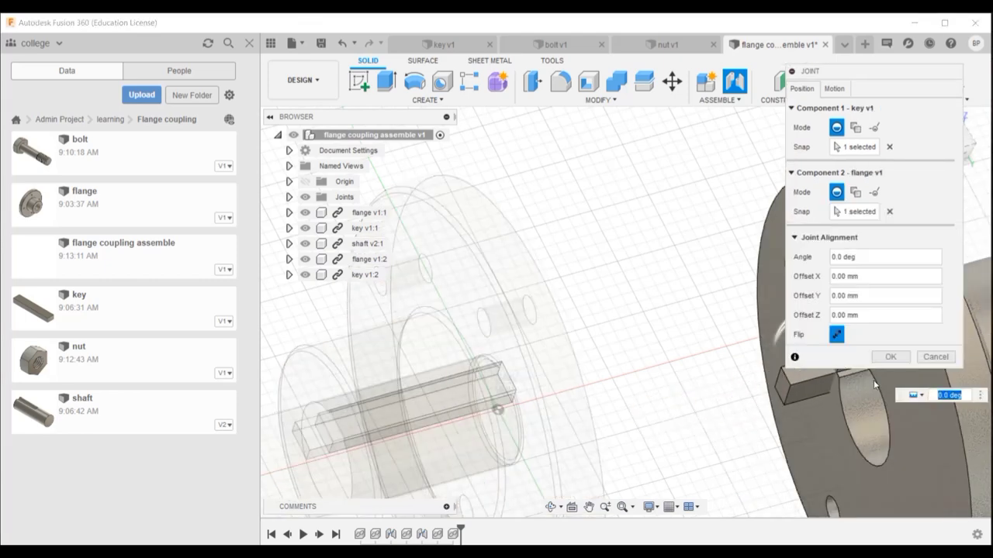
pyautogui.scroll(-5, 796, 466)
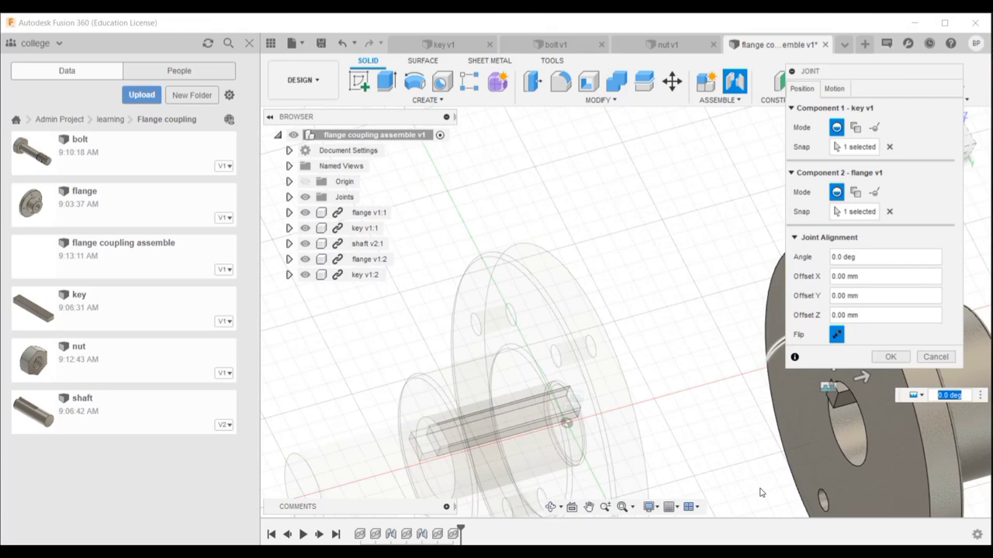
pyautogui.click(622, 507)
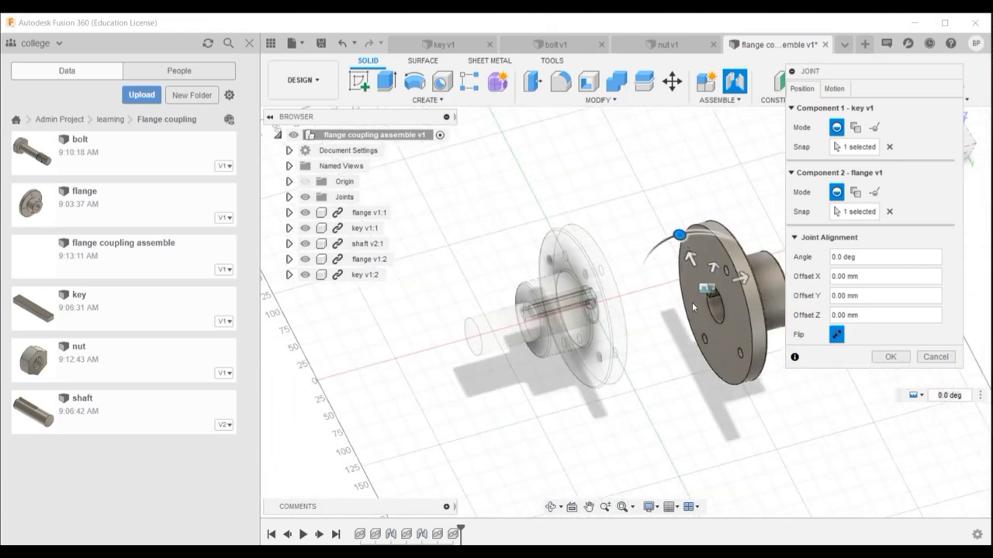
pyautogui.scroll(1, 783, 256)
pyautogui.scroll(1, 707, 311)
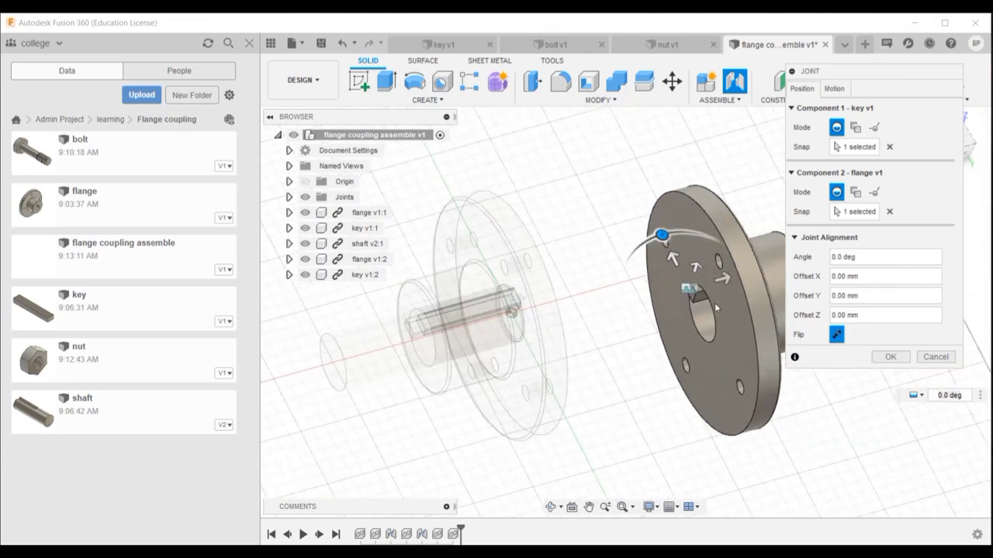
pyautogui.click(901, 356)
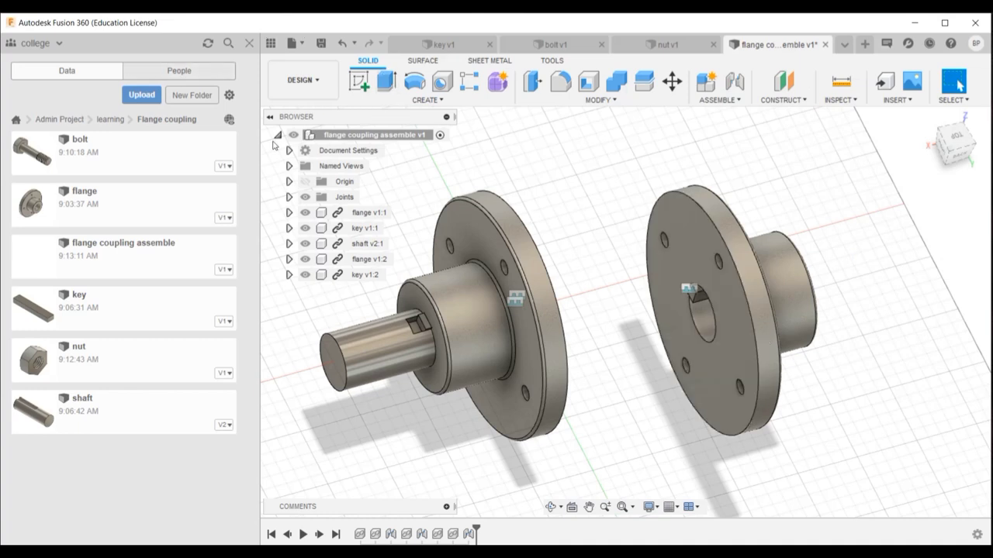
# Insert shaft v2:2, then move it, turn it 180° about Z and tilt it about X.
pyautogui.moveTo(73, 398); pyautogui.dragTo(487, 354)
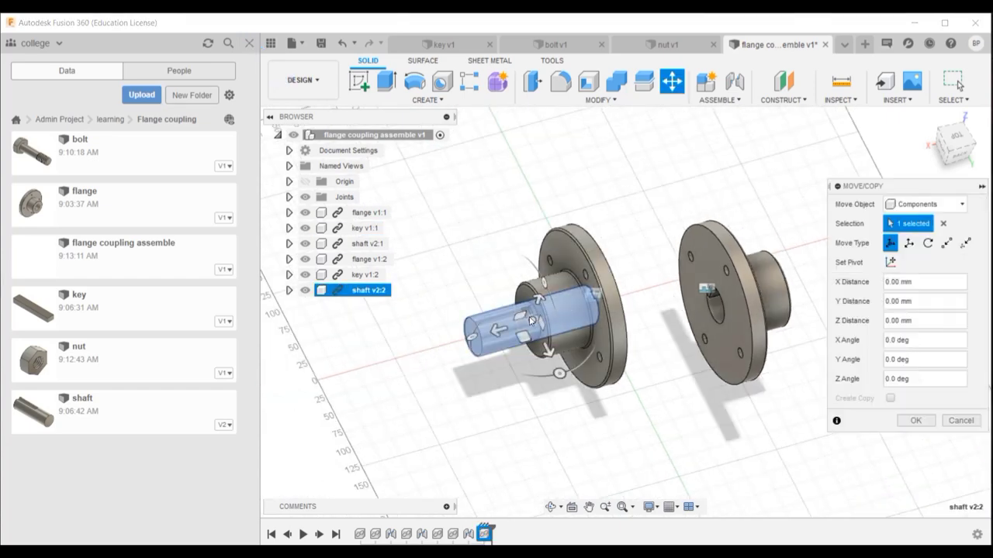
pyautogui.moveTo(537, 317); pyautogui.dragTo(591, 382)
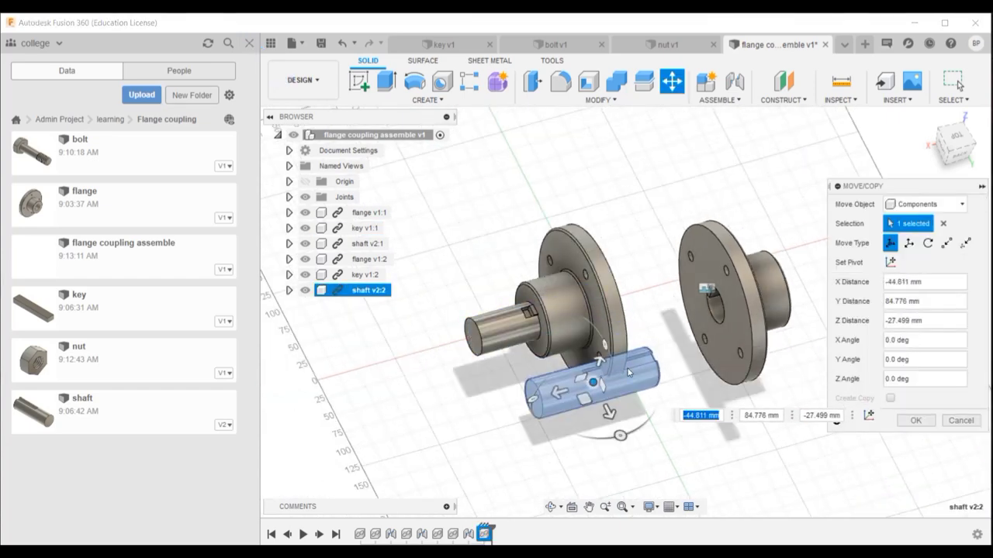
pyautogui.moveTo(605, 345); pyautogui.dragTo(559, 318)
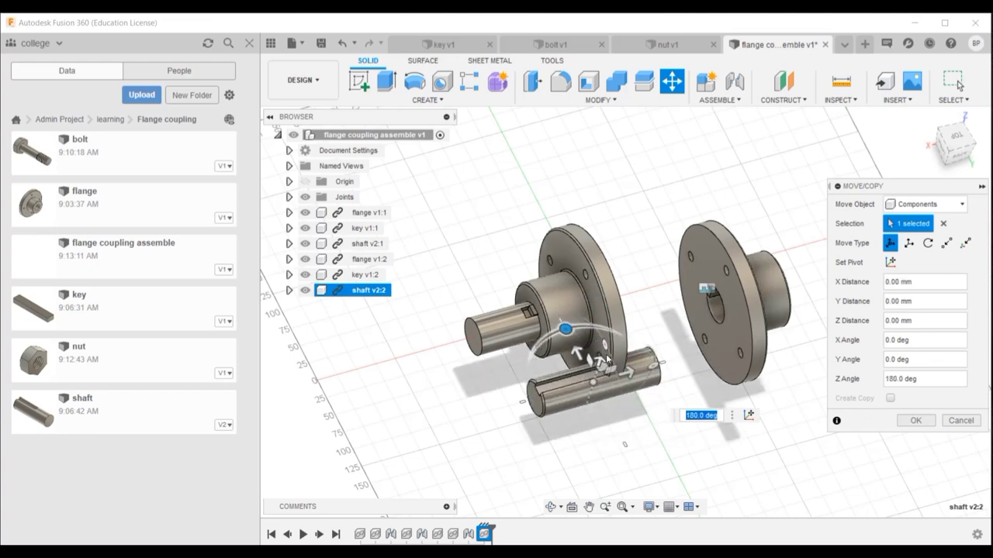
pyautogui.moveTo(604, 347); pyautogui.dragTo(567, 331)
pyautogui.scroll(3, 671, 342)
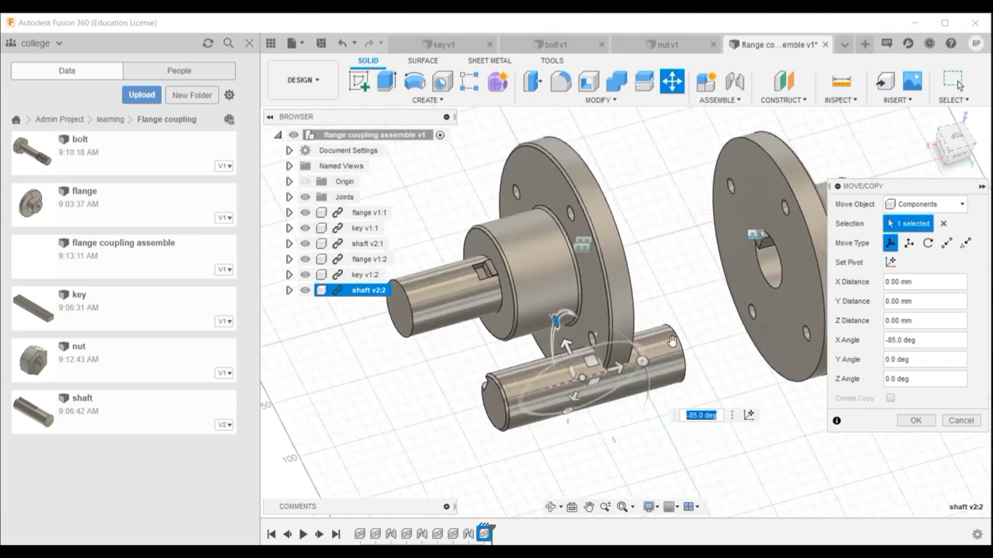
pyautogui.click(915, 421)
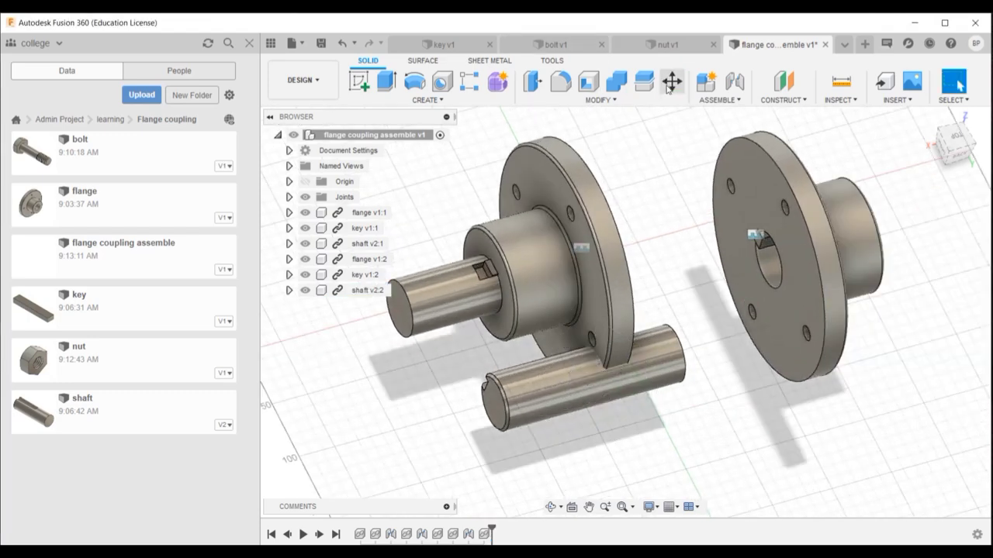
# Start a joint with its origin on the new shaft's end.
pyautogui.click(733, 80)
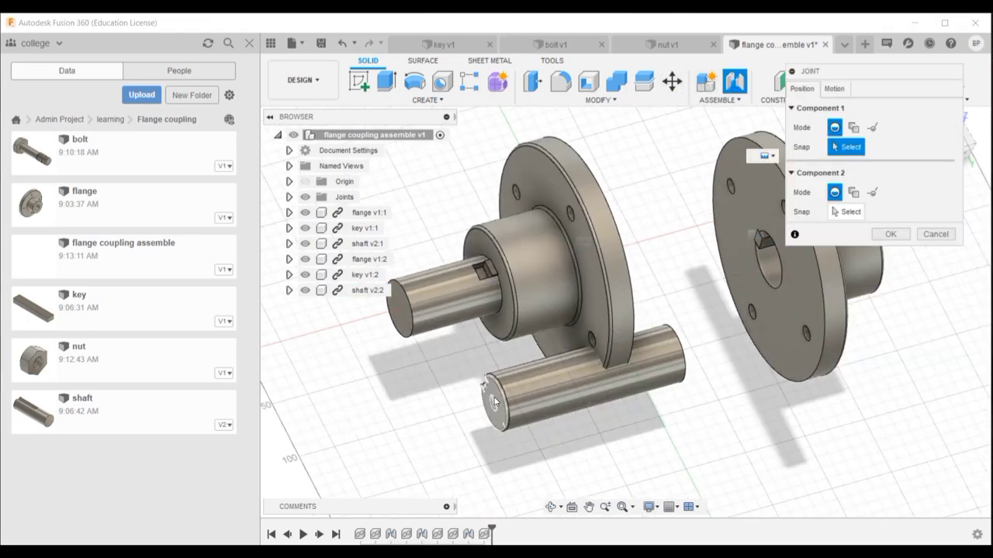
pyautogui.scroll(4, 479, 377)
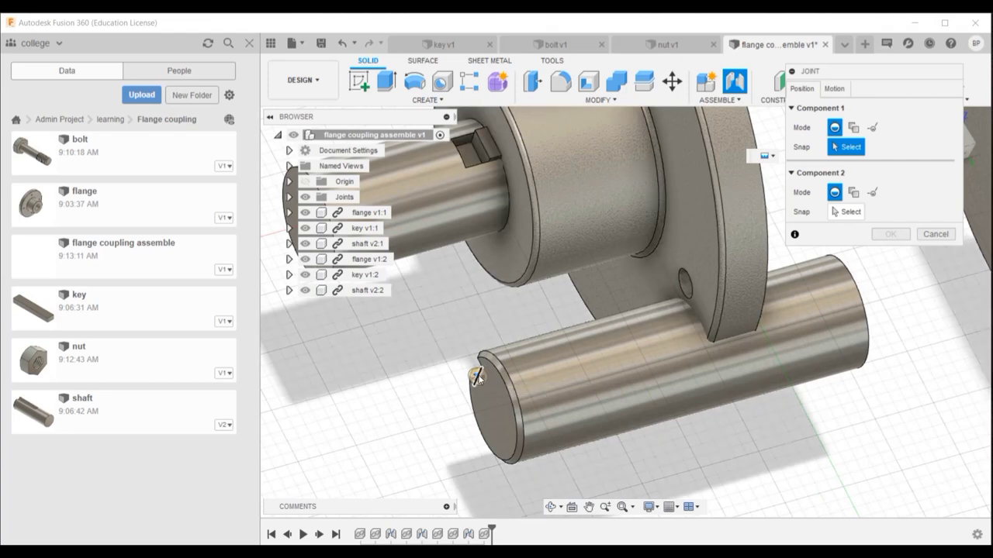
pyautogui.click(476, 376)
pyautogui.scroll(-3, 688, 298)
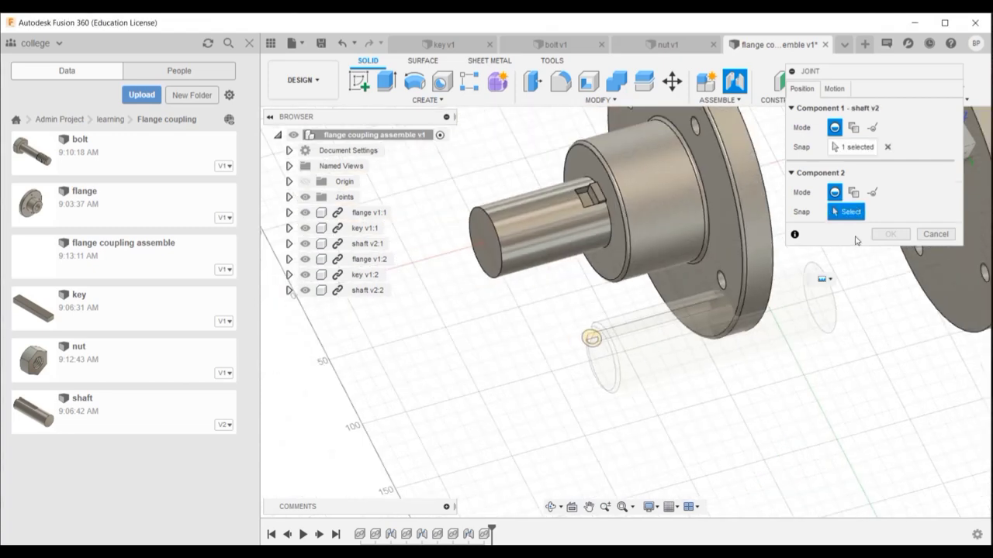
pyautogui.moveTo(884, 72); pyautogui.dragTo(530, 174)
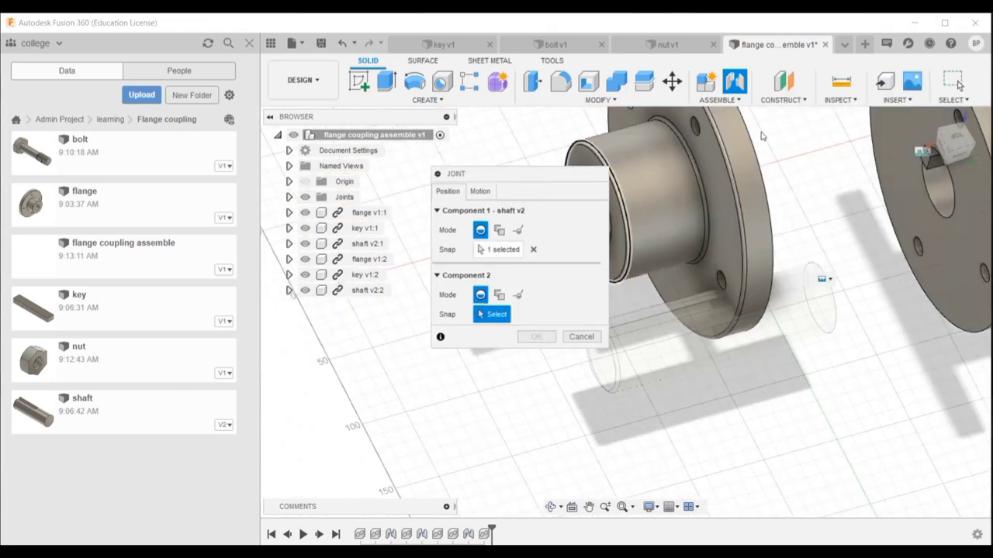
pyautogui.scroll(5, 900, 180)
pyautogui.scroll(3, 900, 180)
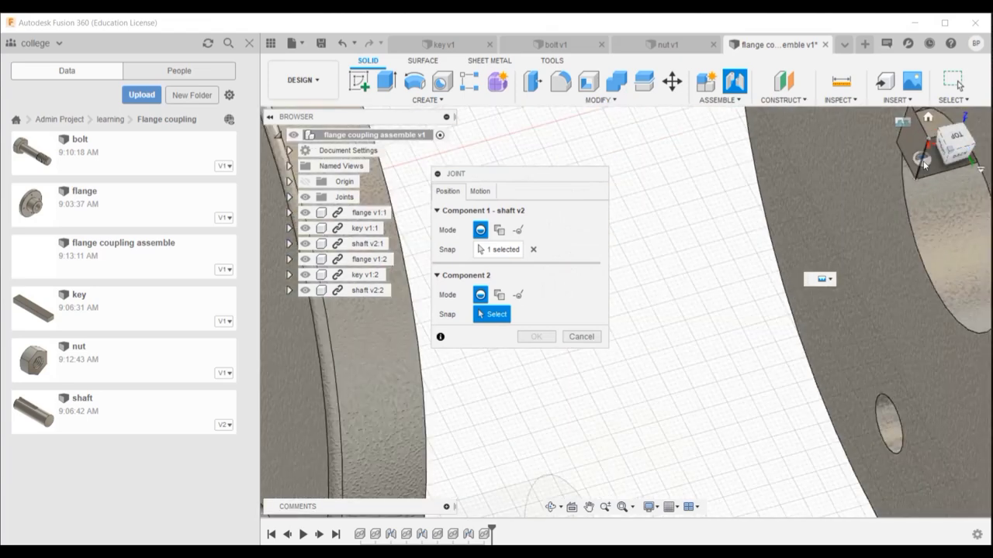
# Attach the shaft to the second key, apply the joint, and hide the Data panel.
pyautogui.click(924, 163)
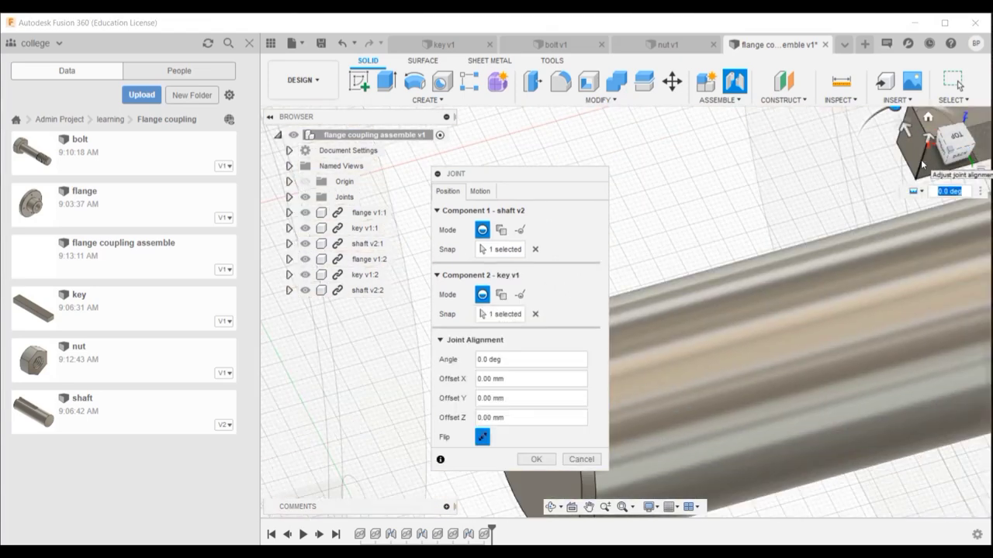
pyautogui.click(621, 508)
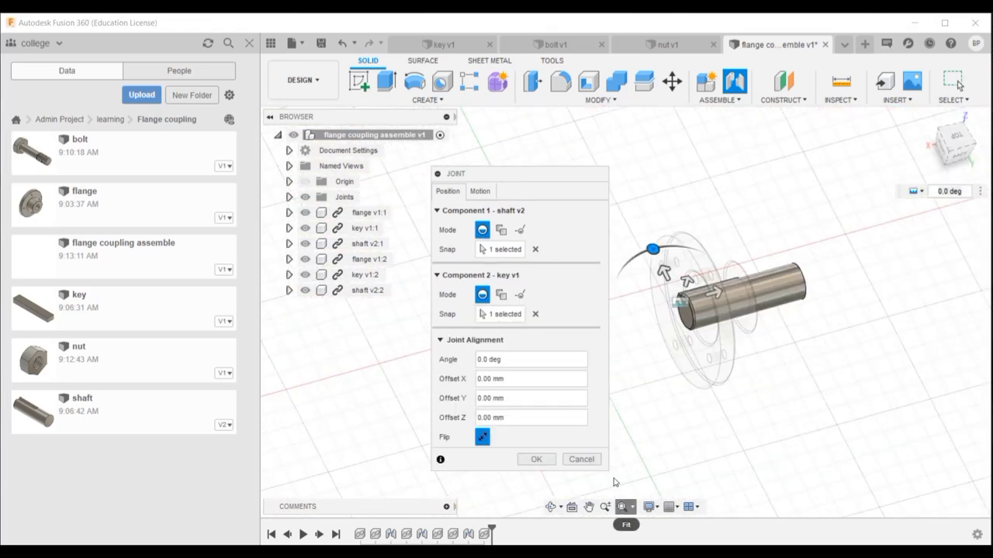
pyautogui.moveTo(528, 182); pyautogui.dragTo(465, 176)
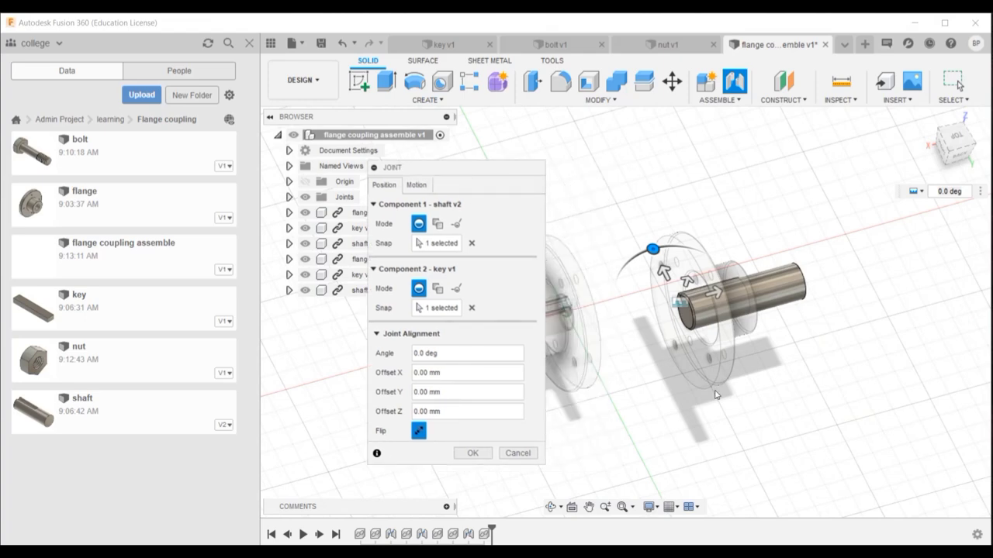
pyautogui.click(472, 453)
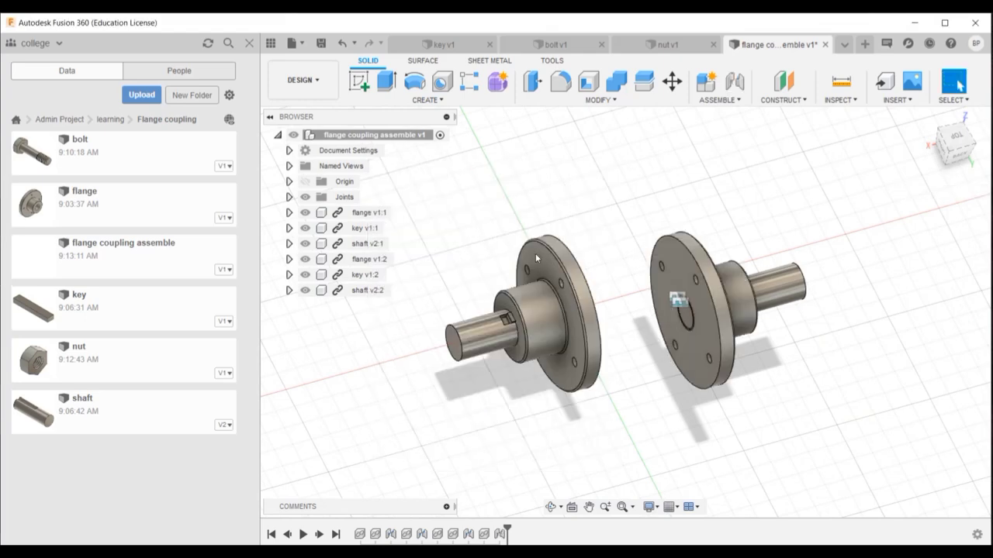
pyautogui.scroll(5, 674, 333)
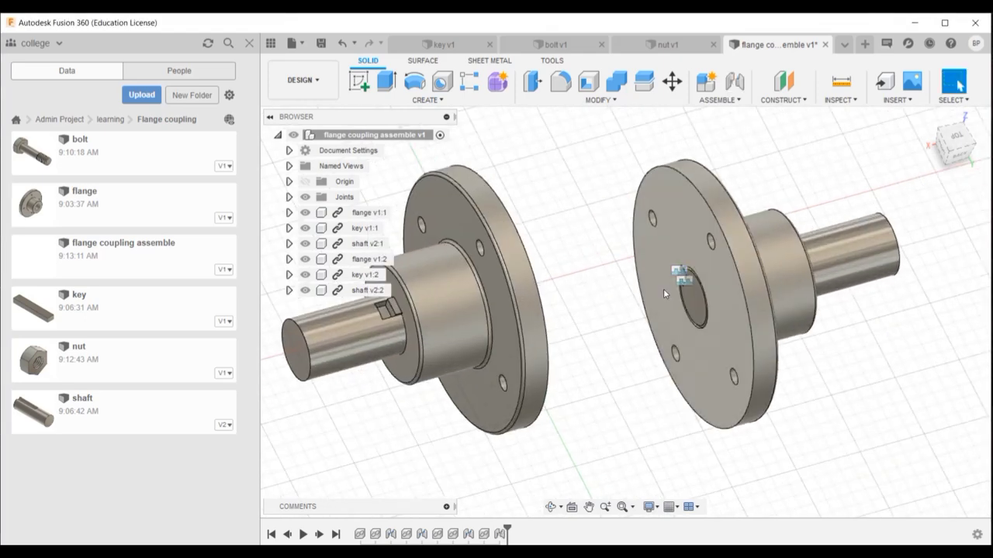
pyautogui.keyDown('shift'); pyautogui.moveTo(663, 288); pyautogui.dragTo(218, 31, button='middle'); pyautogui.keyUp('shift')
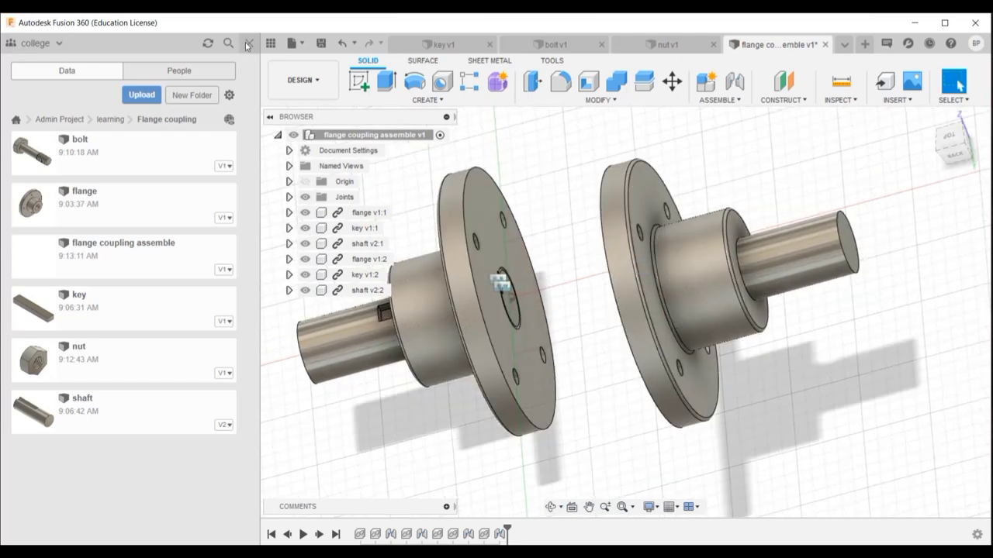
pyautogui.click(249, 43)
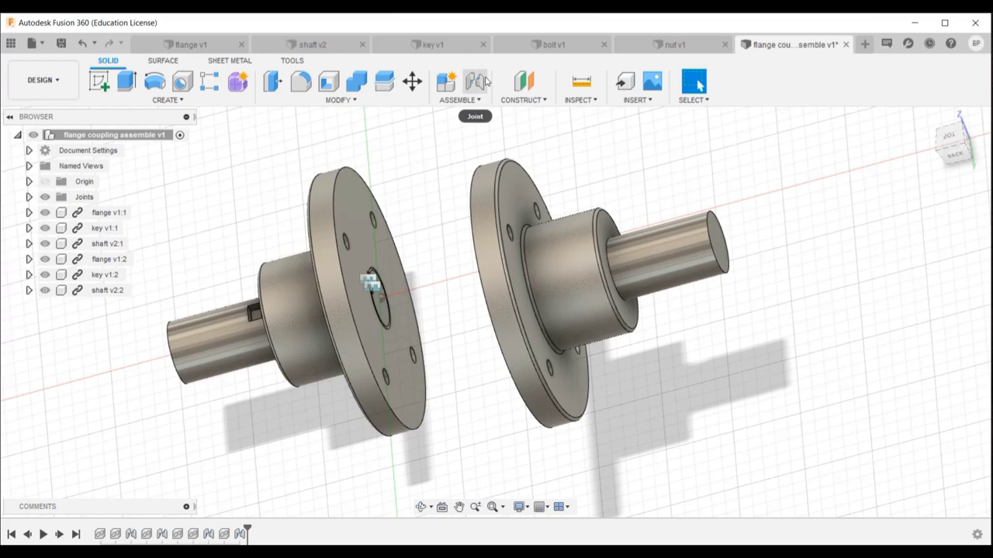
# Joint the first shaft's end face to the other half's mating face at -90°.
pyautogui.click(481, 82)
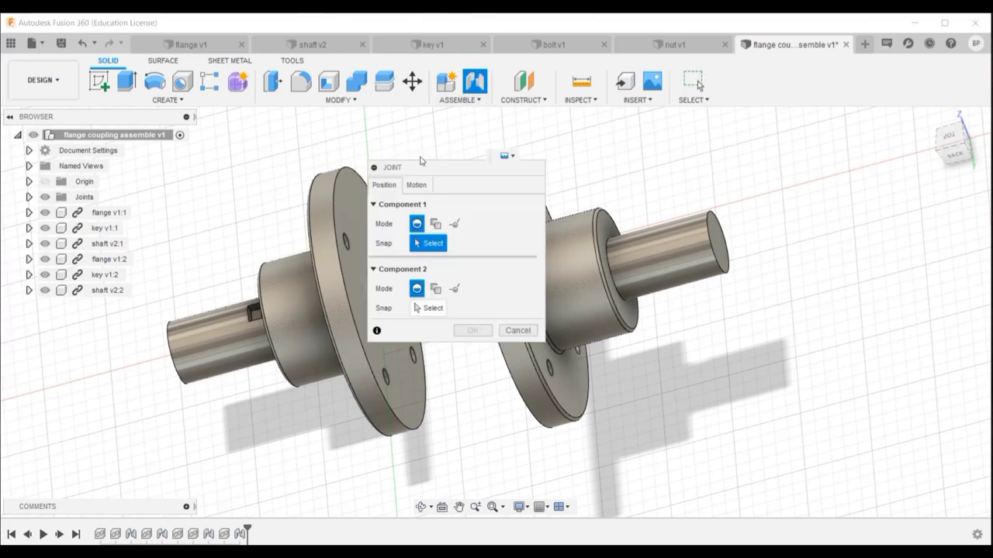
pyautogui.moveTo(435, 178); pyautogui.dragTo(74, 136)
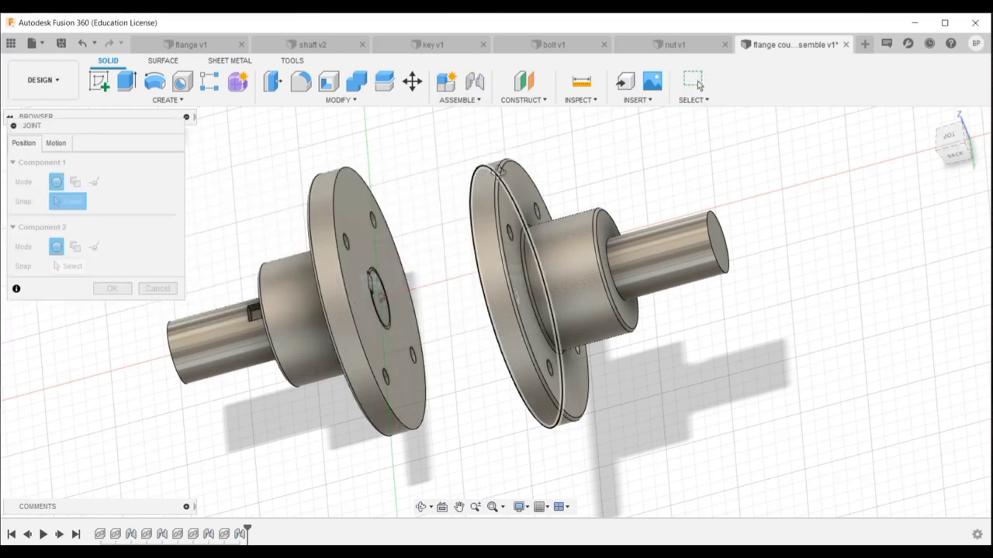
pyautogui.keyDown('shift'); pyautogui.moveTo(465, 256); pyautogui.dragTo(545, 163, button='middle'); pyautogui.keyUp('shift')
pyautogui.scroll(10, 477, 295)
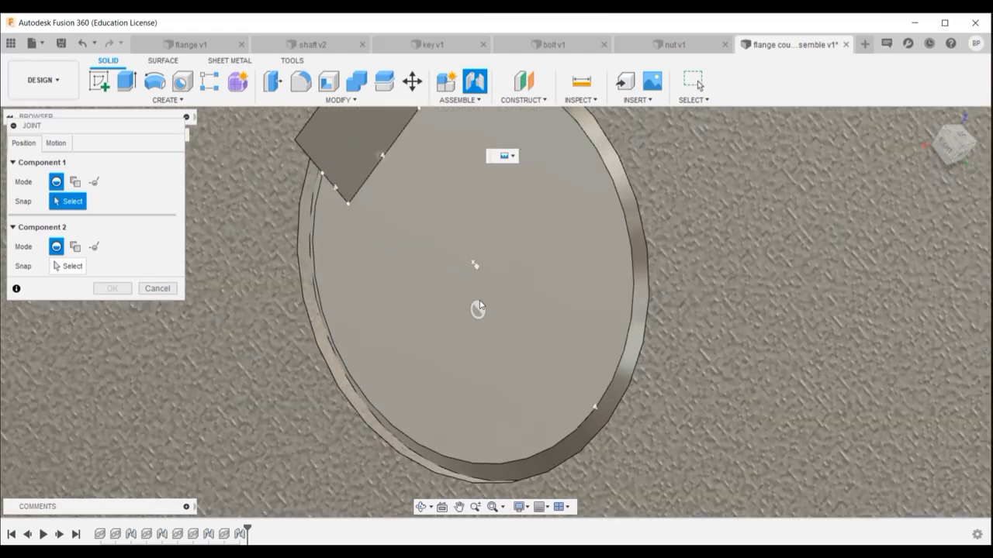
pyautogui.click(471, 263)
pyautogui.scroll(-5, 469, 261)
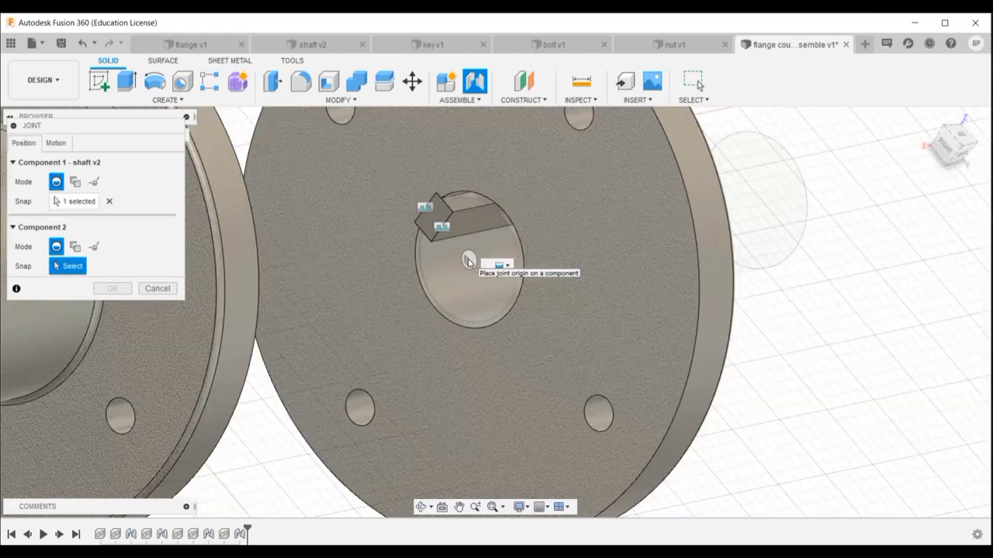
pyautogui.keyDown('shift'); pyautogui.moveTo(380, 321); pyautogui.dragTo(284, 341, button='middle'); pyautogui.keyUp('shift')
pyautogui.scroll(10, 279, 417)
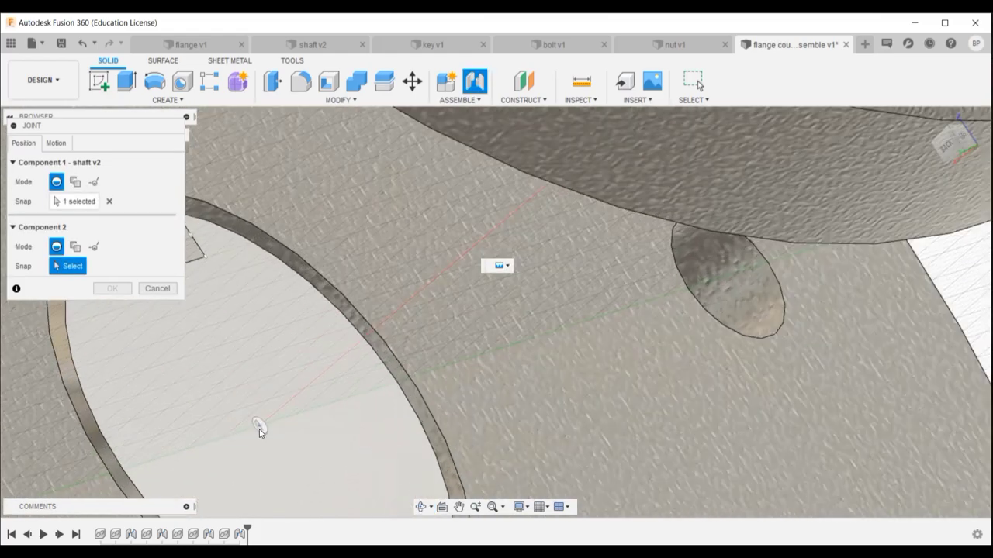
pyautogui.scroll(3, 259, 443)
pyautogui.click(259, 418)
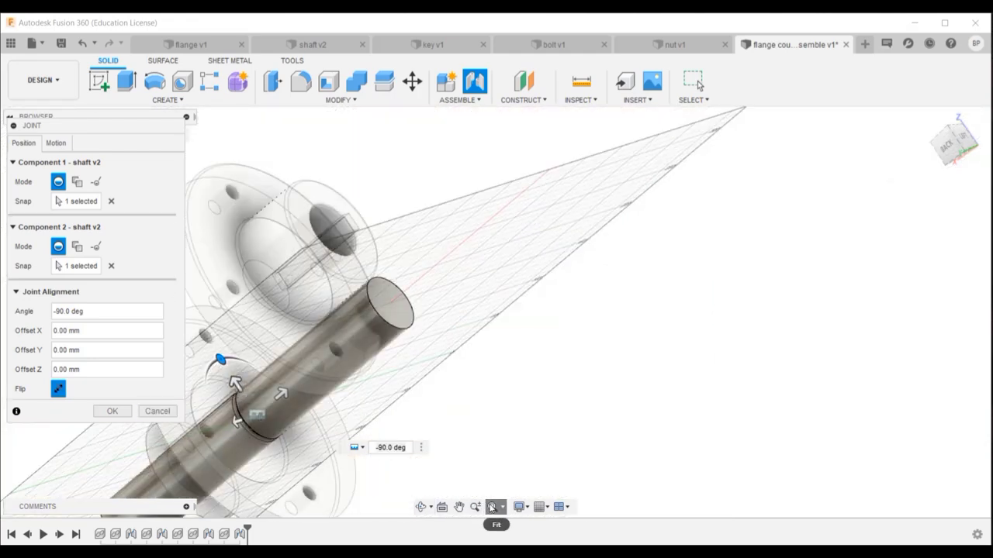
pyautogui.scroll(-3, 481, 360)
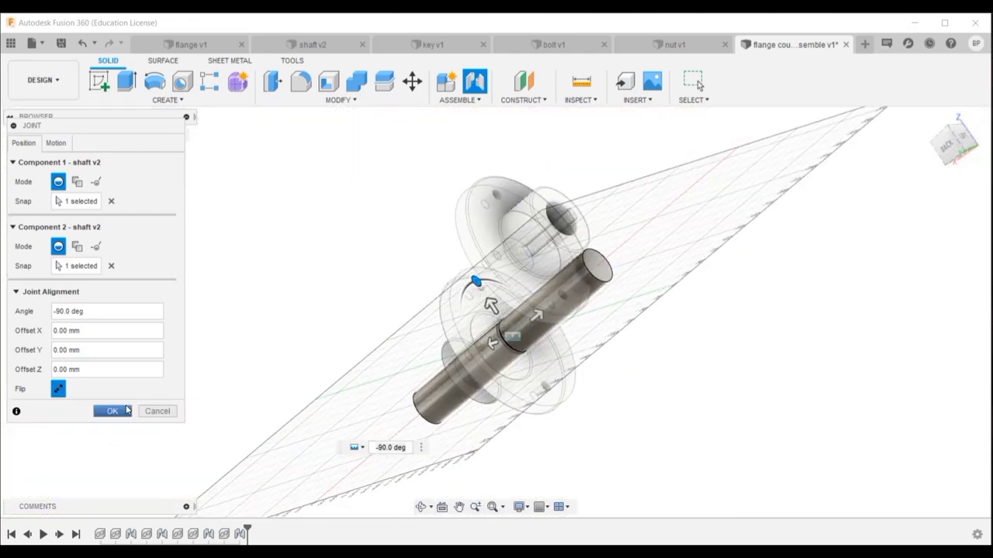
pyautogui.click(113, 411)
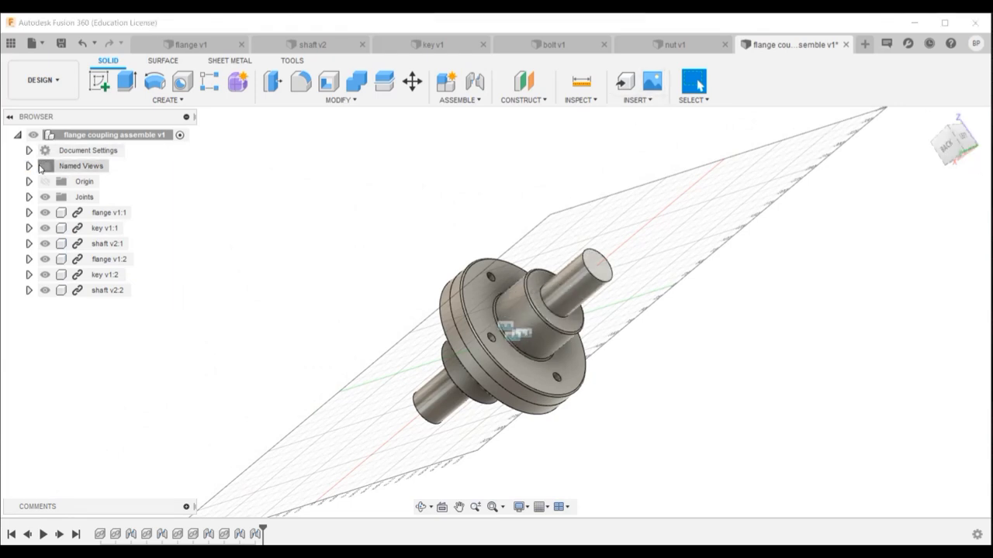
# Switch to the FRONT named view, zoom out, and collapse the Named Views list.
pyautogui.click(29, 166)
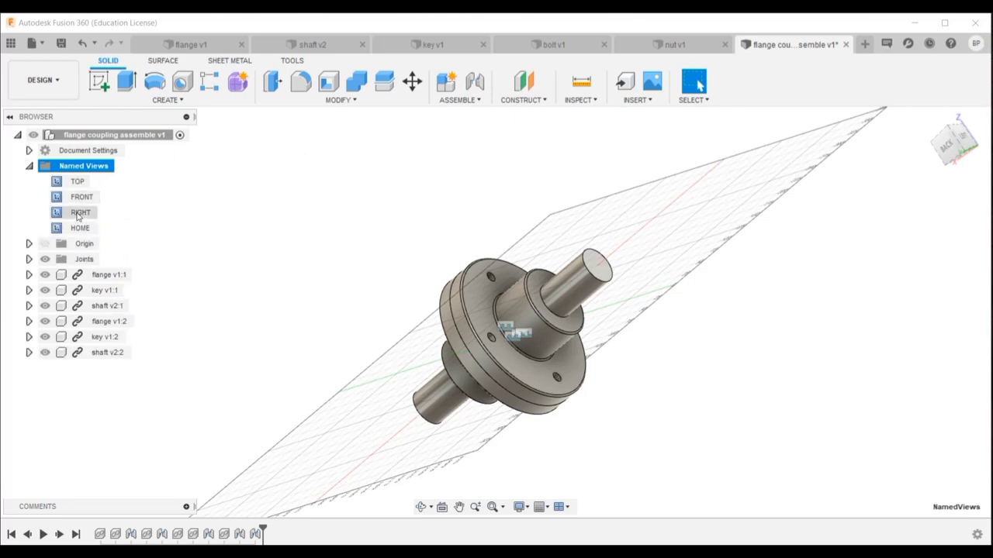
pyautogui.doubleClick(77, 198)
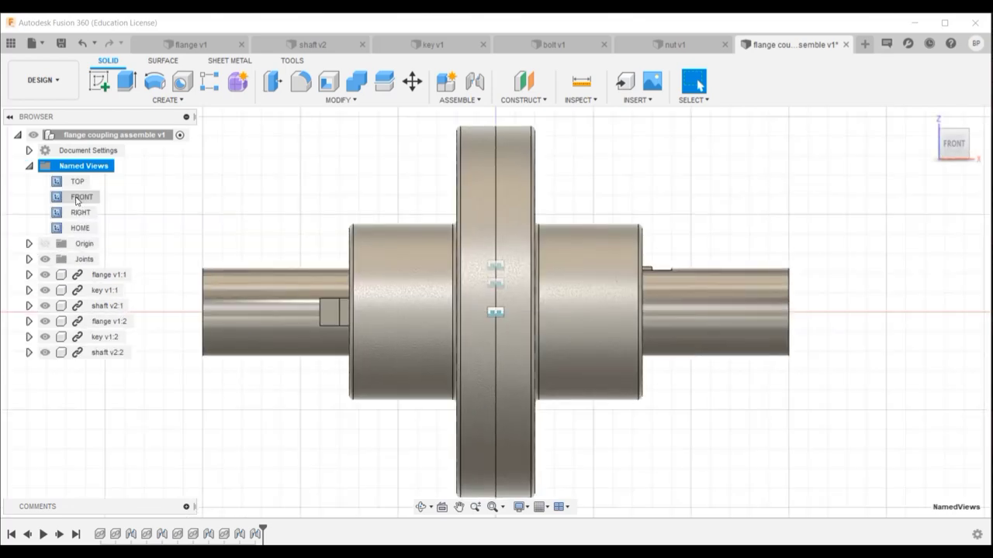
pyautogui.scroll(-3, 556, 320)
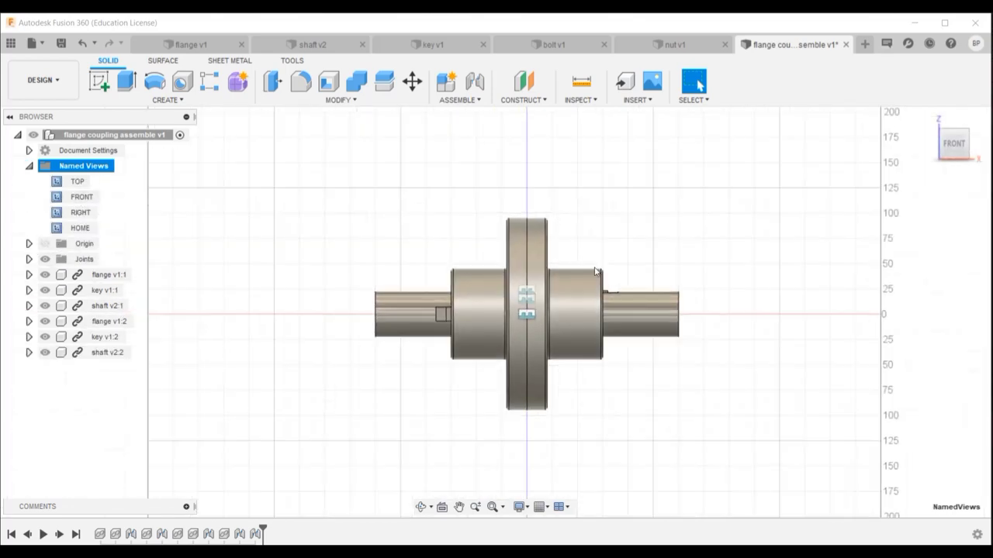
pyautogui.scroll(-1, 493, 217)
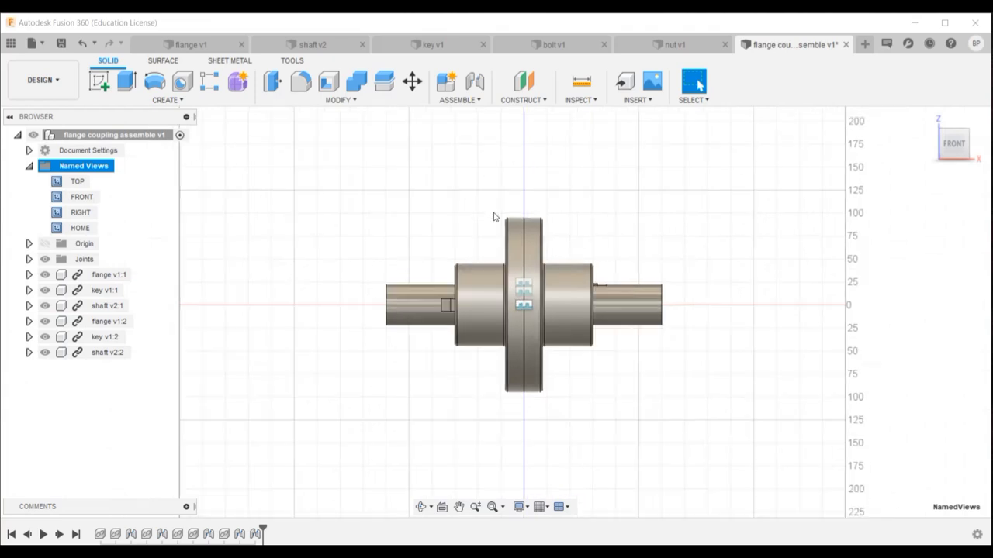
pyautogui.click(240, 148)
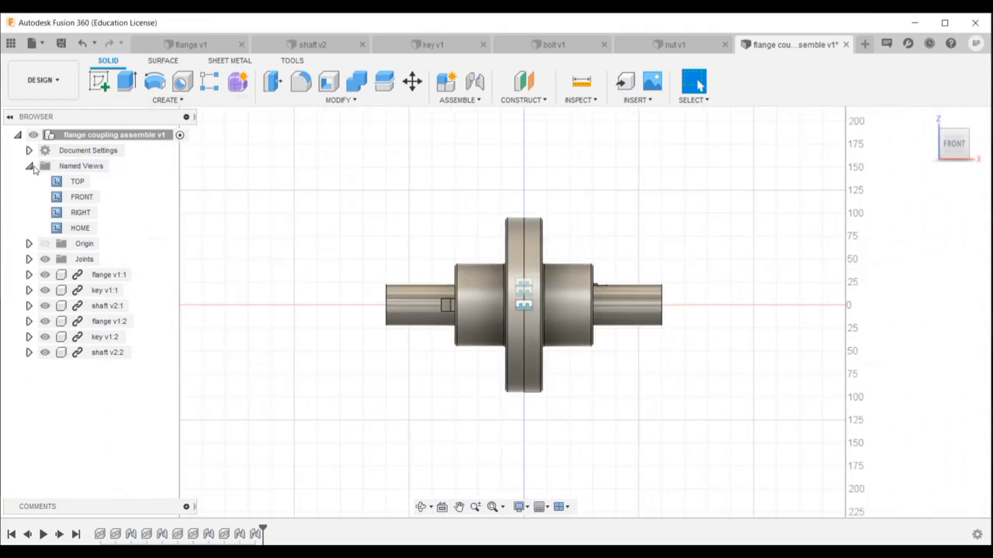
pyautogui.click(30, 166)
# Insert two bolts from the Data panel, placing one above-left and one below-left of the coupling.
pyautogui.click(10, 43)
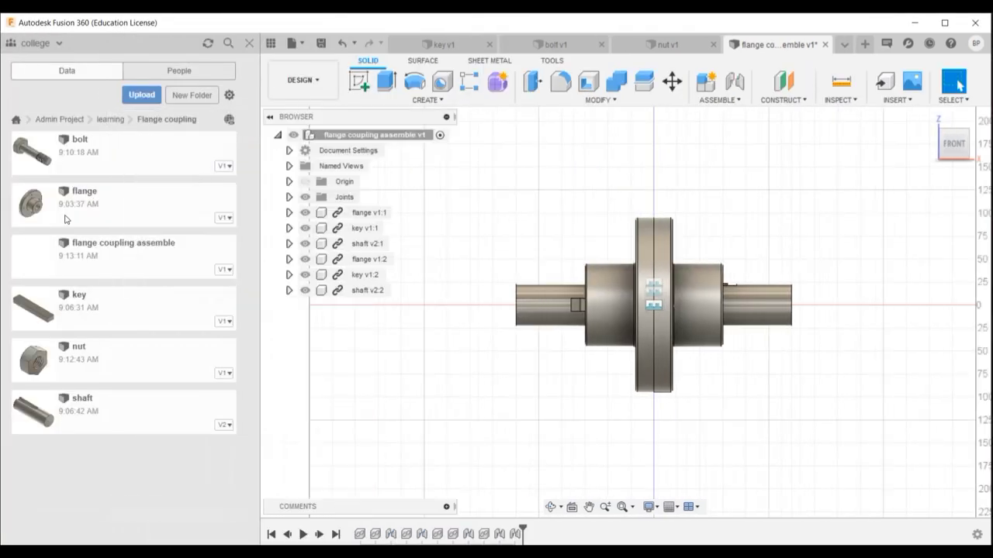
pyautogui.moveTo(61, 142); pyautogui.dragTo(615, 211)
pyautogui.scroll(-2, 623, 307)
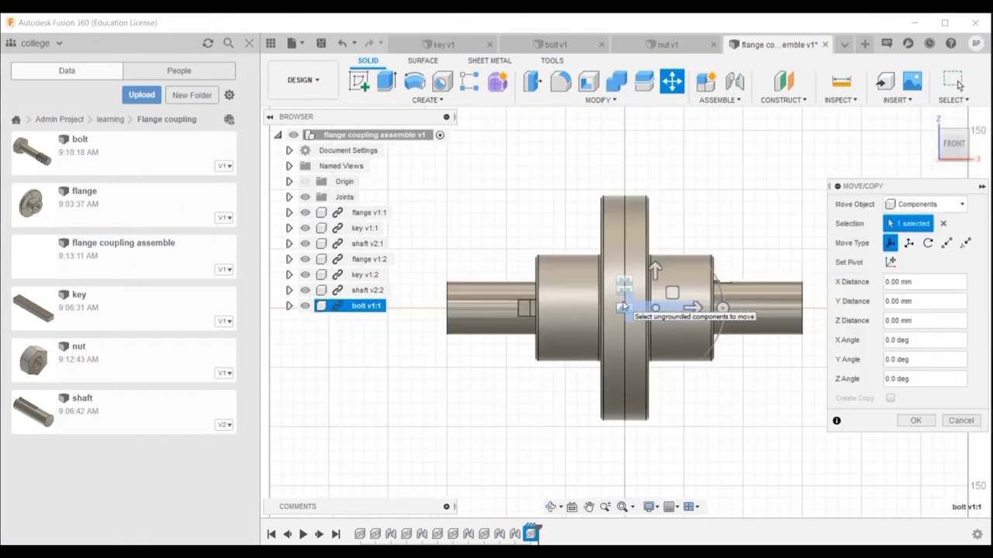
pyautogui.moveTo(657, 309); pyautogui.dragTo(469, 178)
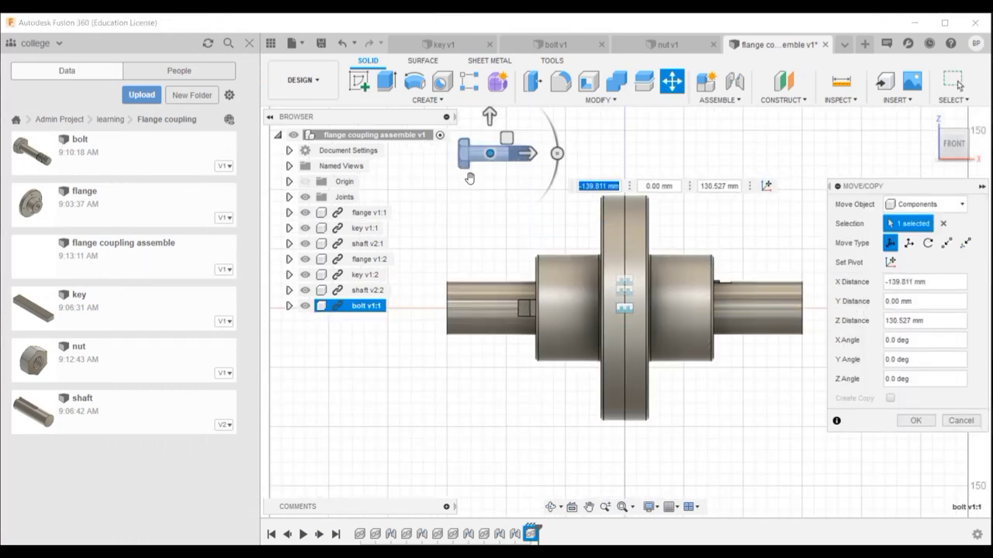
pyautogui.click(915, 420)
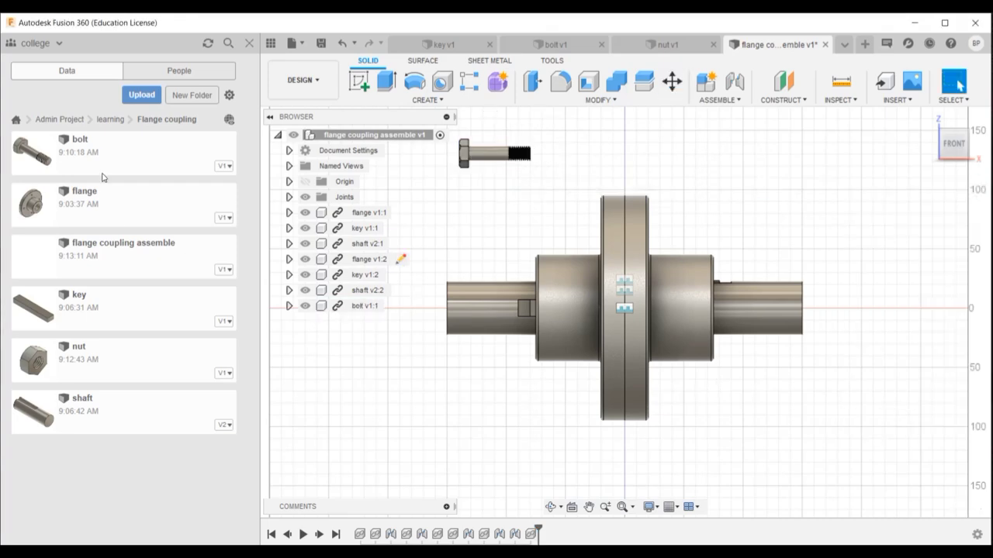
pyautogui.moveTo(532, 314); pyautogui.dragTo(543, 313)
pyautogui.scroll(2, 667, 353)
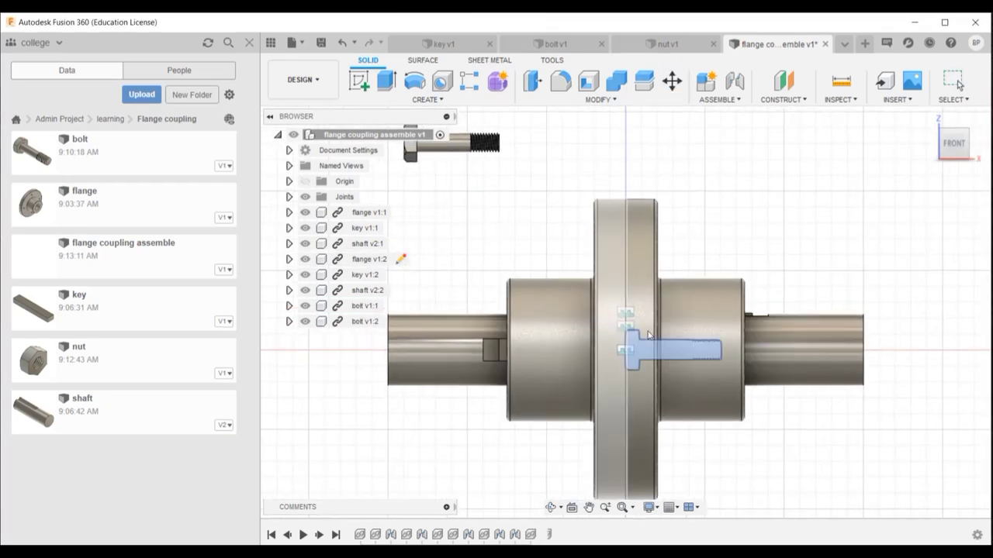
pyautogui.moveTo(675, 359); pyautogui.dragTo(392, 446)
pyautogui.scroll(-3, 685, 318)
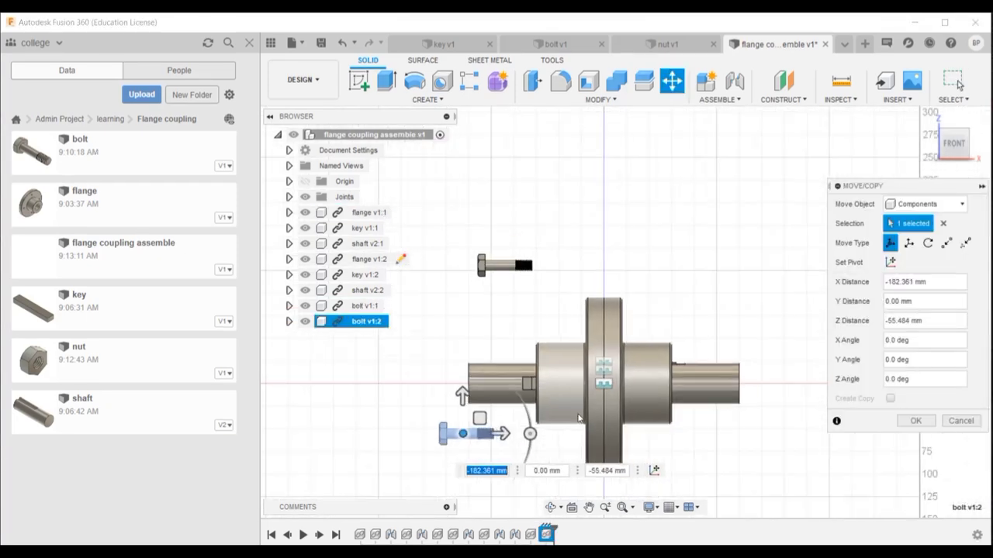
pyautogui.click(915, 420)
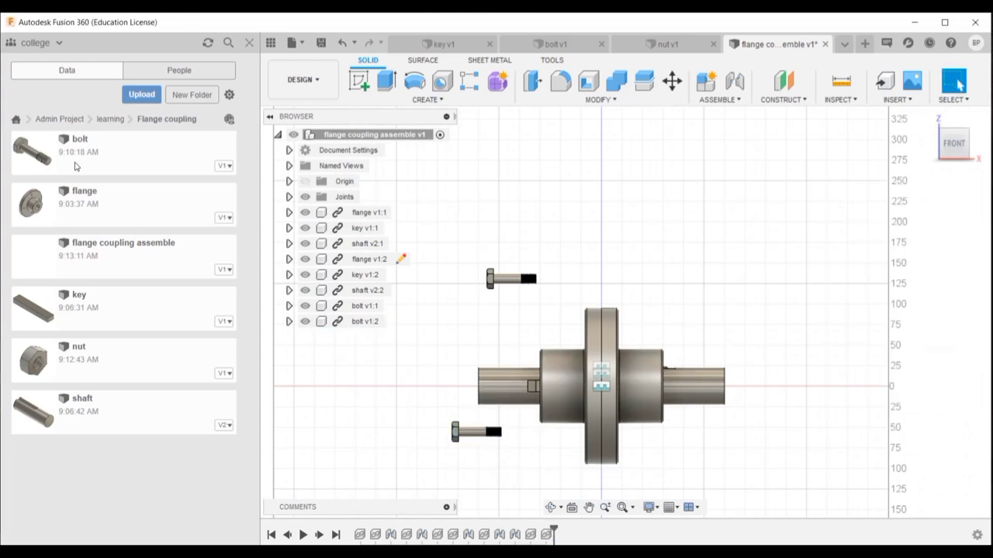
# Insert the third and fourth bolts, hide the Data panel, and orbit to a 3-D view.
pyautogui.moveTo(75, 166); pyautogui.dragTo(513, 313)
pyautogui.scroll(5, 548, 425)
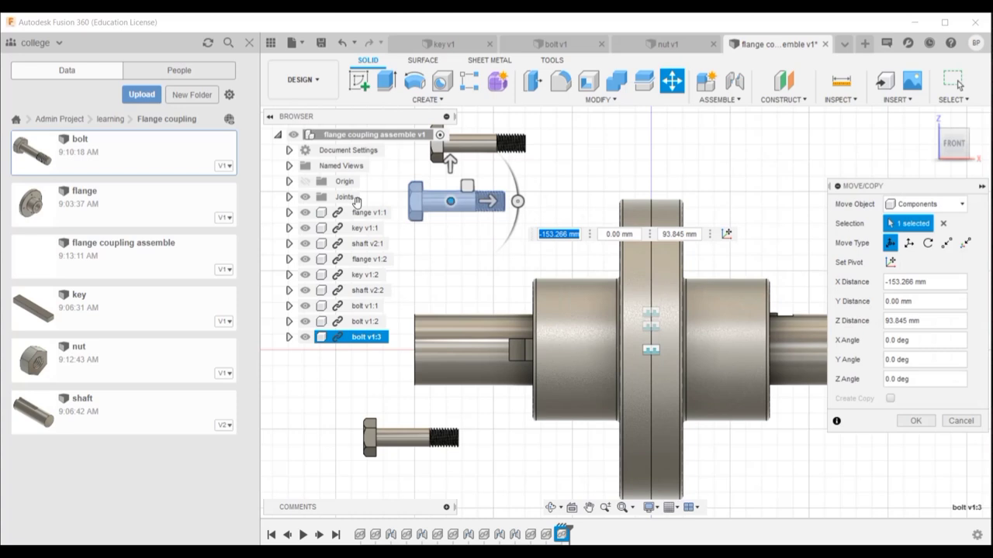
pyautogui.moveTo(75, 151); pyautogui.dragTo(643, 277)
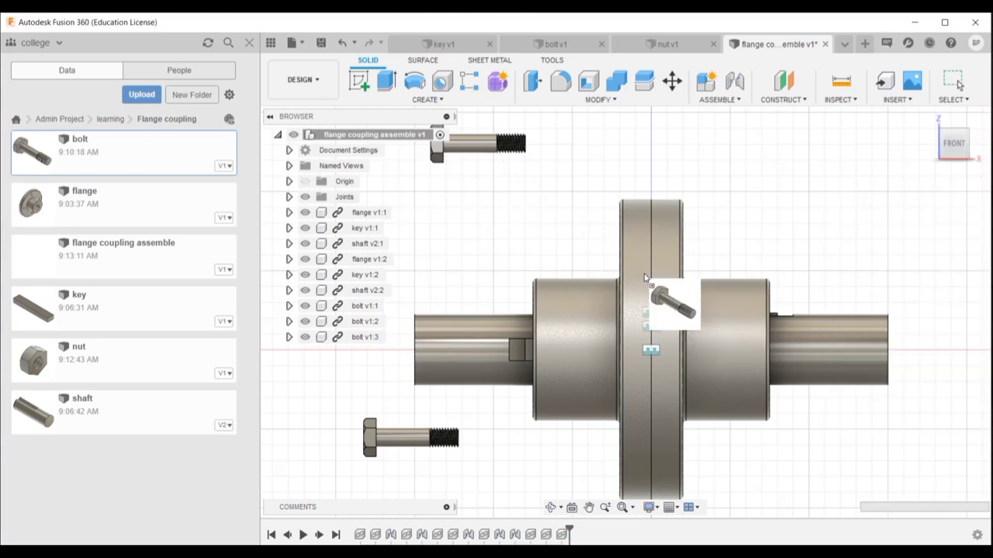
pyautogui.press('Escape')
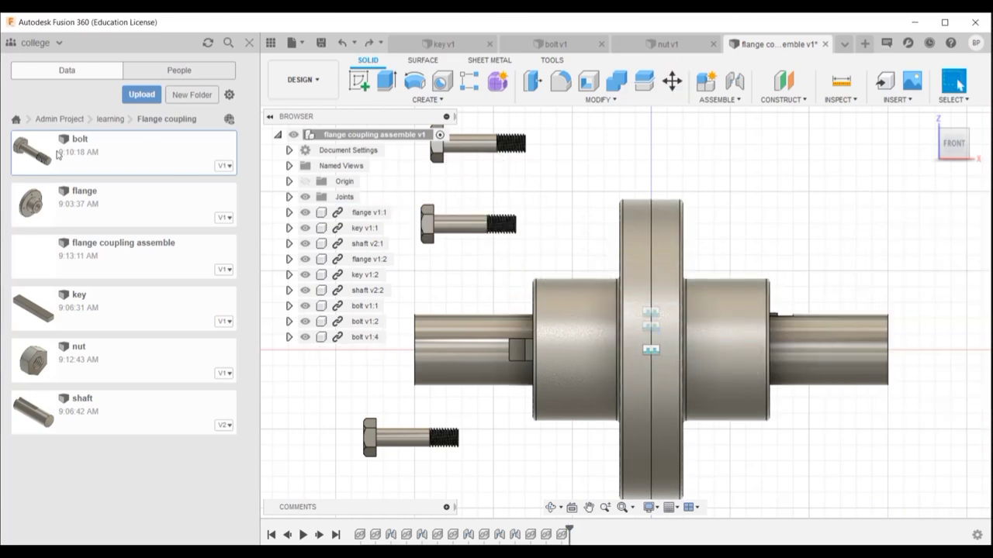
pyautogui.moveTo(149, 176); pyautogui.dragTo(643, 332)
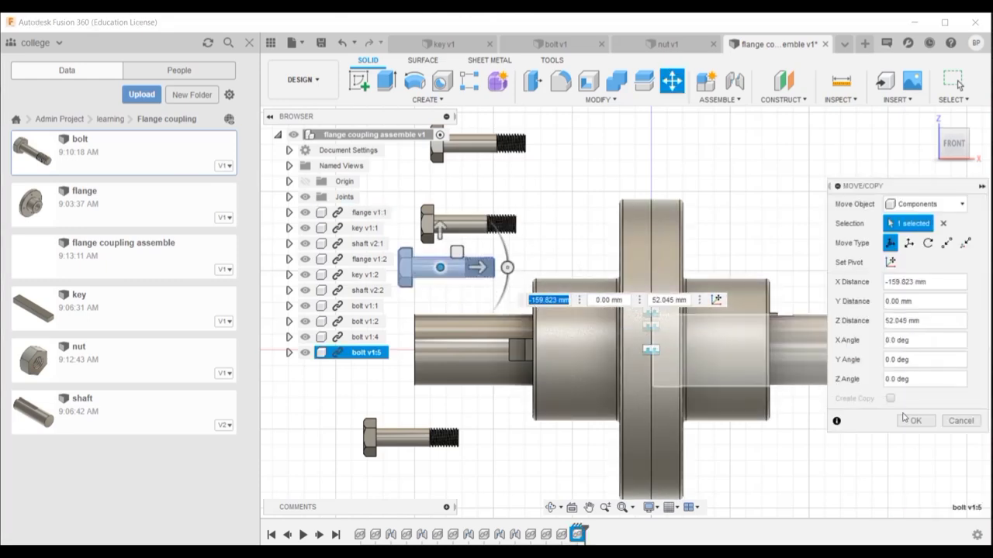
pyautogui.press('Return')
pyautogui.click(249, 42)
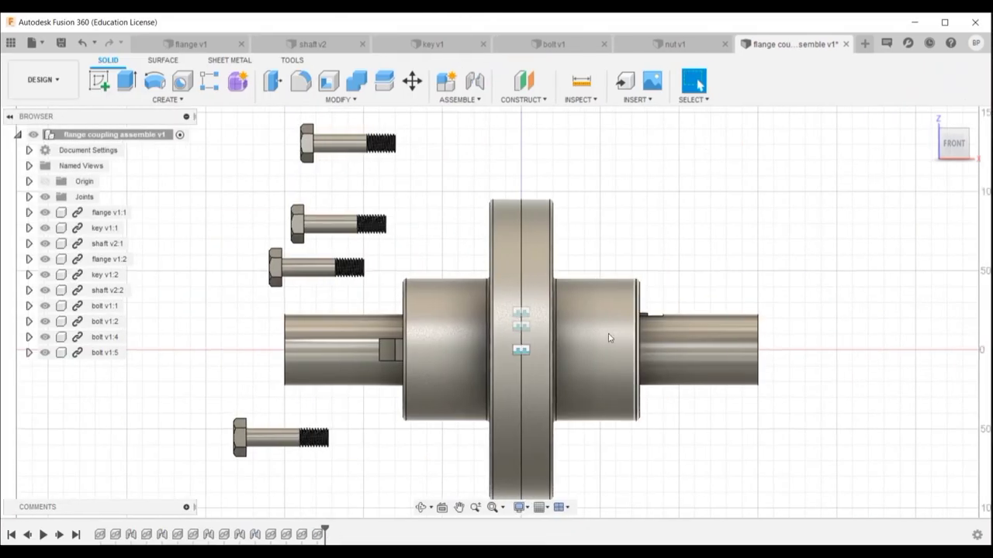
pyautogui.keyDown('shift'); pyautogui.moveTo(610, 337); pyautogui.dragTo(394, 153, button='middle'); pyautogui.keyUp('shift')
pyautogui.scroll(3, 394, 153)
# Joint the first bolt's end into a flange hole.
pyautogui.press('j')
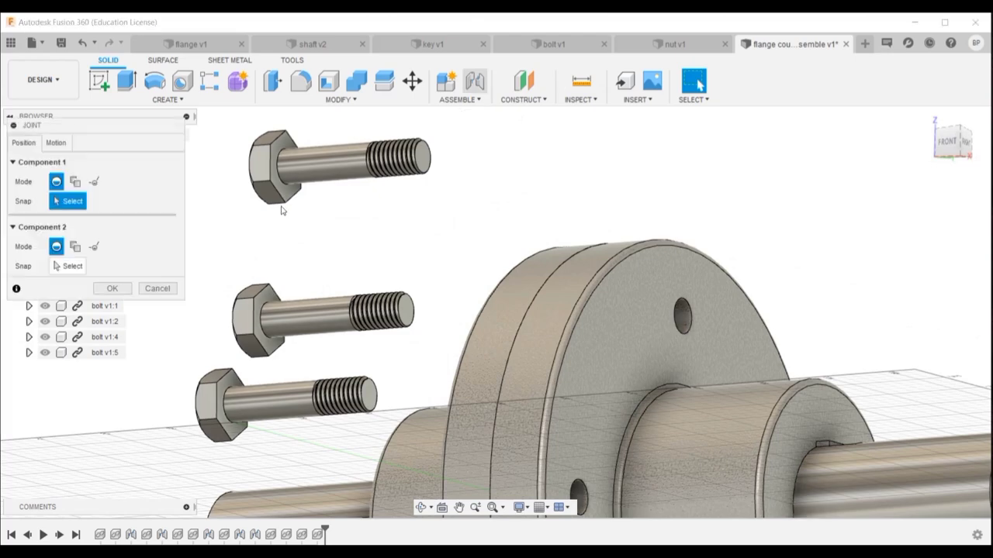
pyautogui.click(286, 180)
pyautogui.keyDown('shift'); pyautogui.moveTo(285, 180); pyautogui.dragTo(333, 288, button='middle'); pyautogui.keyUp('shift')
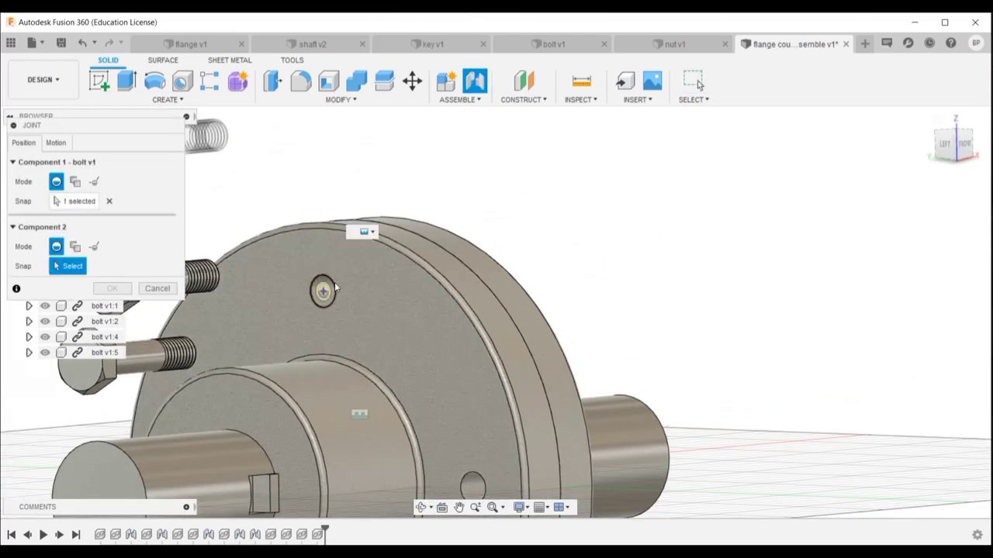
pyautogui.click(335, 287)
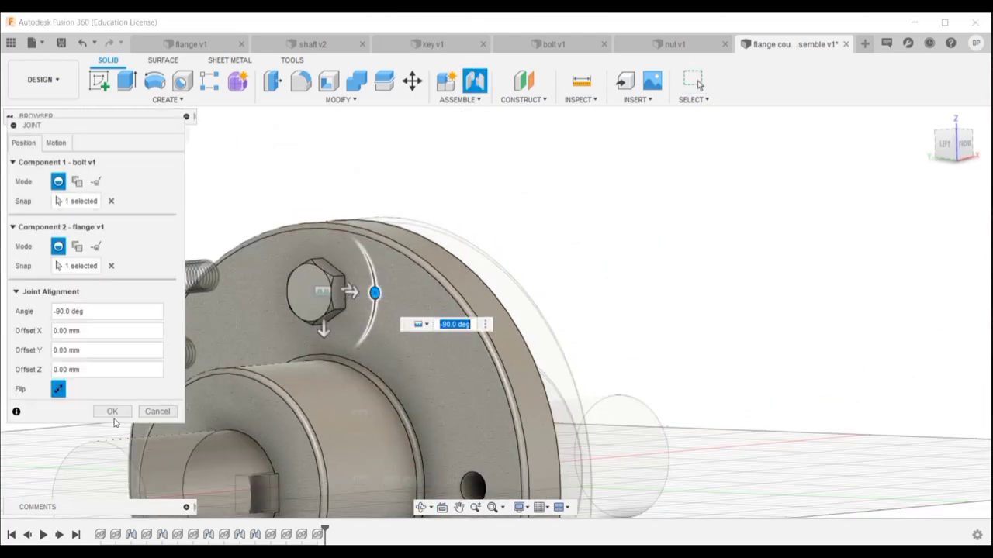
pyautogui.click(111, 412)
pyautogui.scroll(-3, 271, 388)
pyautogui.keyDown('shift'); pyautogui.moveTo(271, 388); pyautogui.dragTo(333, 232, button='middle'); pyautogui.keyUp('shift')
pyautogui.scroll(-5, 481, 460)
# Seat the top bolt in its flange hole with a joint.
pyautogui.press('j')
pyautogui.scroll(5, 334, 231)
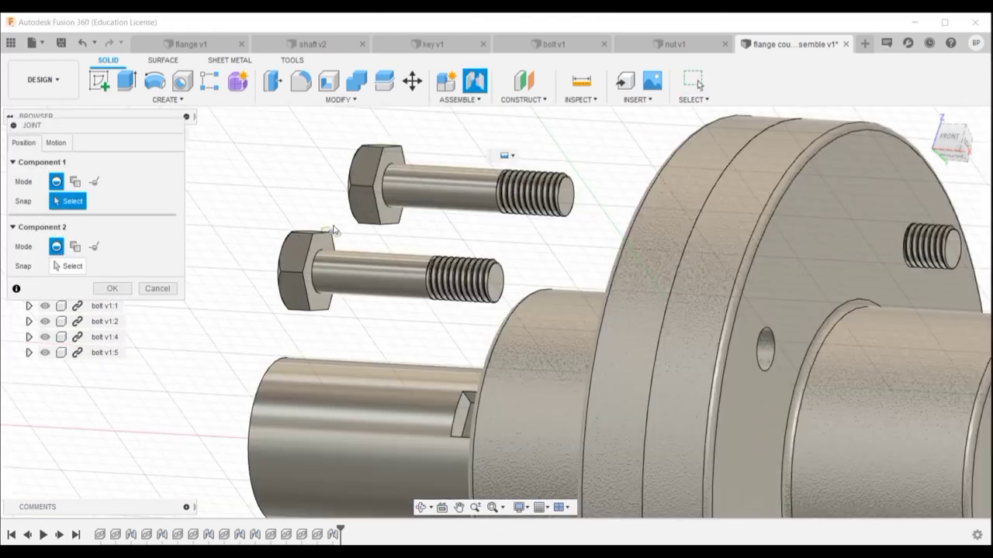
pyautogui.click(392, 190)
pyautogui.keyDown('shift'); pyautogui.moveTo(392, 190); pyautogui.dragTo(613, 320, button='middle'); pyautogui.keyUp('shift')
pyautogui.click(741, 372)
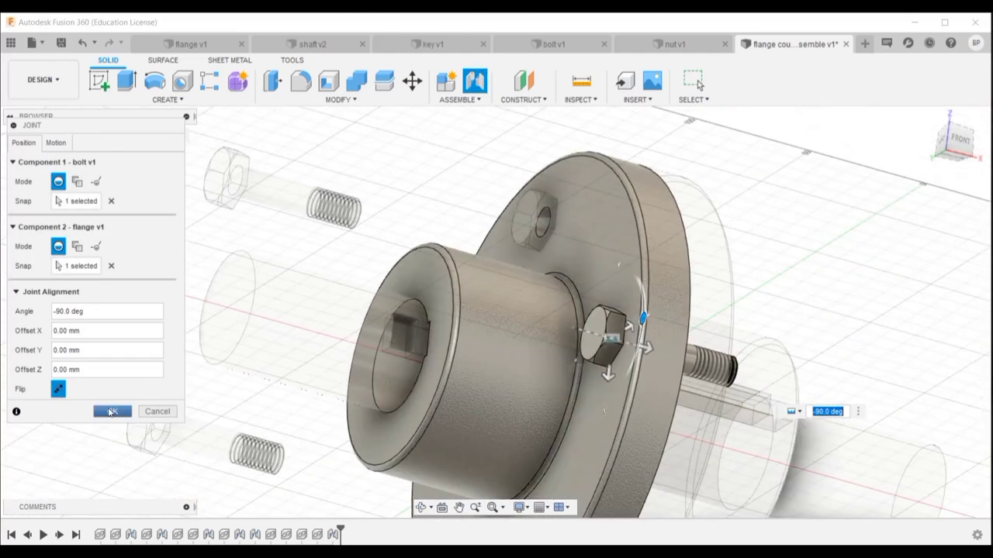
pyautogui.click(112, 411)
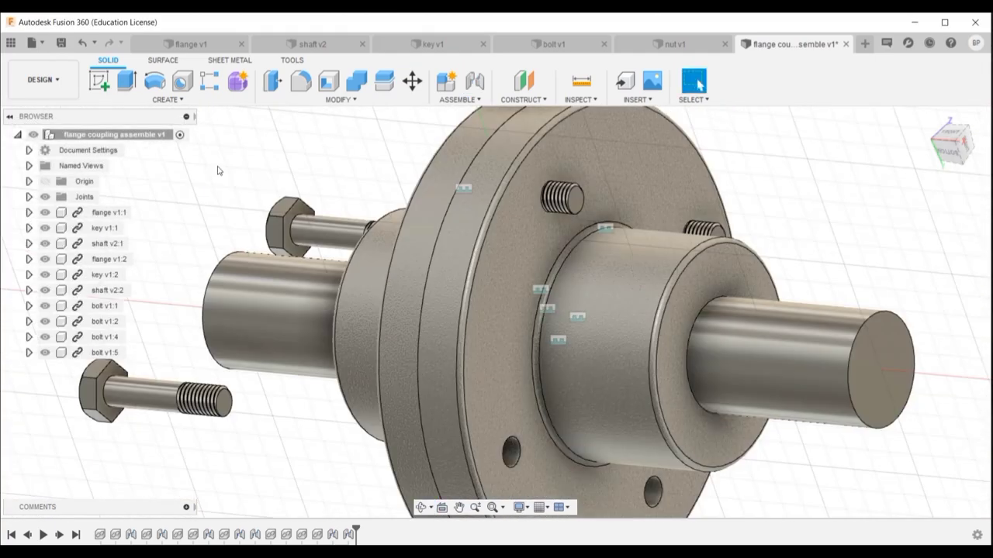
pyautogui.scroll(2, 218, 170)
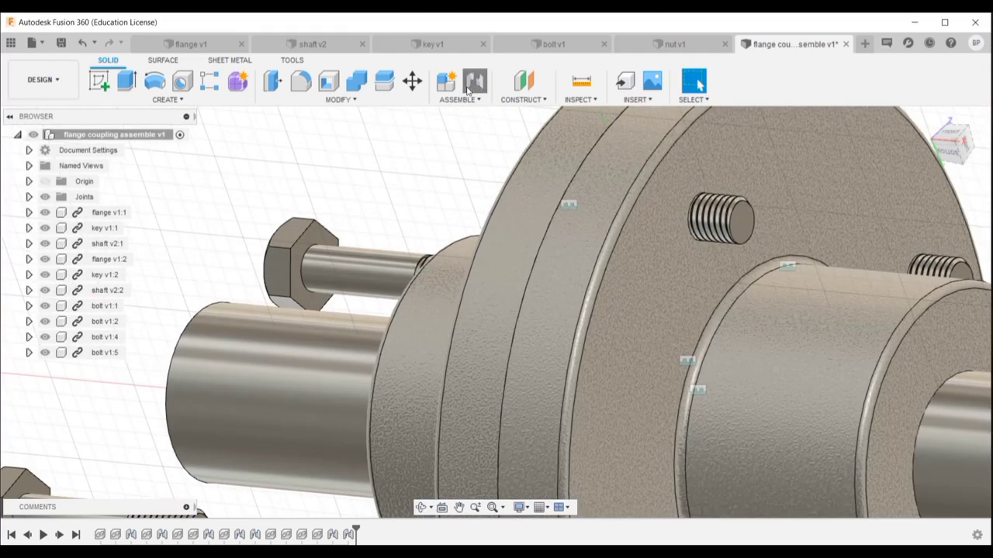
# Joint the third bolt into its flange hole.
pyautogui.click(475, 80)
pyautogui.click(314, 252)
pyautogui.keyDown('shift'); pyautogui.moveTo(314, 252); pyautogui.dragTo(554, 280, button='middle'); pyautogui.keyUp('shift')
pyautogui.click(553, 280)
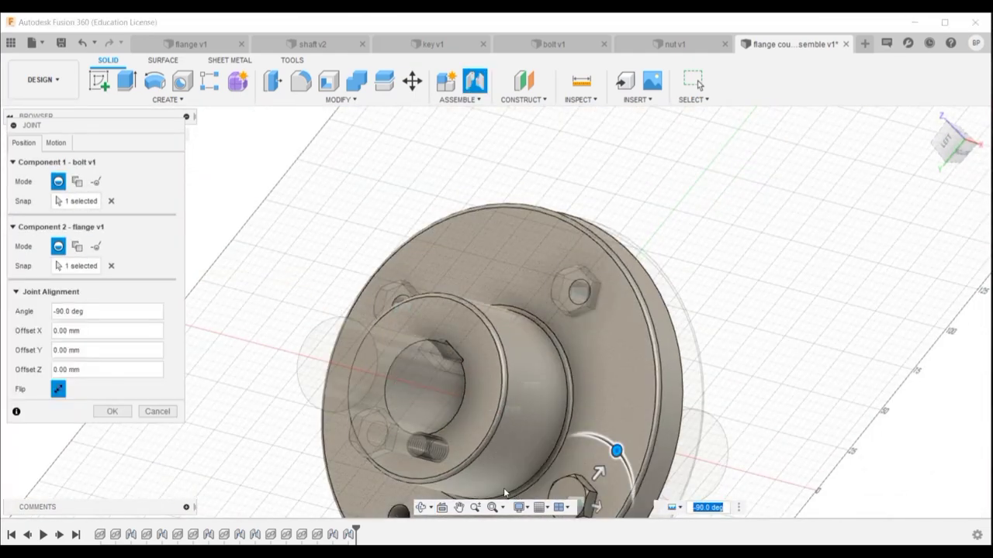
pyautogui.scroll(-3, 255, 366)
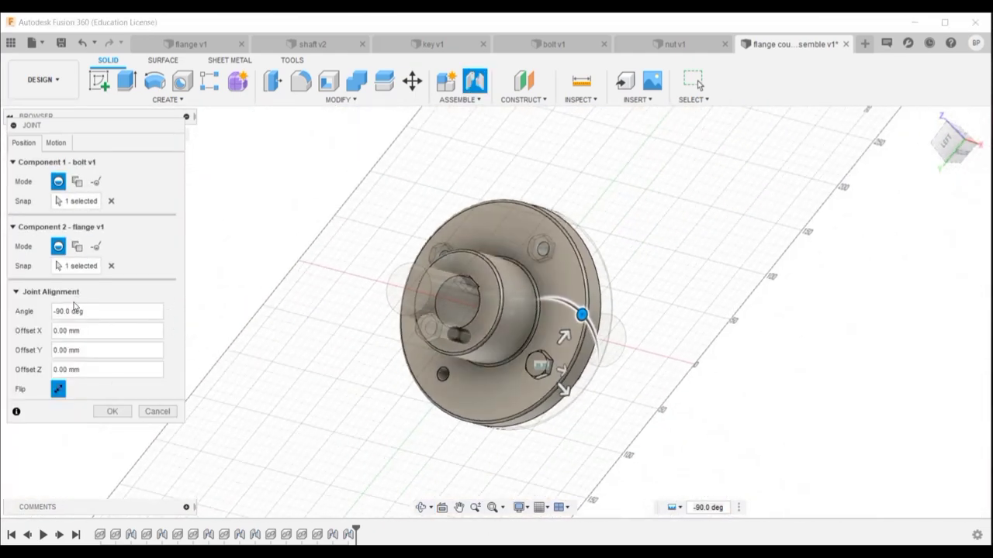
pyautogui.click(112, 411)
pyautogui.keyDown('shift'); pyautogui.moveTo(256, 310); pyautogui.dragTo(313, 266, button='middle'); pyautogui.keyUp('shift')
# Joint the last loose bolt into the flange's small hole.
pyautogui.click(475, 82)
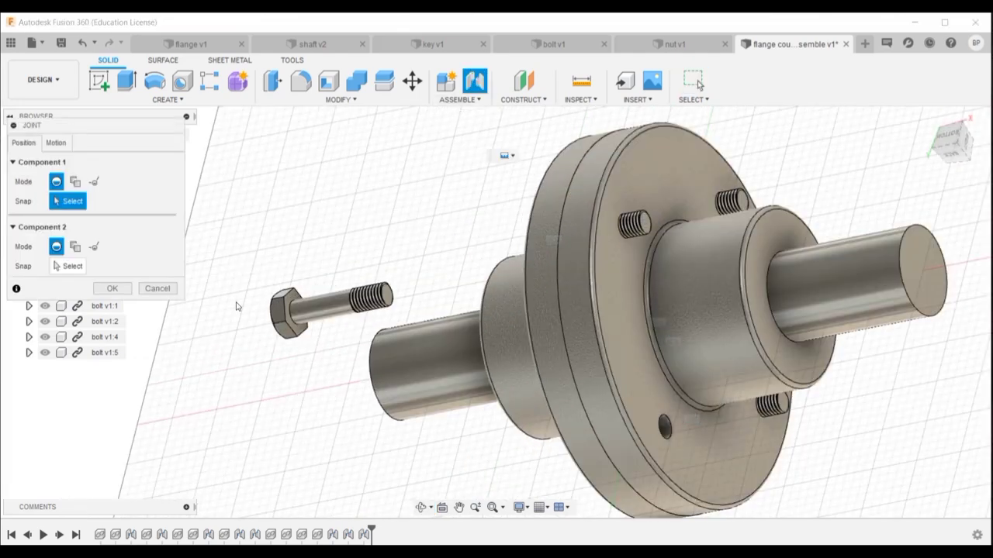
pyautogui.scroll(3, 322, 321)
pyautogui.click(327, 329)
pyautogui.click(507, 499)
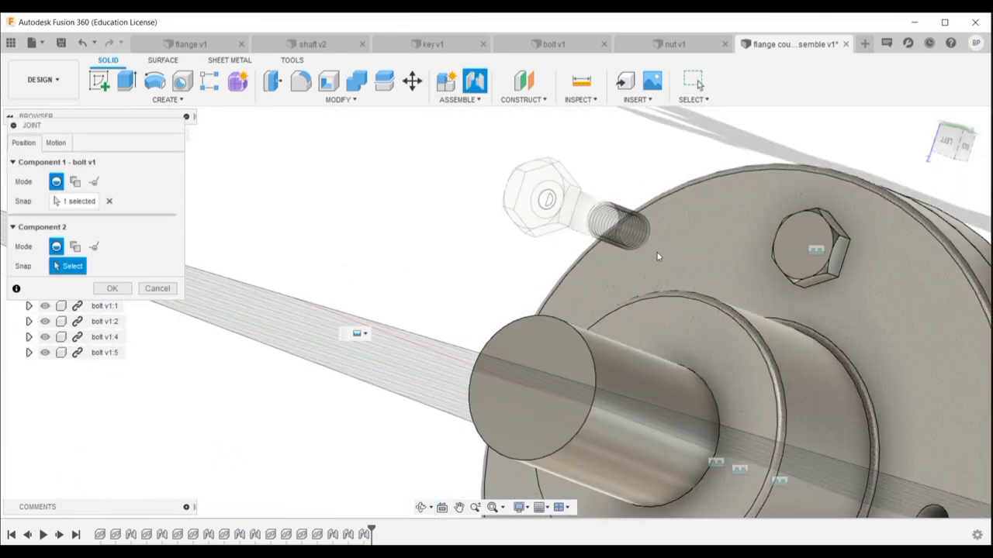
pyautogui.scroll(5, 543, 322)
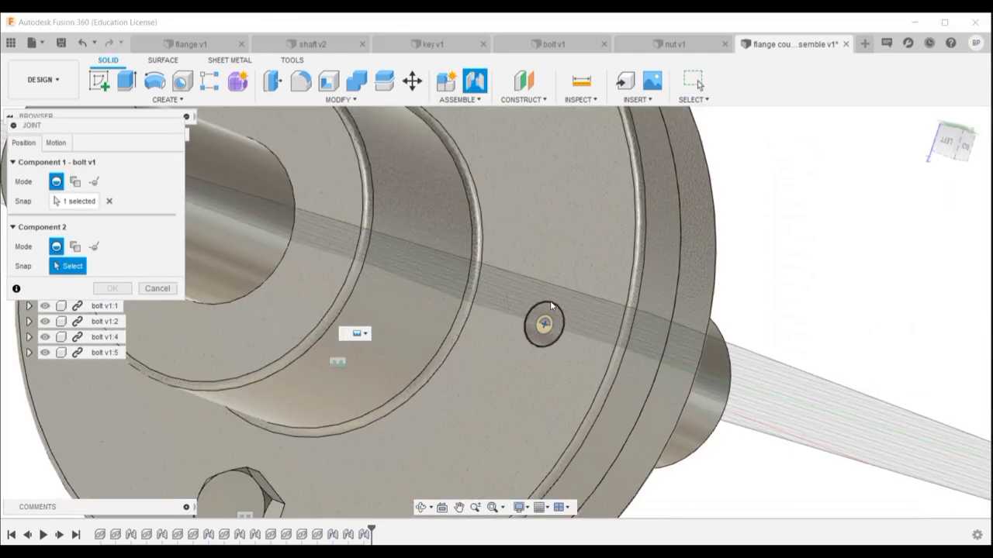
pyautogui.click(557, 306)
pyautogui.keyDown('shift'); pyautogui.moveTo(557, 306); pyautogui.dragTo(535, 254, button='middle'); pyautogui.keyUp('shift')
pyautogui.press('Return')
pyautogui.scroll(-10, 535, 254)
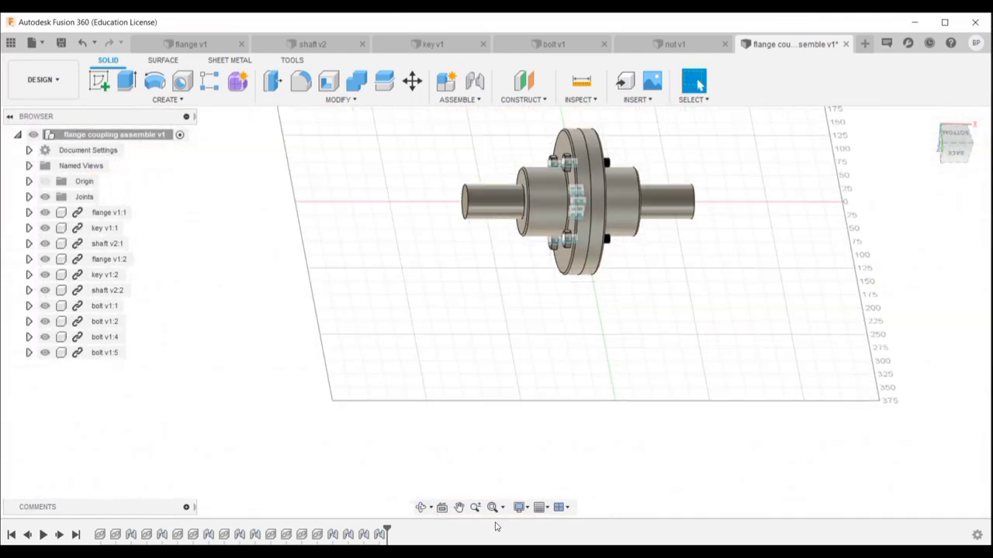
# Orbit to an isometric view of the coupling and show the project part files.
pyautogui.scroll(4, 545, 330)
pyautogui.keyDown('shift'); pyautogui.moveTo(545, 329); pyautogui.dragTo(697, 81, button='middle'); pyautogui.keyUp('shift')
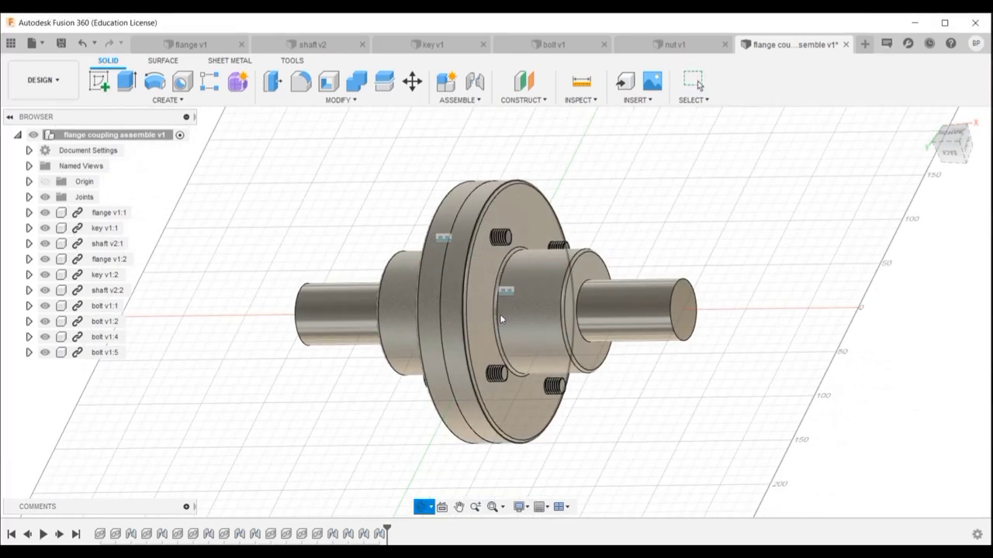
pyautogui.click(10, 43)
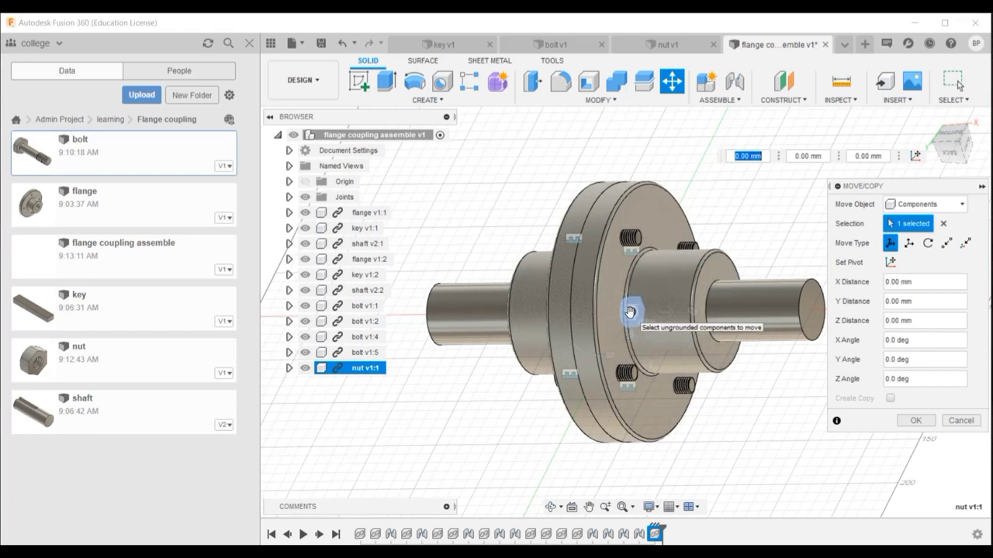
# Move the nut up and turn it 180° about Y, then paste a second copy beside the flange.
pyautogui.moveTo(630, 313); pyautogui.dragTo(718, 148)
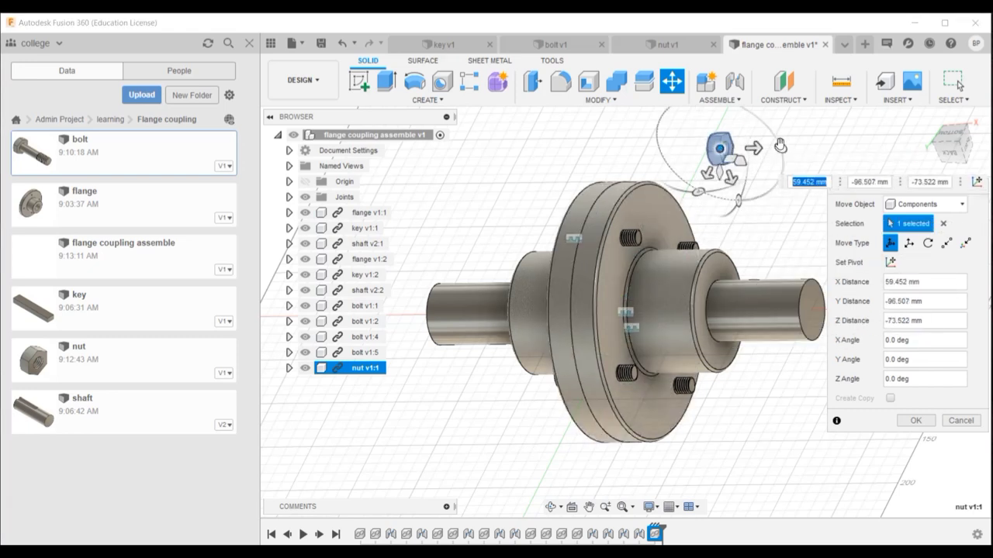
pyautogui.moveTo(779, 147); pyautogui.dragTo(675, 151)
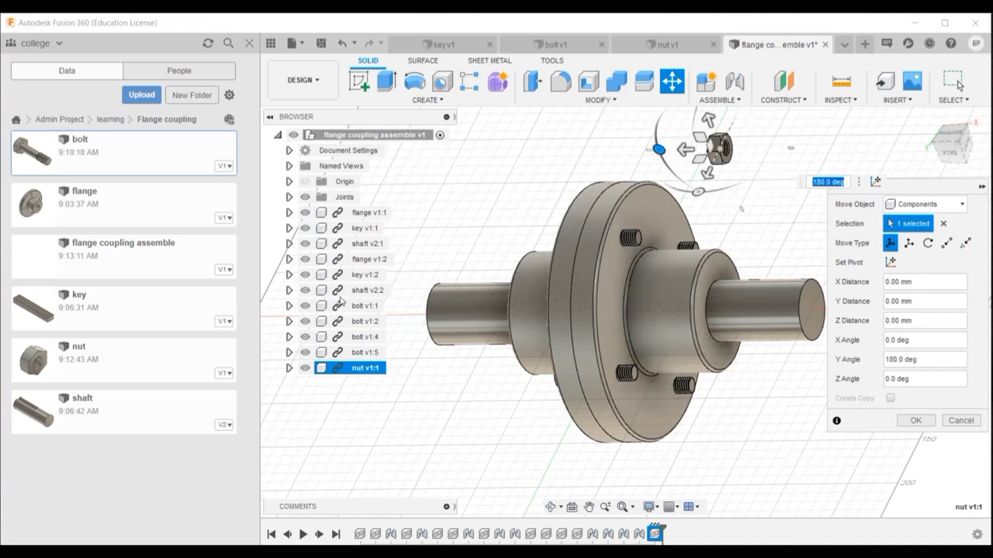
pyautogui.click(904, 417)
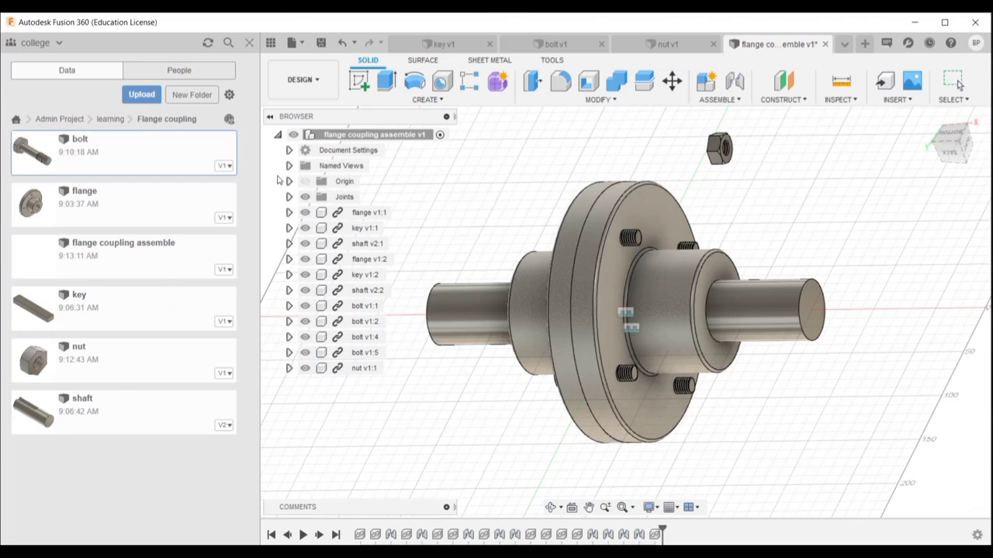
pyautogui.hotkey('ctrl', 'v')
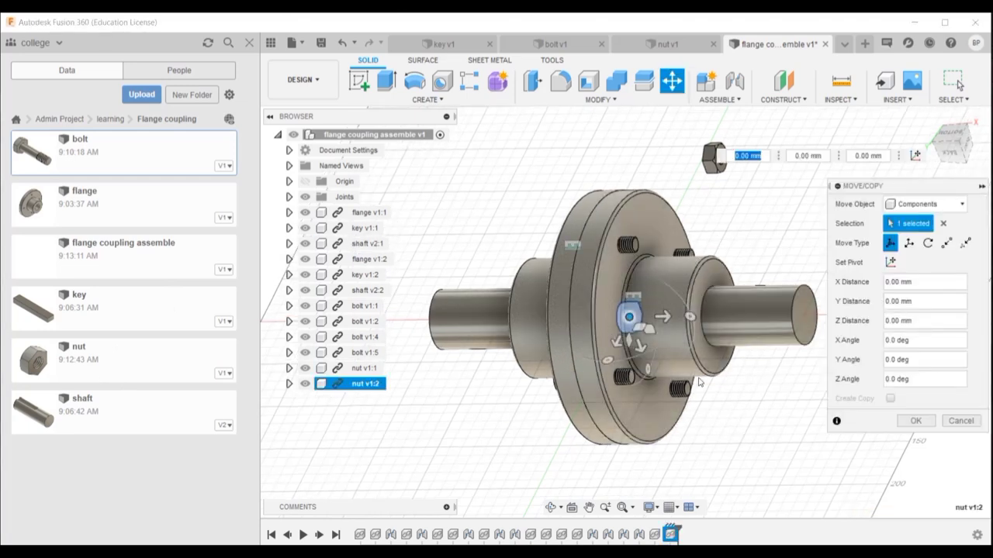
pyautogui.moveTo(629, 316); pyautogui.dragTo(667, 402)
pyautogui.click(930, 422)
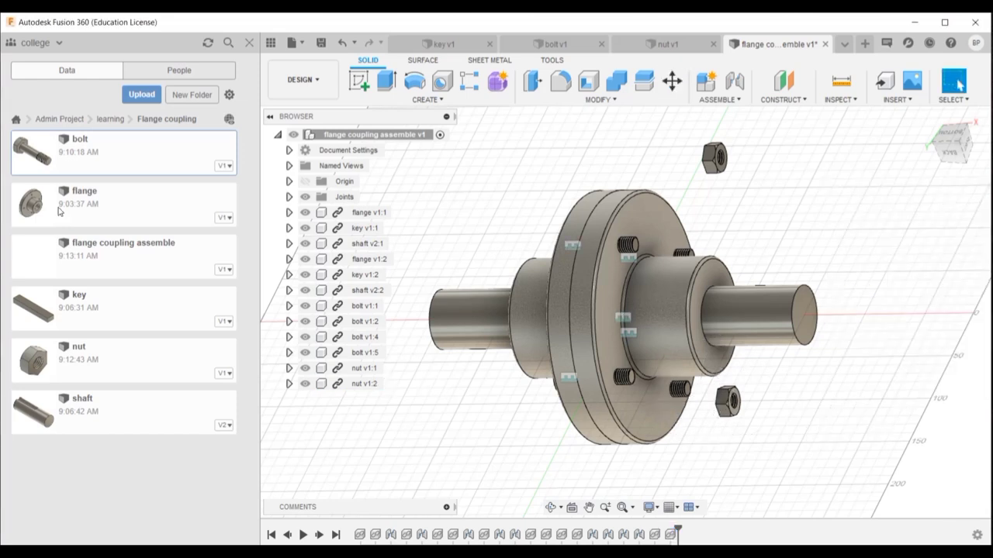
# Add third and fourth nuts, position them around the flange, and zoom in on them.
pyautogui.moveTo(74, 359); pyautogui.dragTo(454, 210)
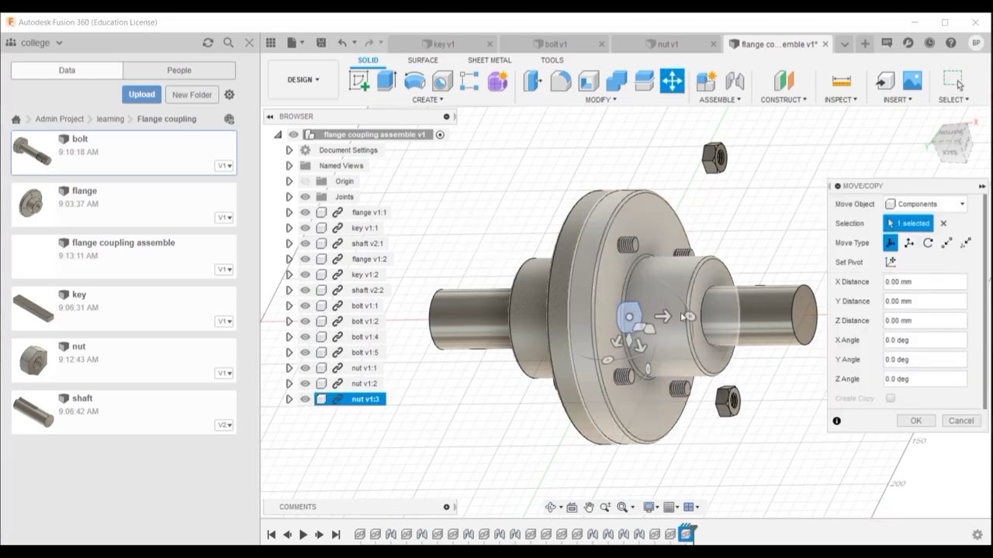
pyautogui.moveTo(664, 388); pyautogui.dragTo(785, 223)
pyautogui.click(915, 420)
pyautogui.click(475, 225)
pyautogui.click(136, 189)
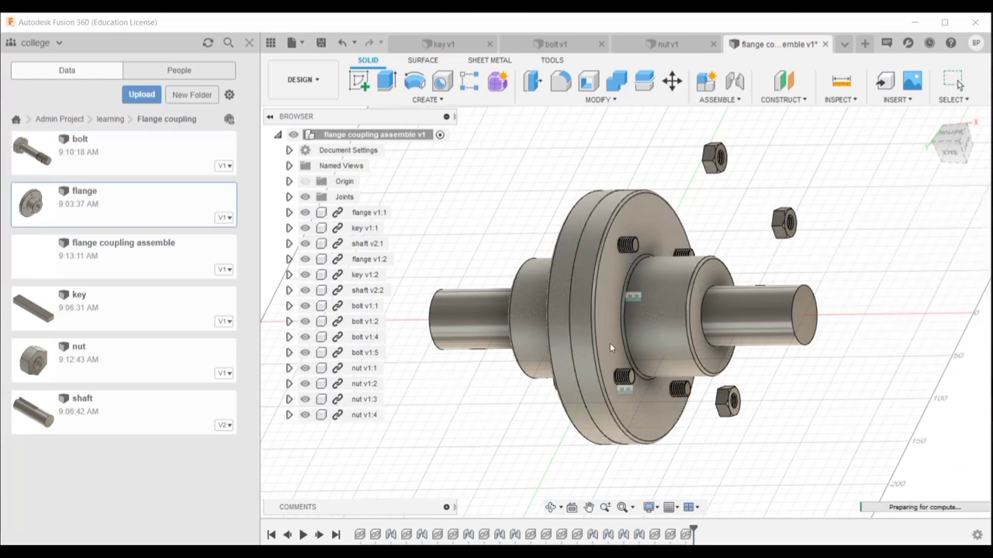
pyautogui.moveTo(631, 321); pyautogui.dragTo(531, 145)
pyautogui.click(906, 421)
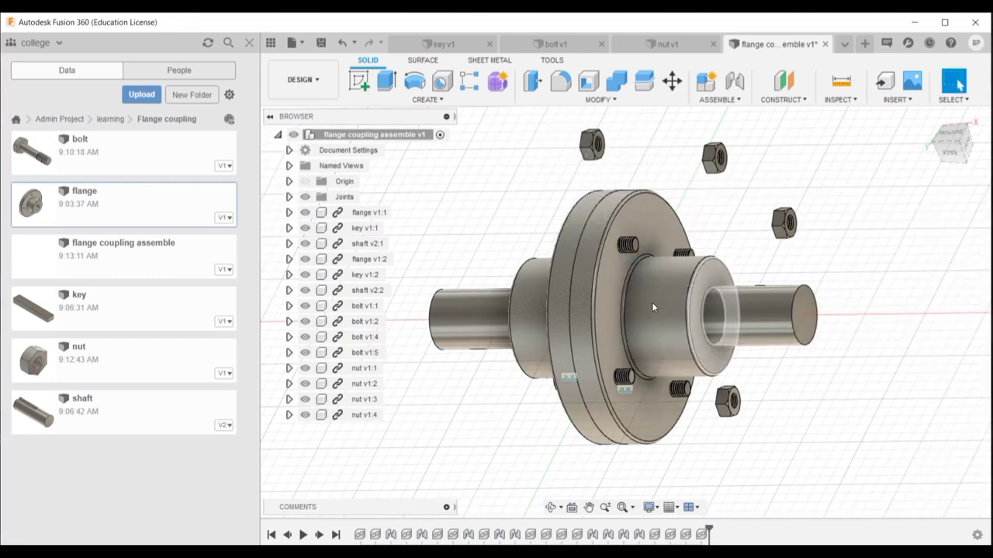
pyautogui.scroll(3, 707, 211)
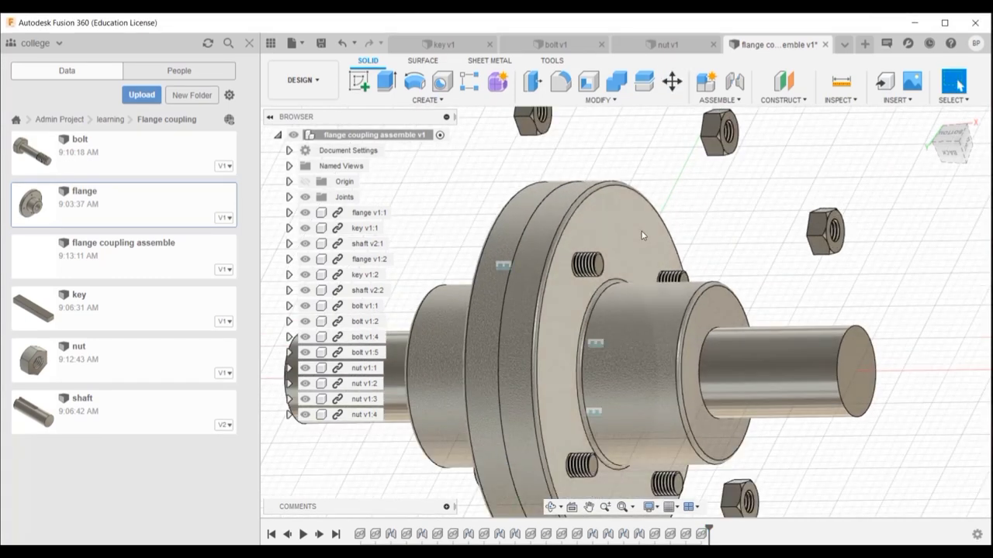
pyautogui.scroll(3, 587, 172)
pyautogui.scroll(1, 565, 131)
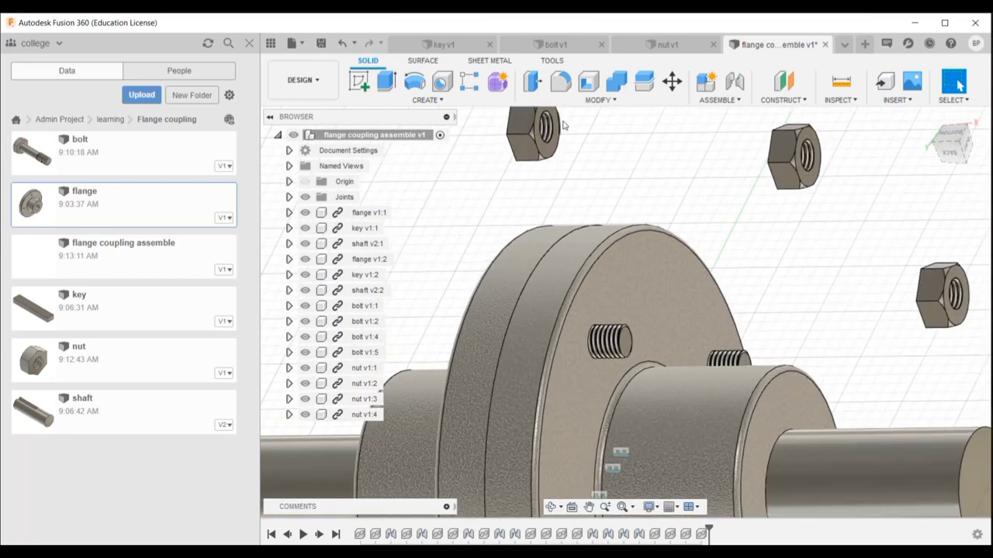
pyautogui.click(589, 507)
pyautogui.moveTo(617, 237); pyautogui.dragTo(629, 276)
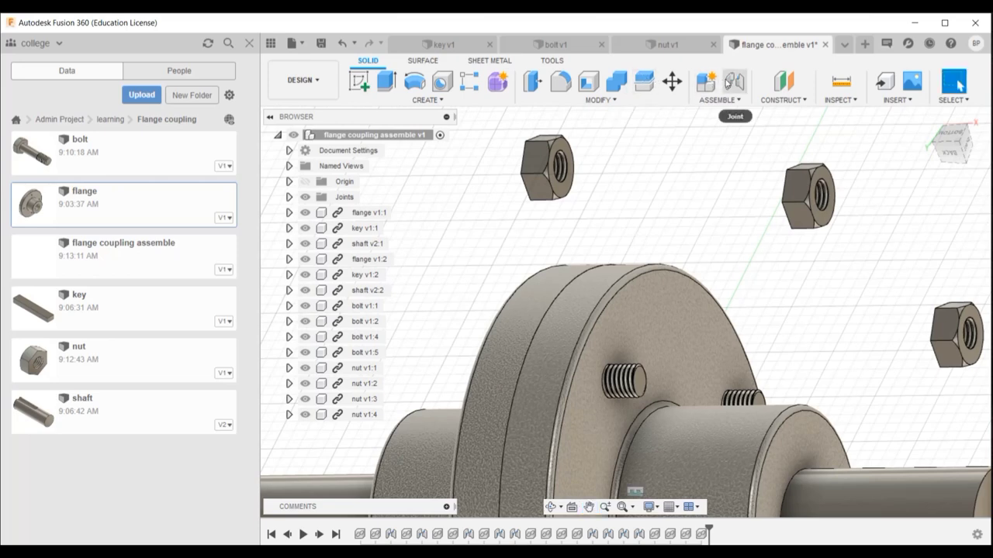
# Joint the nut's hole to the top bolt's end and flip the nut's orientation.
pyautogui.click(733, 81)
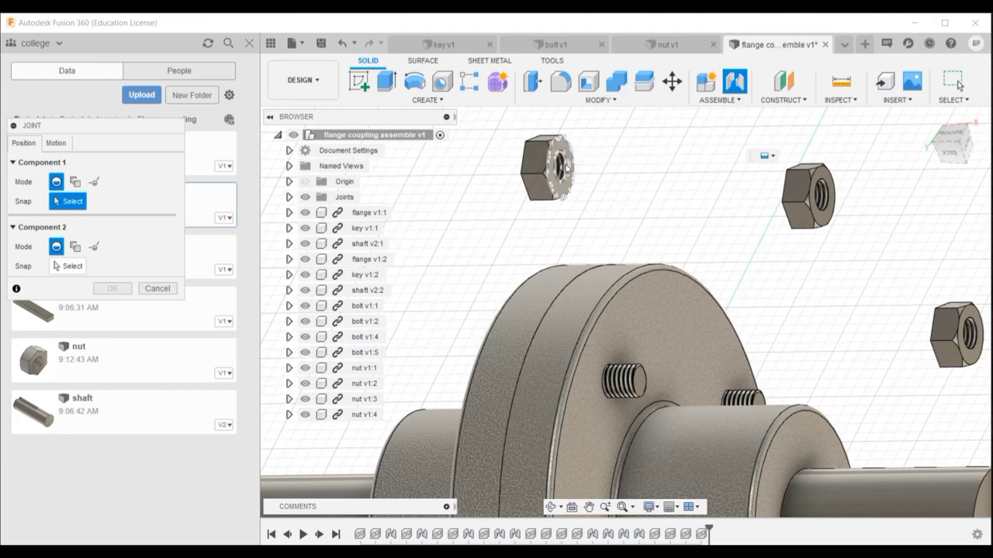
pyautogui.scroll(4, 566, 166)
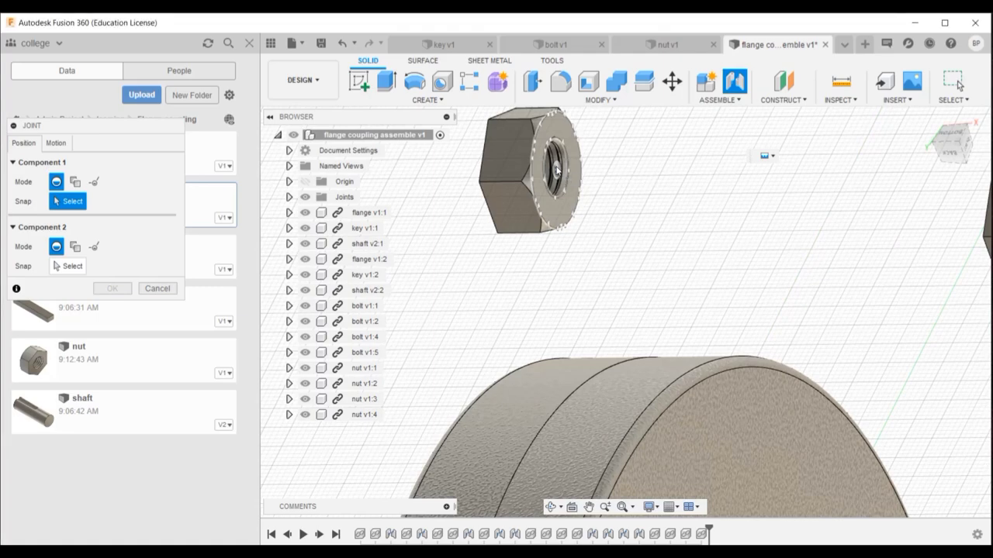
pyautogui.click(556, 170)
pyautogui.scroll(-2, 563, 175)
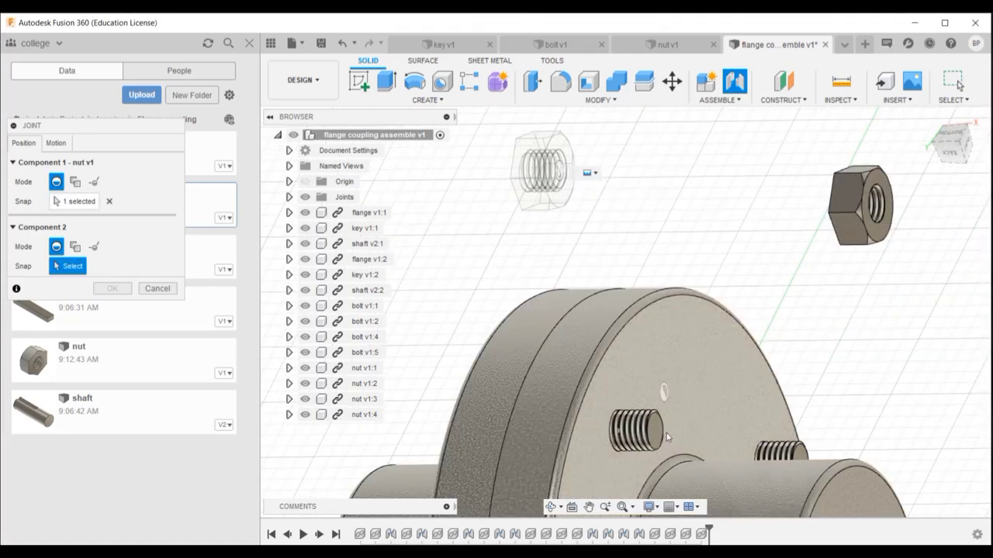
pyautogui.scroll(4, 656, 433)
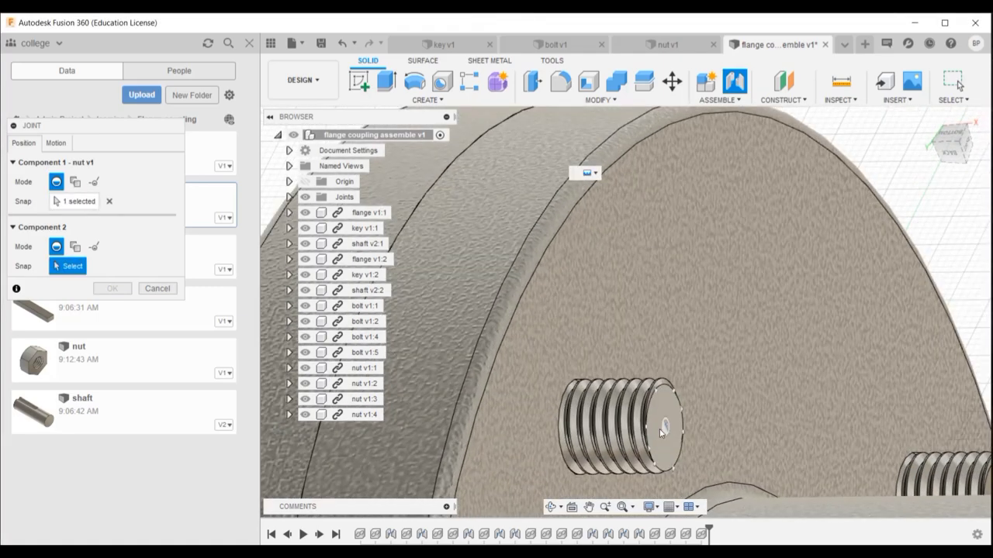
pyautogui.scroll(4, 656, 442)
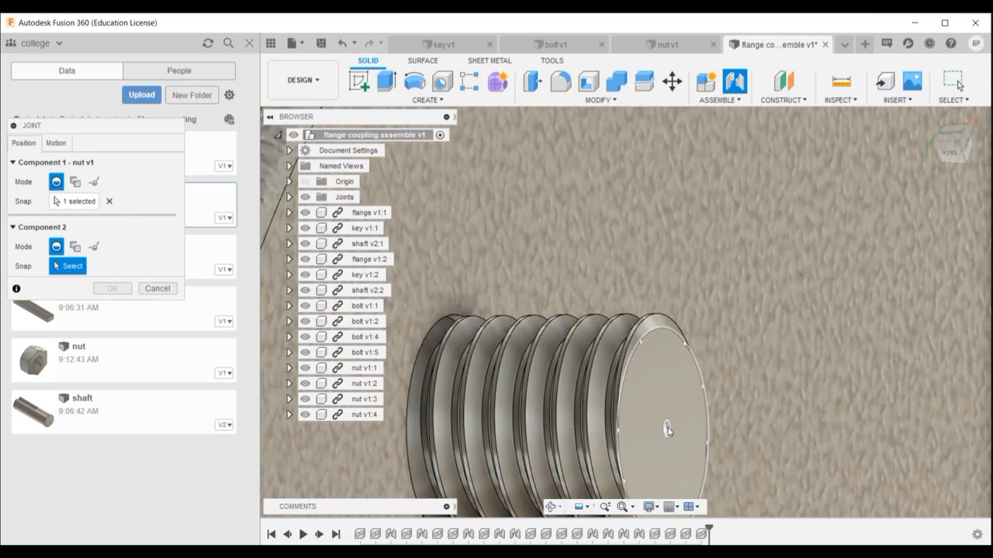
pyautogui.click(667, 429)
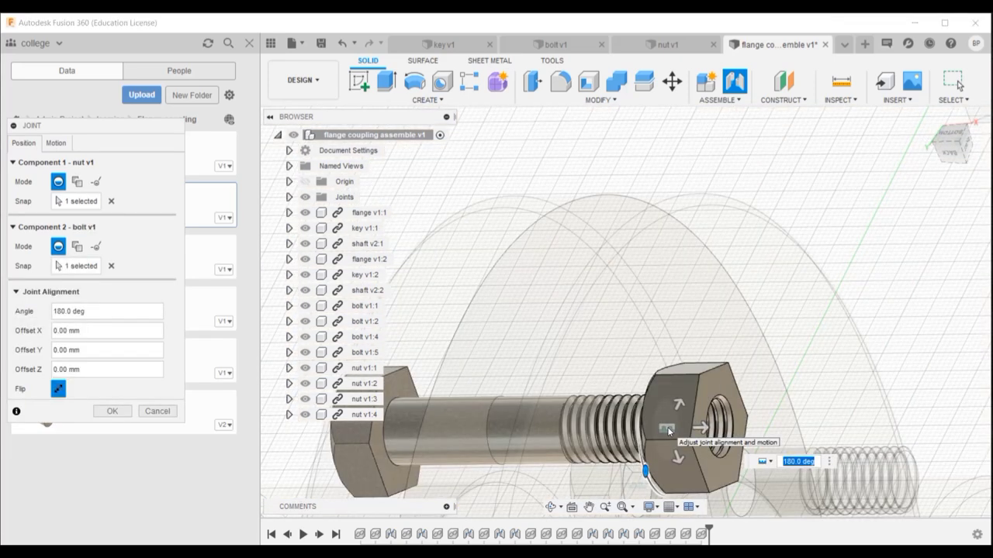
pyautogui.click(65, 390)
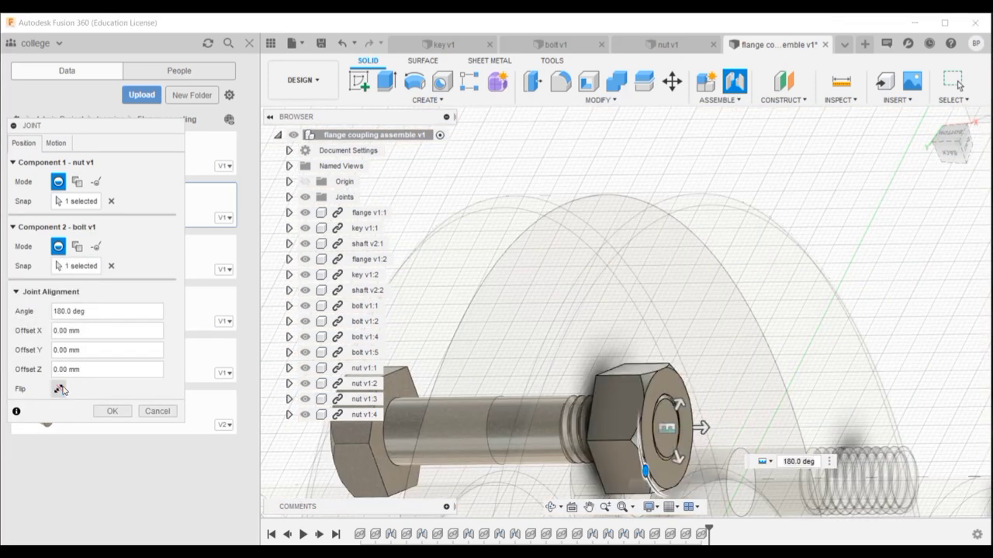
# Hide the Data panel, set the nut's Offset Z to -2 mm, and commit the joint.
pyautogui.click(249, 42)
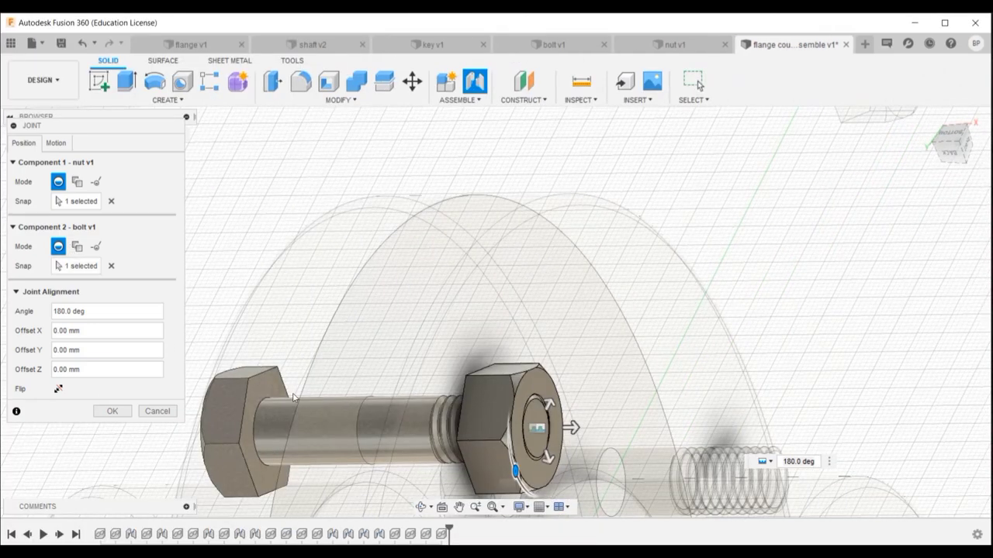
pyautogui.click(491, 507)
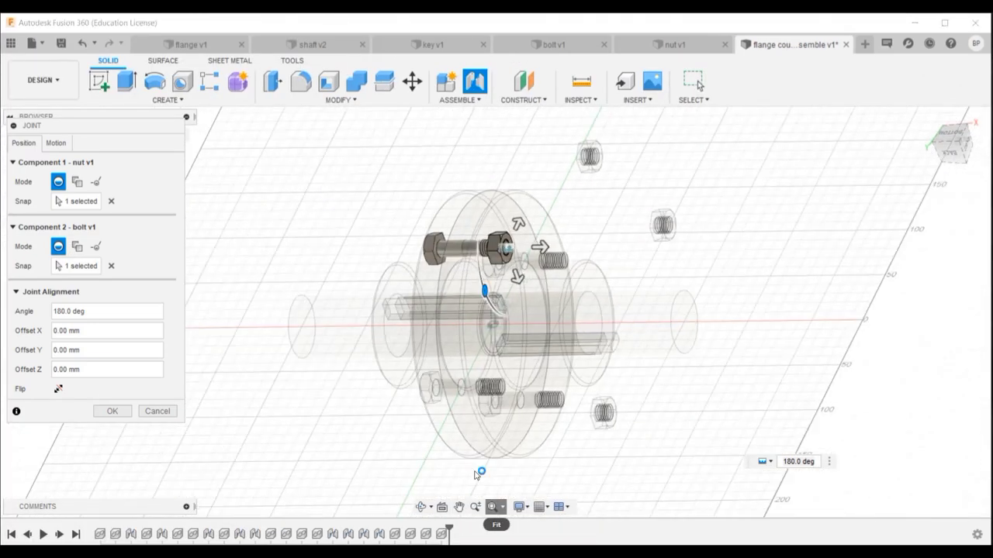
pyautogui.scroll(5, 508, 264)
pyautogui.scroll(3, 508, 264)
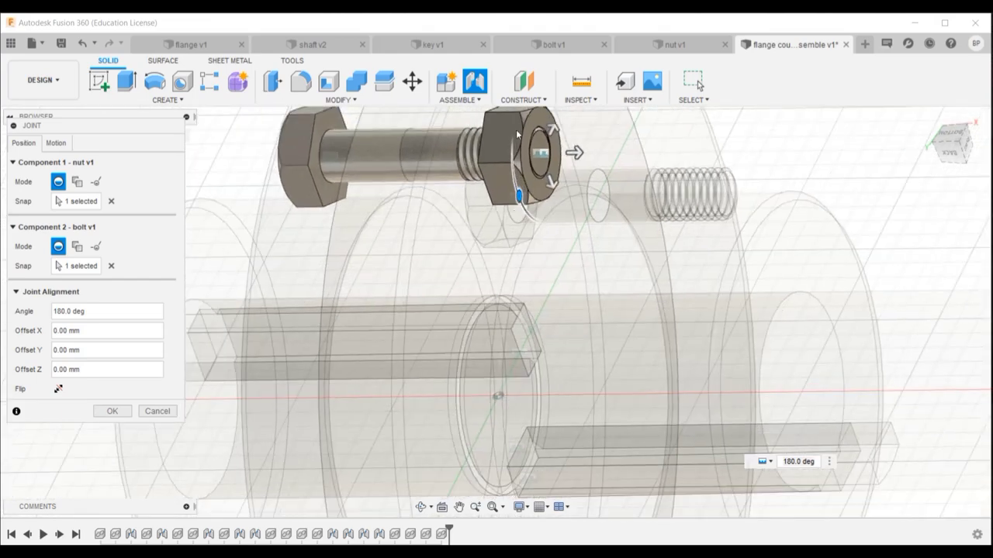
pyautogui.scroll(-3, 517, 134)
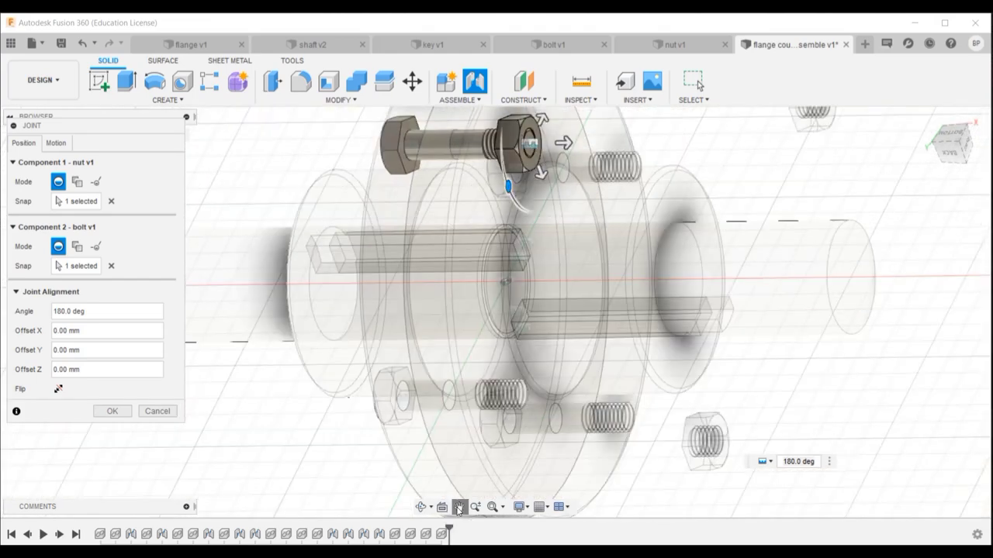
pyautogui.click(458, 508)
pyautogui.moveTo(504, 179); pyautogui.dragTo(521, 267)
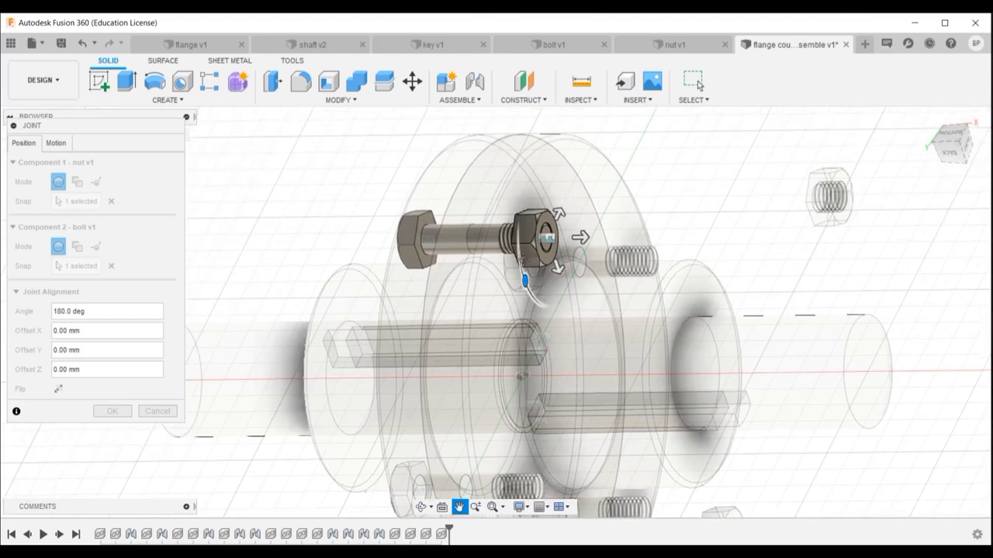
pyautogui.press('Escape')
pyautogui.keyDown('shift'); pyautogui.moveTo(483, 281); pyautogui.dragTo(507, 286, button='middle'); pyautogui.keyUp('shift')
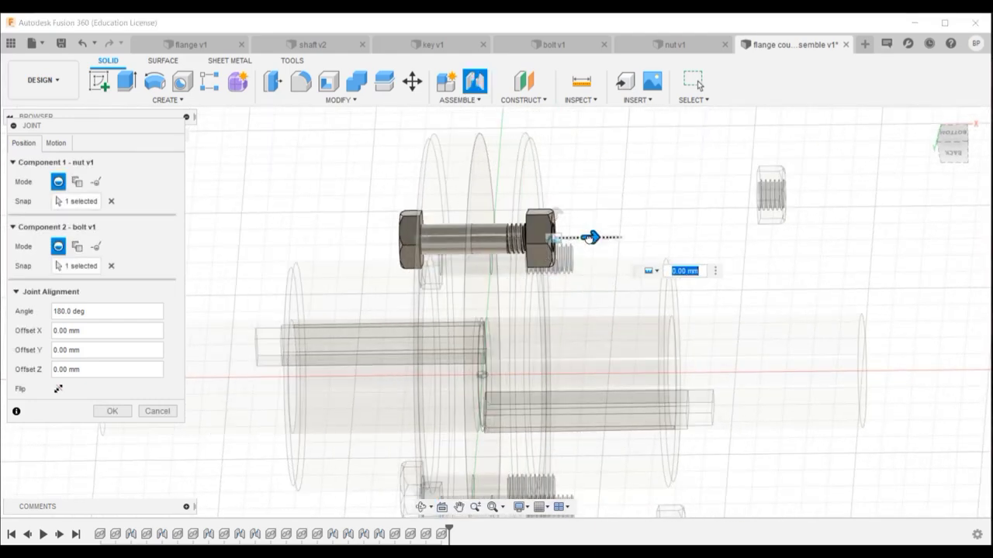
pyautogui.moveTo(589, 235)
pyautogui.mouseDown()
pyautogui.moveTo(569, 236)
pyautogui.moveTo(591, 237)
pyautogui.mouseUp()
pyautogui.click(689, 273)
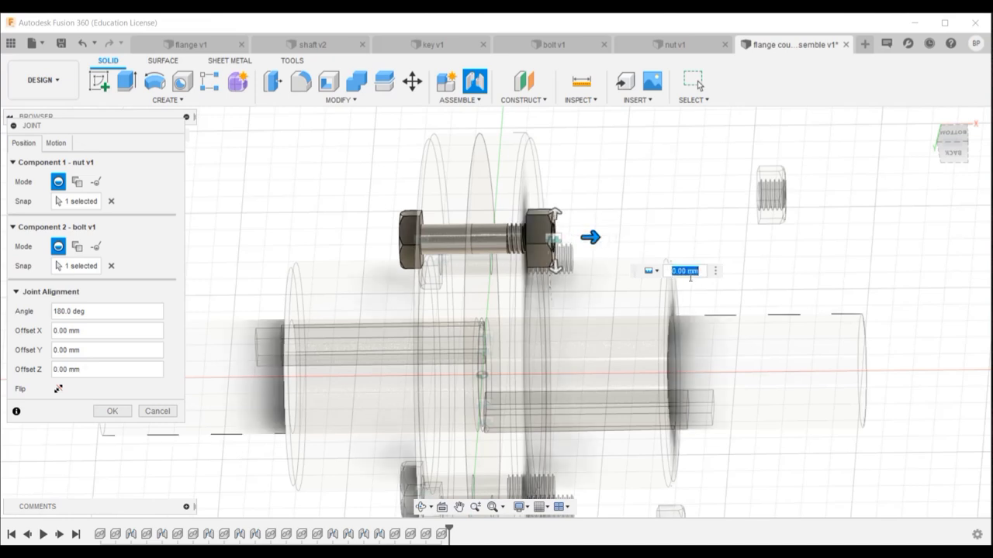
pyautogui.write('-')
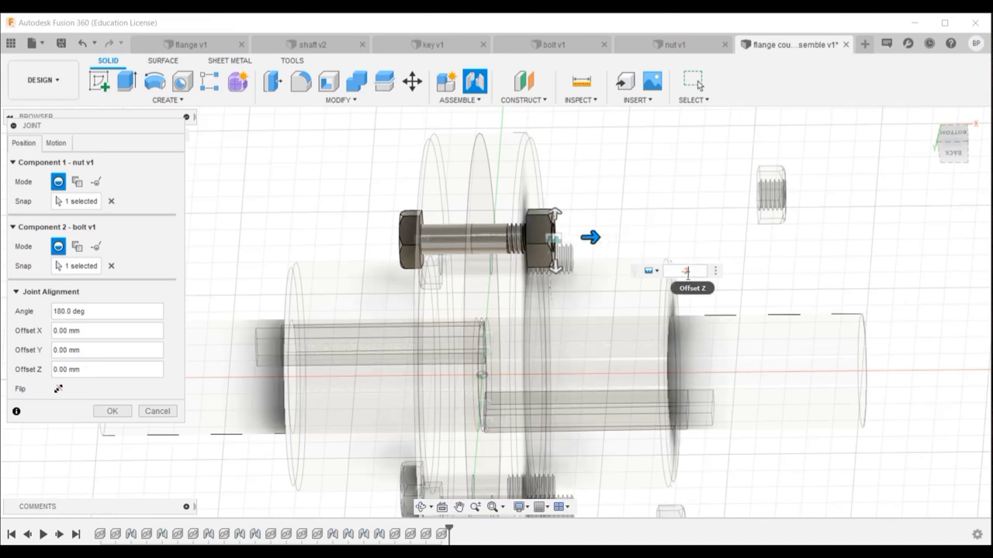
pyautogui.write('2')
pyautogui.press('Return')
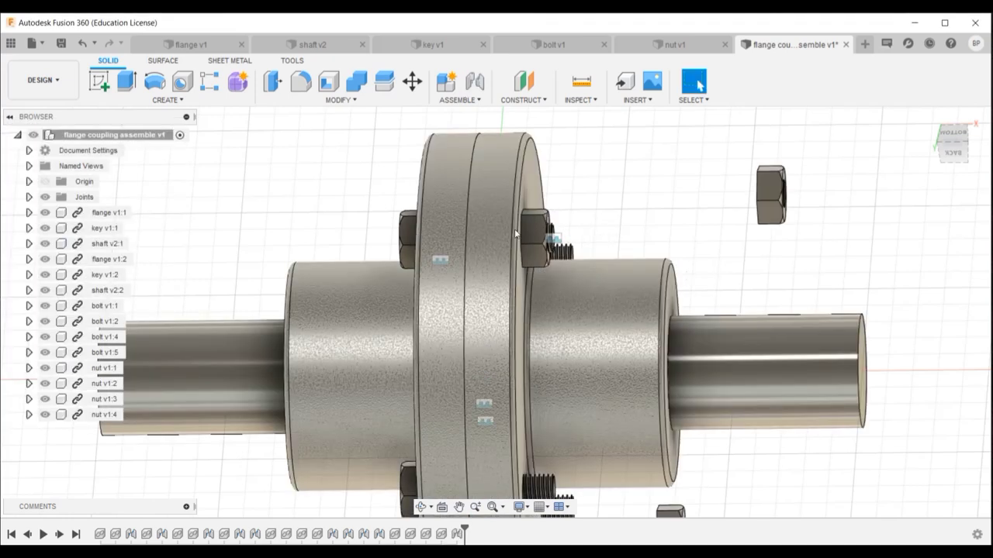
# Joint the first nut onto its bolt end, flipped, with a -2 mm Offset Z.
pyautogui.scroll(3, 531, 249)
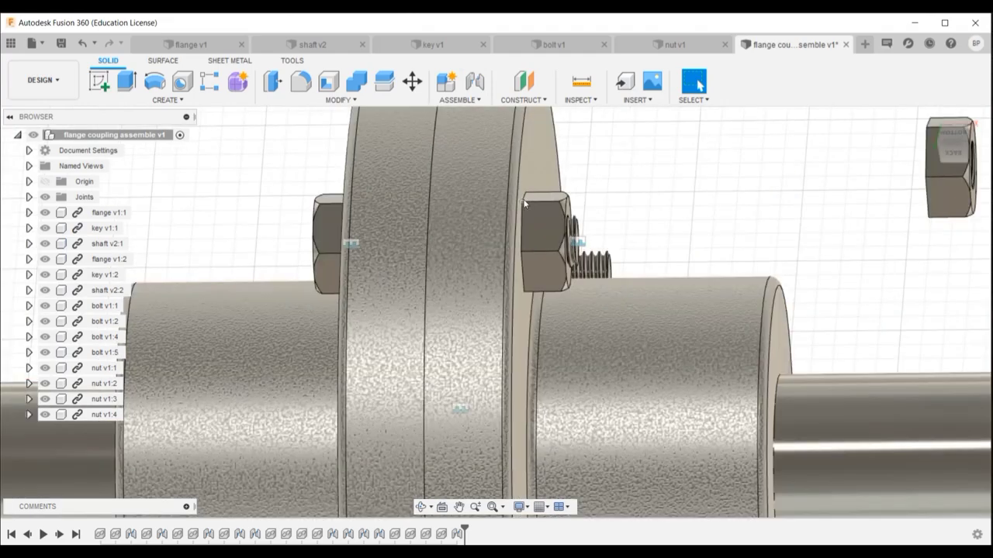
pyautogui.scroll(-3, 546, 295)
pyautogui.scroll(3, 620, 299)
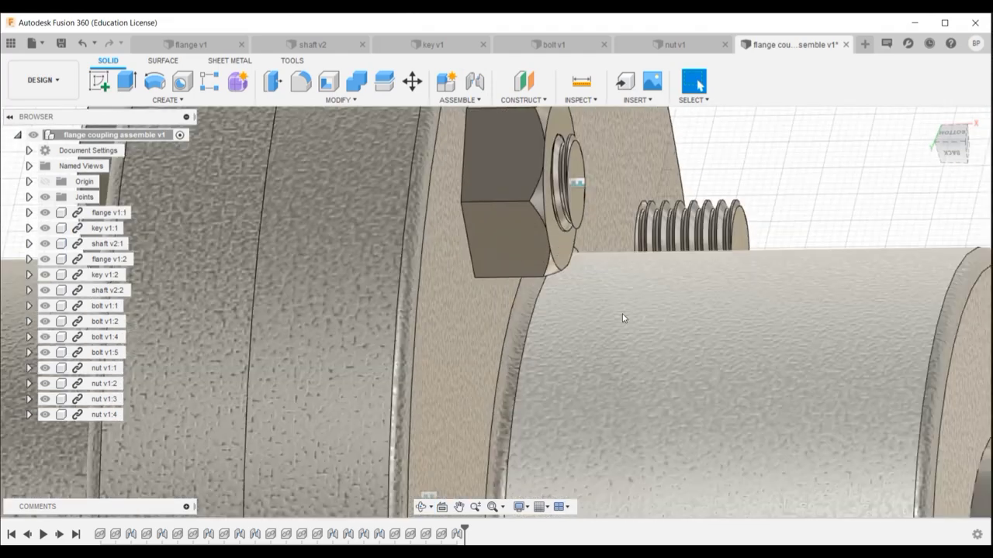
pyautogui.scroll(-5, 681, 302)
pyautogui.scroll(-2, 681, 302)
pyautogui.keyDown('shift'); pyautogui.moveTo(713, 242); pyautogui.dragTo(634, 237, button='middle'); pyautogui.keyUp('shift')
pyautogui.scroll(5, 833, 204)
pyautogui.press('j')
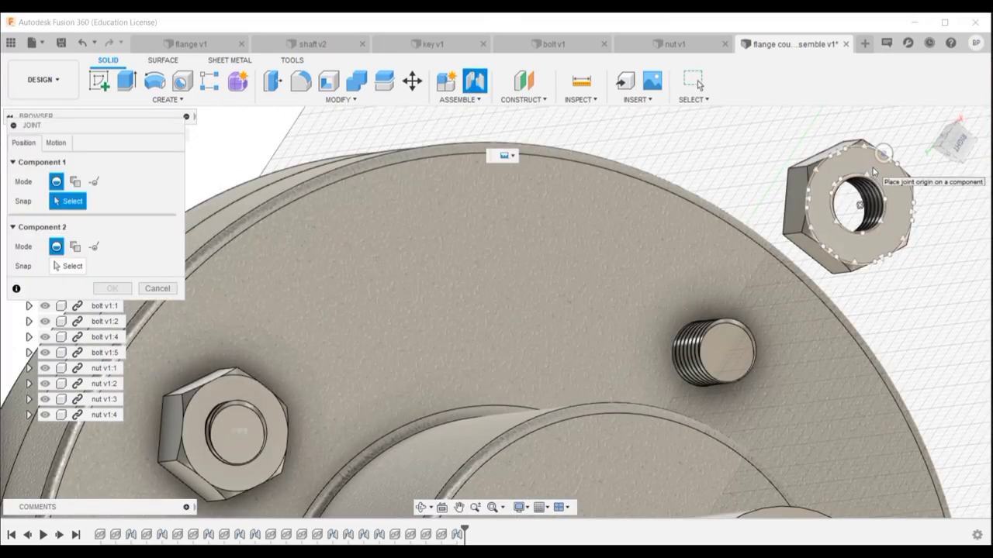
pyautogui.click(859, 206)
pyautogui.click(721, 357)
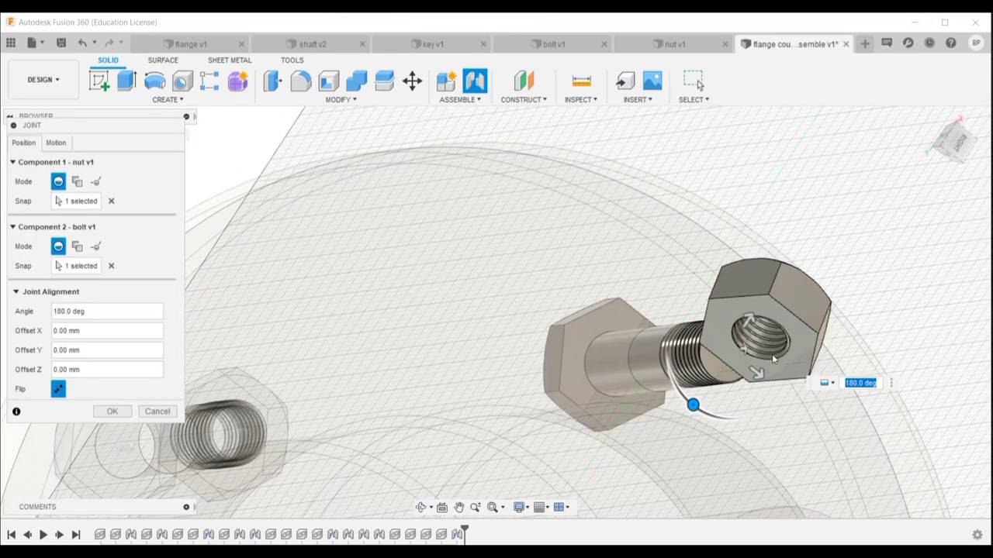
pyautogui.click(59, 390)
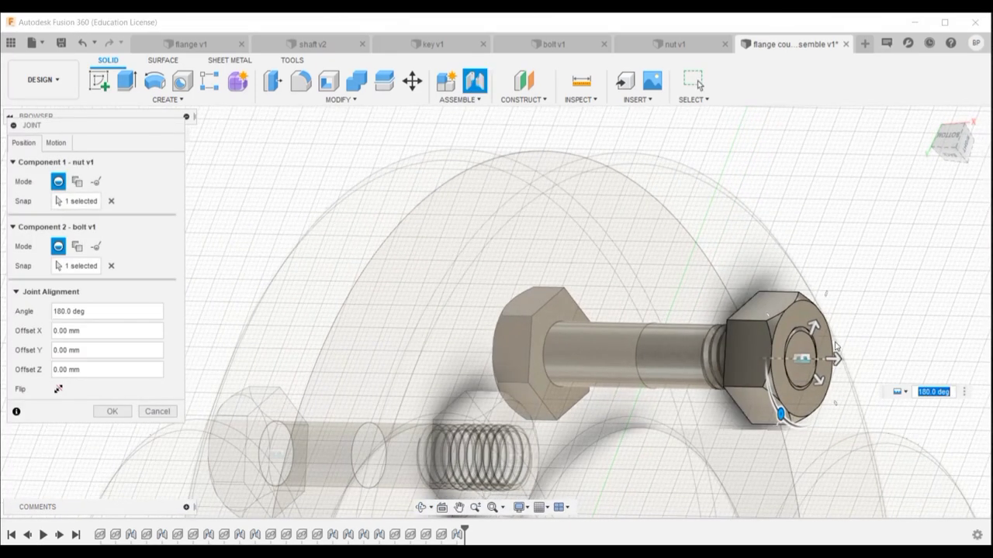
pyautogui.write('-2')
pyautogui.press('Return')
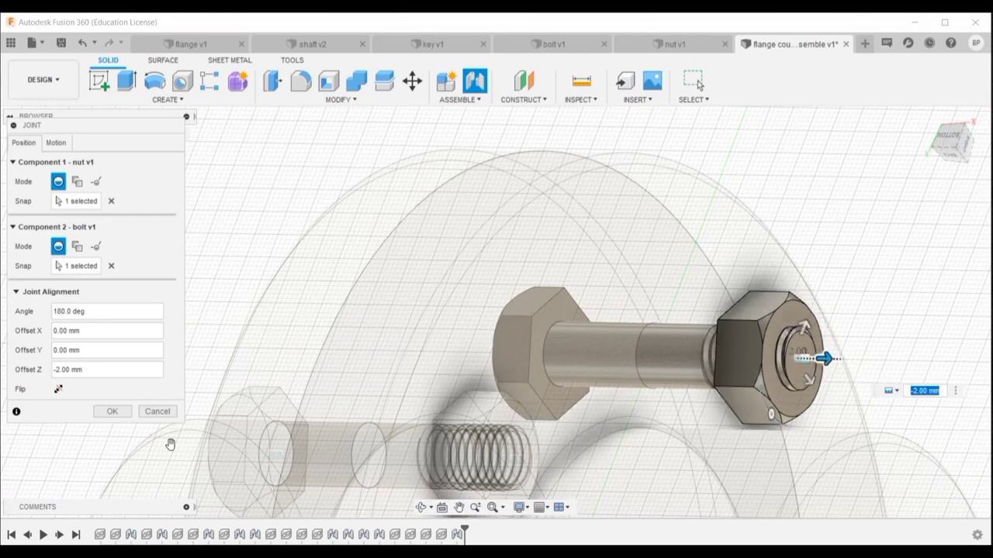
pyautogui.click(98, 411)
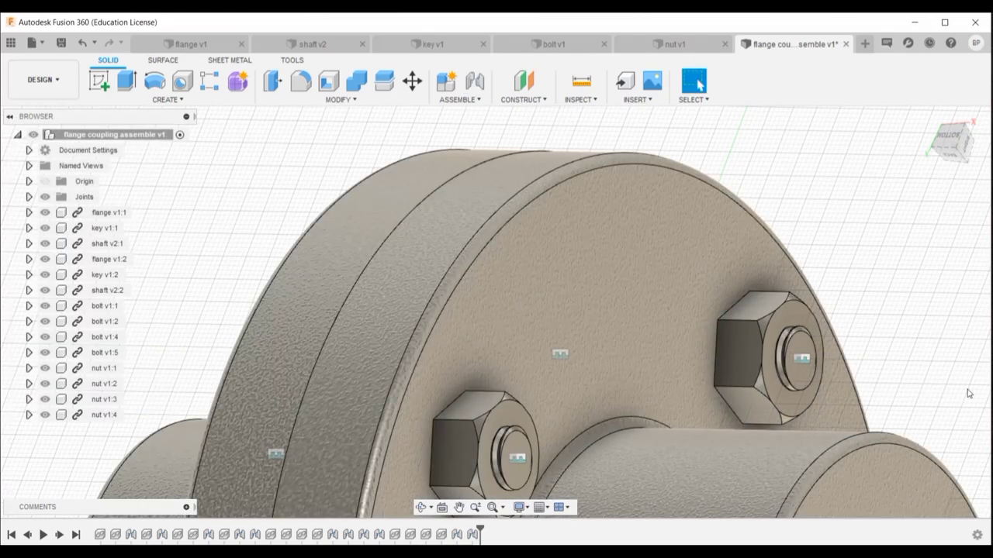
# Joint the second, floating nut onto its bolt end with a -2 mm offset.
pyautogui.click(490, 508)
pyautogui.scroll(5, 496, 178)
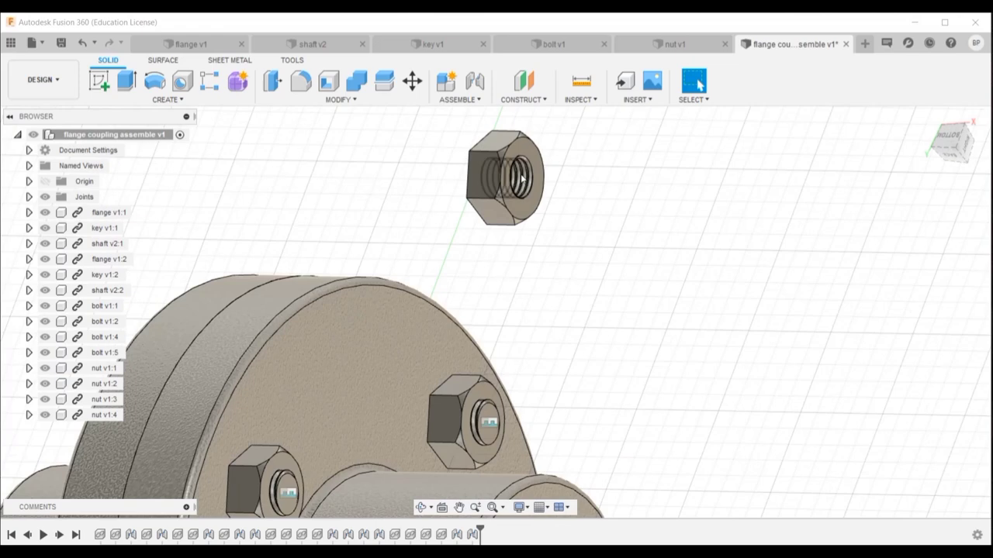
pyautogui.click(476, 80)
pyautogui.click(521, 182)
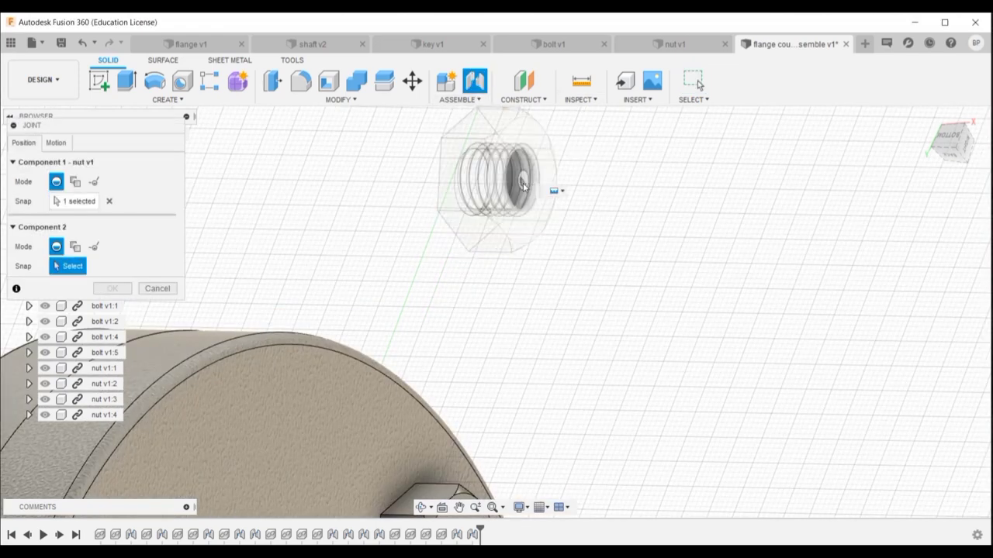
pyautogui.scroll(-2, 547, 233)
pyautogui.scroll(-3, 547, 233)
pyautogui.scroll(10, 530, 413)
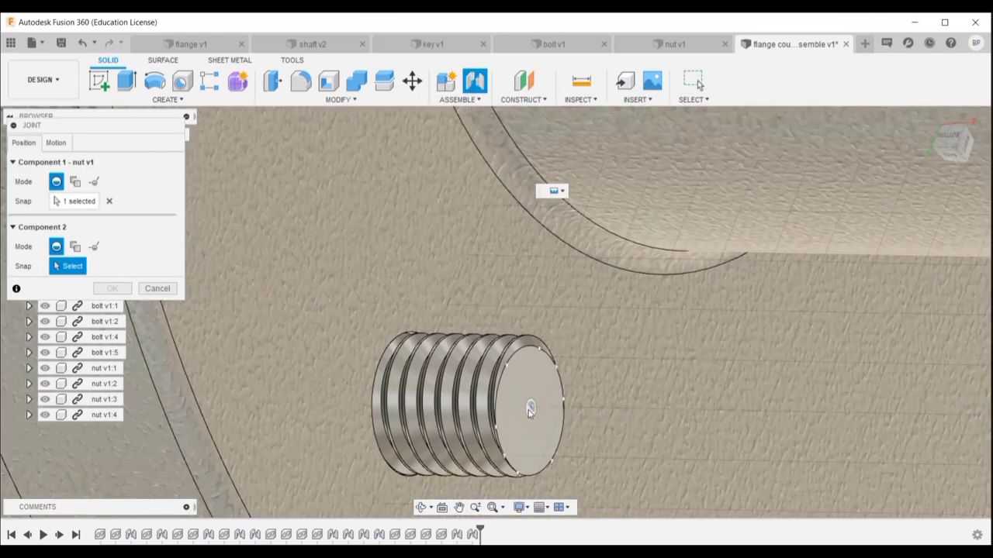
pyautogui.click(530, 412)
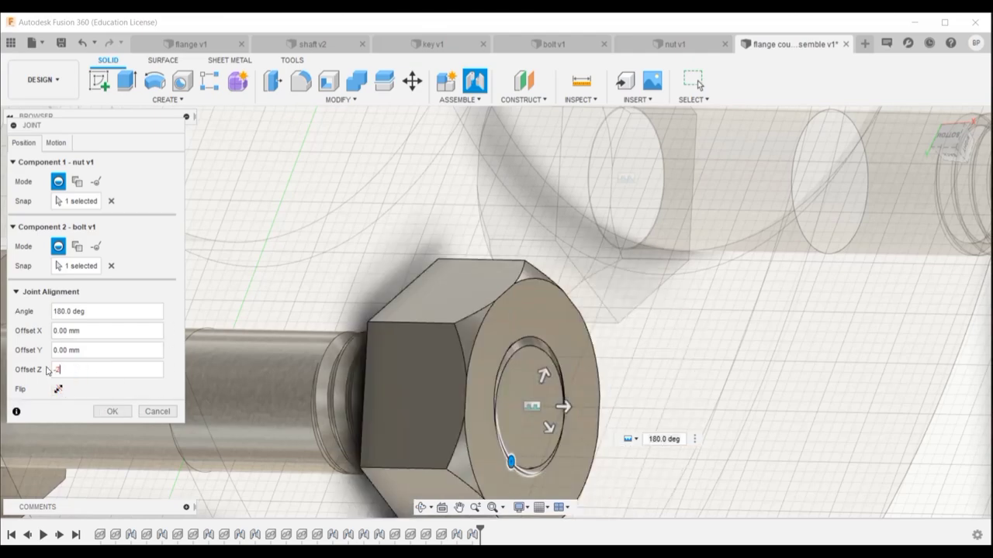
pyautogui.write('-2')
pyautogui.press('Return')
pyautogui.scroll(-5, 411, 349)
# Joint the remaining right nut onto its bolt, flipped, with a -2 mm offset.
pyautogui.keyDown('shift'); pyautogui.moveTo(411, 349); pyautogui.dragTo(422, 507, button='middle'); pyautogui.keyUp('shift')
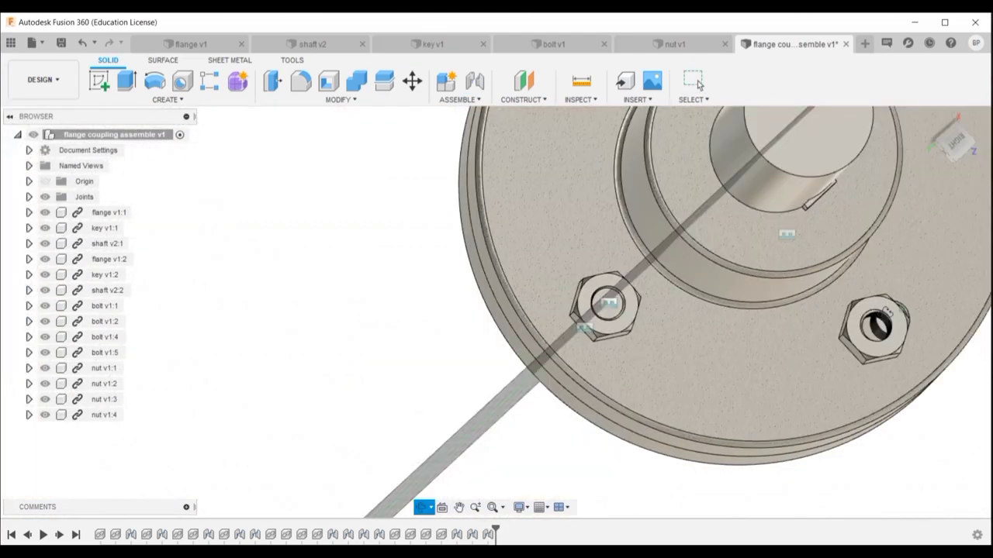
pyautogui.keyDown('shift'); pyautogui.moveTo(886, 314); pyautogui.dragTo(900, 322, button='middle'); pyautogui.keyUp('shift')
pyautogui.scroll(5, 906, 324)
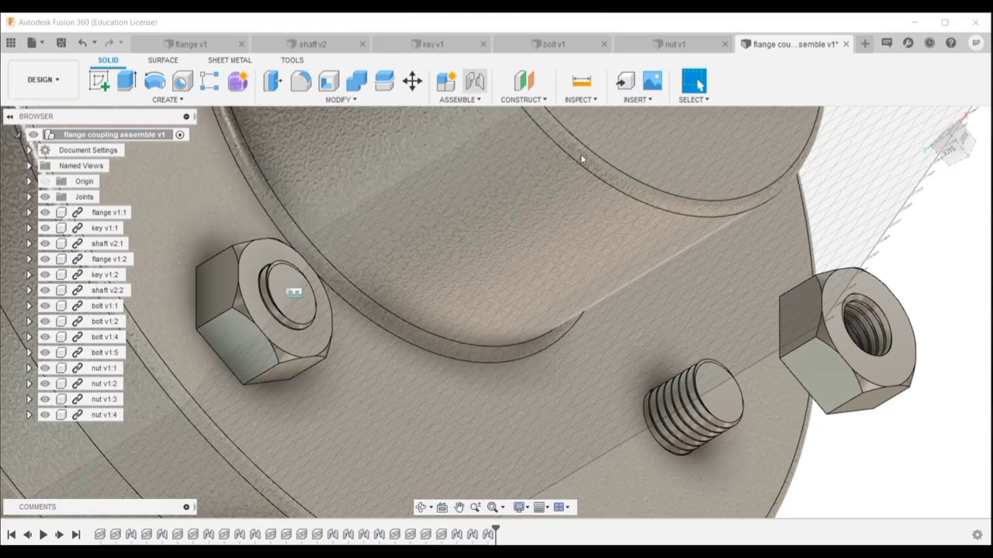
pyautogui.press('j')
pyautogui.click(867, 326)
pyautogui.scroll(-2, 718, 390)
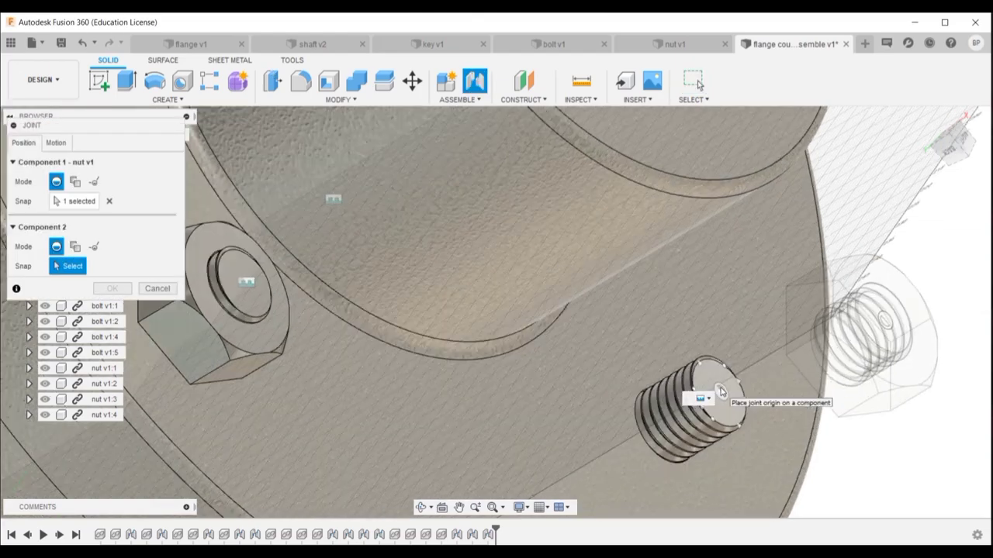
pyautogui.scroll(3, 698, 398)
pyautogui.click(725, 397)
pyautogui.click(58, 389)
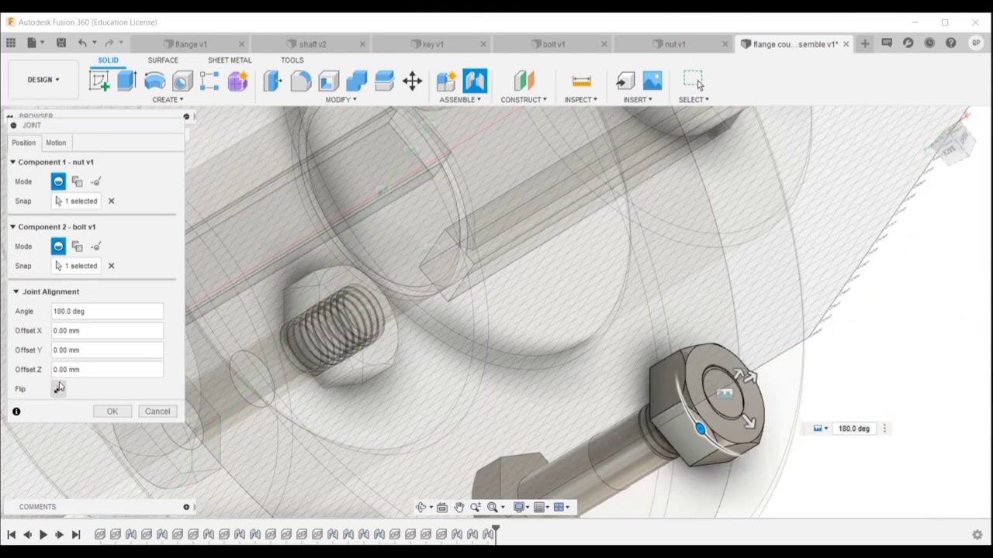
pyautogui.write('-2')
pyautogui.press('Return')
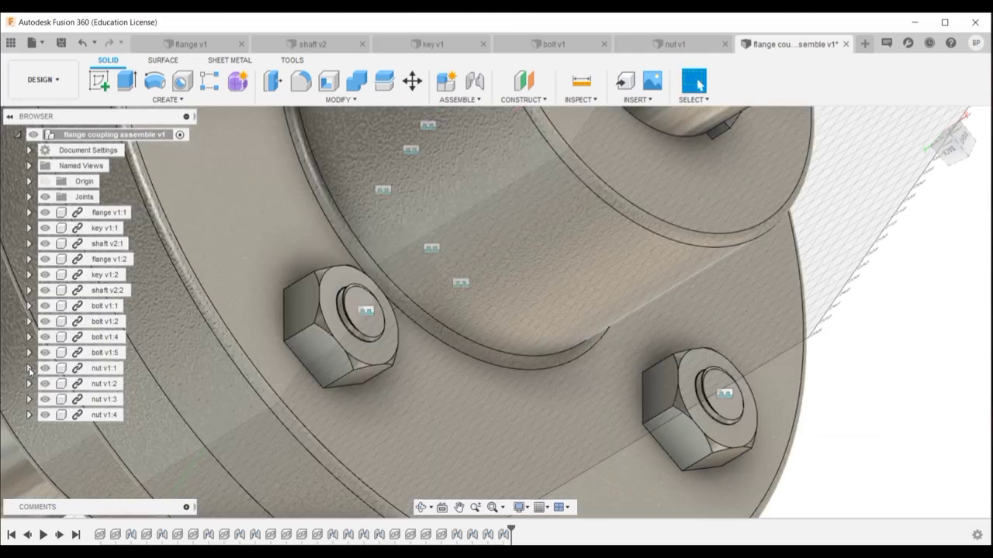
pyautogui.scroll(-5, 461, 310)
pyautogui.keyDown('shift'); pyautogui.moveTo(460, 309); pyautogui.dragTo(254, 137, button='middle'); pyautogui.keyUp('shift')
# Show the coupling in the saved FRONT named view, then in an isometric ViewCube corner view.
pyautogui.press('Escape')
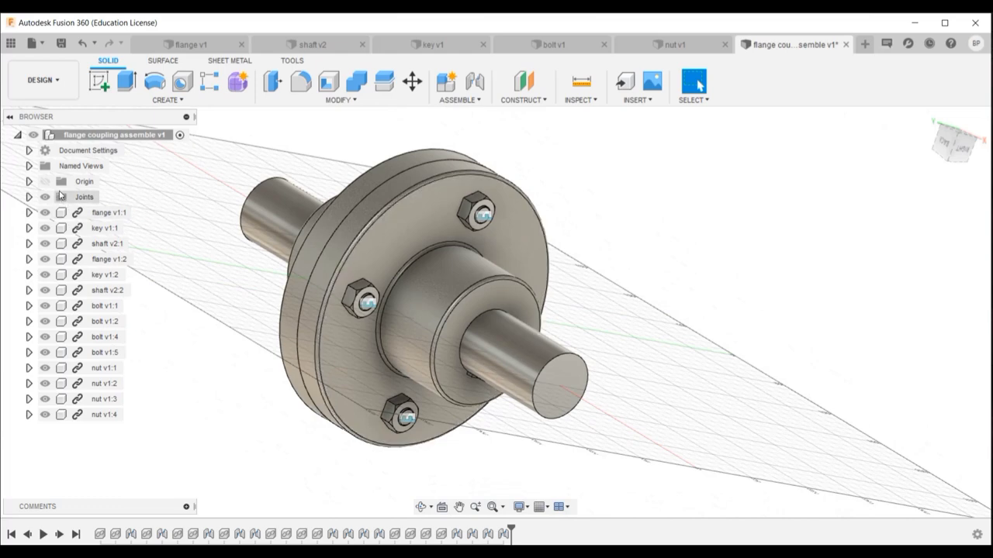
pyautogui.click(28, 166)
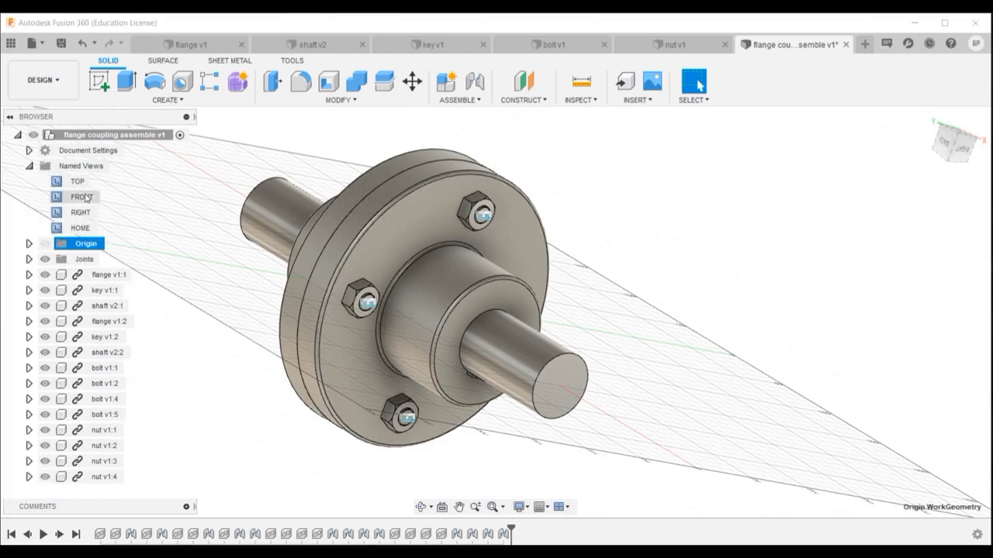
pyautogui.doubleClick(77, 196)
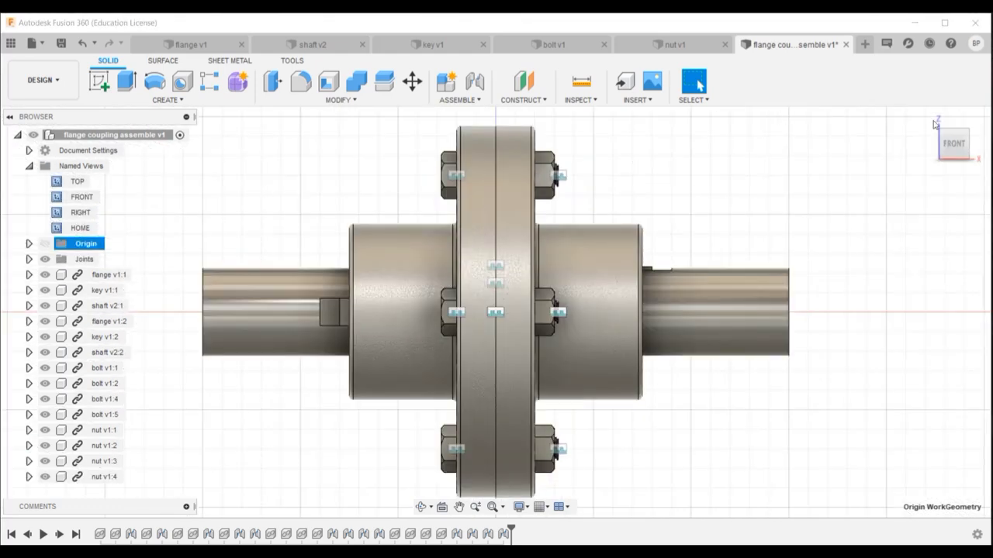
pyautogui.moveTo(973, 145)
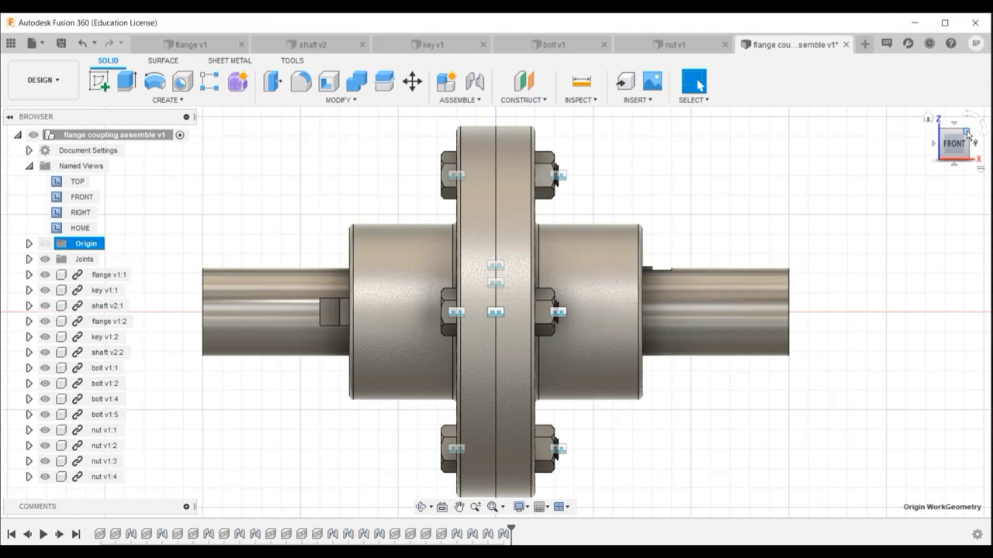
pyautogui.click(967, 134)
pyautogui.scroll(3, 485, 324)
pyautogui.scroll(-4, 484, 324)
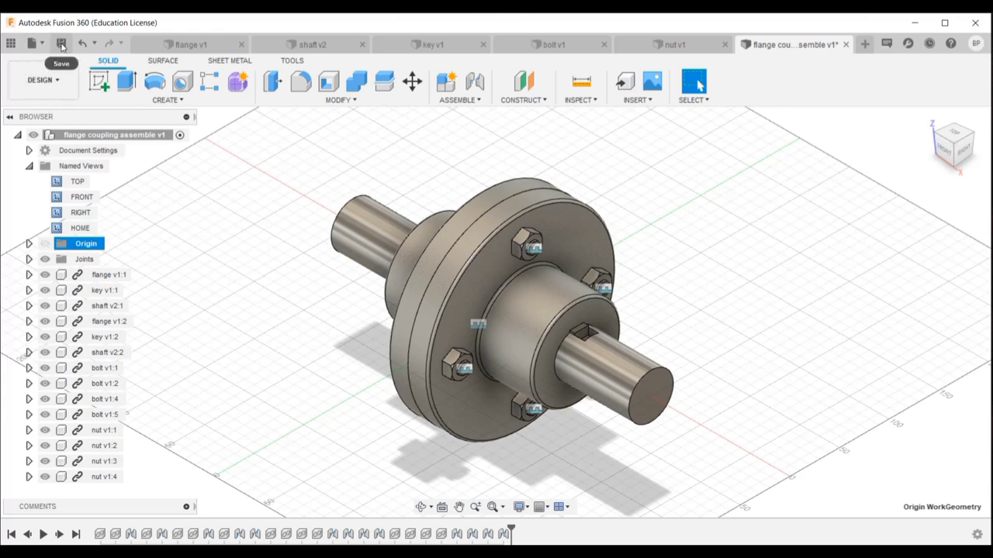
# Change the workspace from DESIGN to RENDER.
pyautogui.click(44, 80)
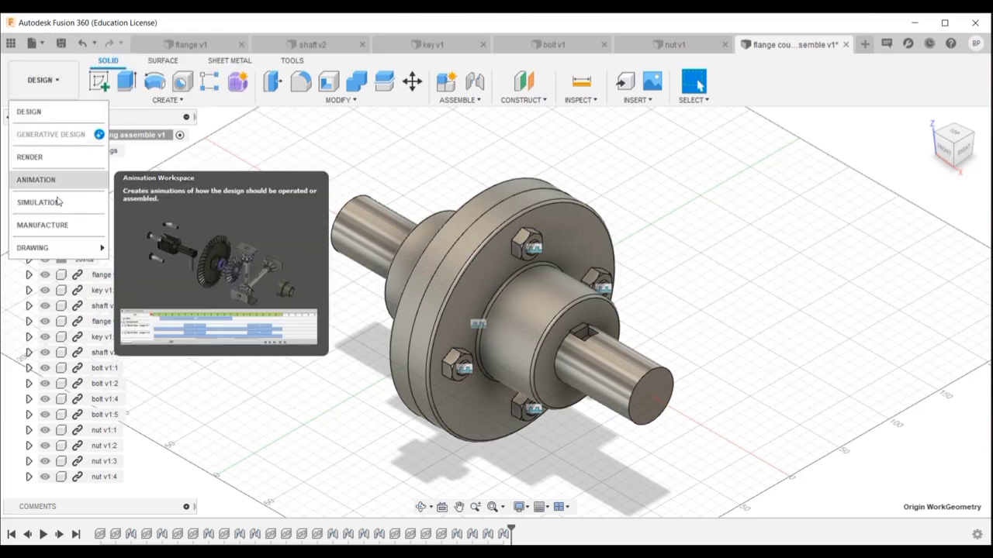
pyautogui.click(29, 156)
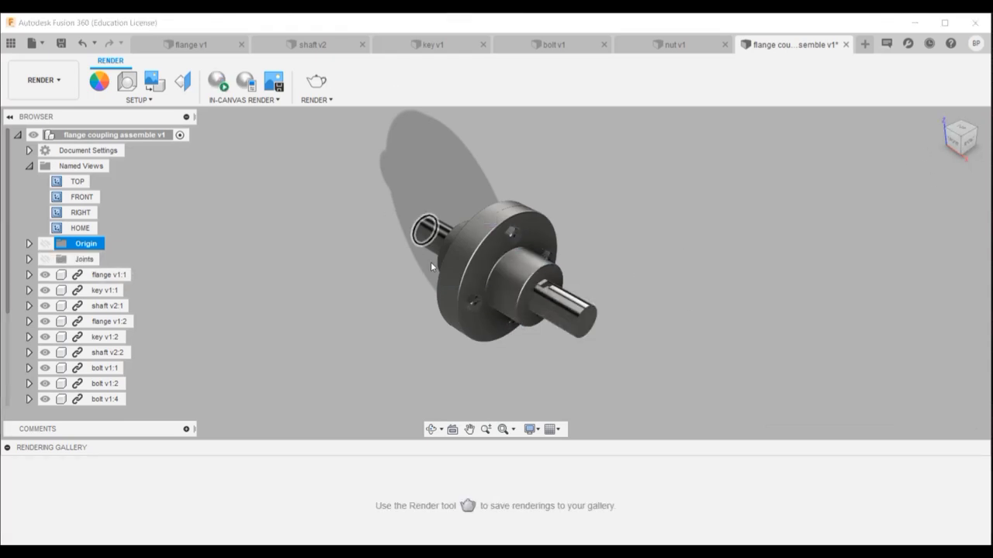
# Apply the Rim Highlights environment from the Scene Settings Environment Library.
pyautogui.scroll(3, 499, 225)
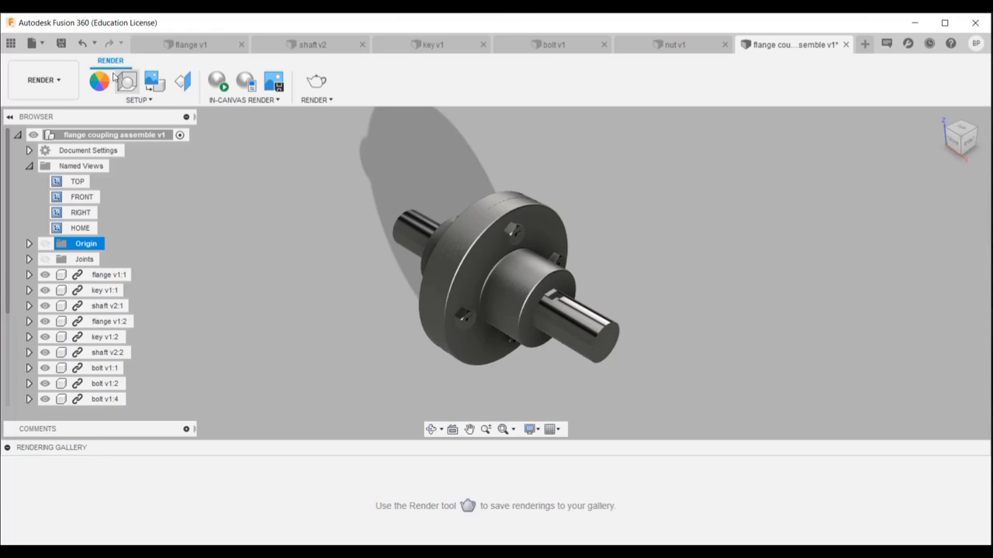
pyautogui.click(127, 80)
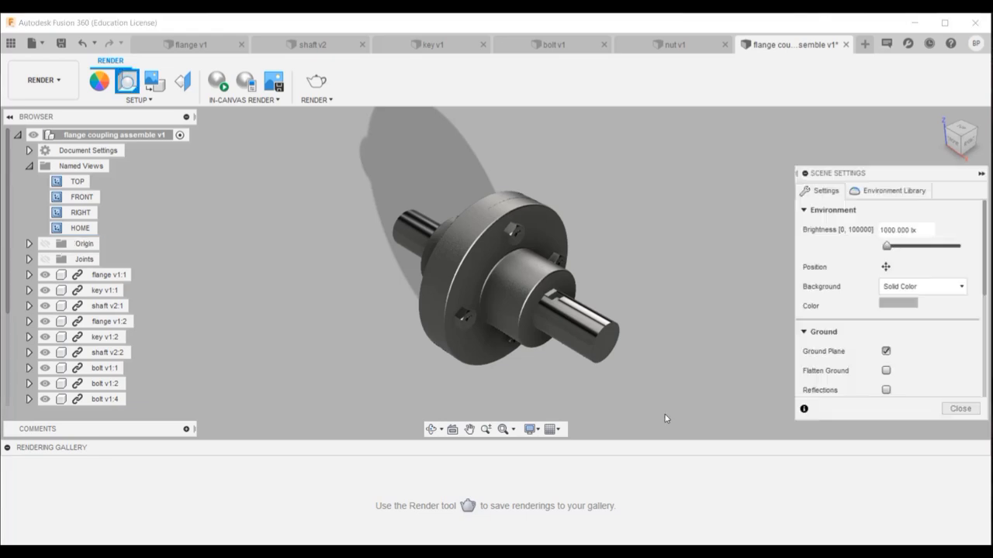
pyautogui.click(896, 188)
pyautogui.scroll(-3, 869, 271)
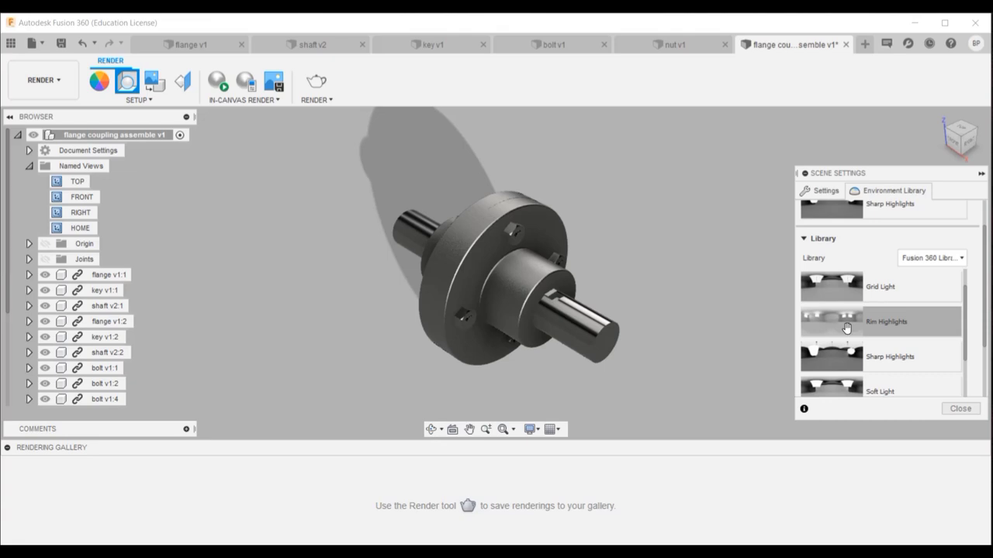
pyautogui.moveTo(846, 327); pyautogui.dragTo(786, 323)
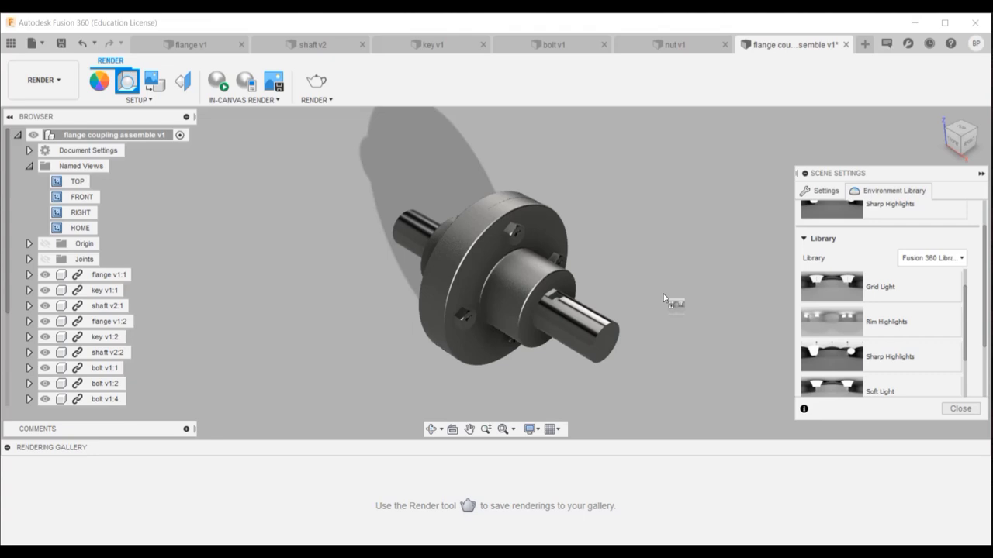
pyautogui.moveTo(664, 298); pyautogui.dragTo(664, 298)
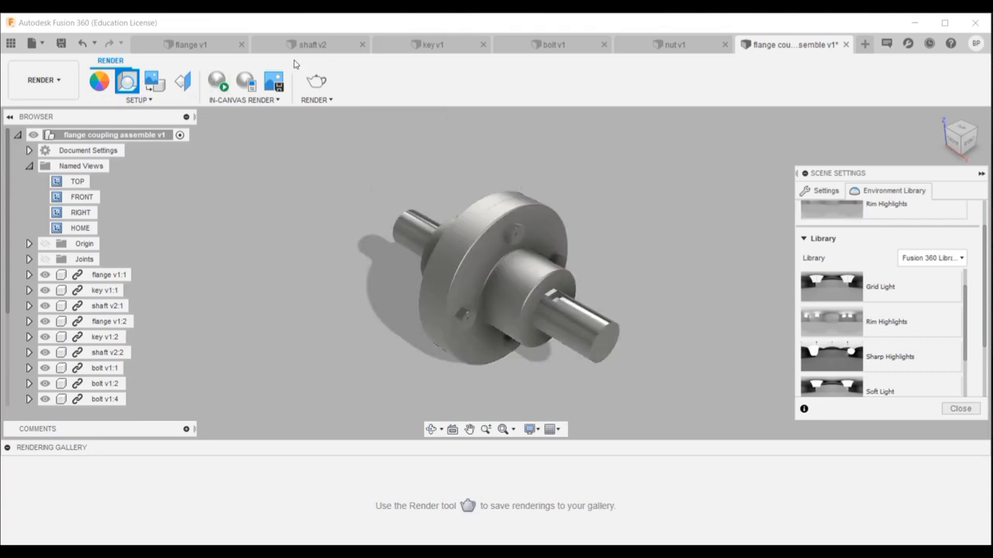
# Save a new version of the coupling assembly.
pyautogui.click(62, 44)
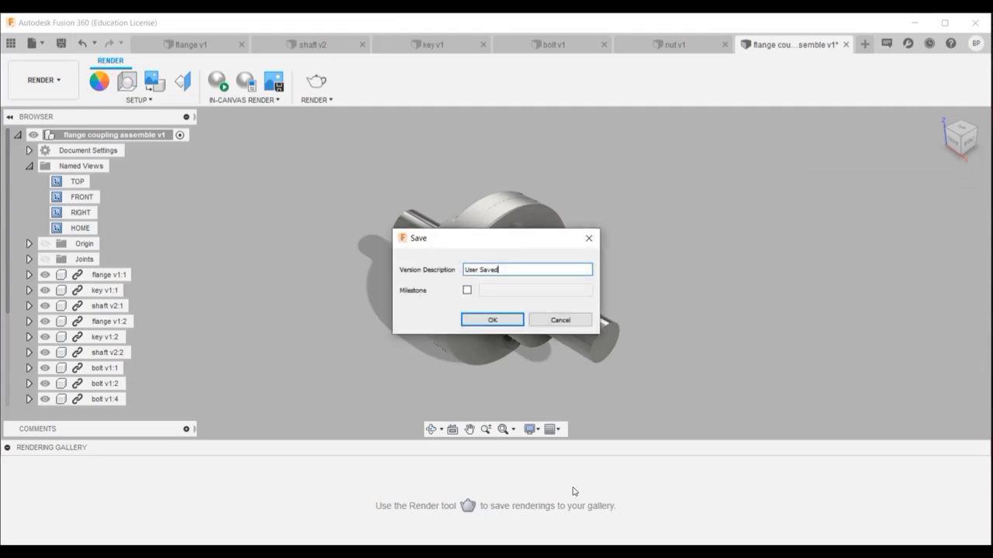
pyautogui.click(504, 319)
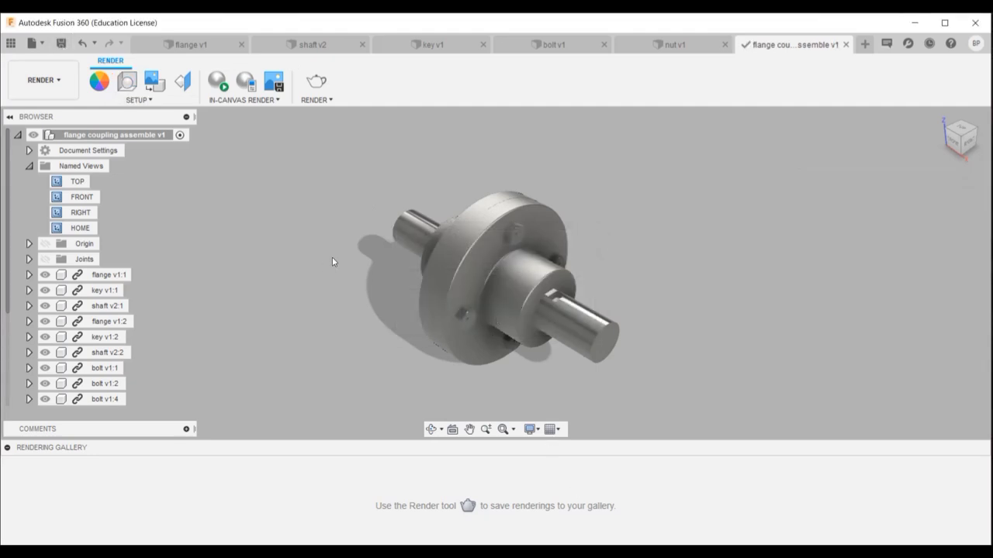
pyautogui.keyDown('shift'); pyautogui.moveTo(531, 174); pyautogui.dragTo(481, 186, button='middle'); pyautogui.keyUp('shift')
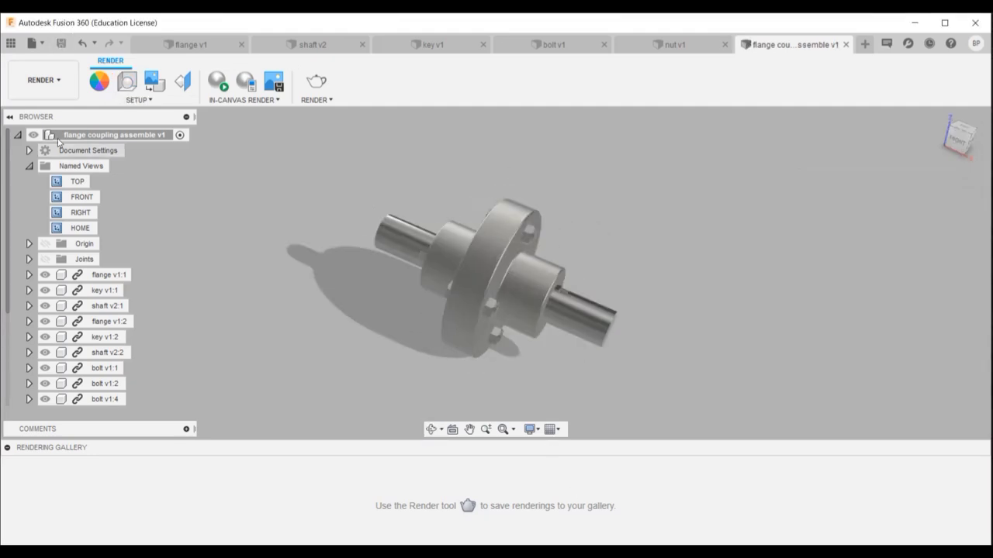
pyautogui.click(42, 81)
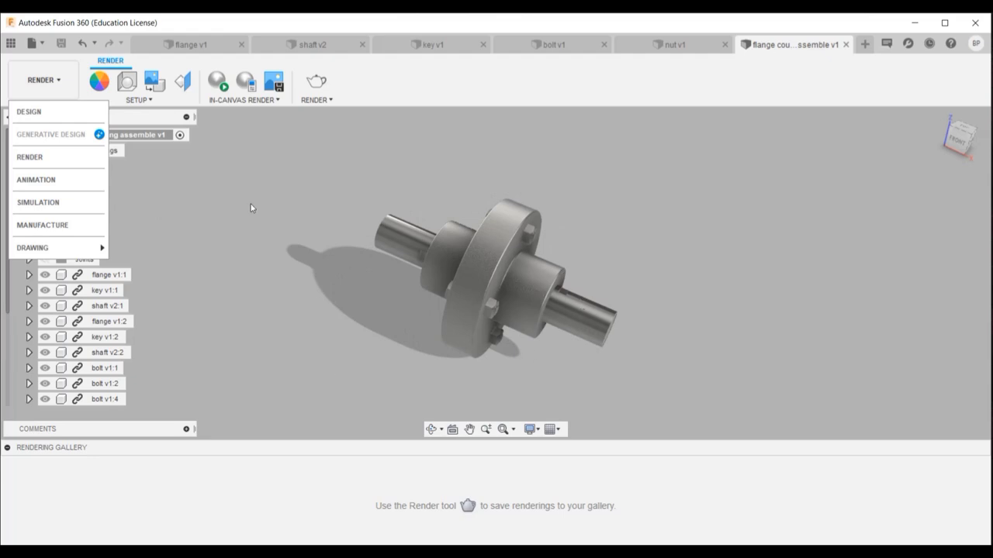
# Create a drawing From Design with Full Assembly, ISO standard, mm units and A3 sheet.
pyautogui.moveTo(100, 247)
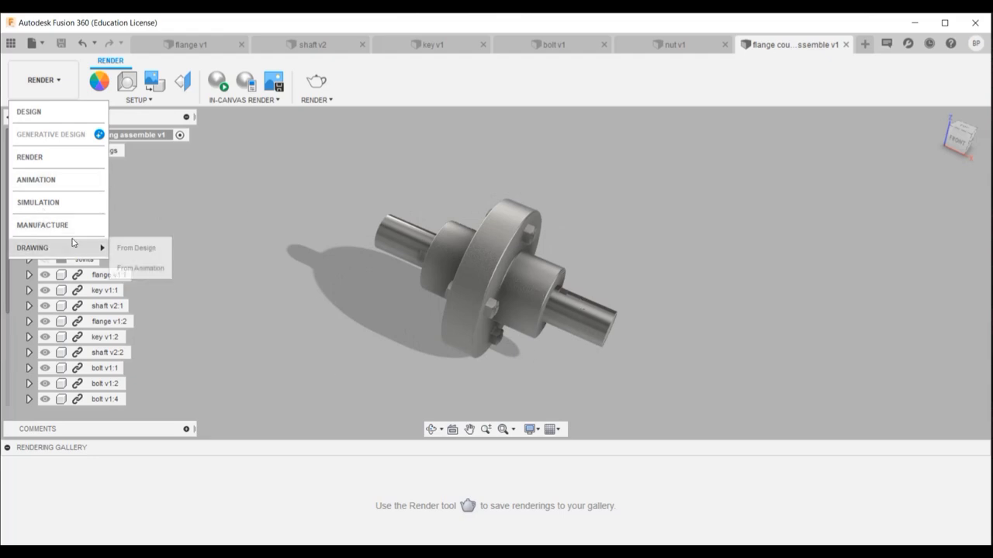
pyautogui.click(125, 248)
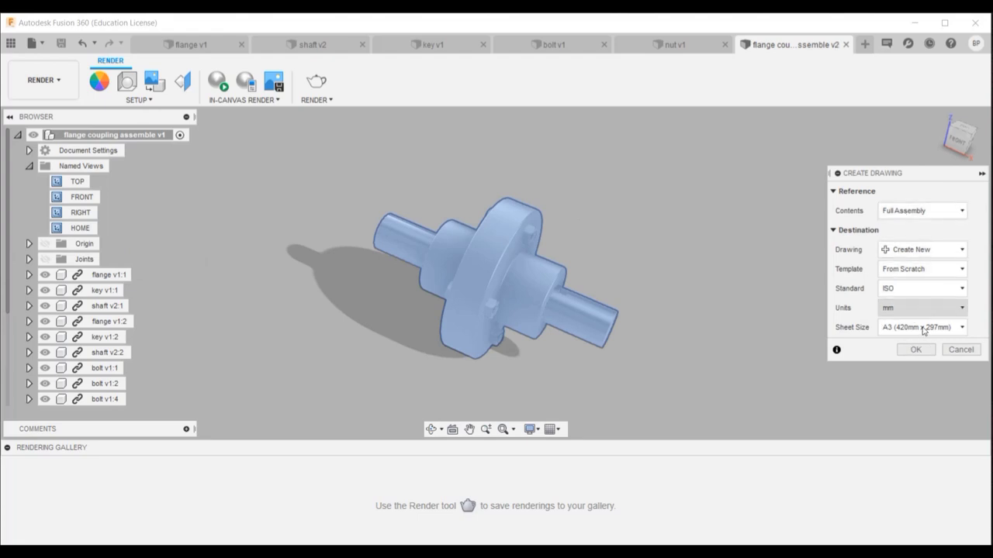
pyautogui.click(916, 349)
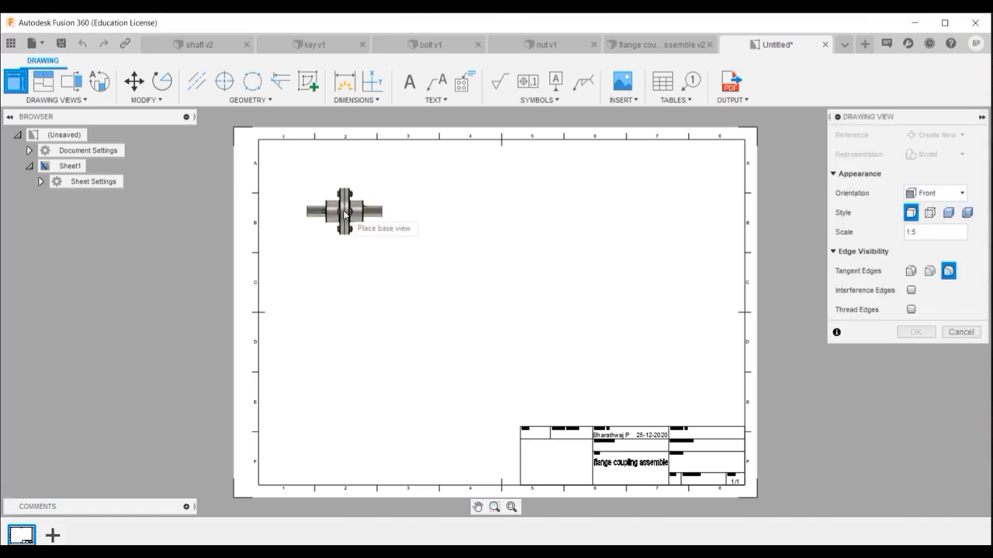
# Place the front base view at 1:2 scale with a changed edge style in the upper left.
pyautogui.click(349, 212)
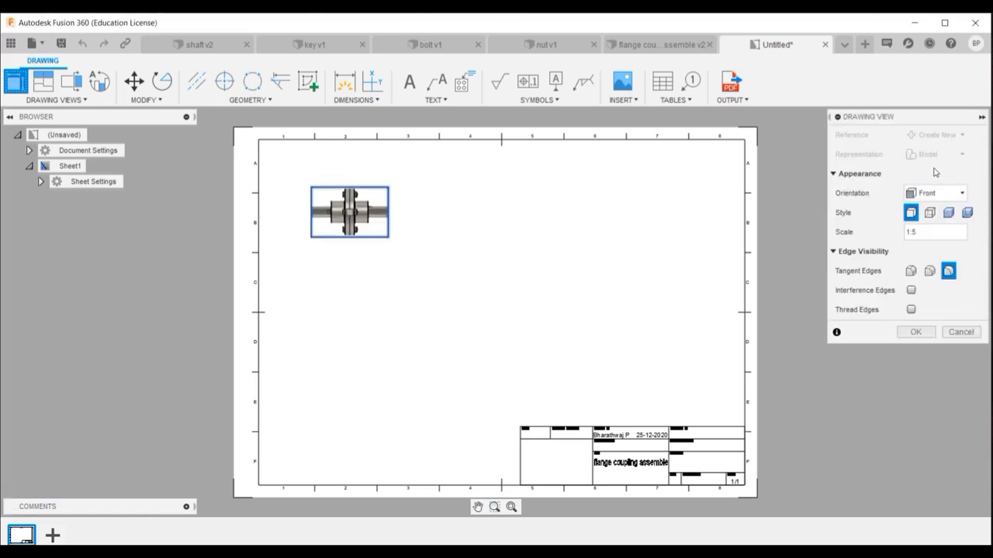
pyautogui.click(924, 232)
pyautogui.write('1:2')
pyautogui.press('Return')
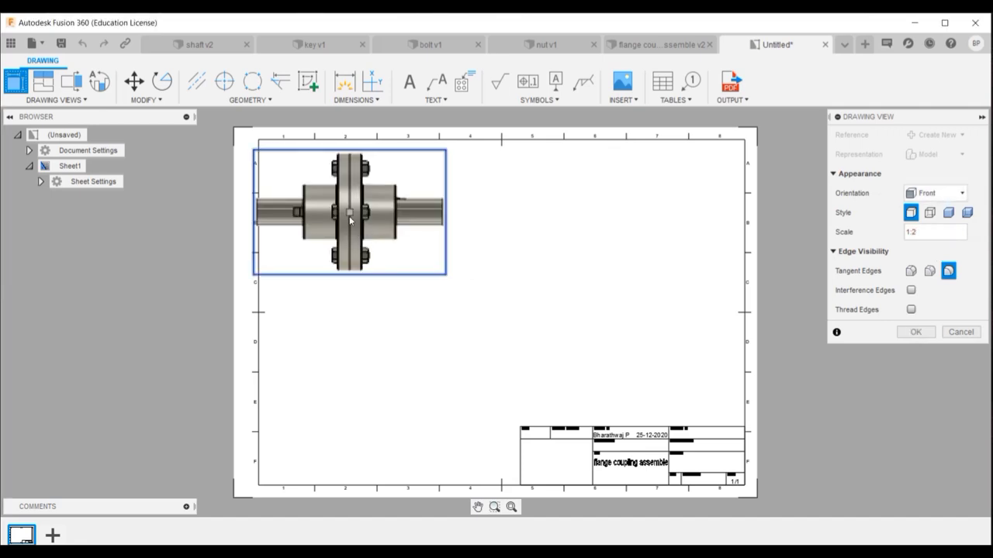
pyautogui.click(929, 213)
pyautogui.click(916, 332)
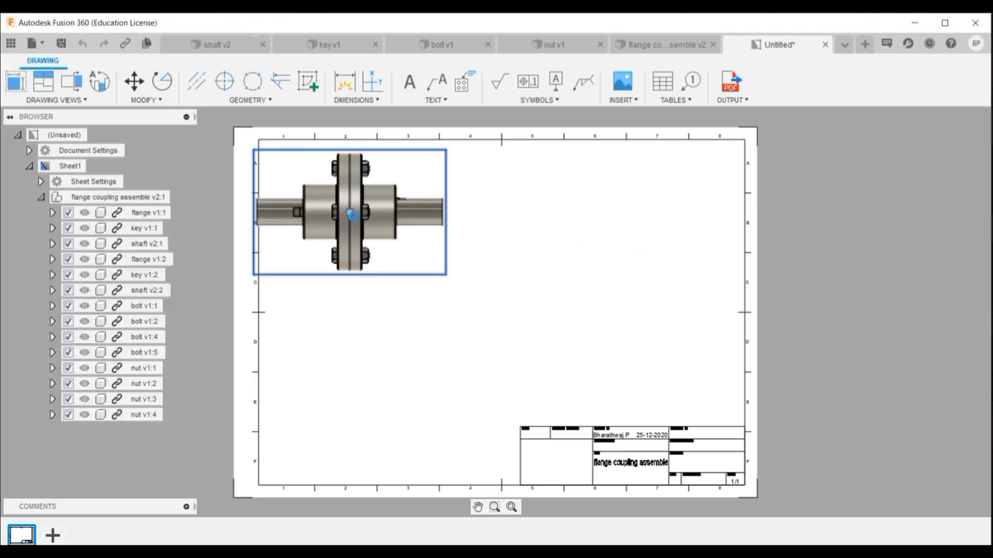
pyautogui.moveTo(353, 210); pyautogui.dragTo(385, 226)
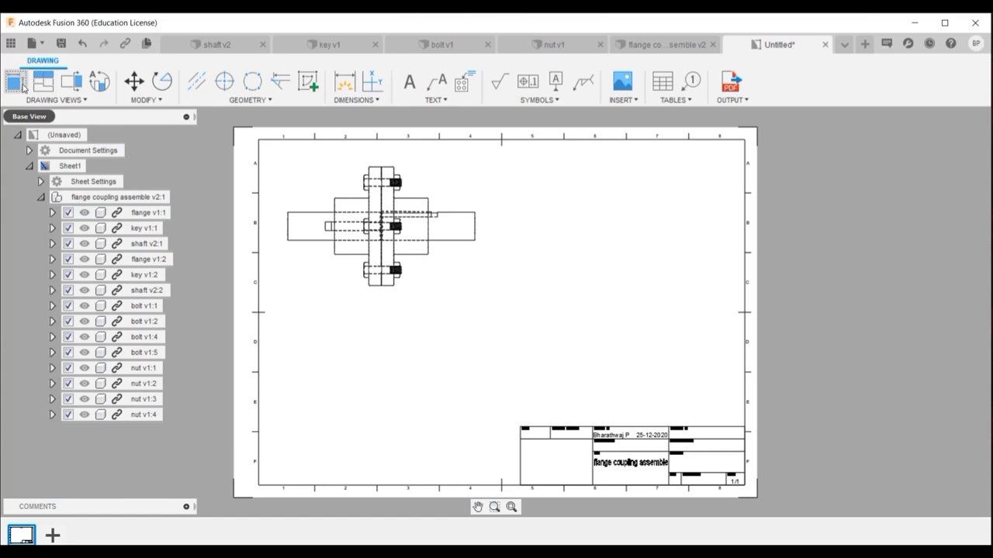
pyautogui.click(23, 87)
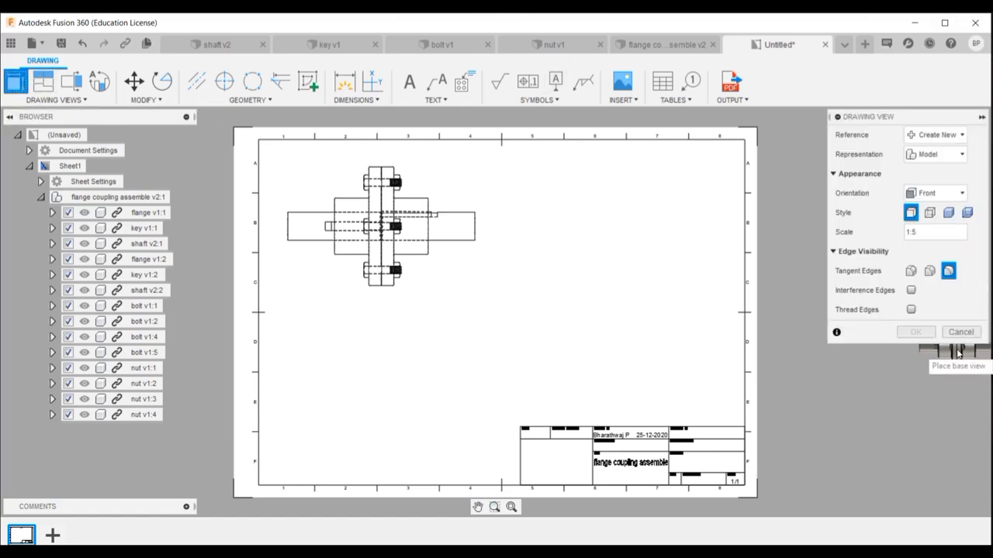
pyautogui.click(960, 332)
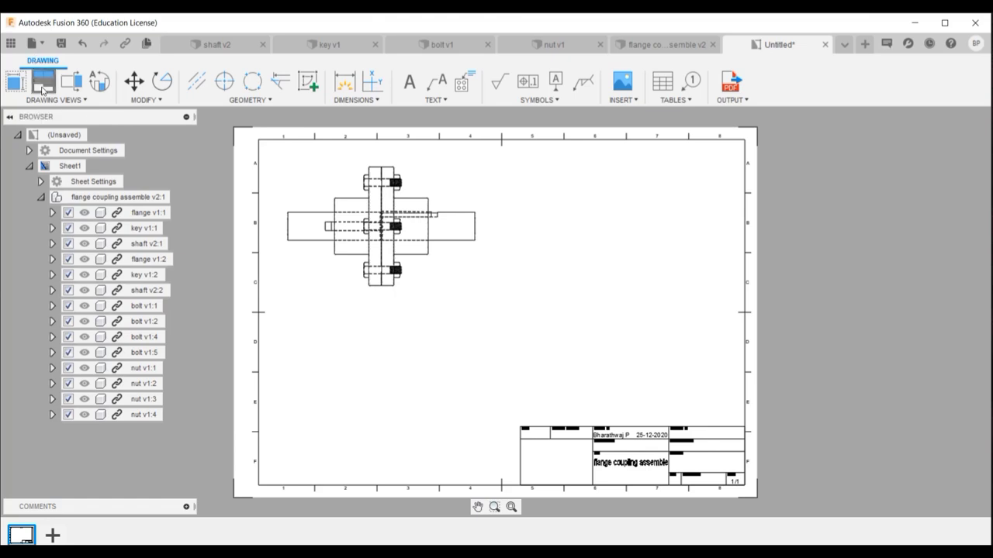
# Project the flange end view to the right of the front view.
pyautogui.click(42, 84)
pyautogui.click(418, 231)
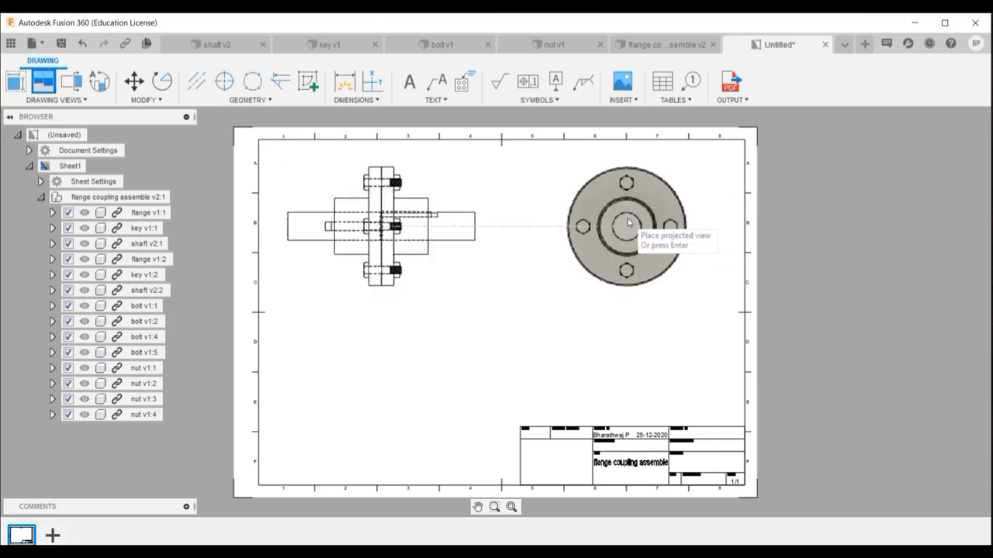
pyautogui.click(628, 222)
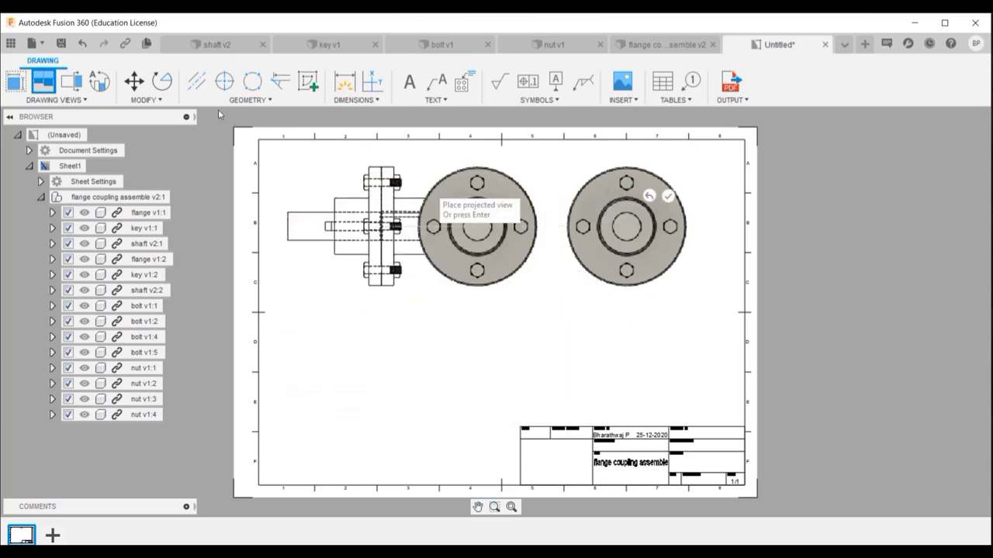
pyautogui.click(669, 197)
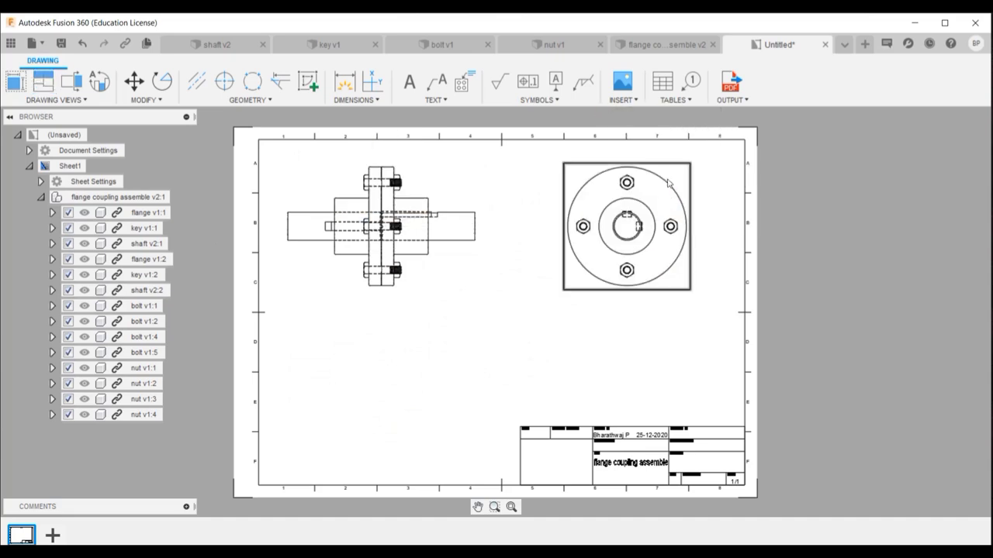
# Move the front and end views slightly lower on the sheet.
pyautogui.click(636, 224)
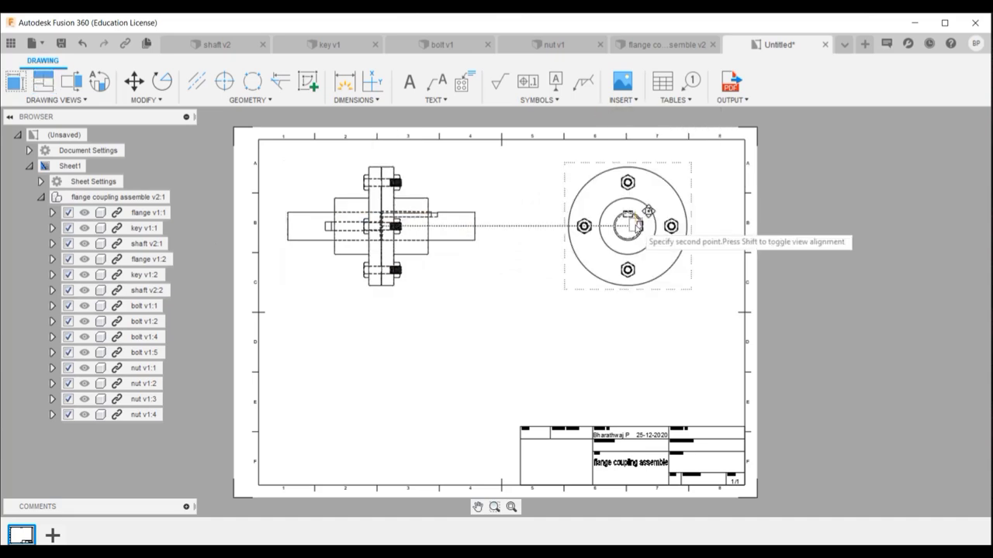
pyautogui.click(636, 224)
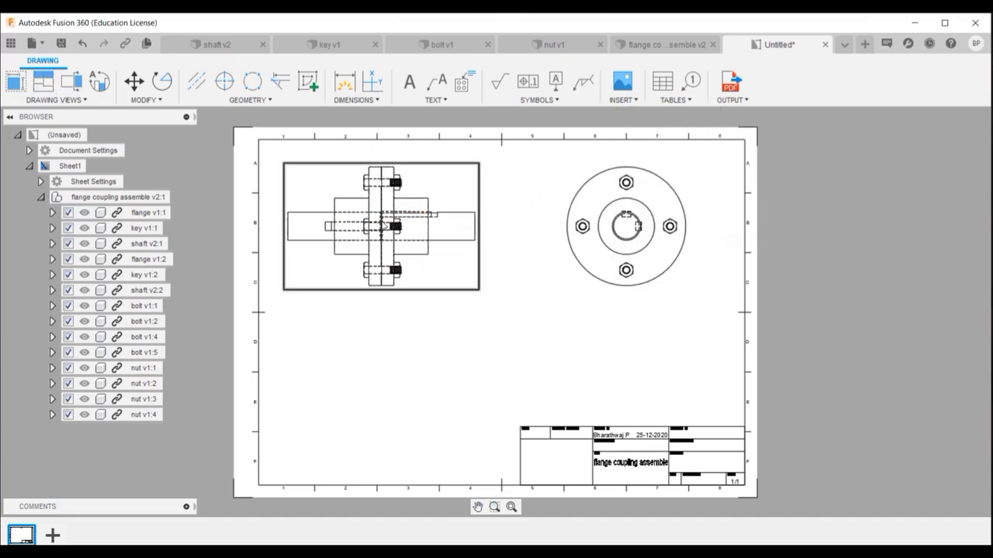
pyautogui.click(394, 214)
pyautogui.click(393, 230)
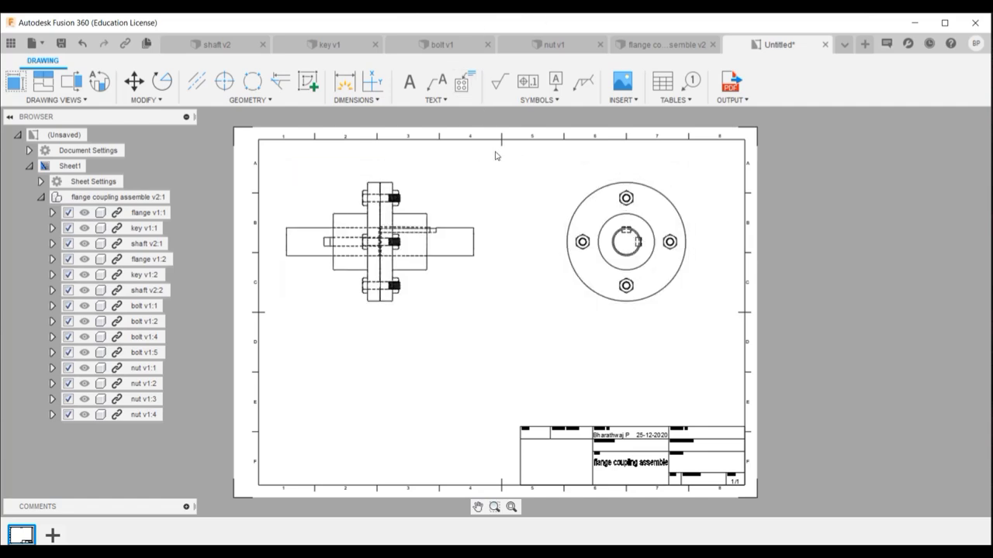
pyautogui.scroll(1, 499, 155)
# Dimension the 45 shaft end and the 20 and 55 widths above the front view.
pyautogui.click(345, 80)
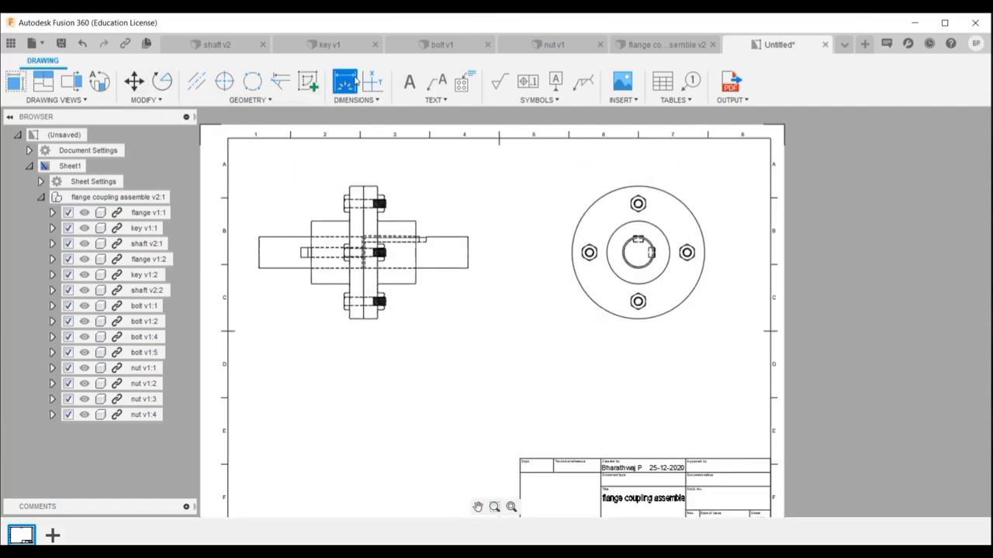
pyautogui.click(259, 236)
pyautogui.click(259, 269)
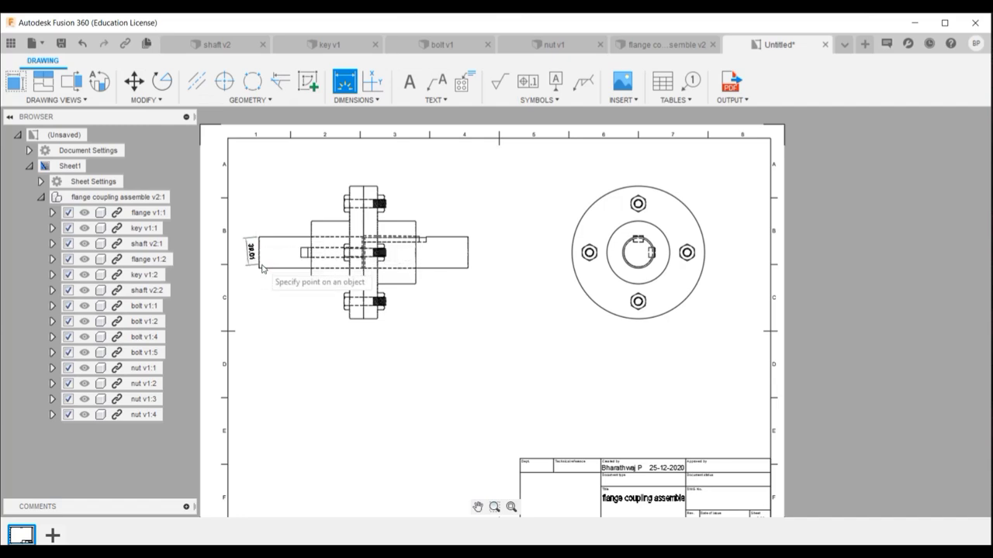
pyautogui.click(245, 264)
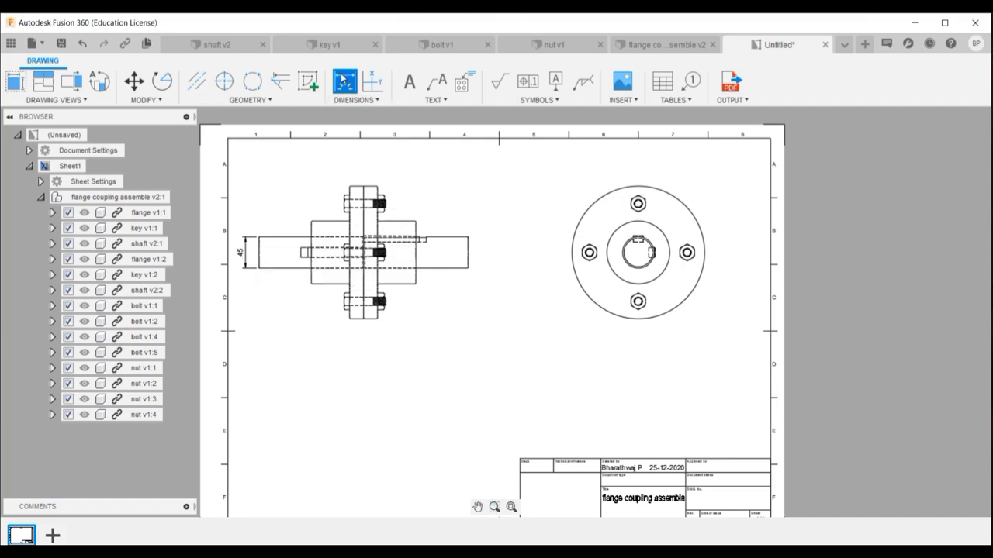
pyautogui.click(349, 186)
pyautogui.click(362, 186)
pyautogui.scroll(3, 341, 190)
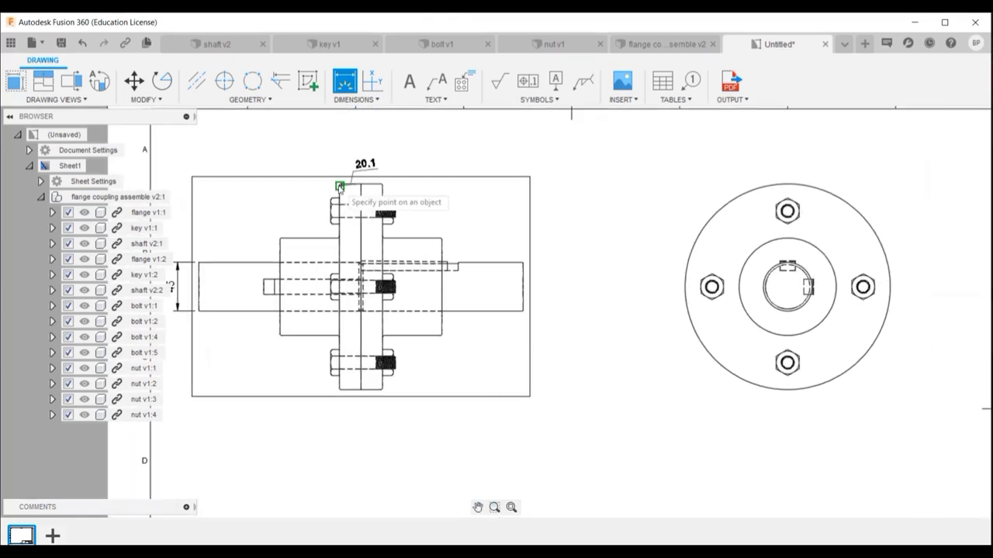
pyautogui.click(353, 148)
pyautogui.click(353, 90)
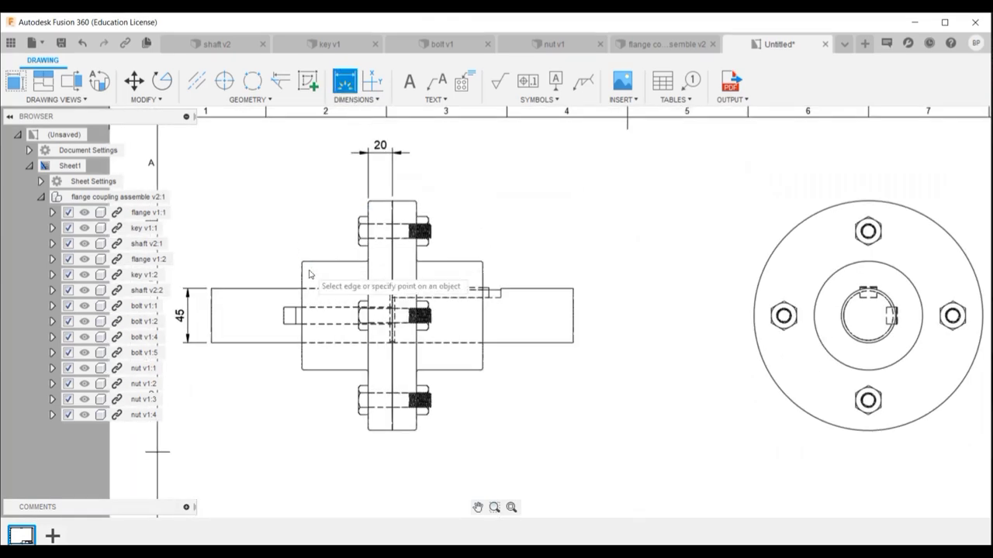
pyautogui.click(302, 261)
pyautogui.click(368, 201)
pyautogui.click(380, 151)
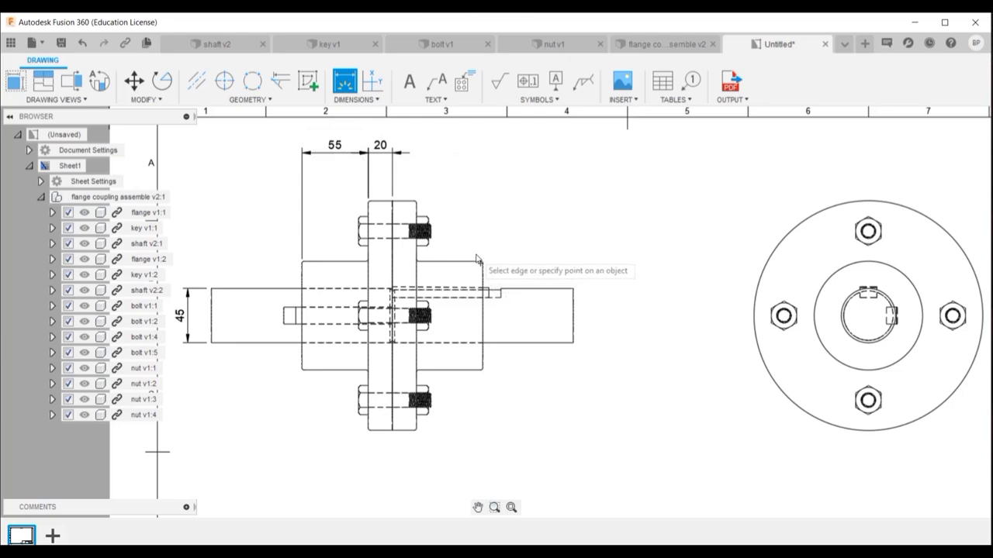
# Add the 14 key dimension left of the shaft, discarding two unwanted nut dimensions.
pyautogui.click(360, 221)
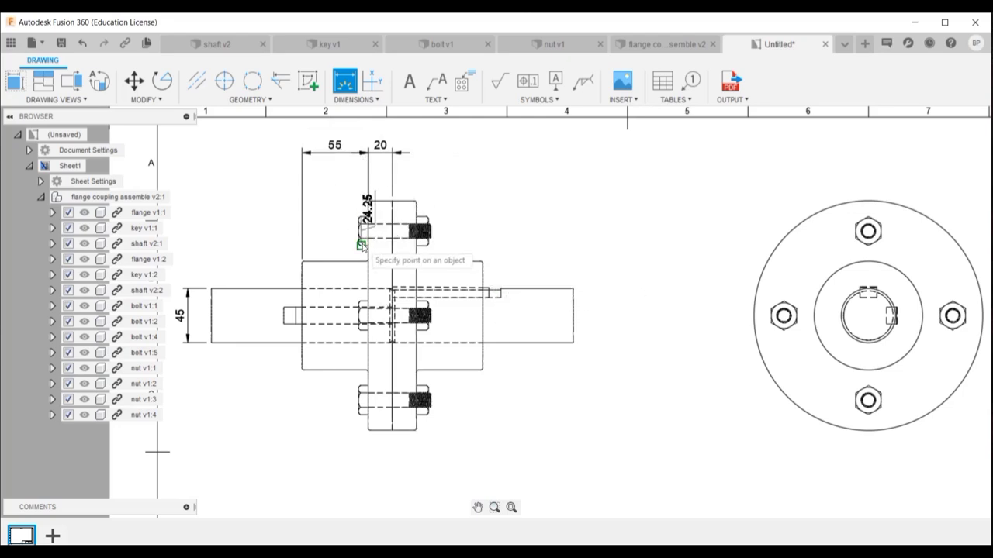
pyautogui.press('Escape')
pyautogui.scroll(4, 371, 229)
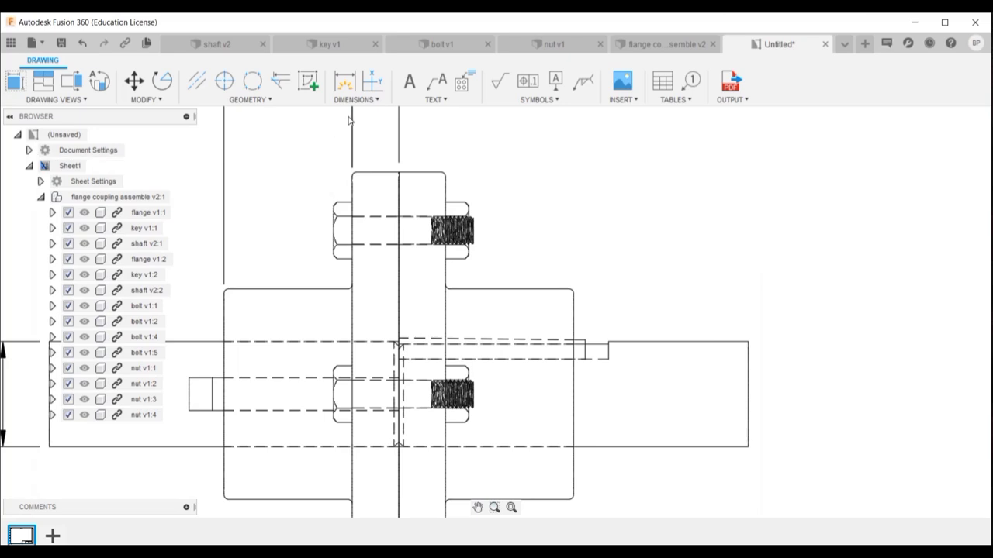
pyautogui.press('d')
pyautogui.click(335, 203)
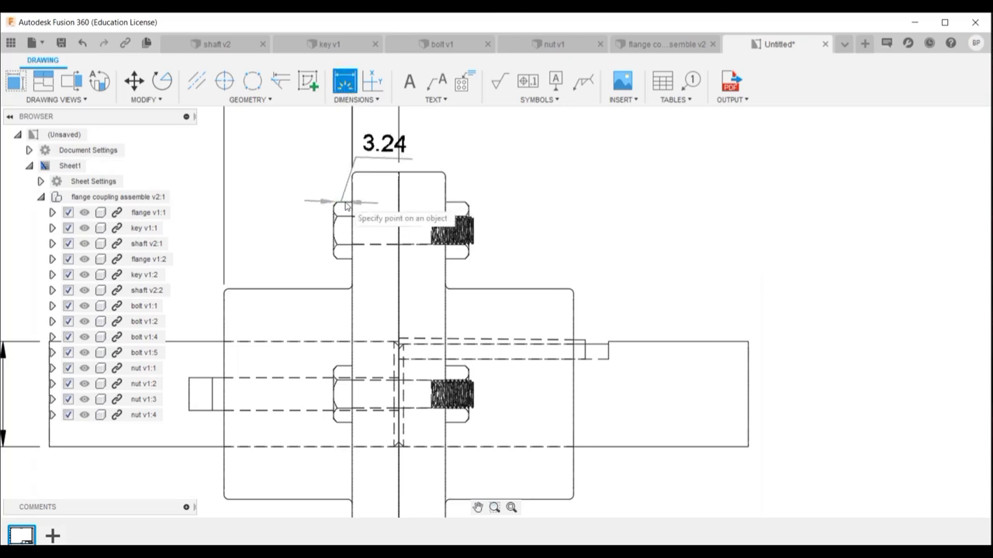
pyautogui.click(333, 256)
pyautogui.press('Escape')
pyautogui.press('Escape')
pyautogui.scroll(-3, 421, 206)
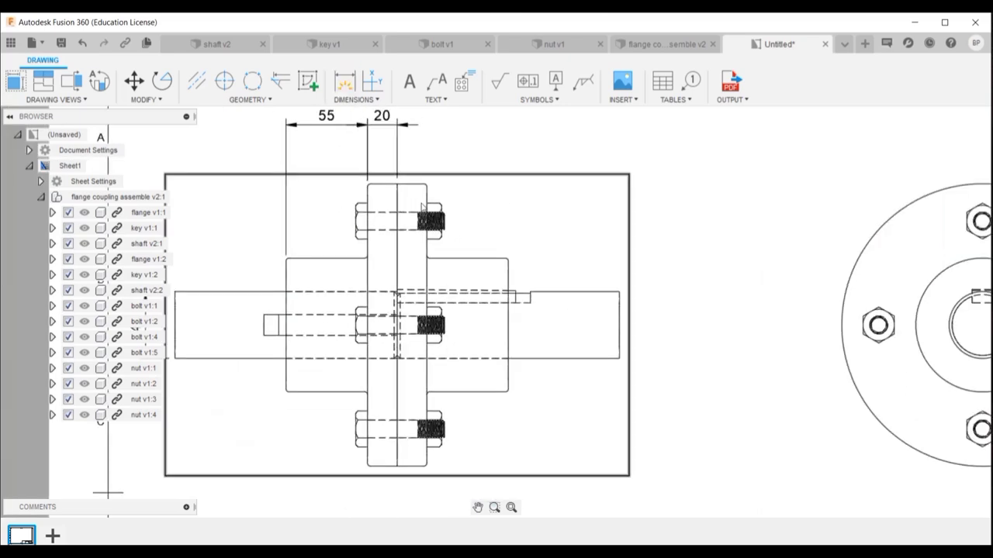
pyautogui.scroll(-1, 514, 380)
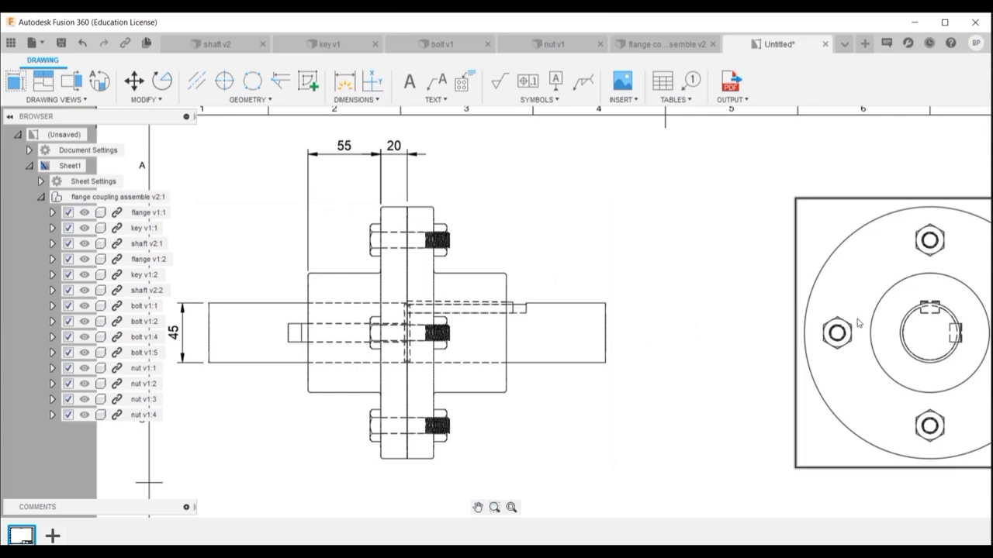
pyautogui.scroll(-1, 721, 329)
pyautogui.click(343, 82)
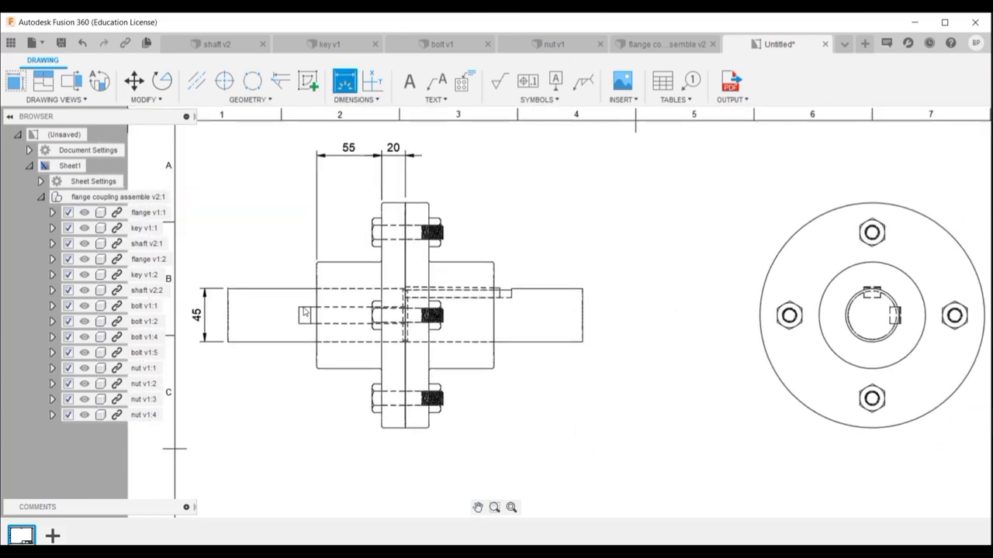
pyautogui.click(300, 323)
pyautogui.click(264, 309)
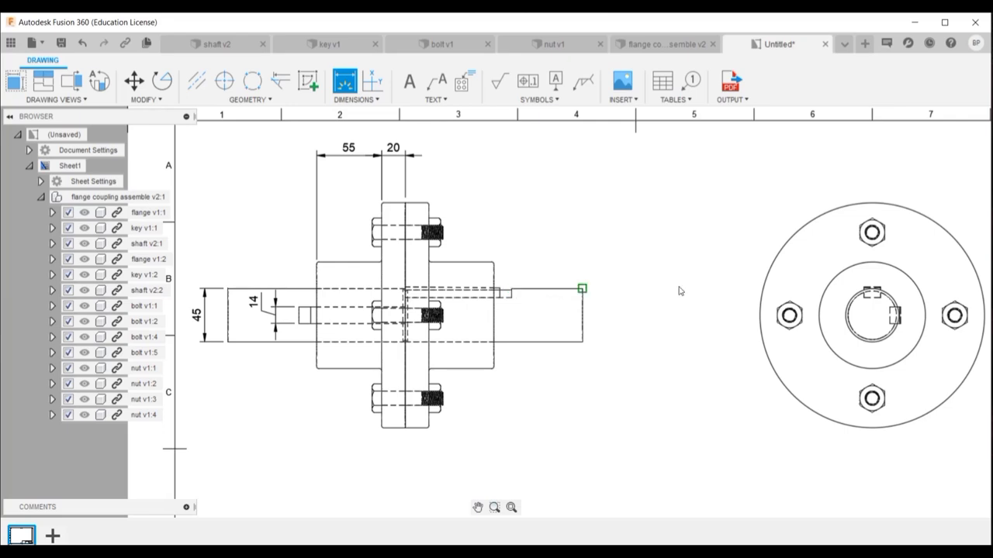
# Dimension Ø90 and Ø190 on the end view and select the shaft circle for its diameter.
pyautogui.scroll(1, 843, 372)
pyautogui.click(843, 372)
pyautogui.click(741, 247)
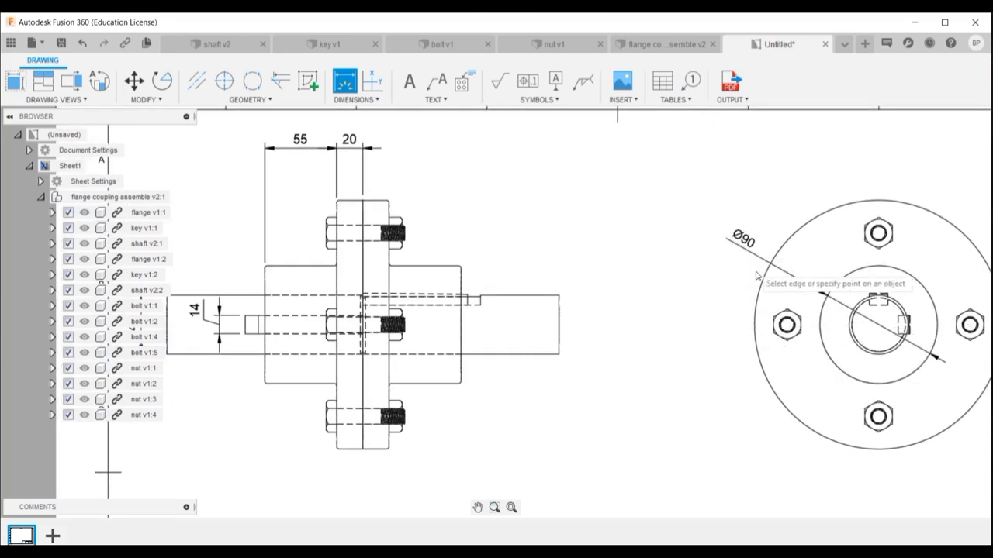
pyautogui.click(757, 299)
pyautogui.click(750, 288)
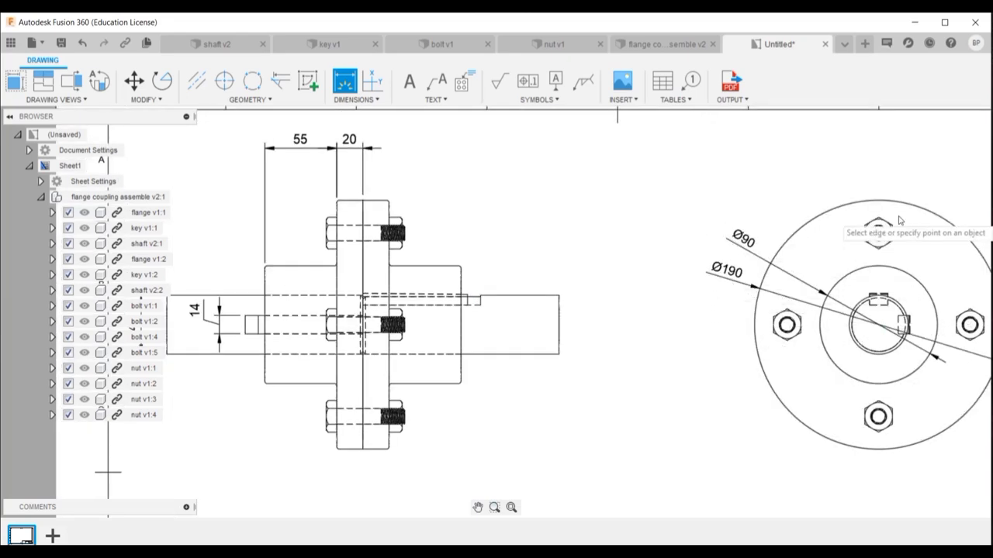
pyautogui.scroll(1, 892, 324)
pyautogui.click(894, 304)
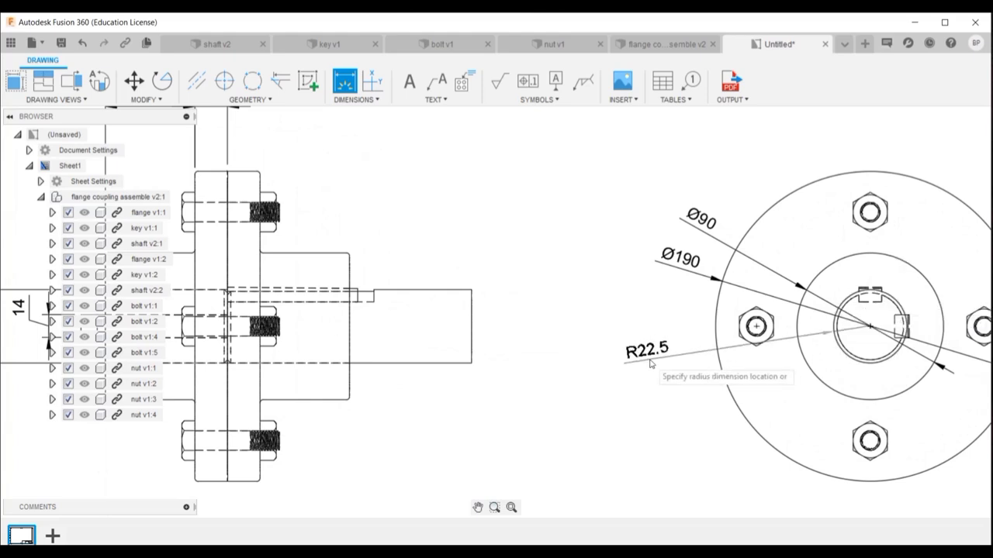
pyautogui.press('Escape')
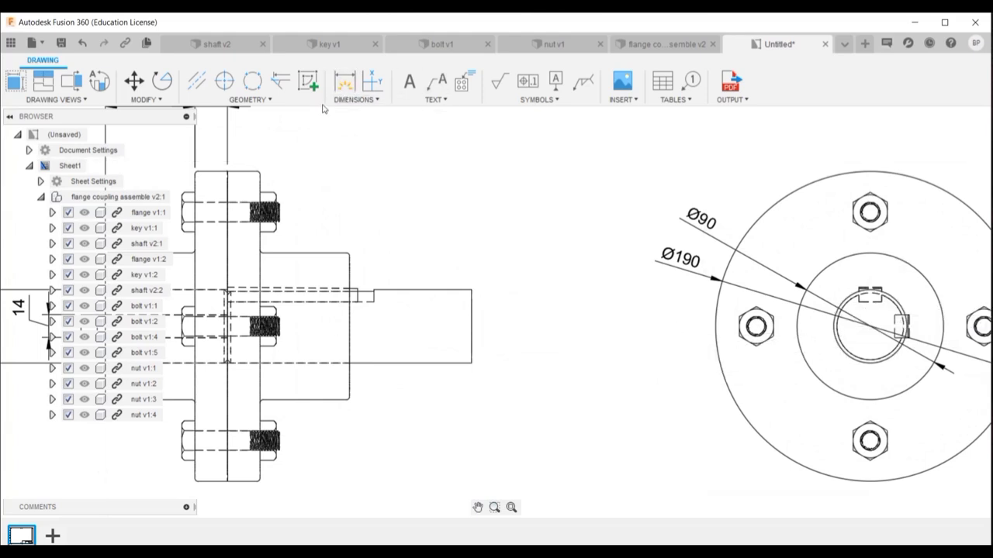
pyautogui.click(345, 80)
pyautogui.scroll(2, 855, 366)
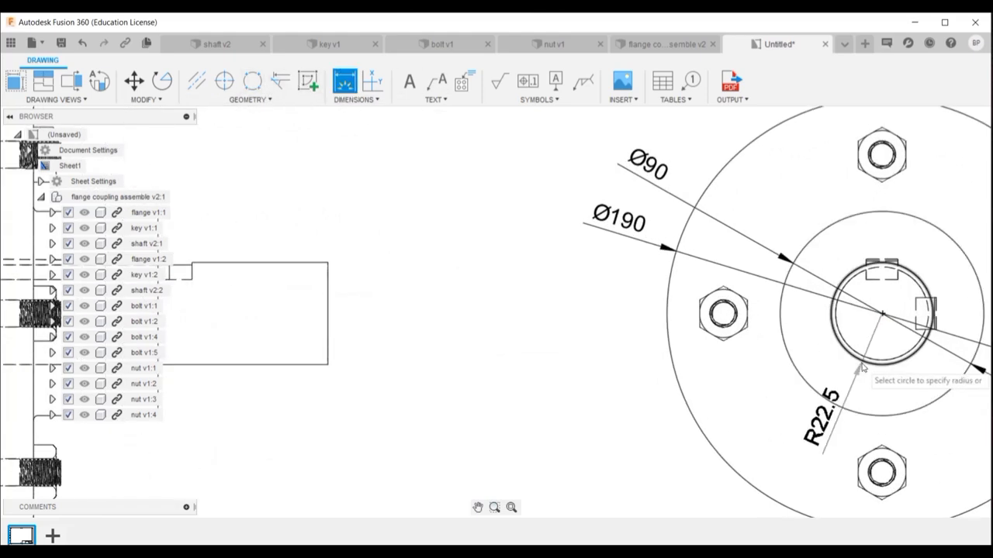
pyautogui.click(854, 365)
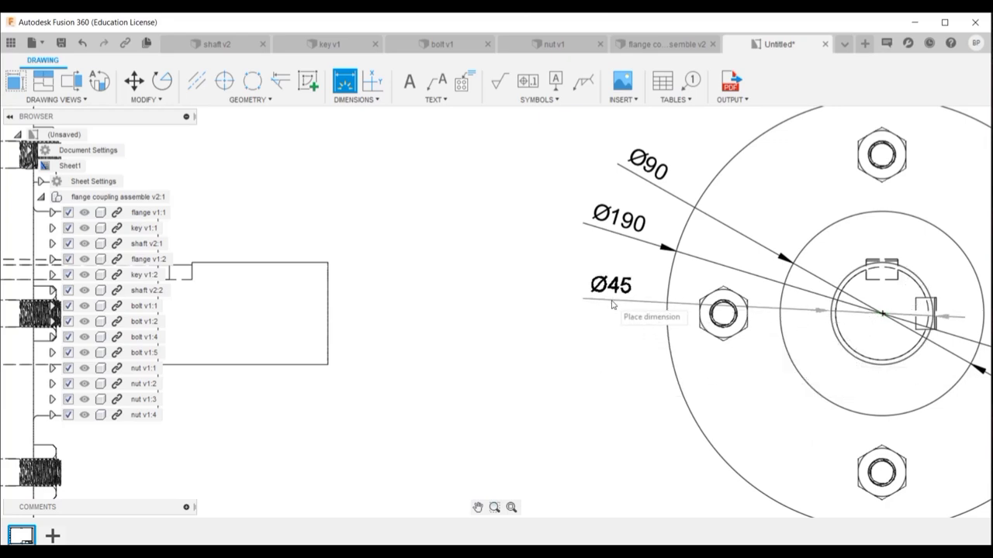
# Place the Ø45 shaft diameter to the left on the end view.
pyautogui.click(608, 291)
pyautogui.scroll(-4, 693, 311)
pyautogui.press('Escape')
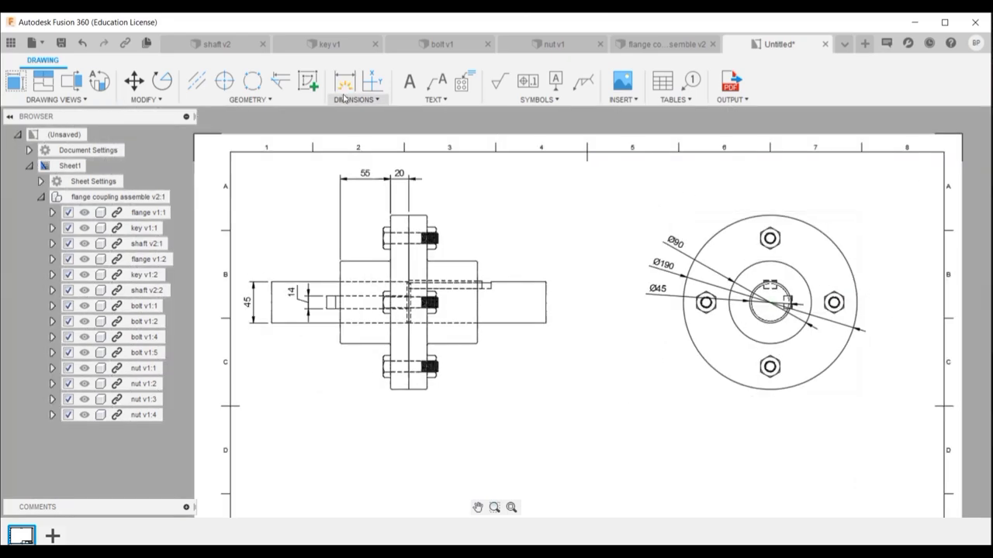
# Add a leader note '4 BOLT WITH NUT OF M12 SIZE' pointing to the top bolt.
pyautogui.click(436, 80)
pyautogui.scroll(1, 786, 222)
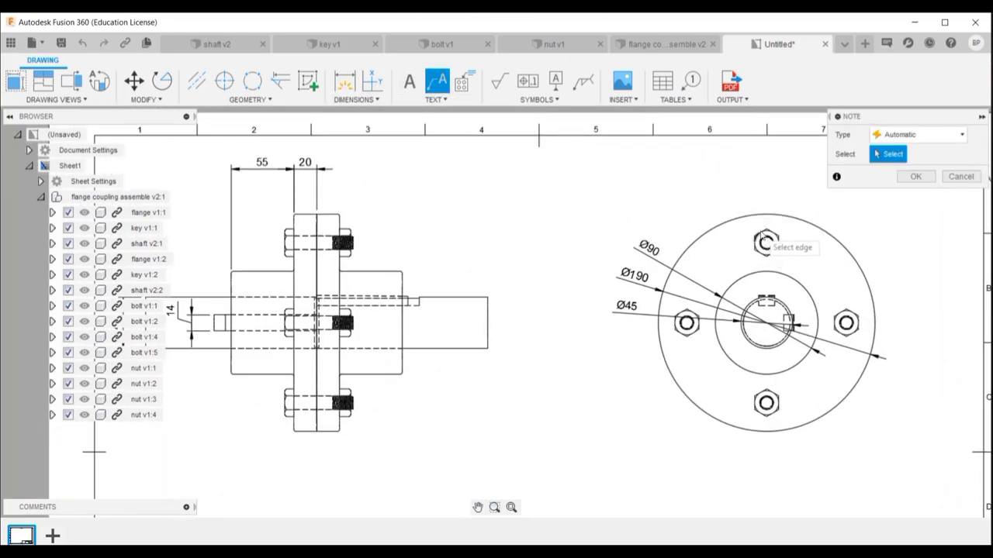
pyautogui.click(750, 221)
pyautogui.click(718, 196)
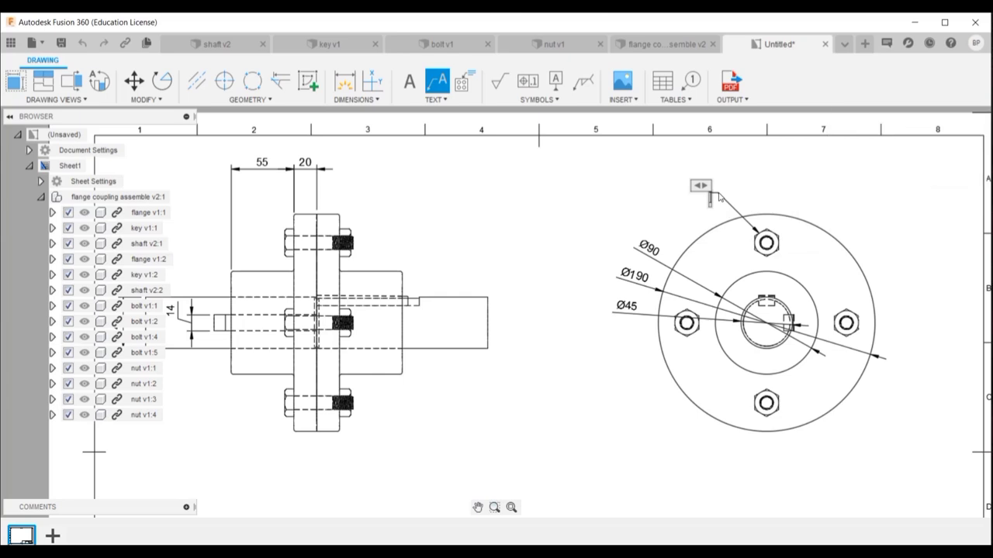
pyautogui.write('bo')
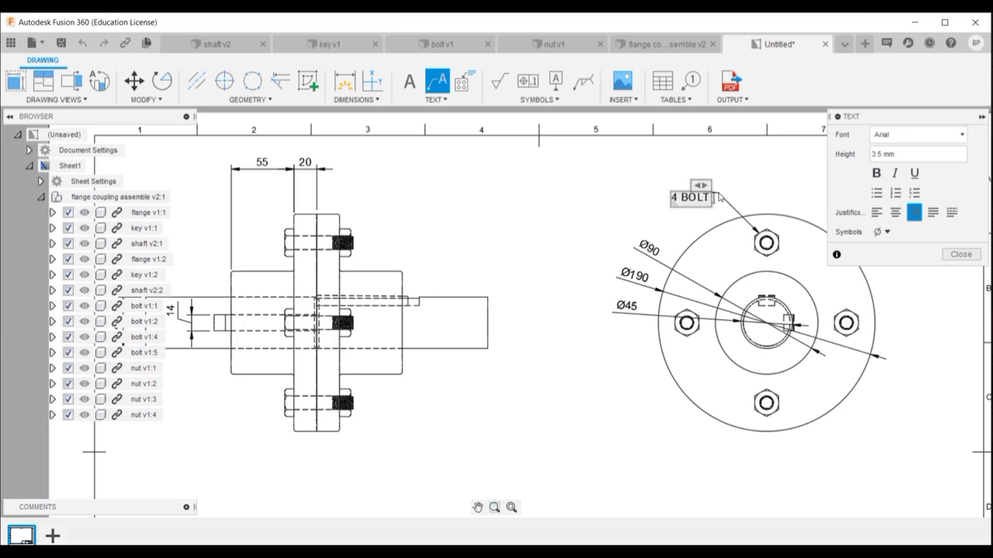
pyautogui.write('WIT')
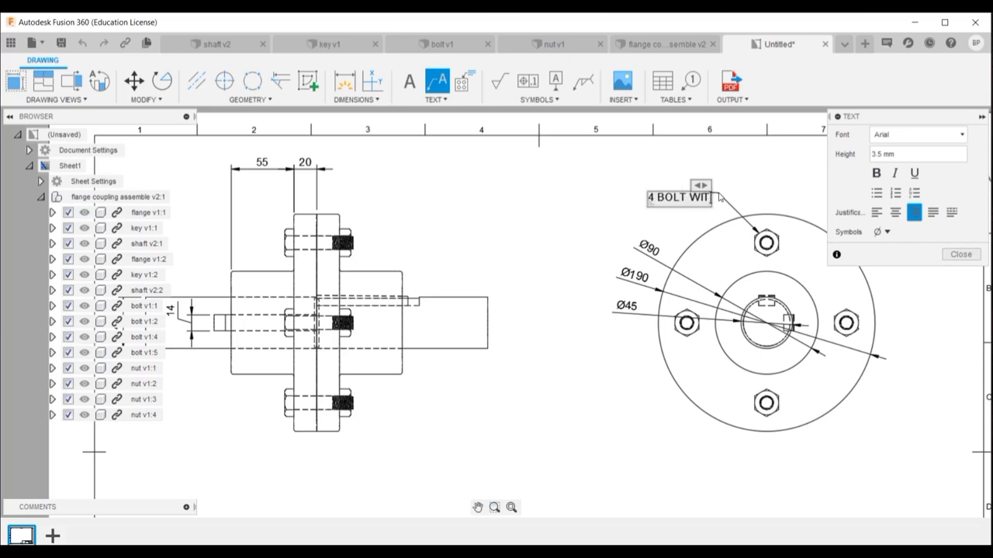
pyautogui.write('H NUT')
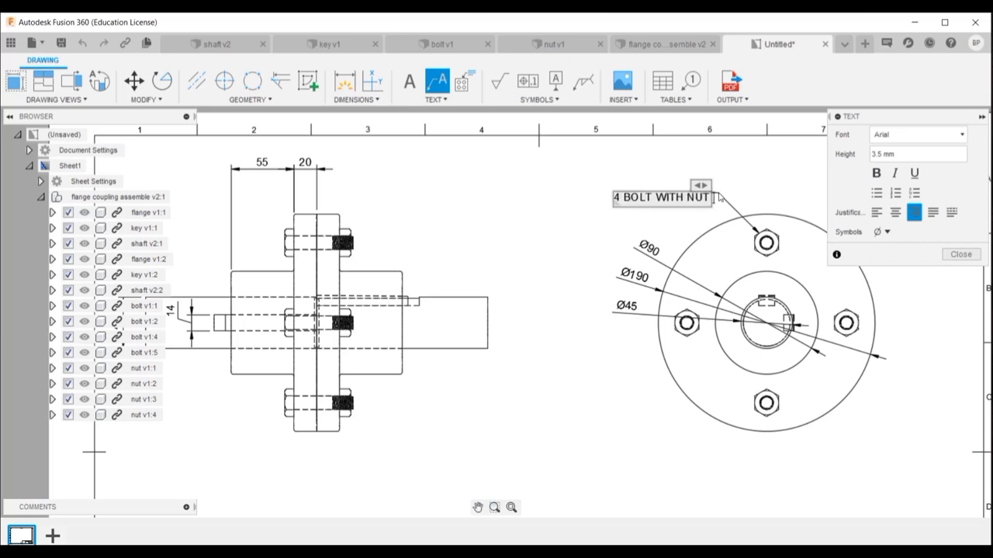
pyautogui.write(' OF M12')
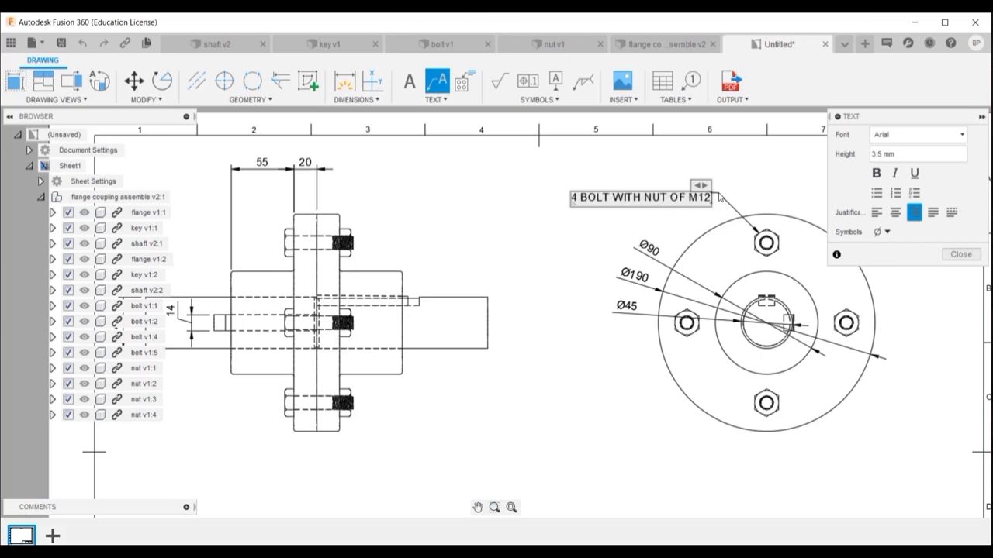
pyautogui.write(' SISE')
pyautogui.press('BackSpace')
pyautogui.press('BackSpace')
pyautogui.press('BackSpace')
pyautogui.write('ZE')
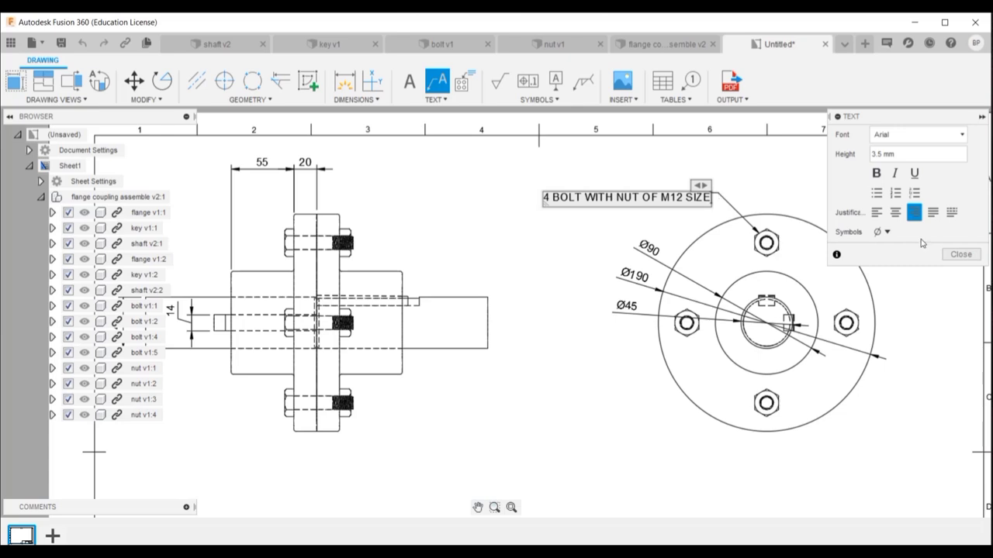
pyautogui.click(887, 233)
pyautogui.click(668, 170)
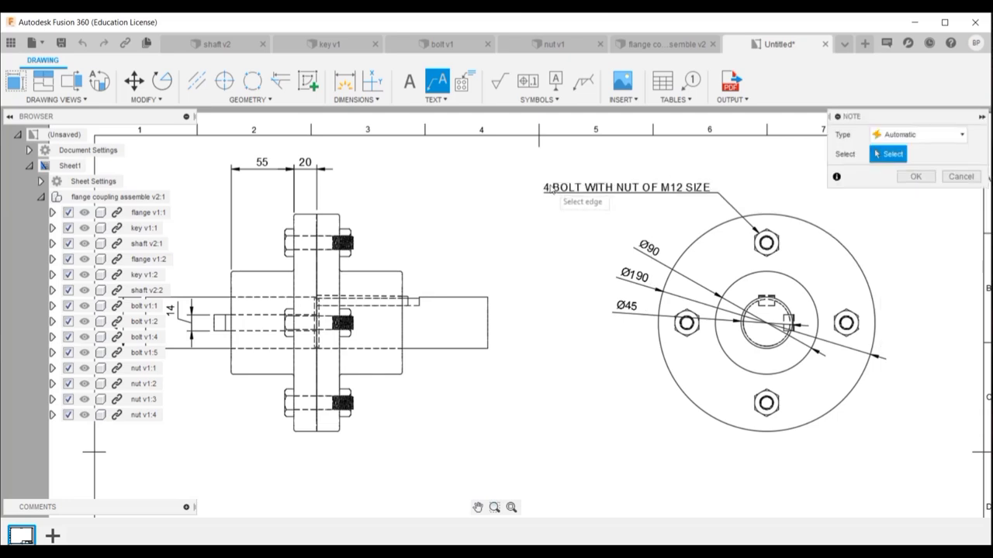
pyautogui.click(915, 176)
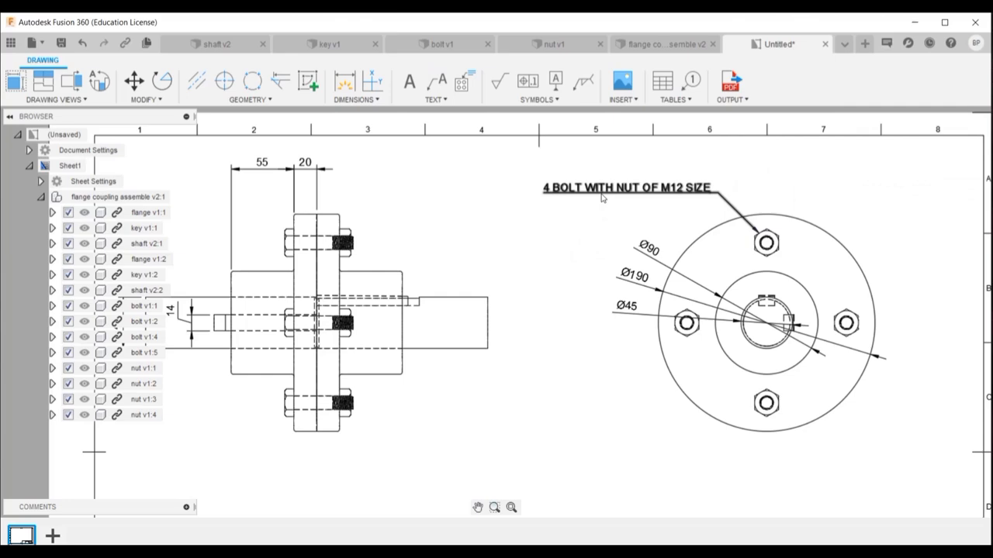
pyautogui.scroll(-3, 431, 305)
pyautogui.scroll(5, 834, 473)
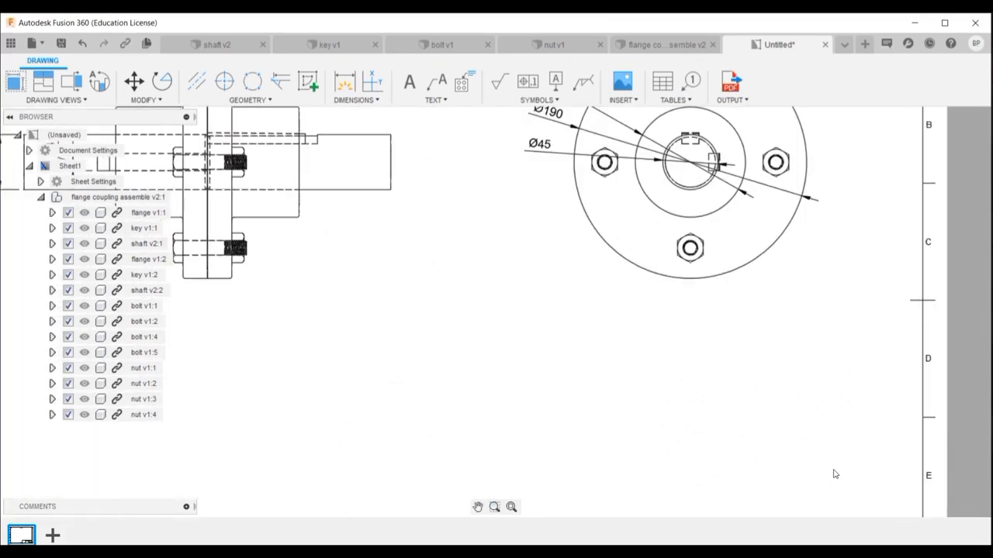
pyautogui.click(663, 82)
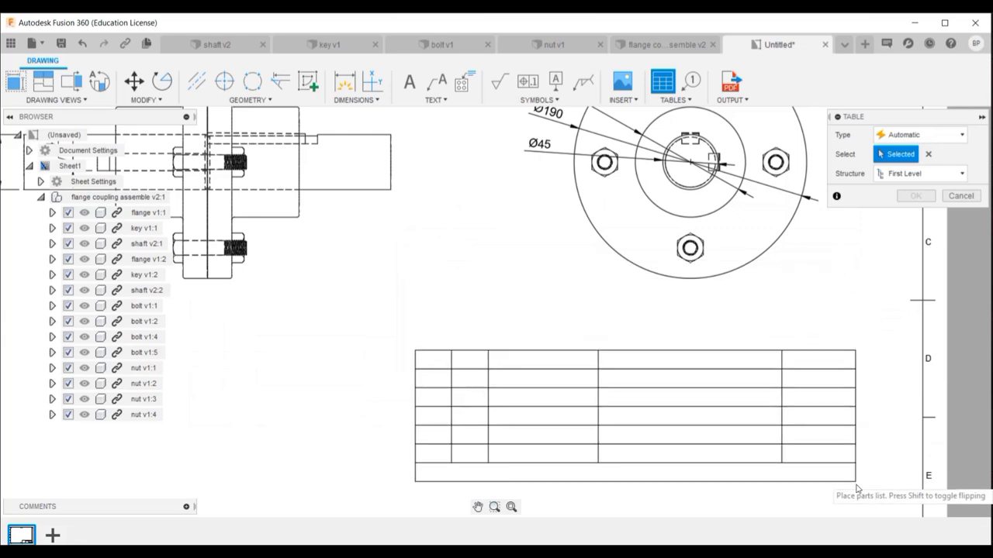
pyautogui.click(884, 505)
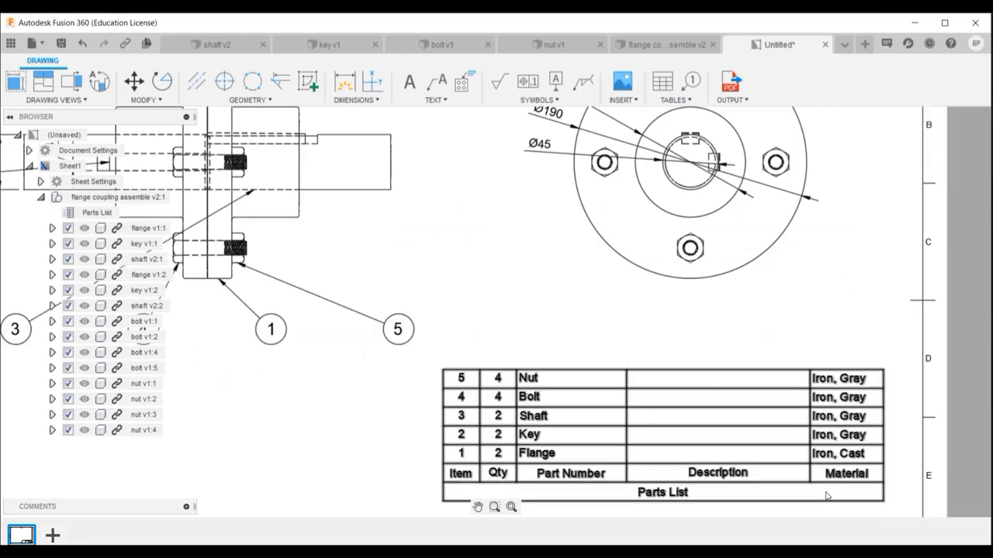
pyautogui.scroll(-1, 701, 515)
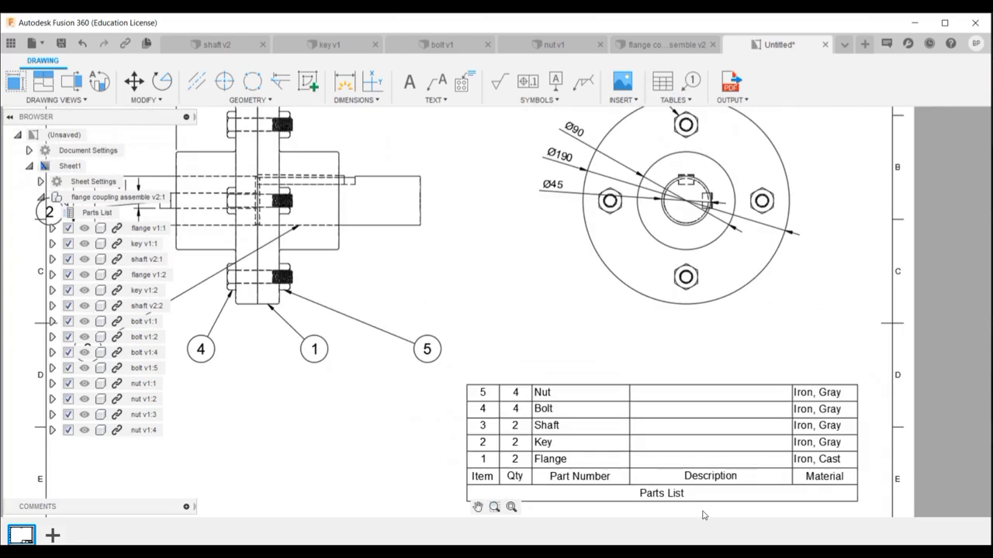
pyautogui.scroll(-1, 703, 515)
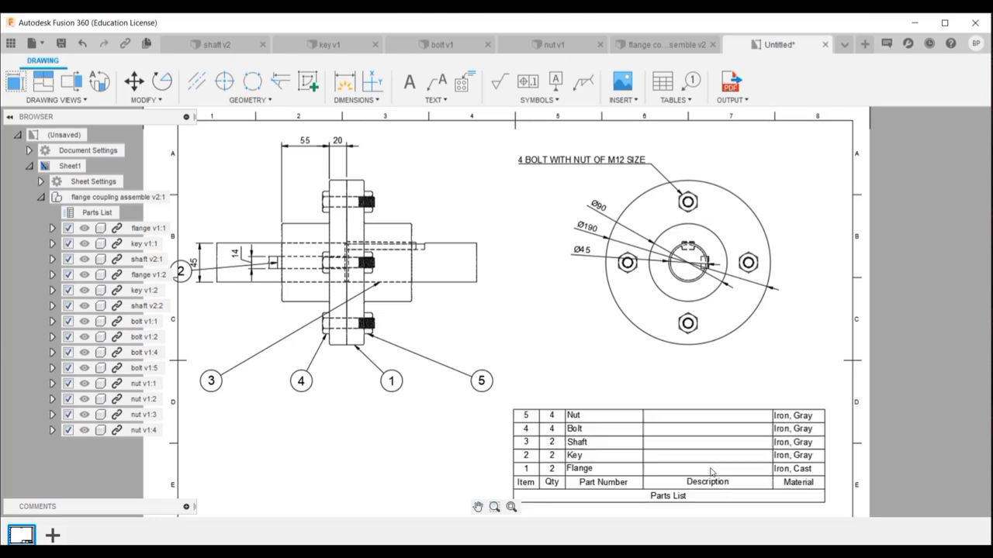
pyautogui.doubleClick(674, 496)
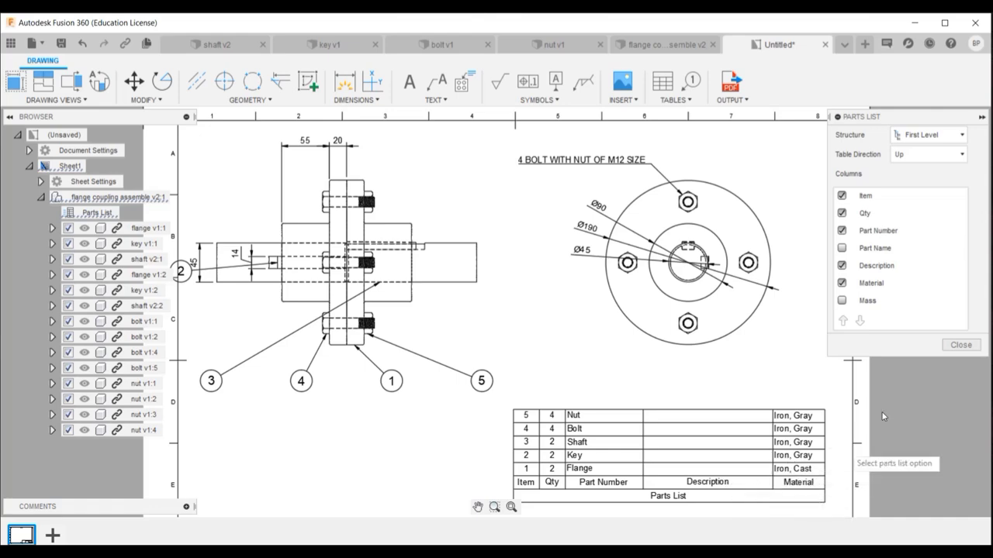
pyautogui.scroll(-5, 783, 286)
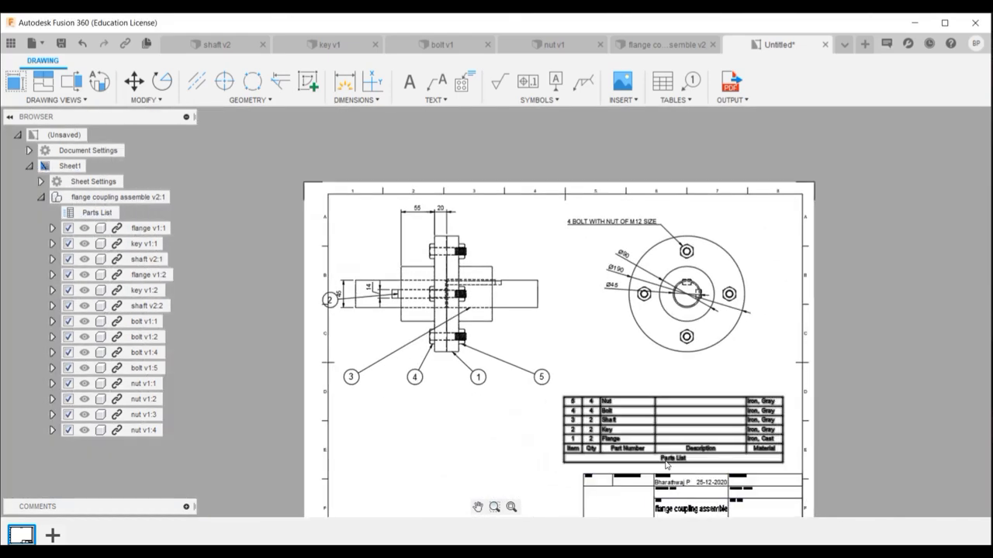
pyautogui.scroll(5, 669, 463)
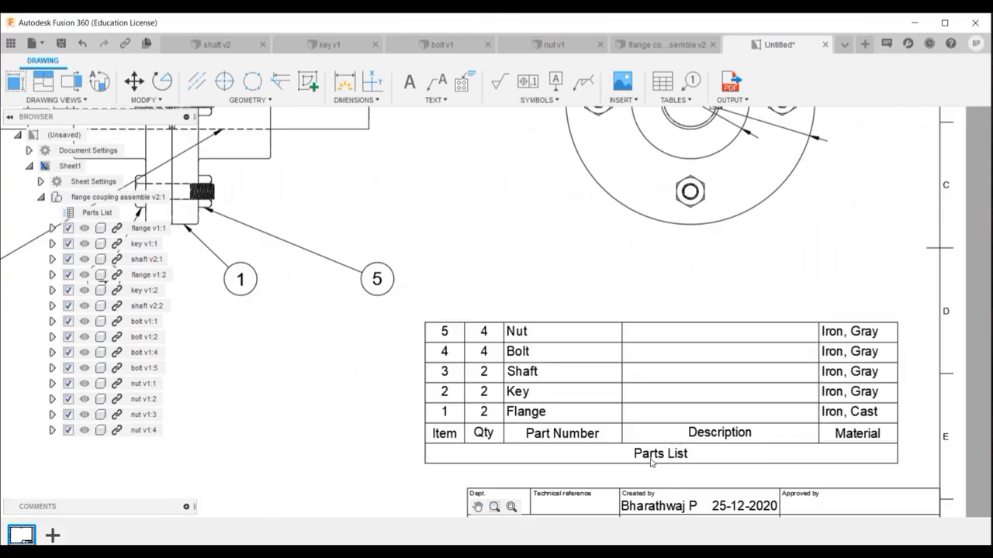
pyautogui.scroll(-3, 543, 288)
pyautogui.scroll(-2, 351, 169)
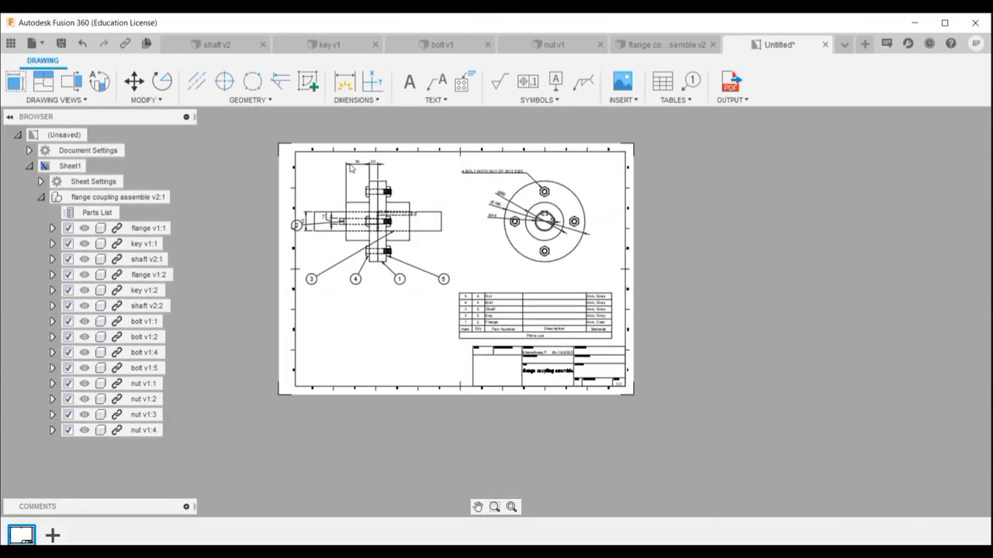
pyautogui.scroll(2, 317, 200)
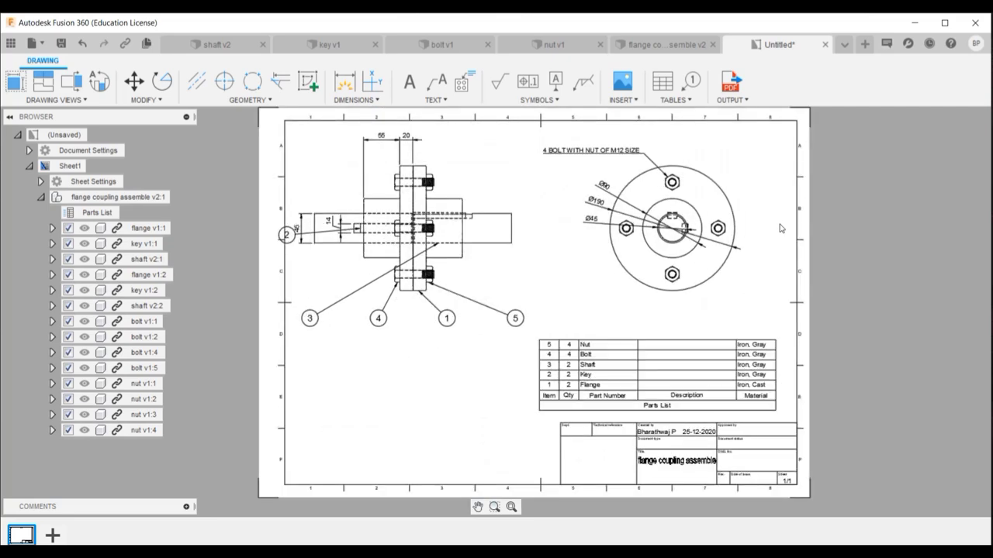
pyautogui.scroll(2, 682, 446)
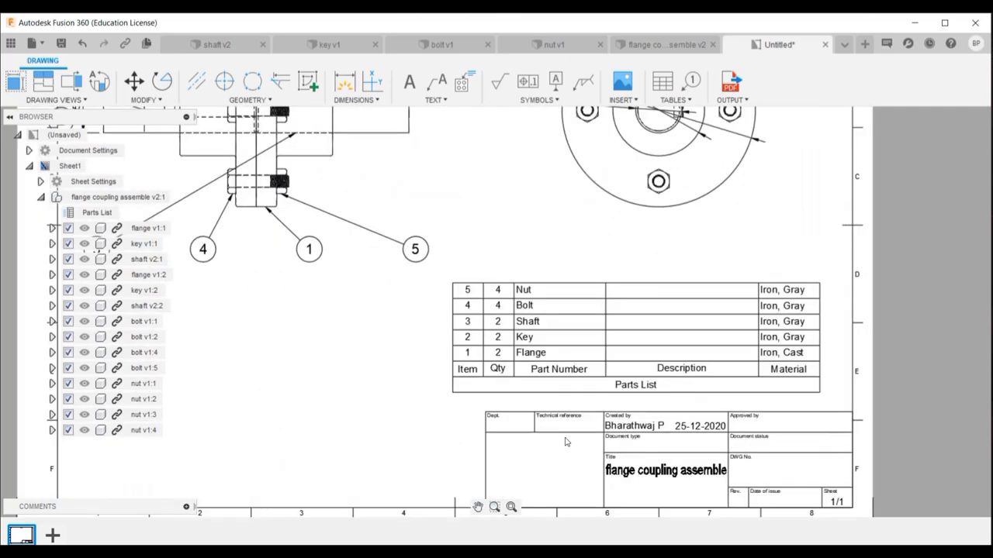
pyautogui.scroll(2, 505, 429)
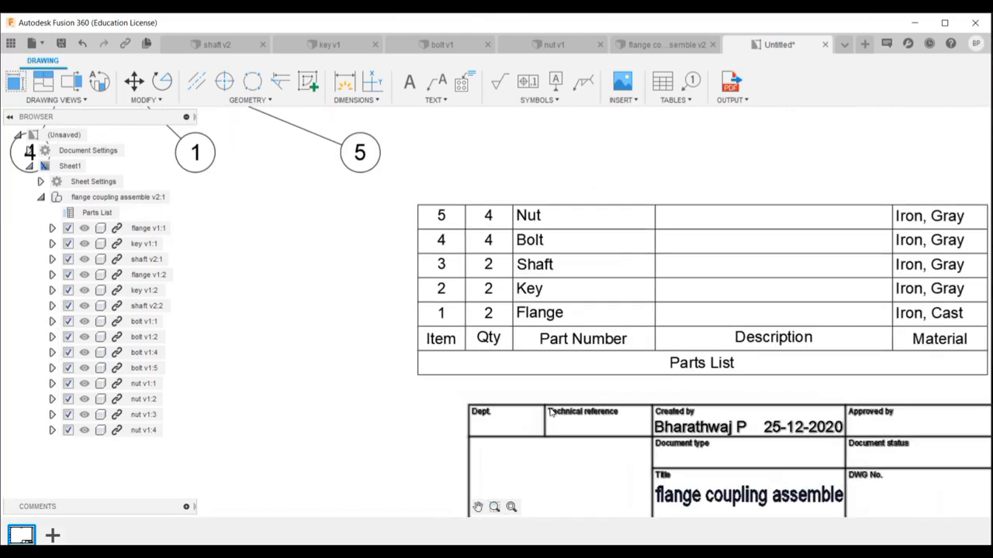
# Set the title block department to MECHANICAL and shorten the title to 'flange coupling'.
pyautogui.doubleClick(549, 412)
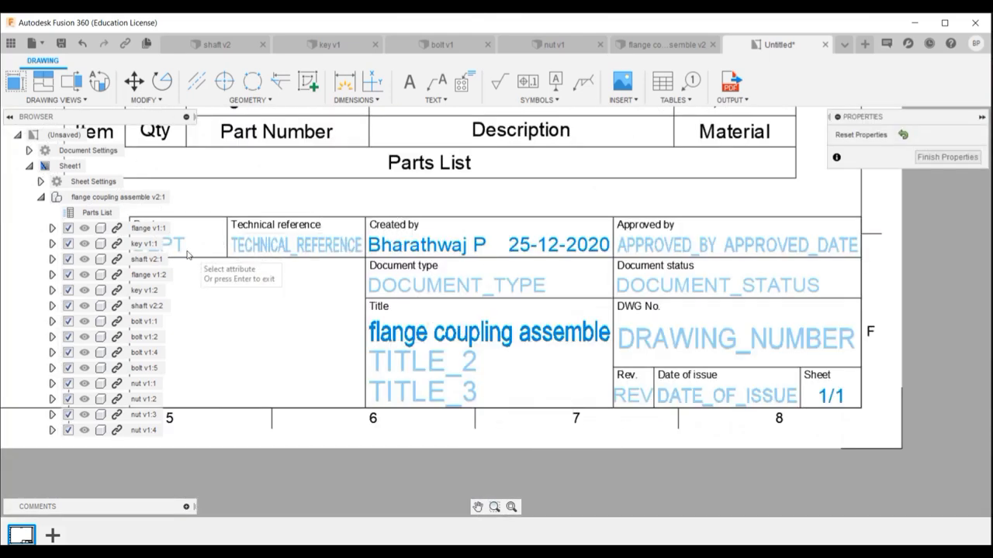
pyautogui.click(17, 135)
pyautogui.click(166, 248)
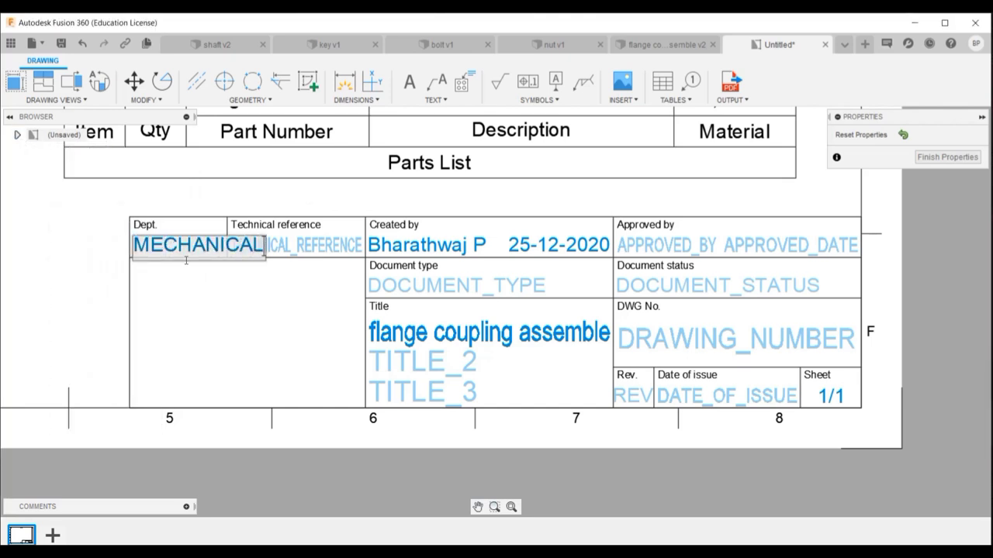
pyautogui.click(341, 267)
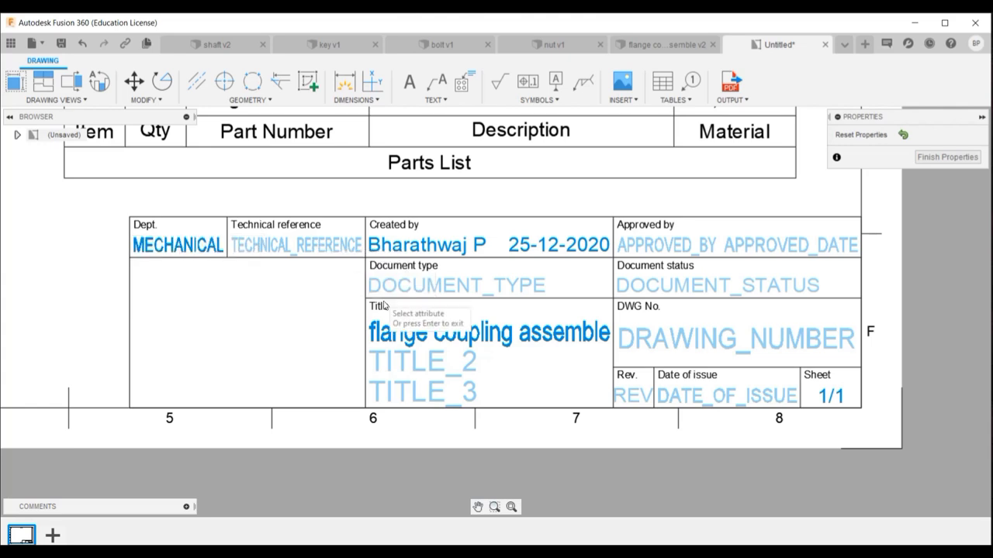
pyautogui.click(541, 335)
pyautogui.click(611, 335)
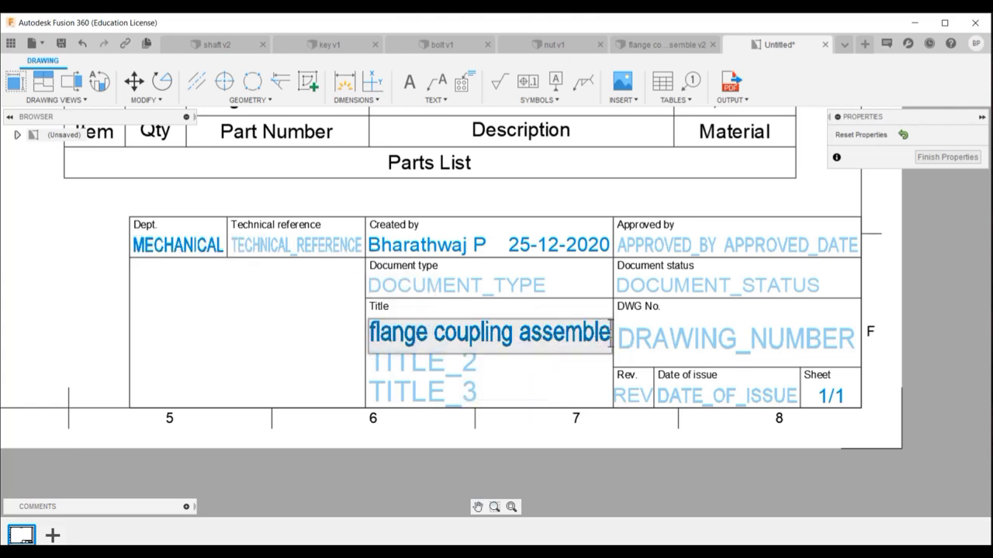
pyautogui.press('BackSpace')
pyautogui.press('BackSpace')
pyautogui.press('BackSpace')
pyautogui.press('BackSpace')
pyautogui.press('BackSpace')
pyautogui.press('BackSpace')
pyautogui.press('BackSpace')
pyautogui.press('BackSpace')
pyautogui.press('BackSpace')
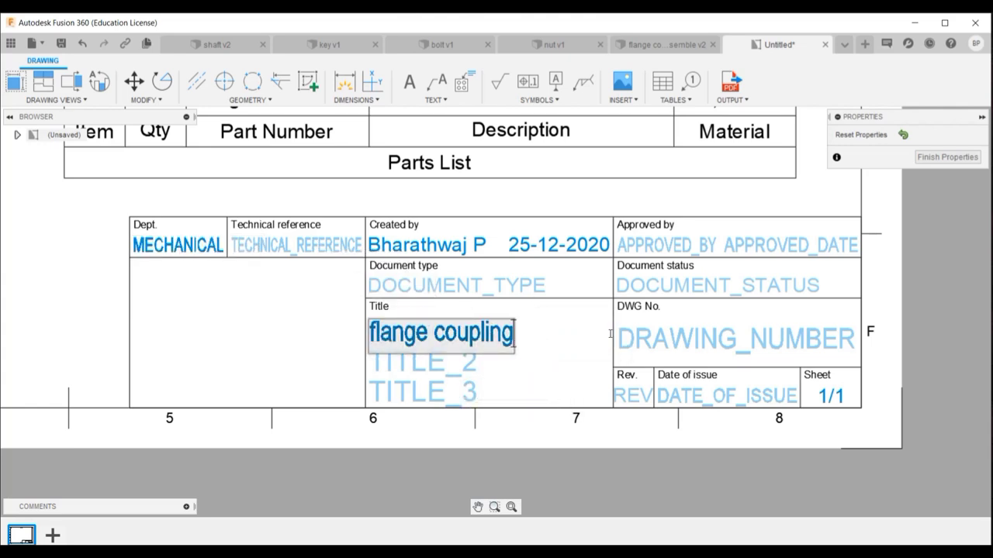
pyautogui.click(663, 406)
# Fill in revision 1, issue date 24-12-2020 and drawing number 1 in the title block.
pyautogui.click(643, 398)
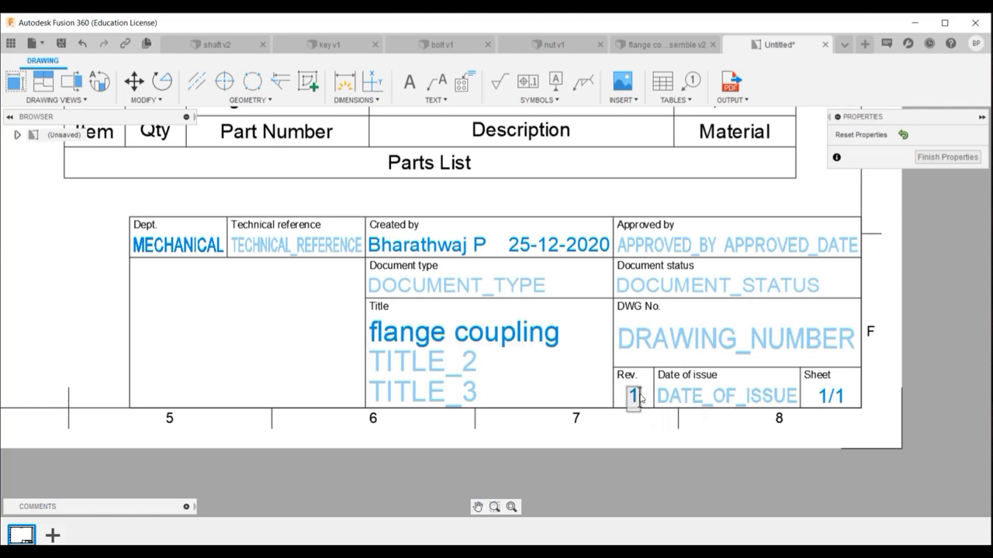
pyautogui.click(709, 404)
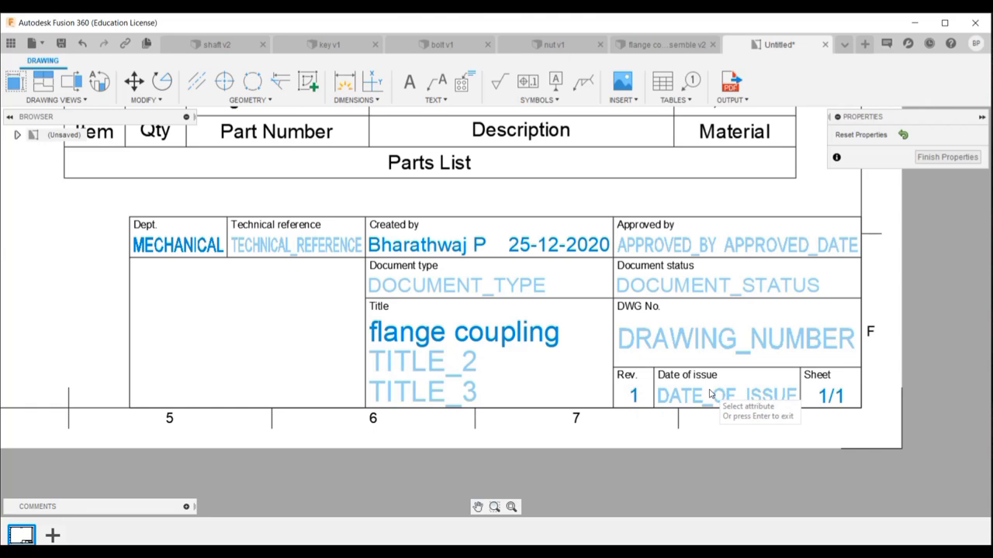
pyautogui.click(675, 403)
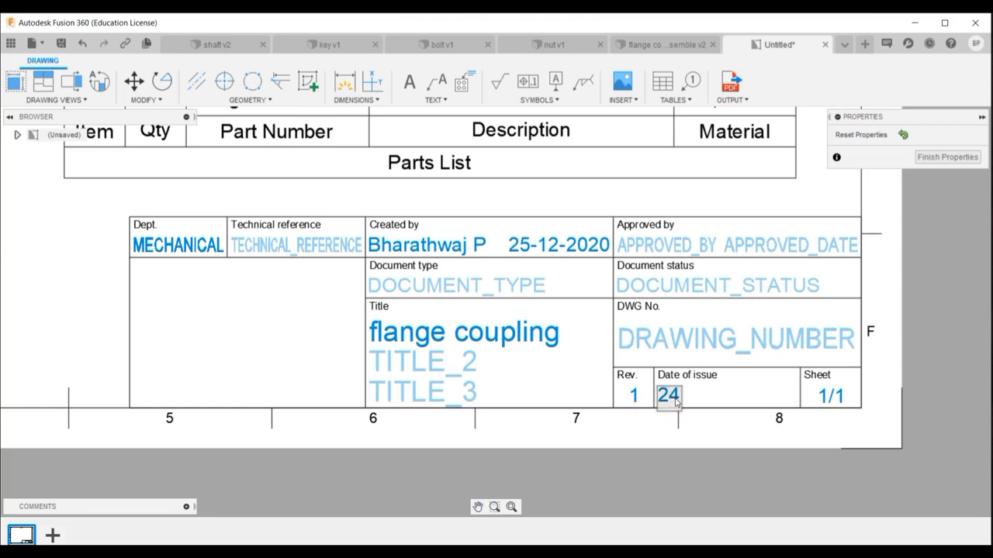
pyautogui.write('24-12-2020')
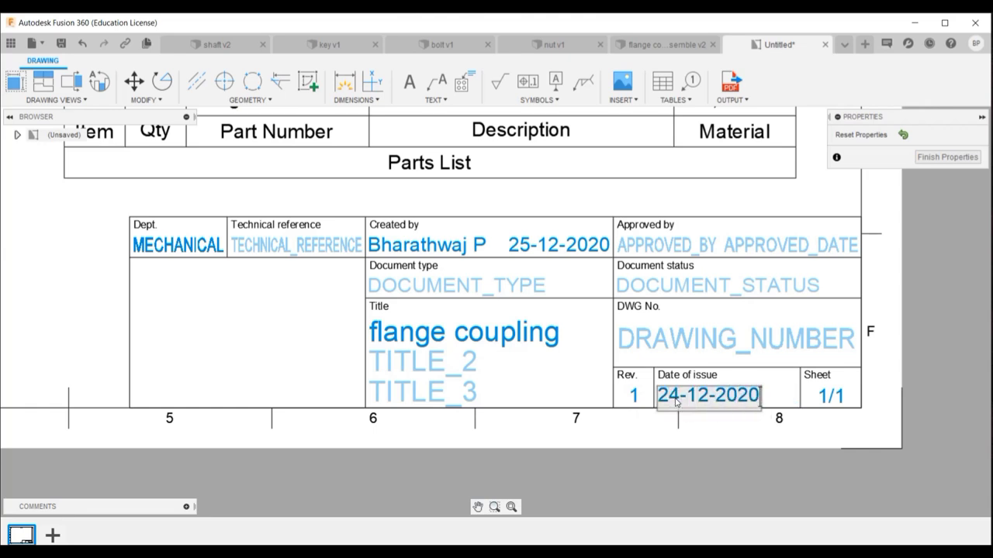
pyautogui.click(877, 281)
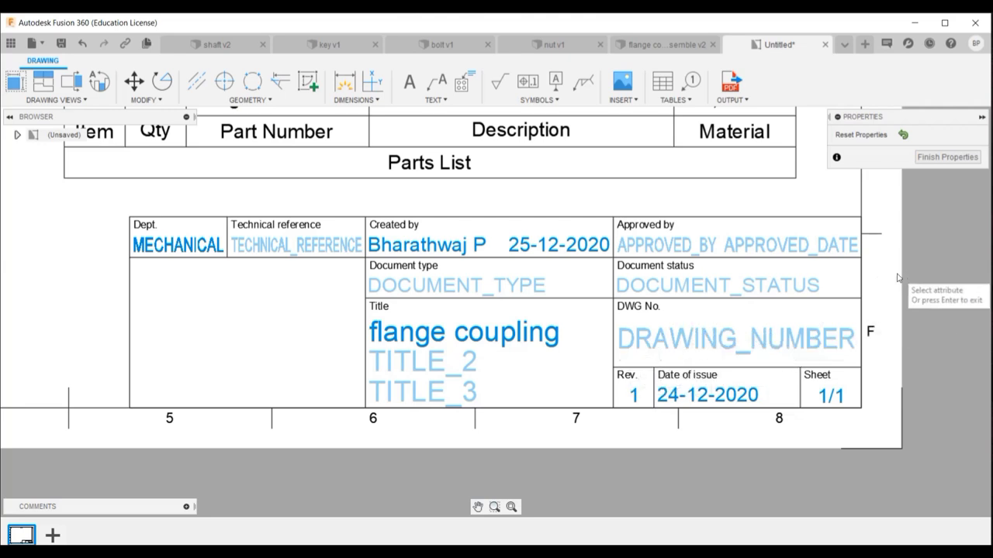
pyautogui.scroll(-1, 900, 280)
pyautogui.click(738, 328)
pyautogui.write('1')
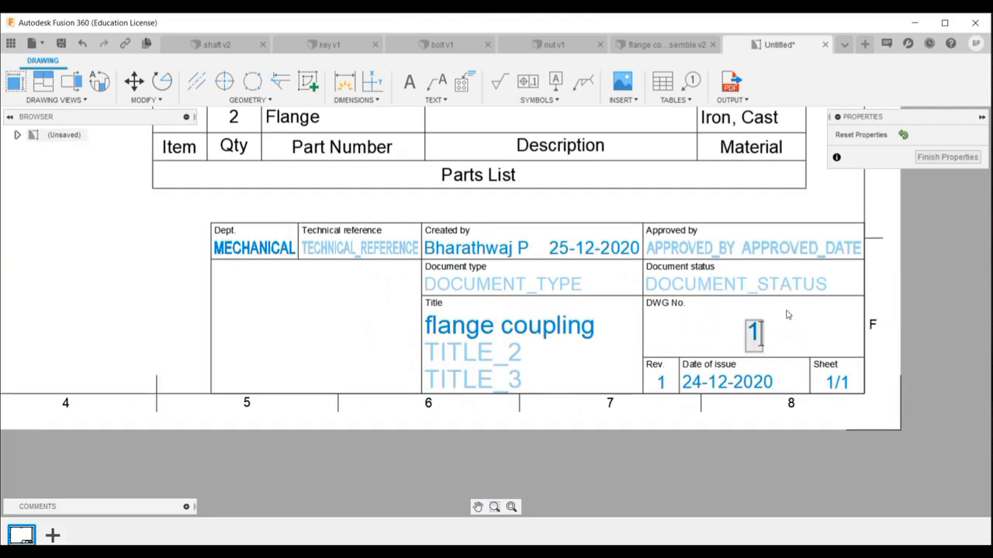
pyautogui.press('Return')
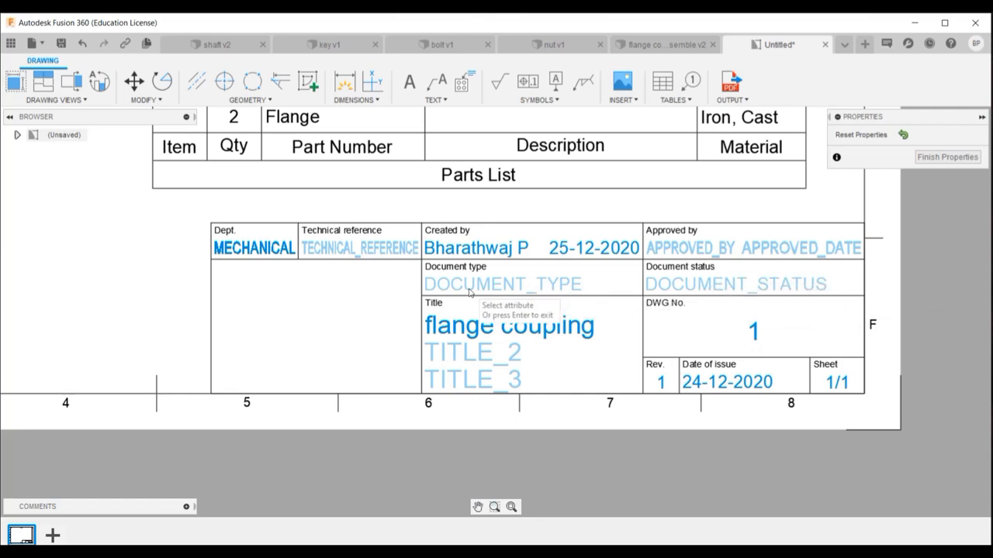
# Zoom to fit the whole completed drawing sheet in view.
pyautogui.scroll(-1, 552, 264)
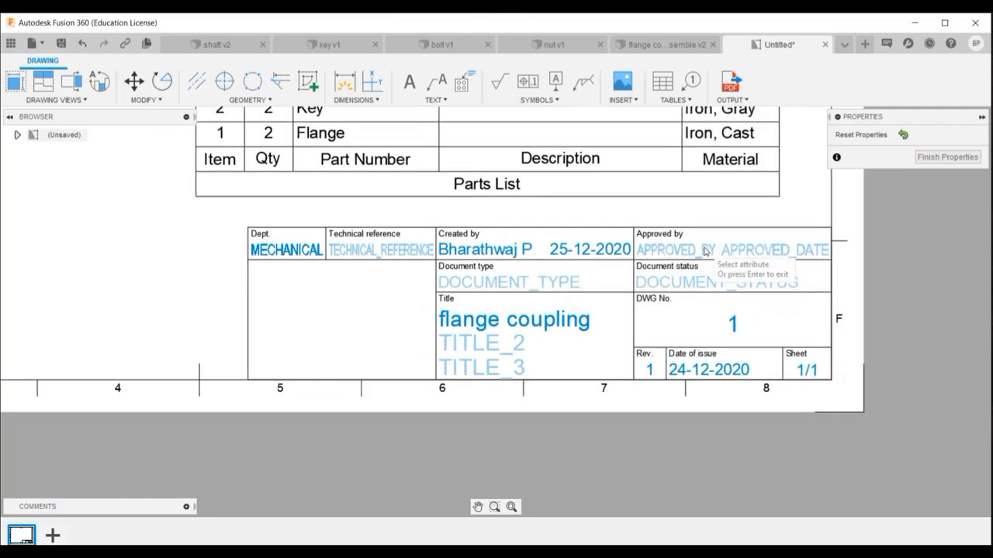
pyautogui.scroll(-5, 681, 237)
pyautogui.scroll(3, 636, 182)
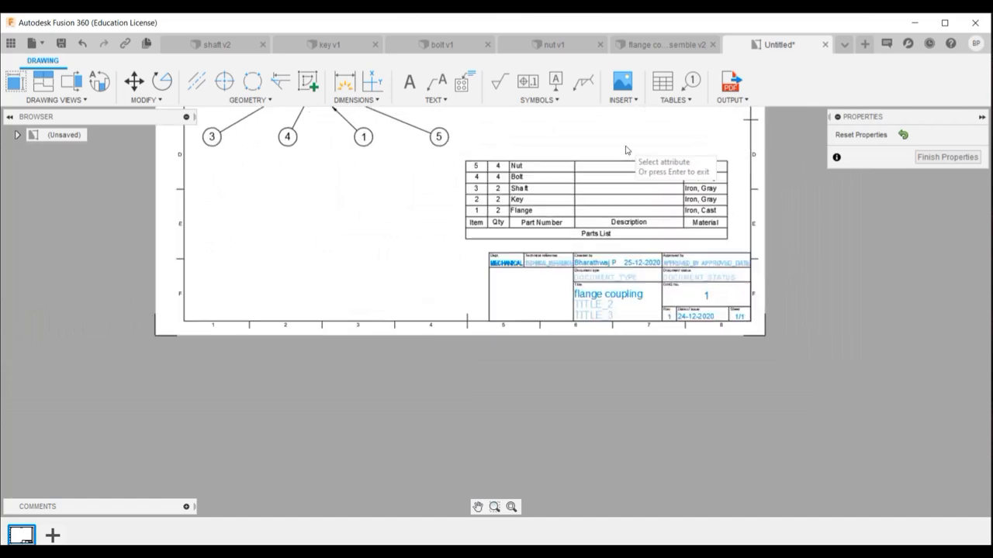
pyautogui.scroll(-2, 560, 124)
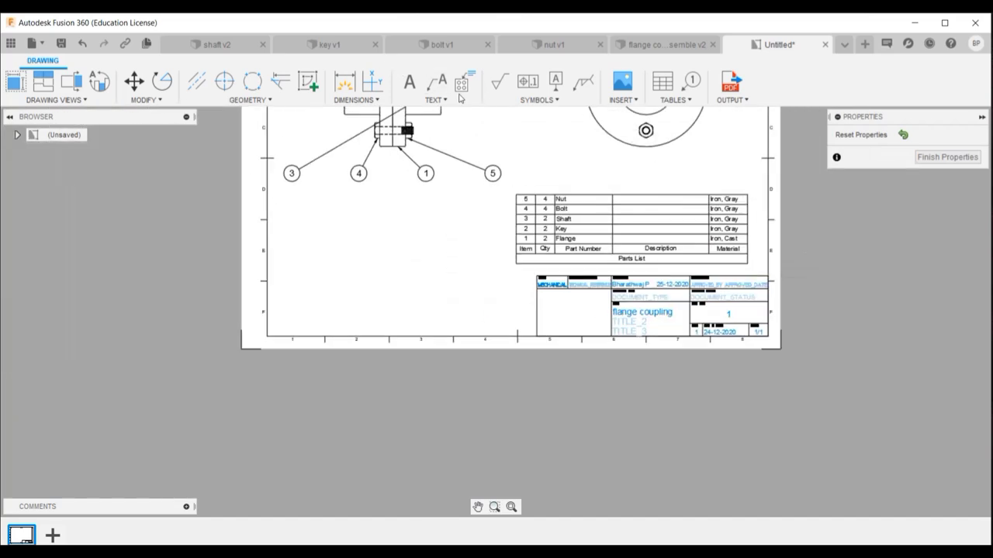
pyautogui.click(511, 506)
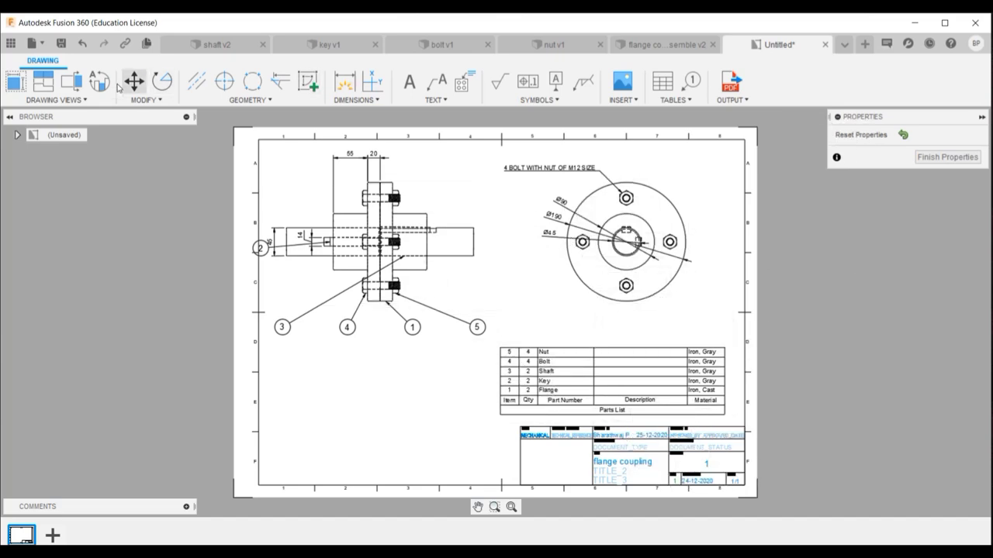
# Save the drawing under the suggested name 'flange coupling assemble Drawing'.
pyautogui.click(61, 43)
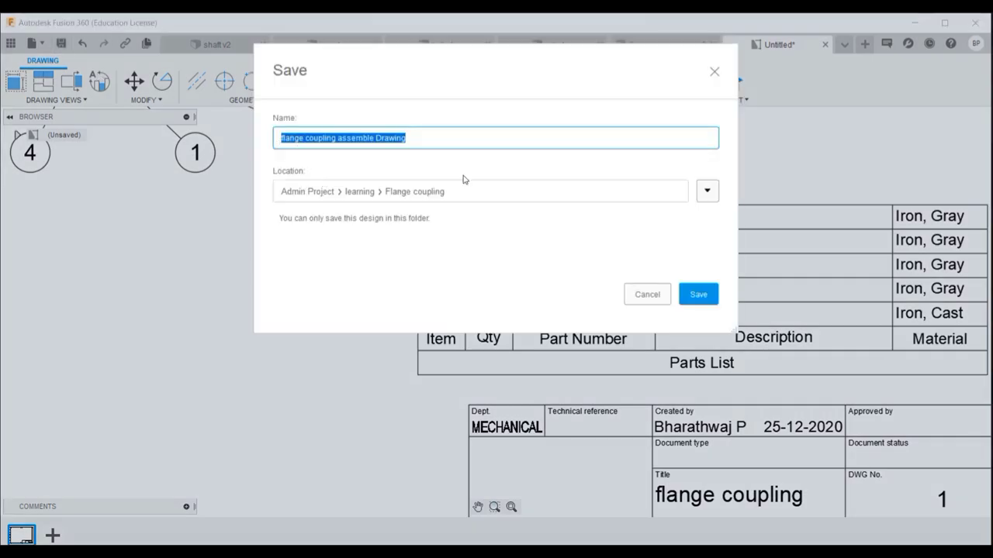
pyautogui.click(696, 294)
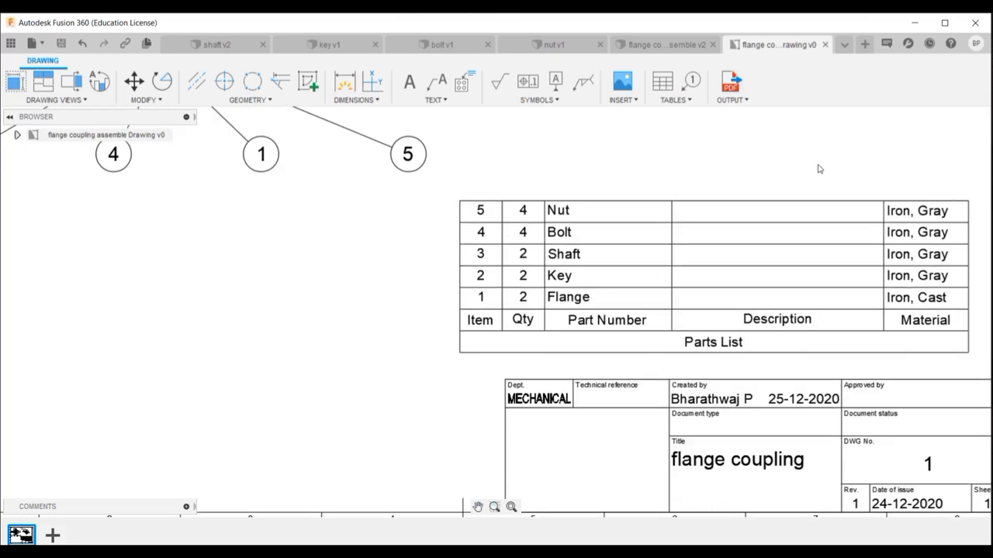
pyautogui.scroll(-3, 820, 166)
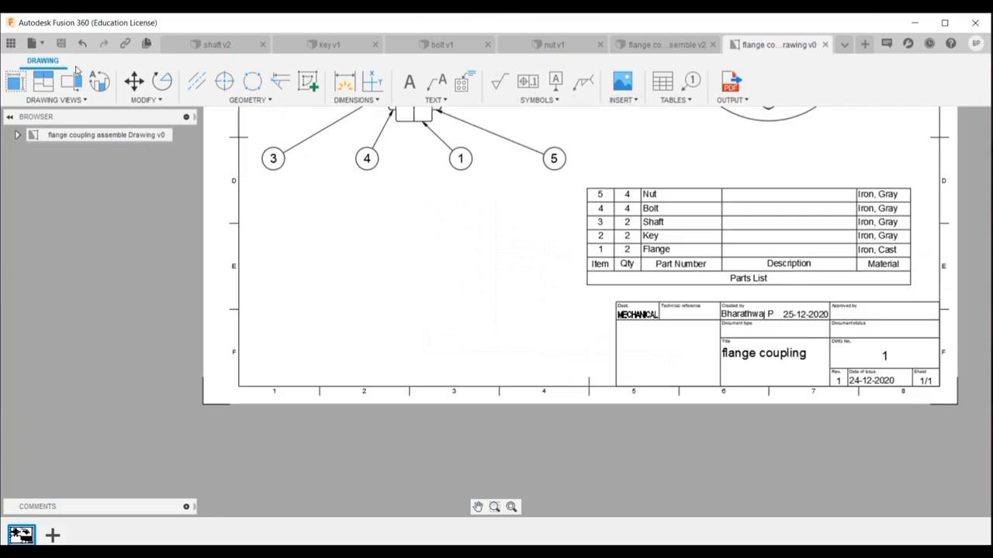